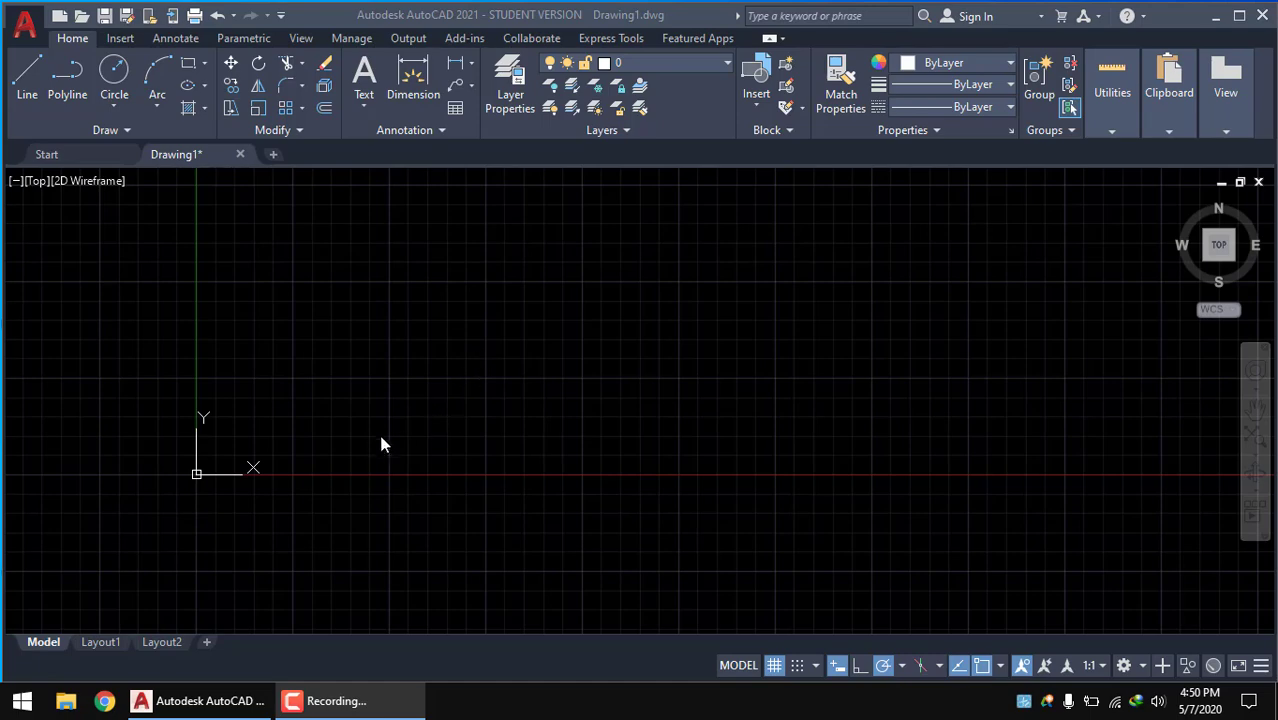
- Pan the empty Drawing1 view so the UCS origin sits near the bottom-left corner
mouse_move(490, 351)
middle_down()
mouse_move(470, 376)
mouse_move(385, 380)
middle_up()
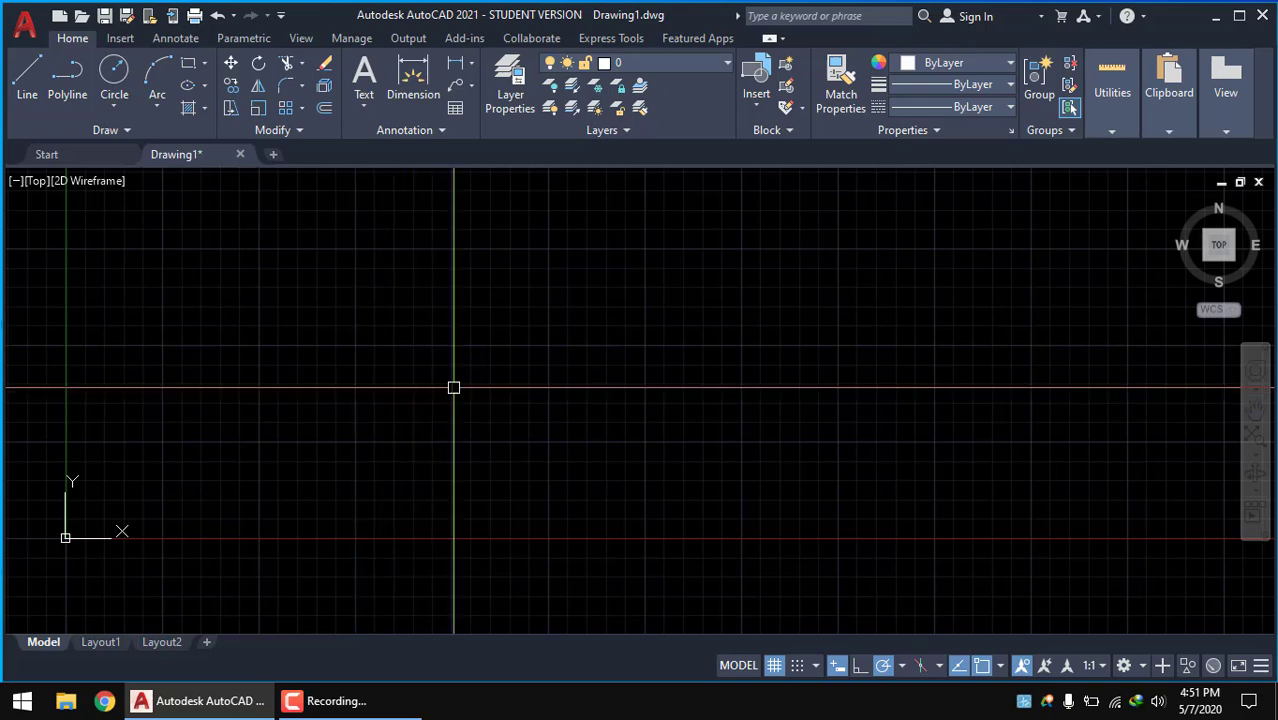
mouse_move(419, 449)
middle_down()
mouse_move(434, 443)
mouse_move(499, 480)
mouse_move(465, 560)
middle_up()
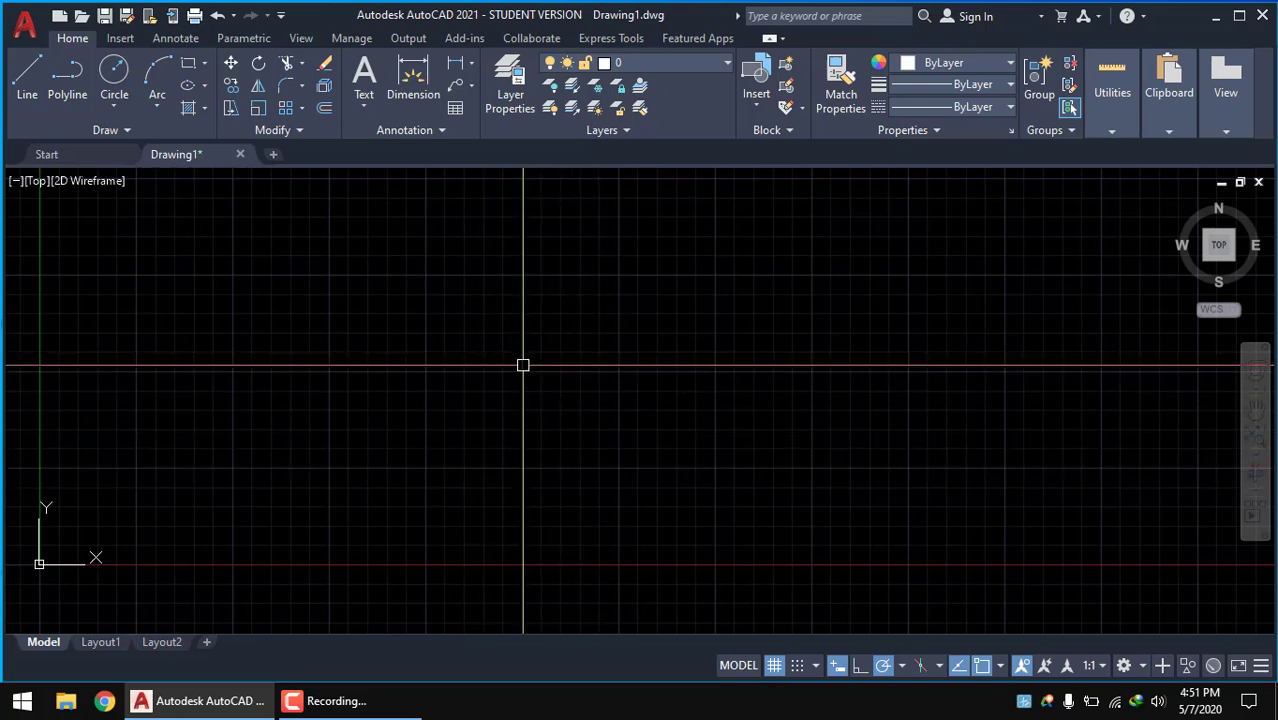
click(648, 276)
- Use UN to set the Drawing Units insertion scale to Millimeters and confirm with OK
click(600, 300)
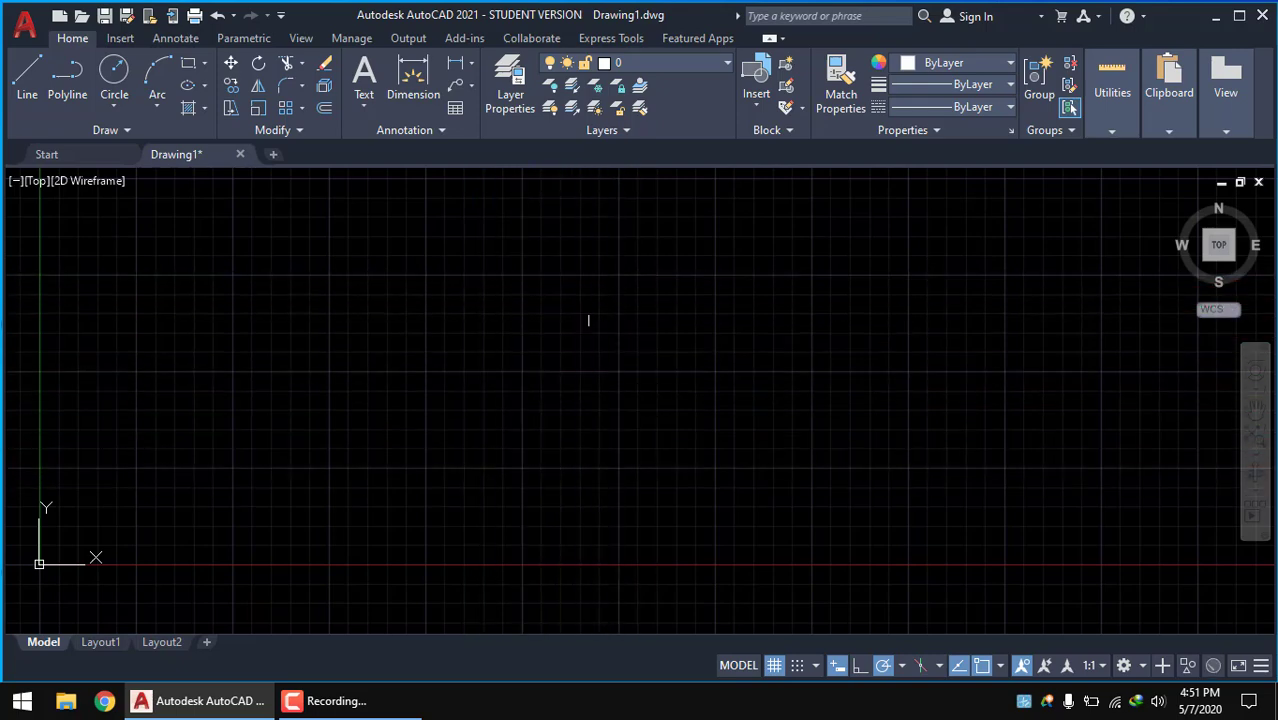
text(u)
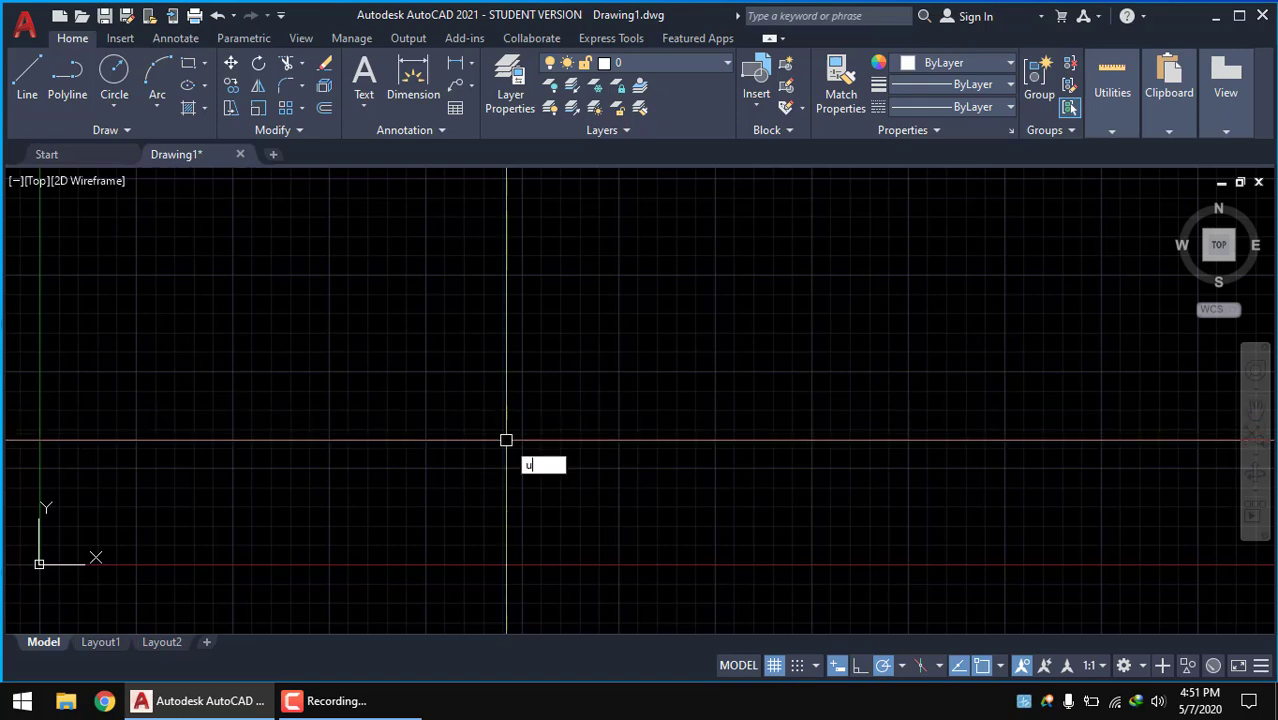
text(n)
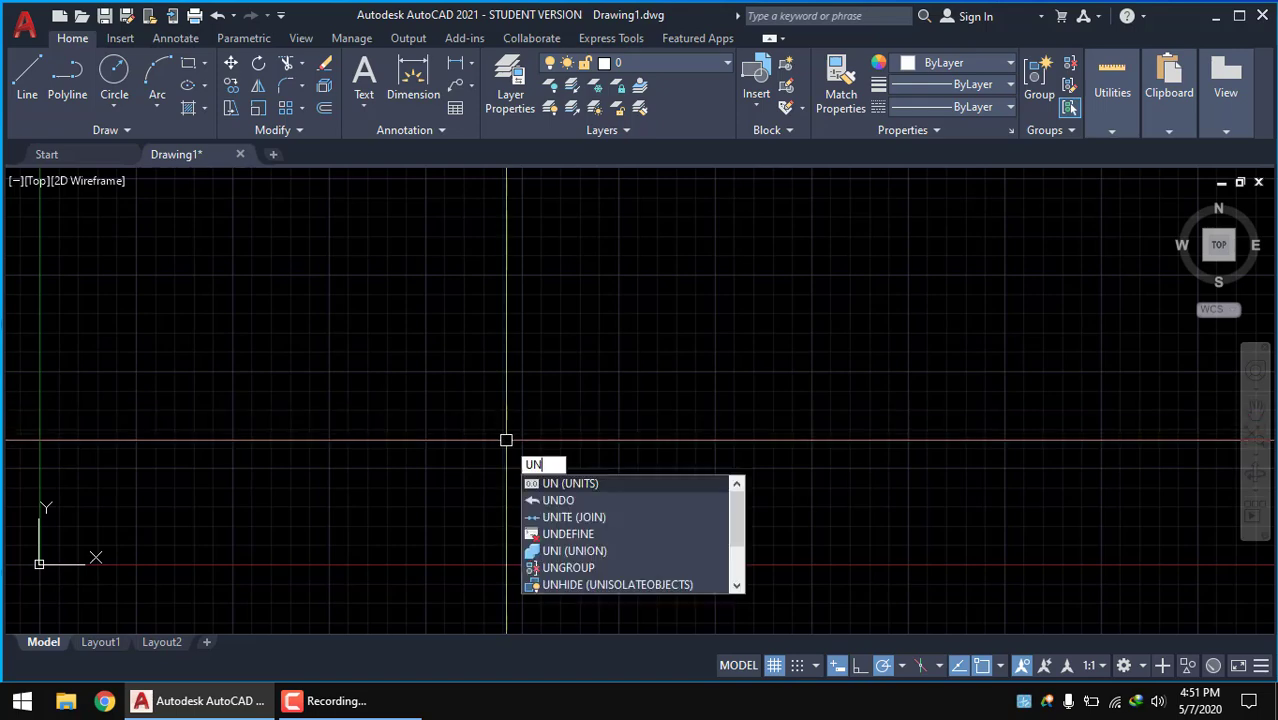
click(574, 483)
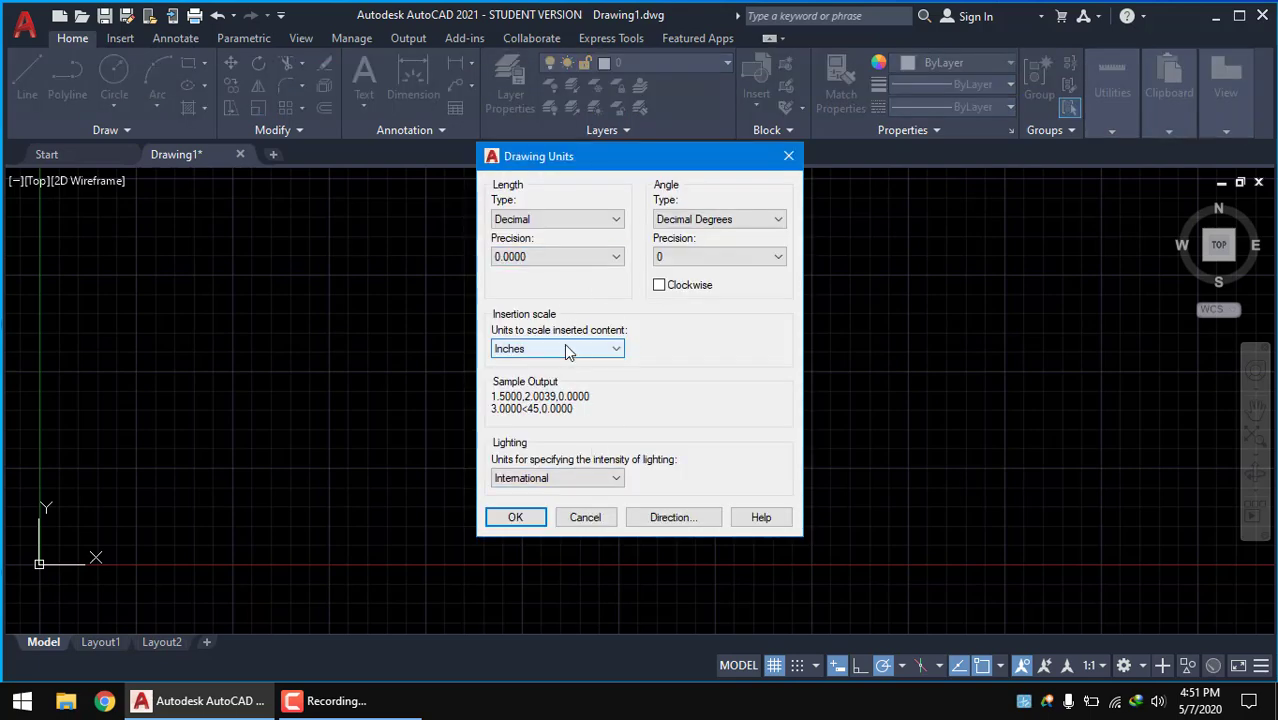
click(589, 352)
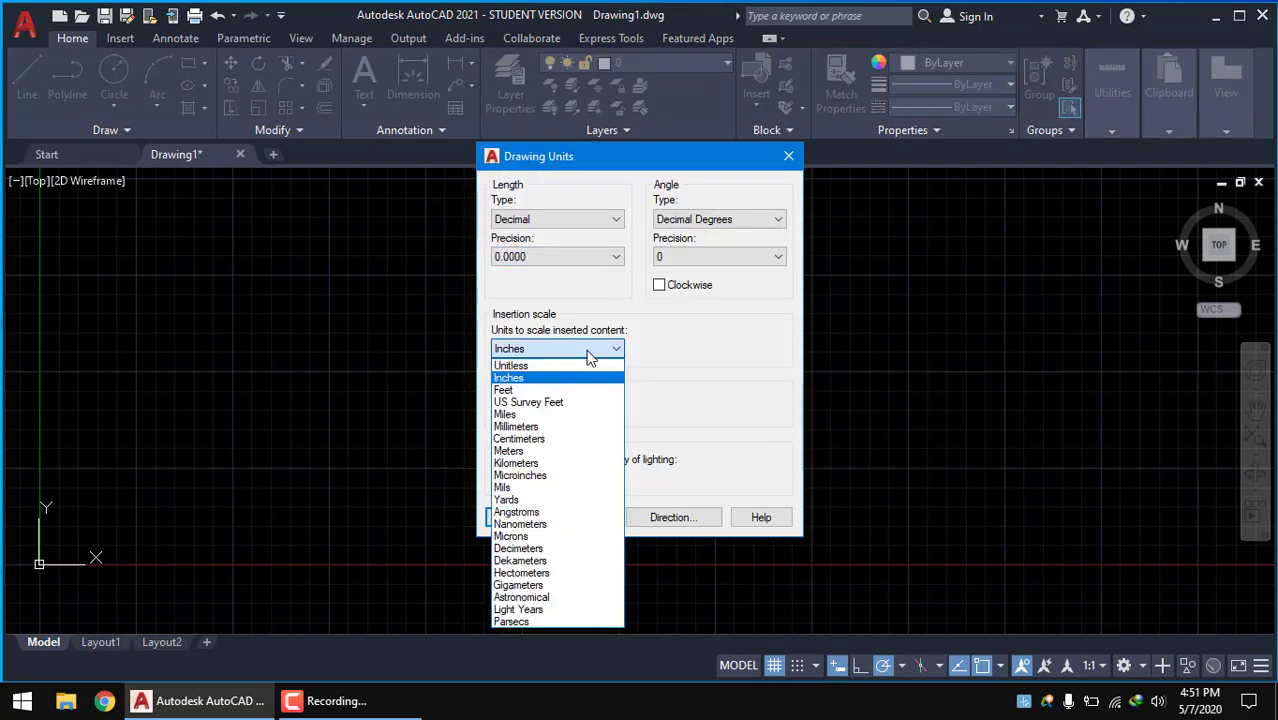
click(517, 430)
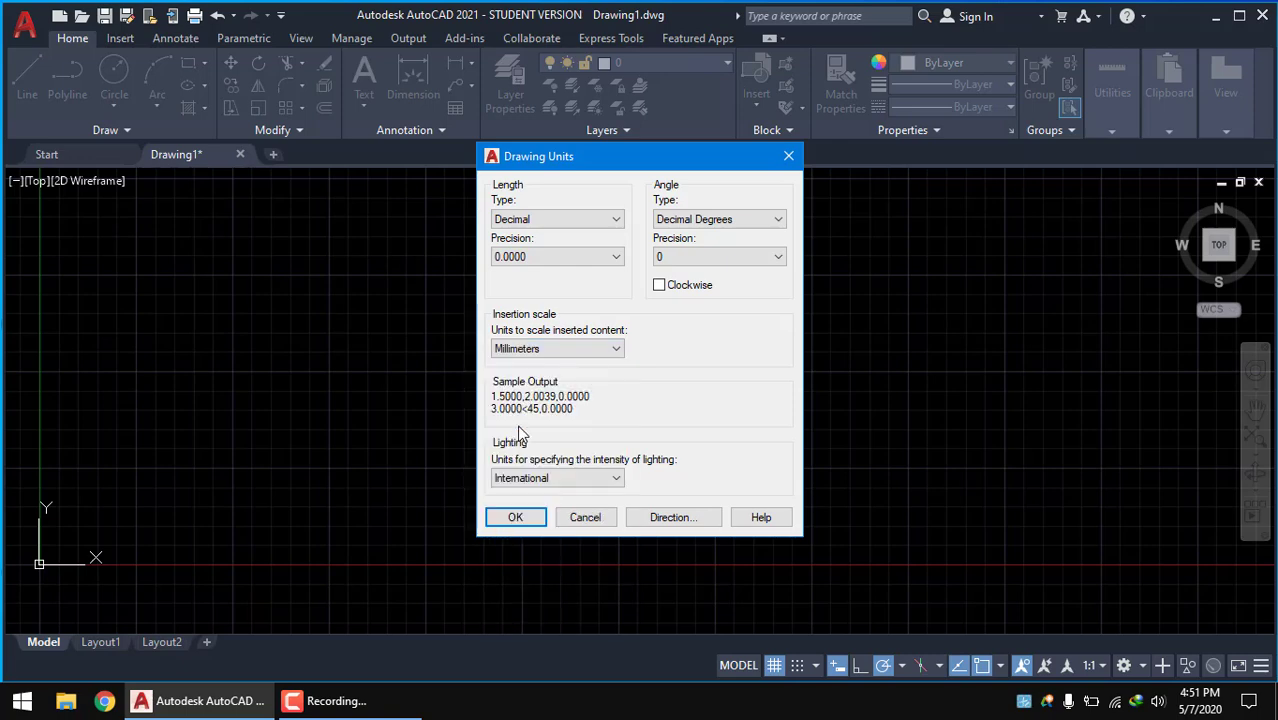
click(576, 348)
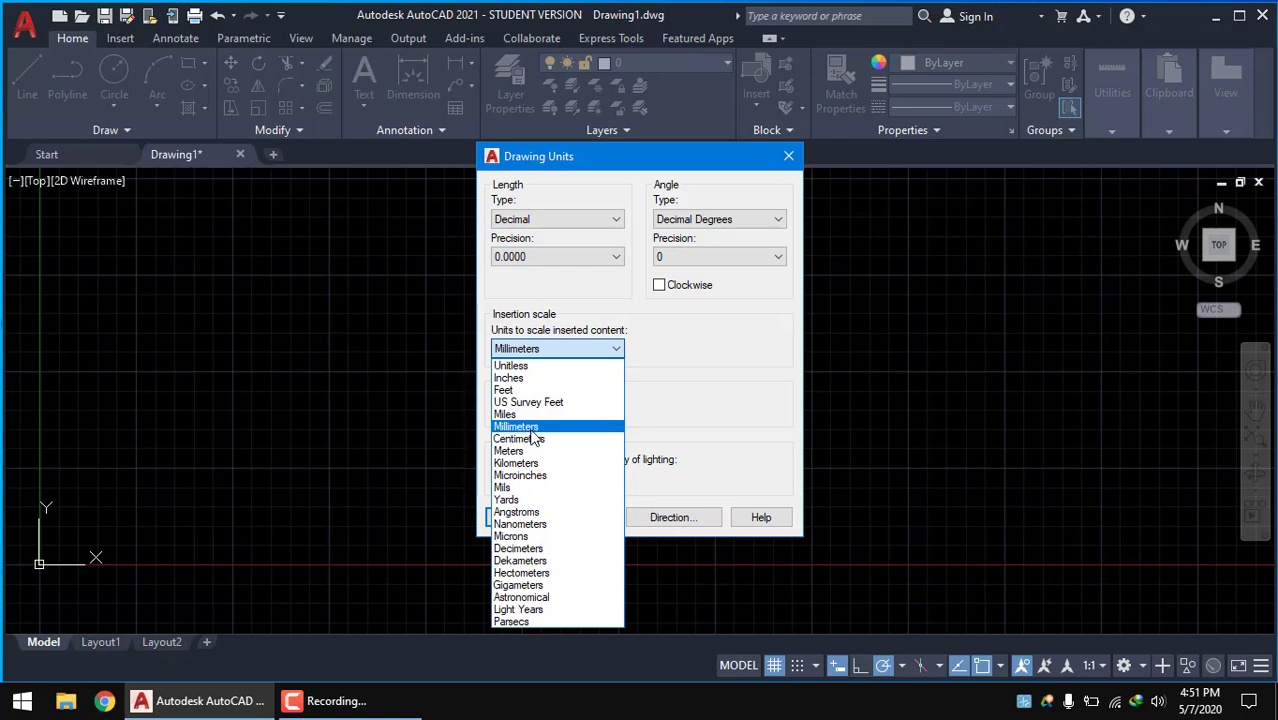
click(534, 432)
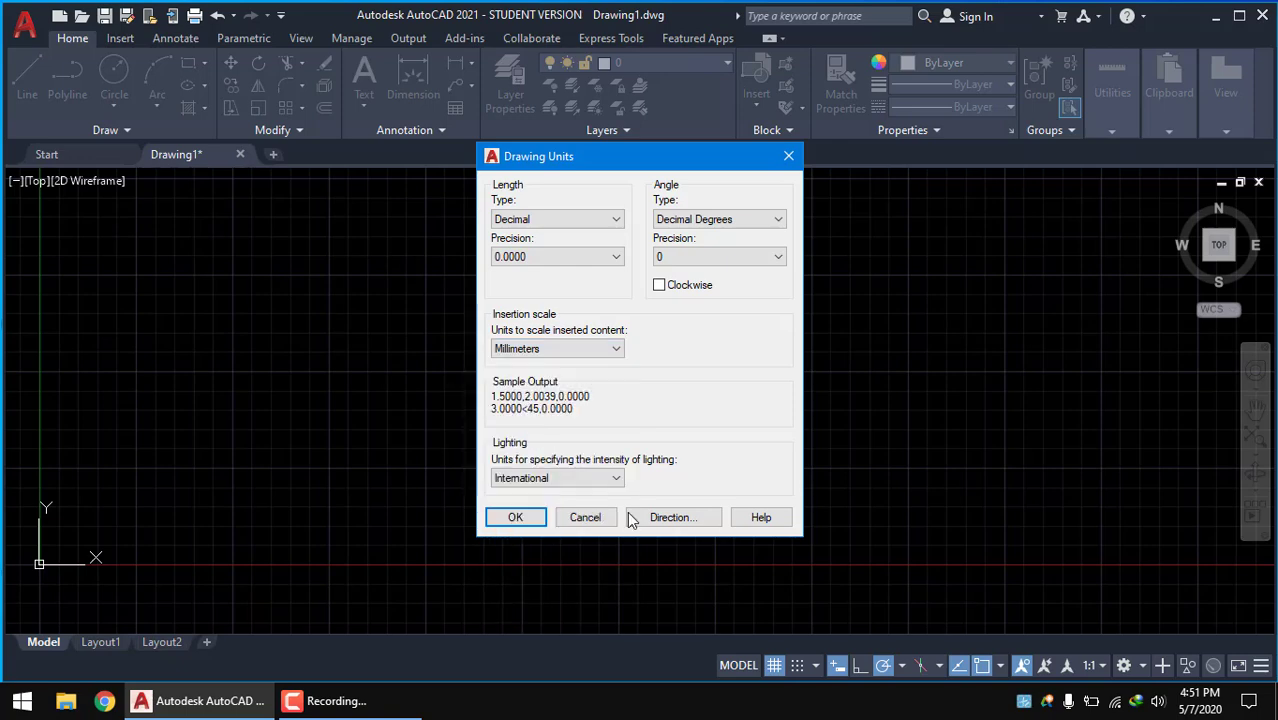
click(530, 516)
click(660, 358)
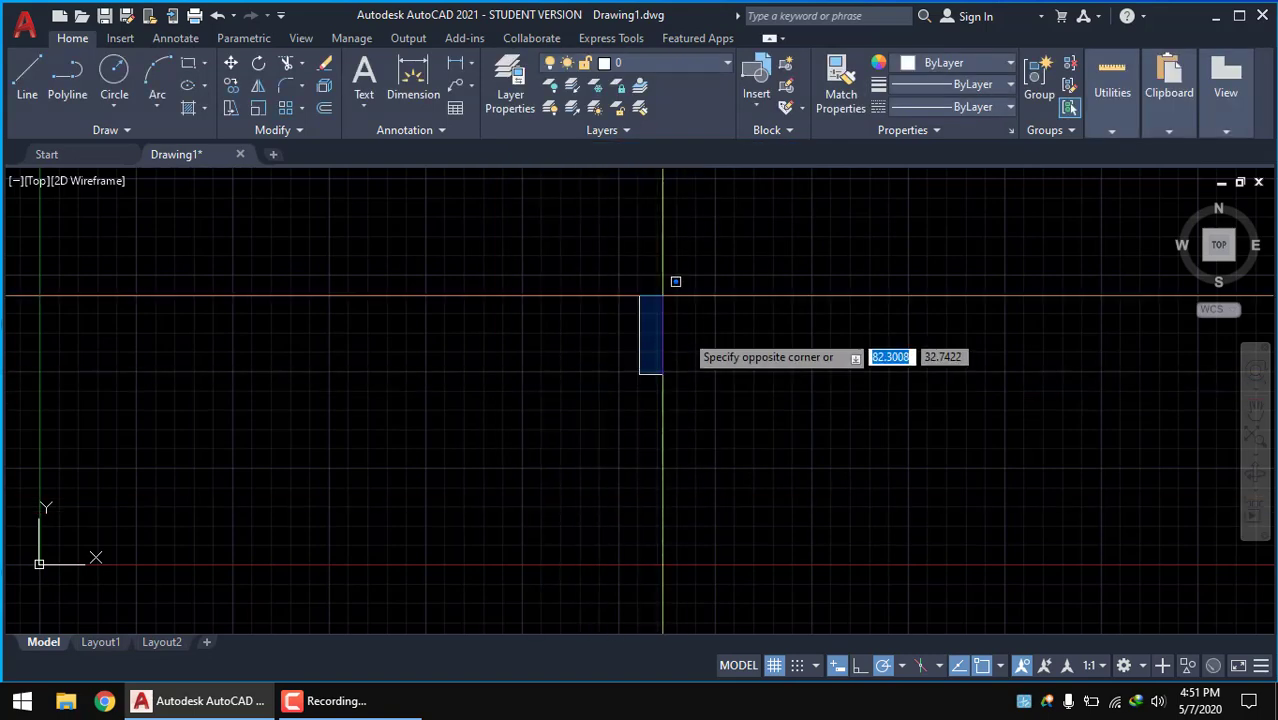
click(653, 302)
mouse_move(714, 338)
middle_down()
mouse_move(711, 364)
mouse_move(590, 389)
middle_up()
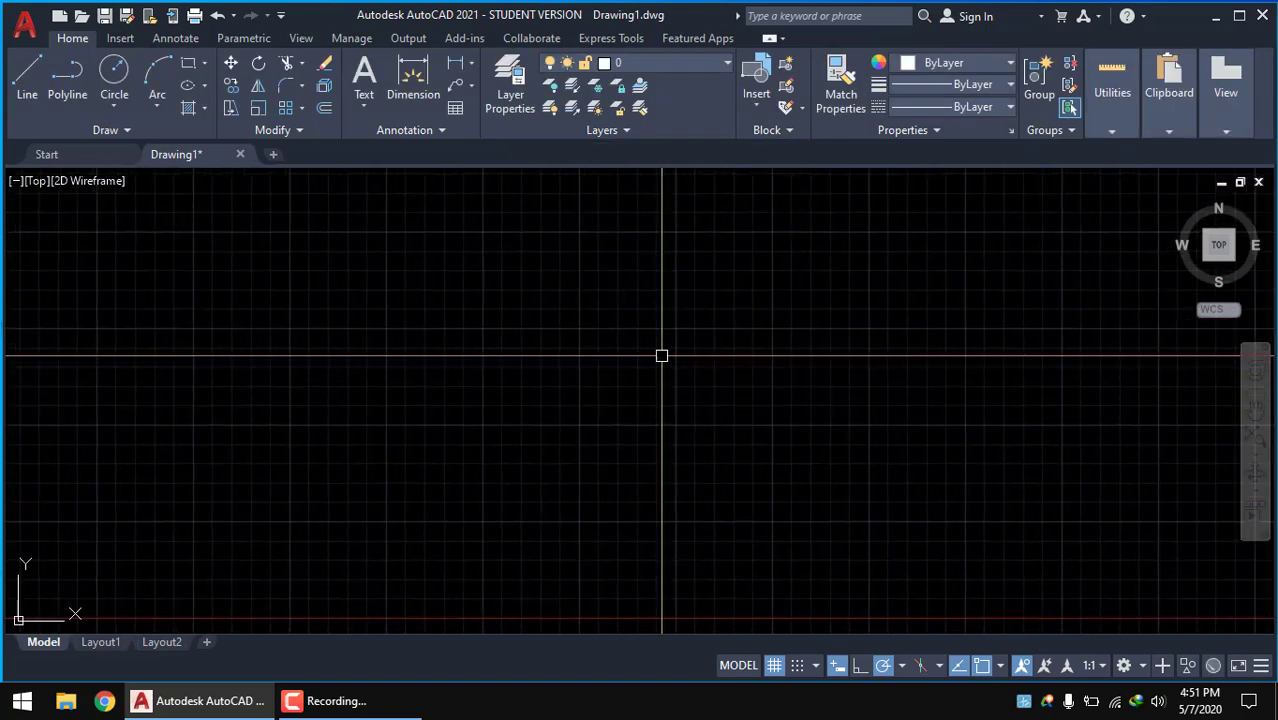
- In Options (OP), keep AutoCAD 2018 Drawing as the Open and Save file format
text(OP)
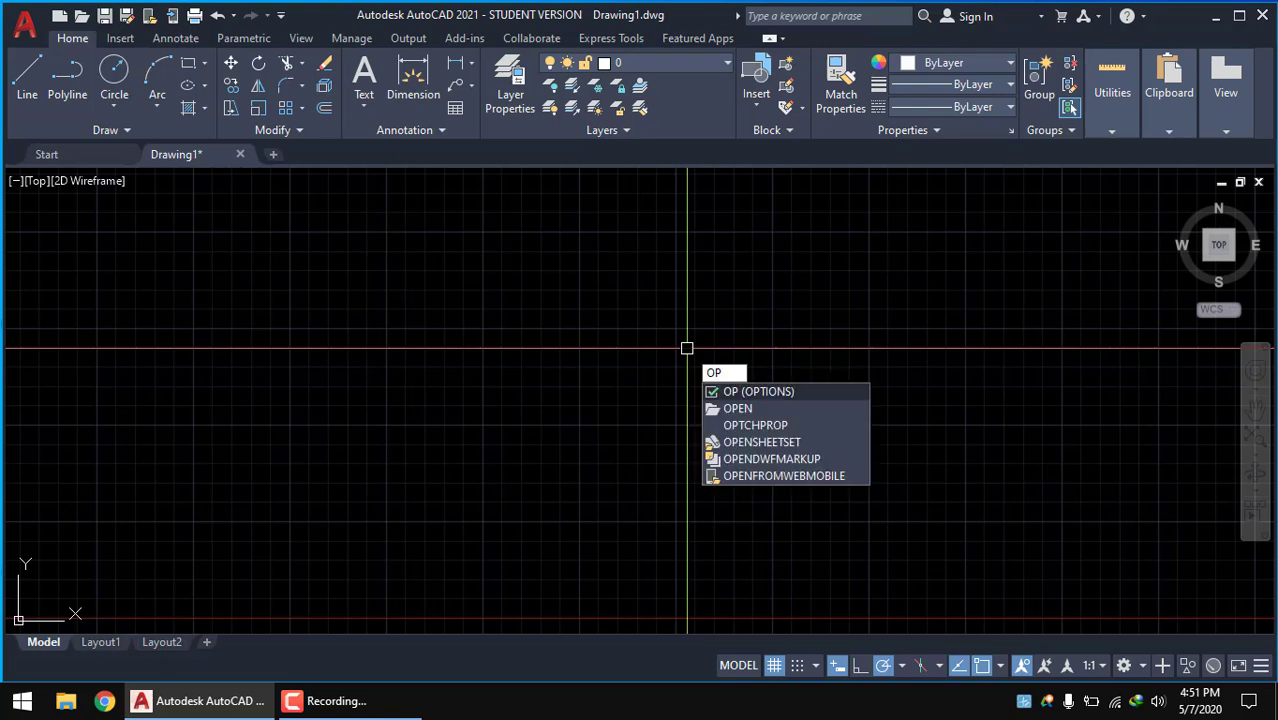
key(Return)
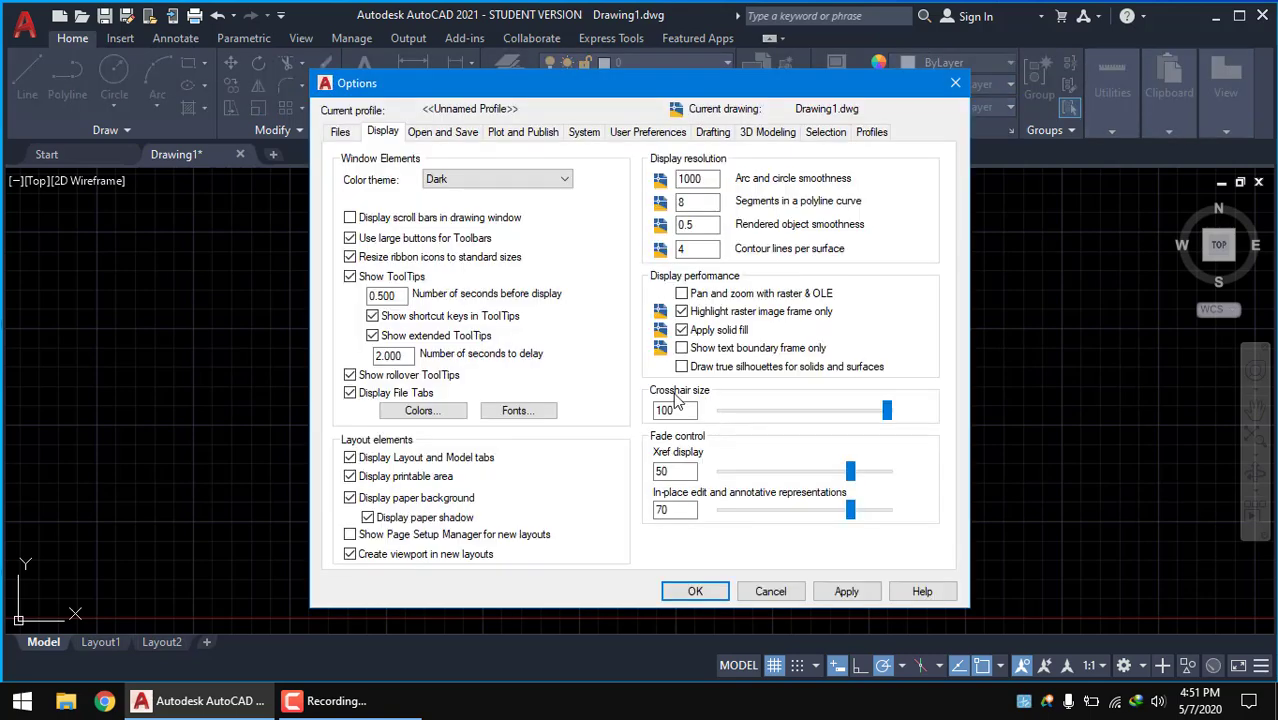
click(346, 133)
click(380, 133)
click(425, 132)
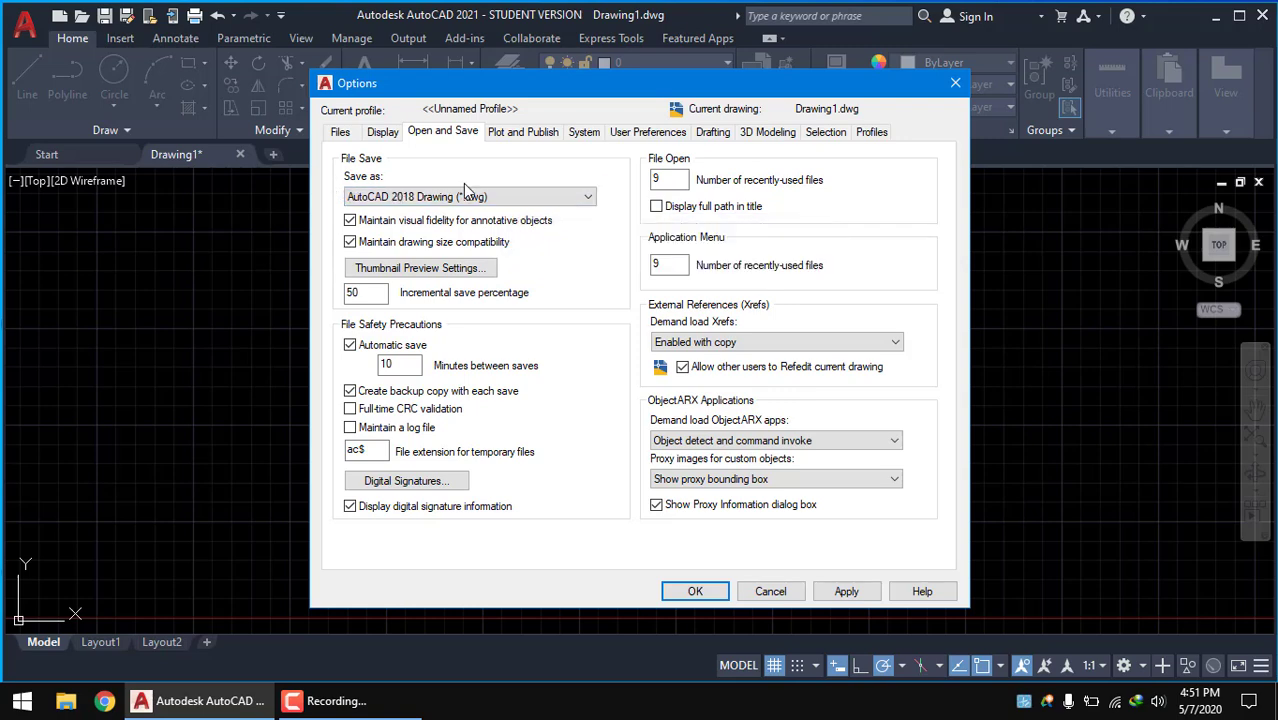
click(555, 197)
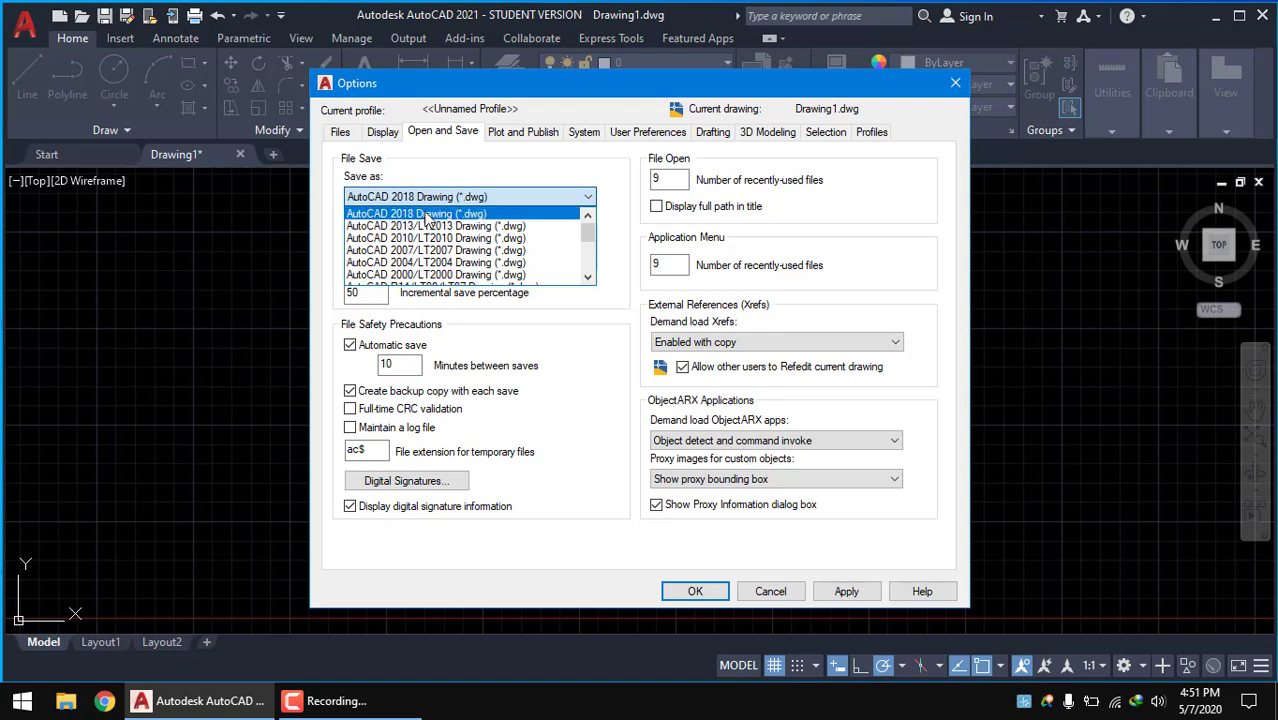
scroll(435, 242, down, 1)
scroll(435, 240, up, 1)
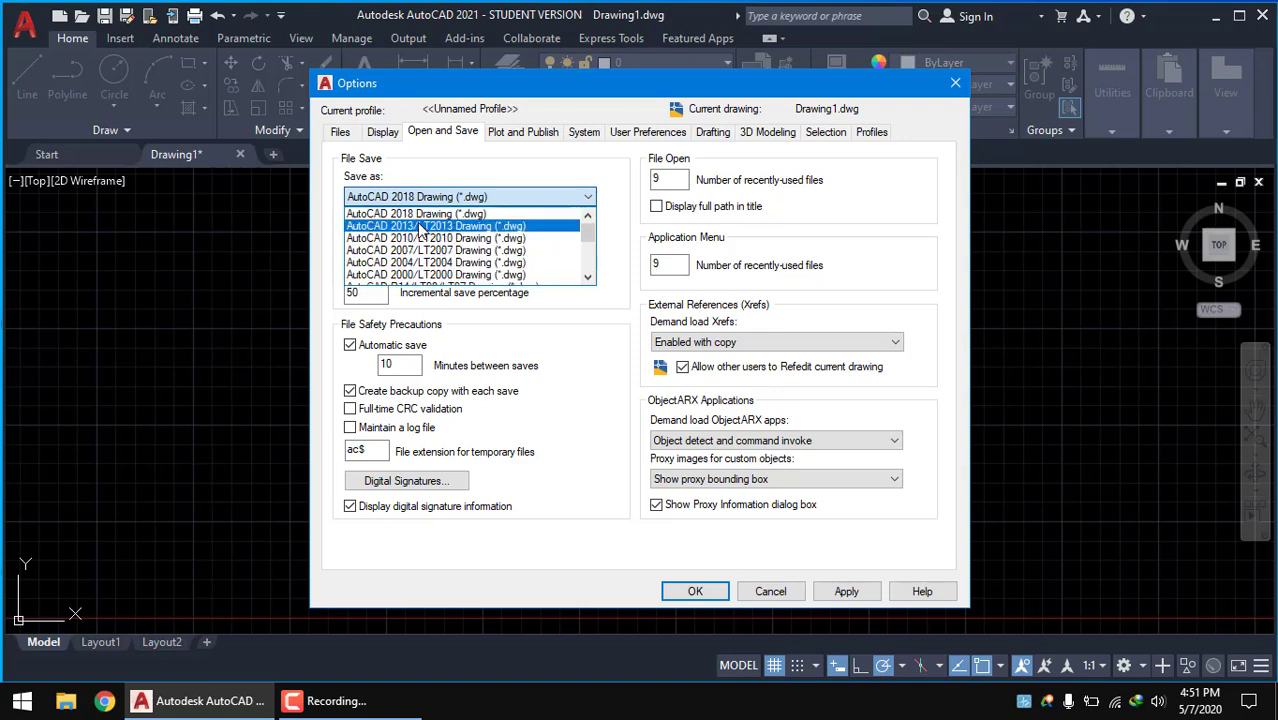
click(493, 214)
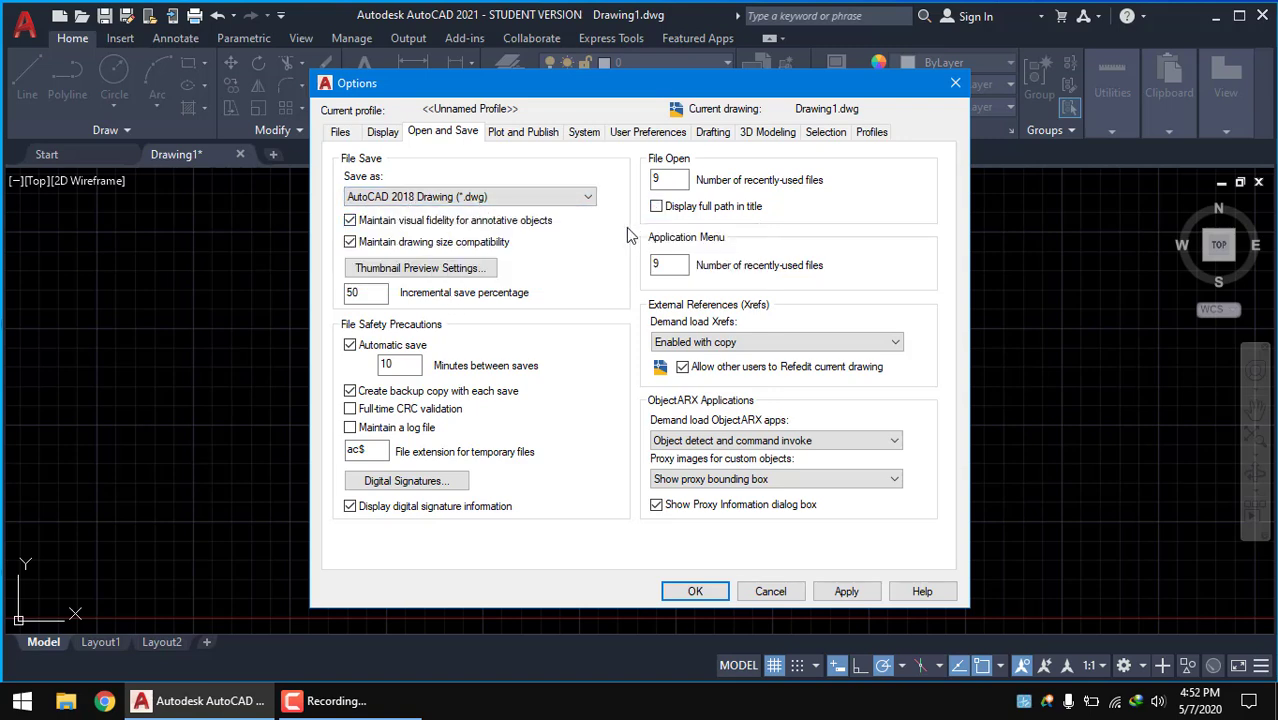
- Set User Preferences source content and target drawing units to Millimeters and apply
click(521, 138)
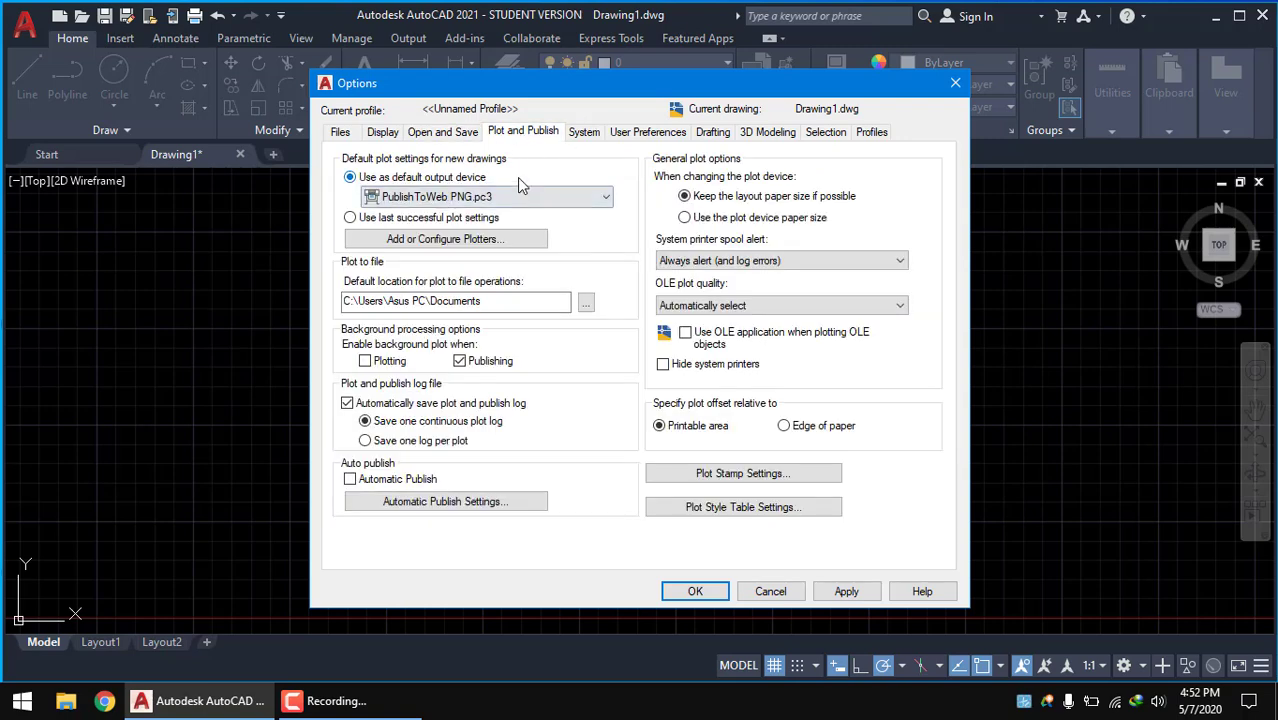
click(585, 137)
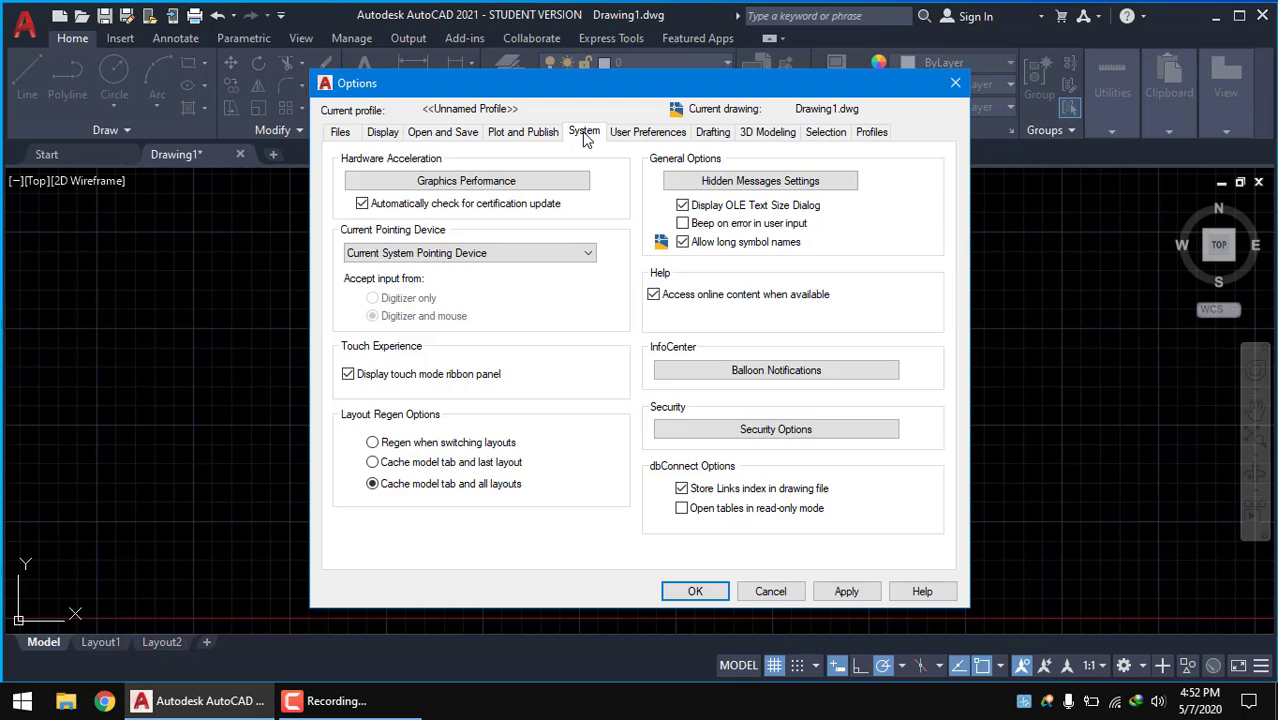
click(622, 133)
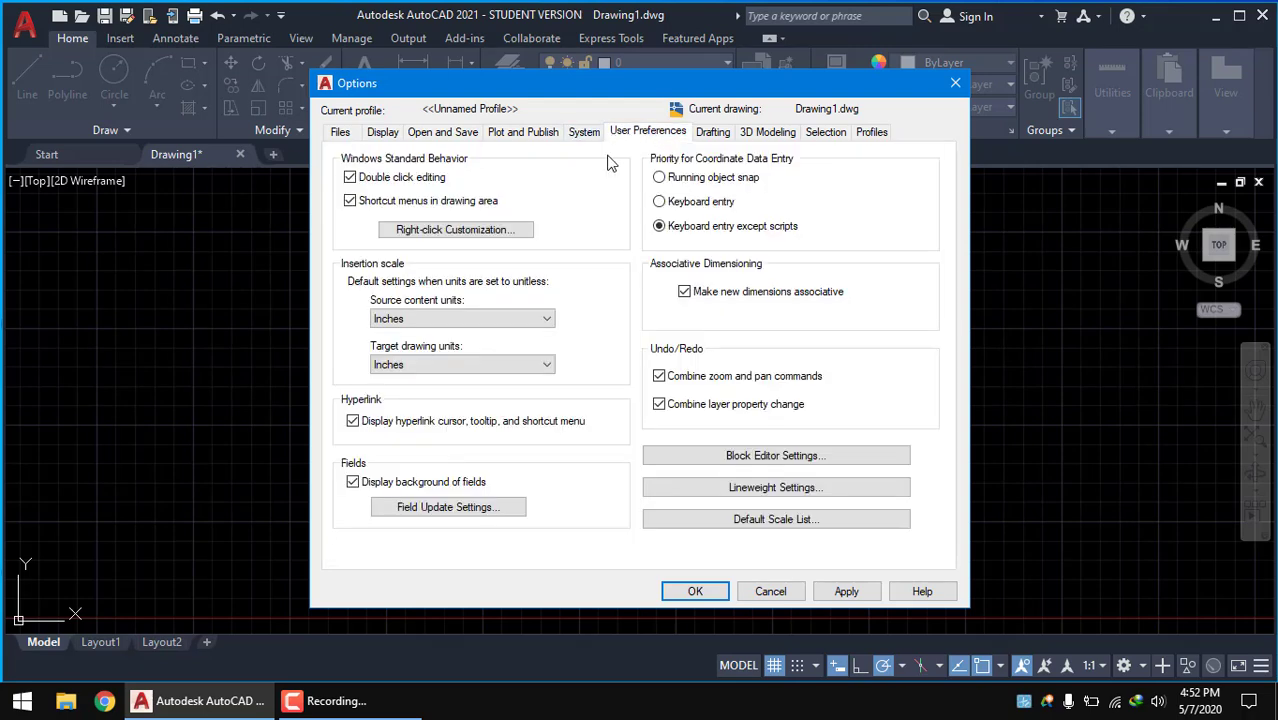
click(461, 323)
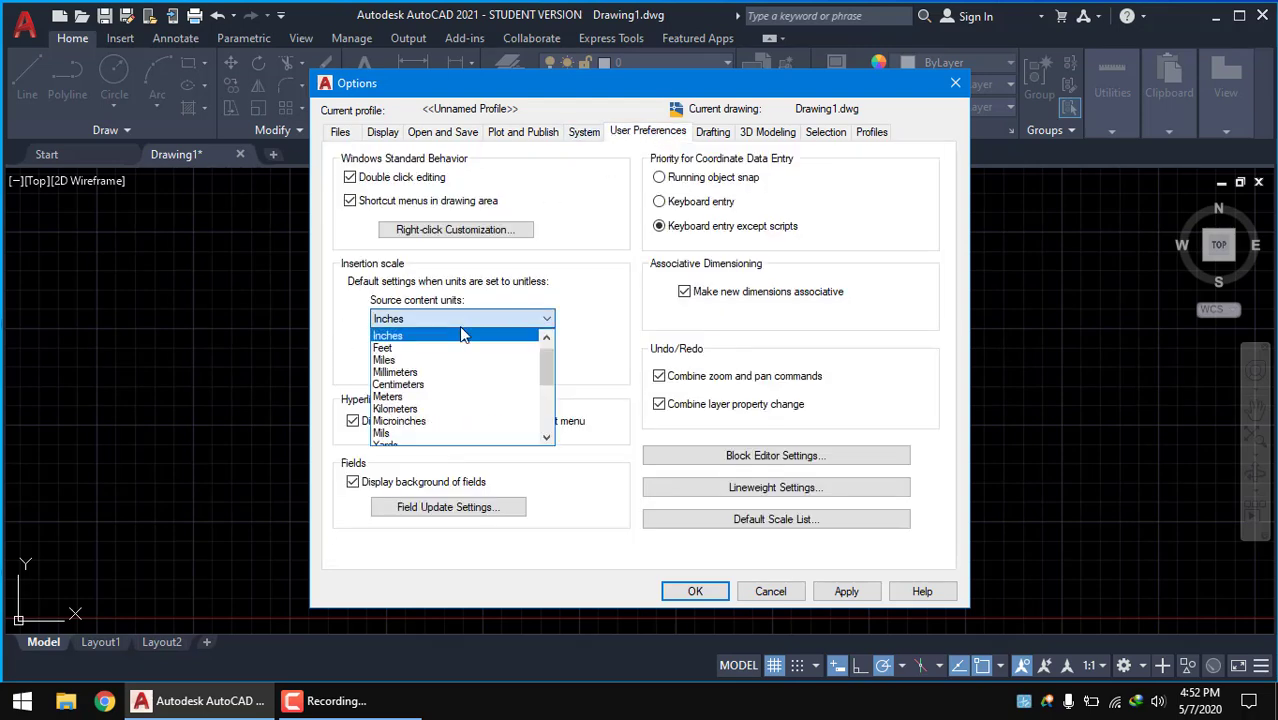
click(430, 372)
click(440, 365)
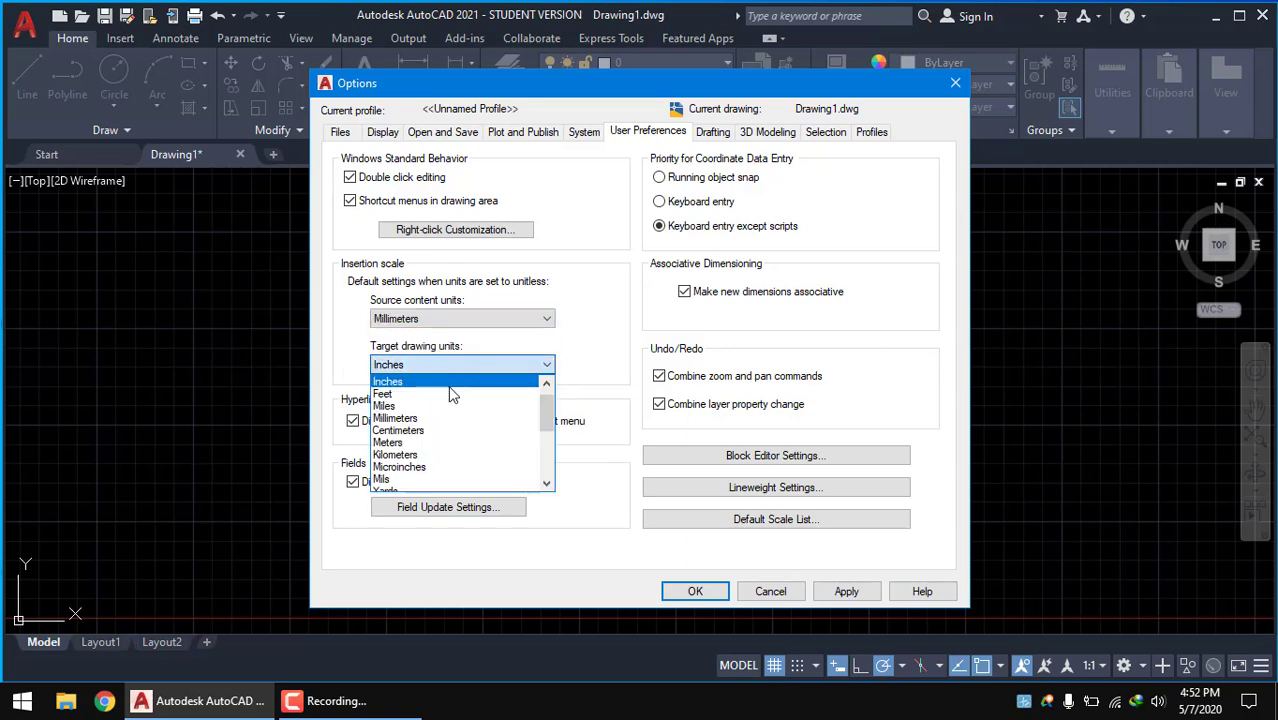
click(420, 418)
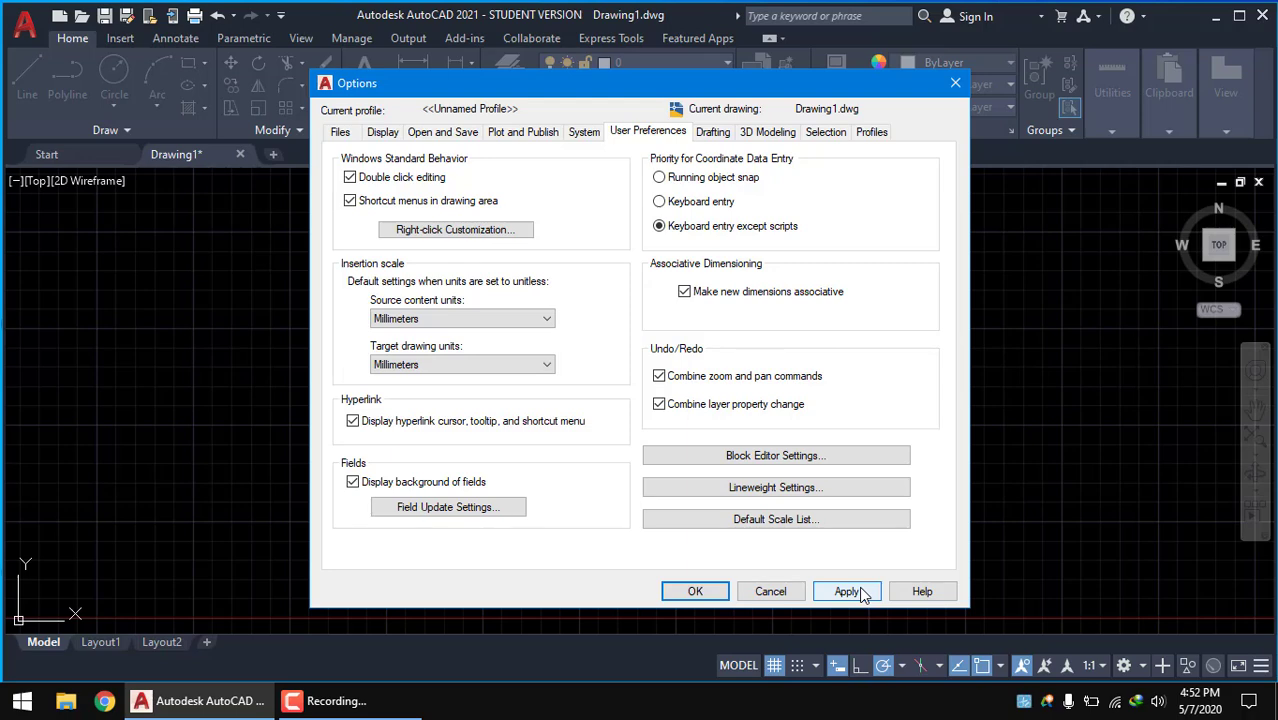
click(710, 593)
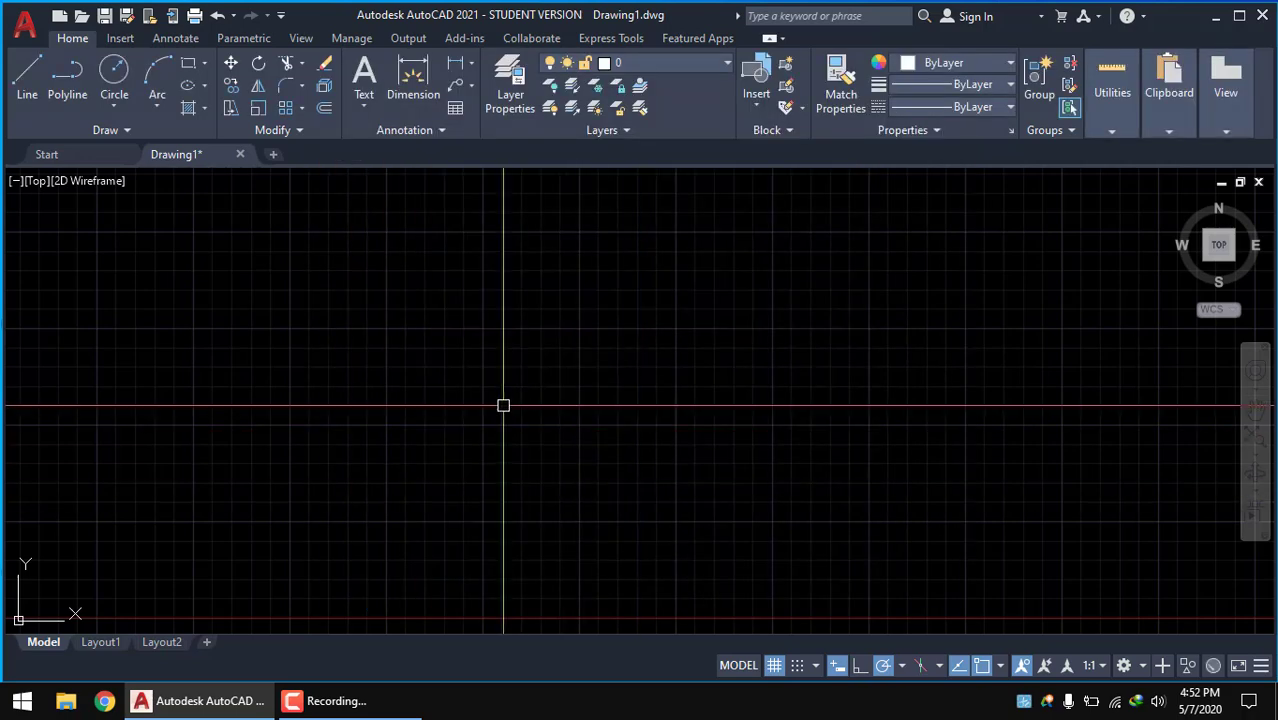
- Turn off the grid display on the status bar and start the Line command
click(382, 380)
click(430, 345)
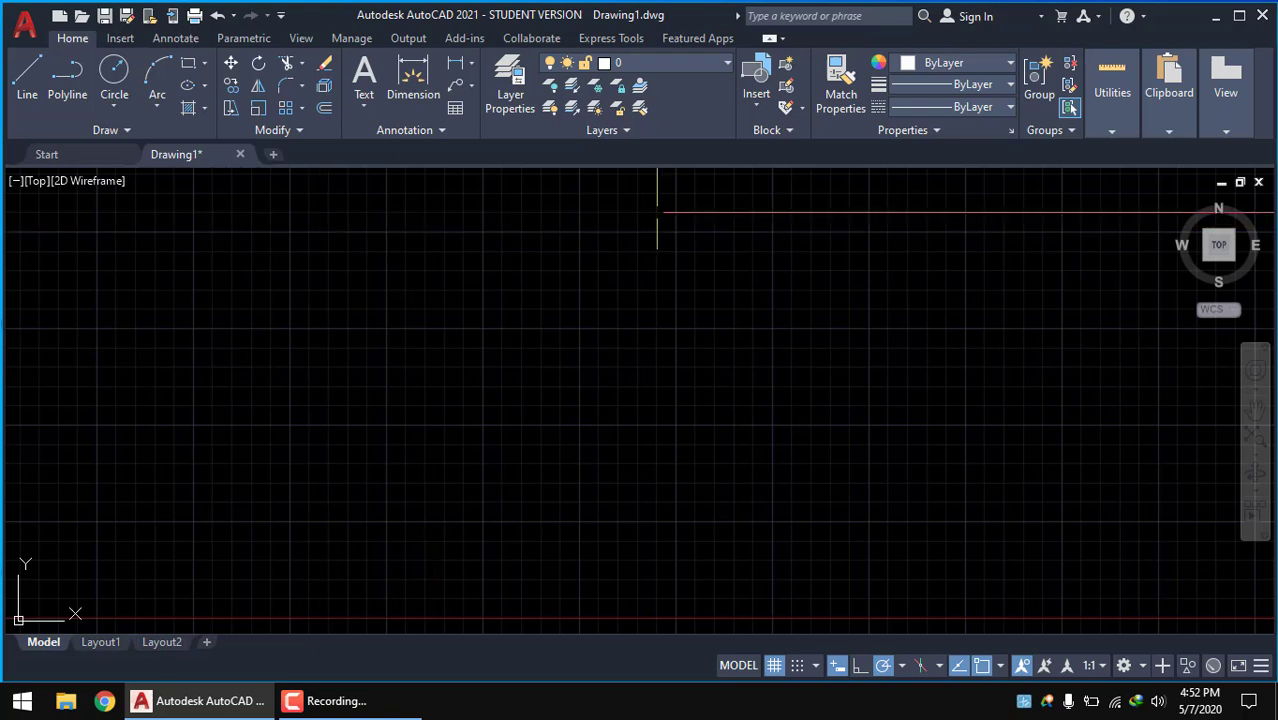
click(773, 667)
click(630, 470)
click(248, 258)
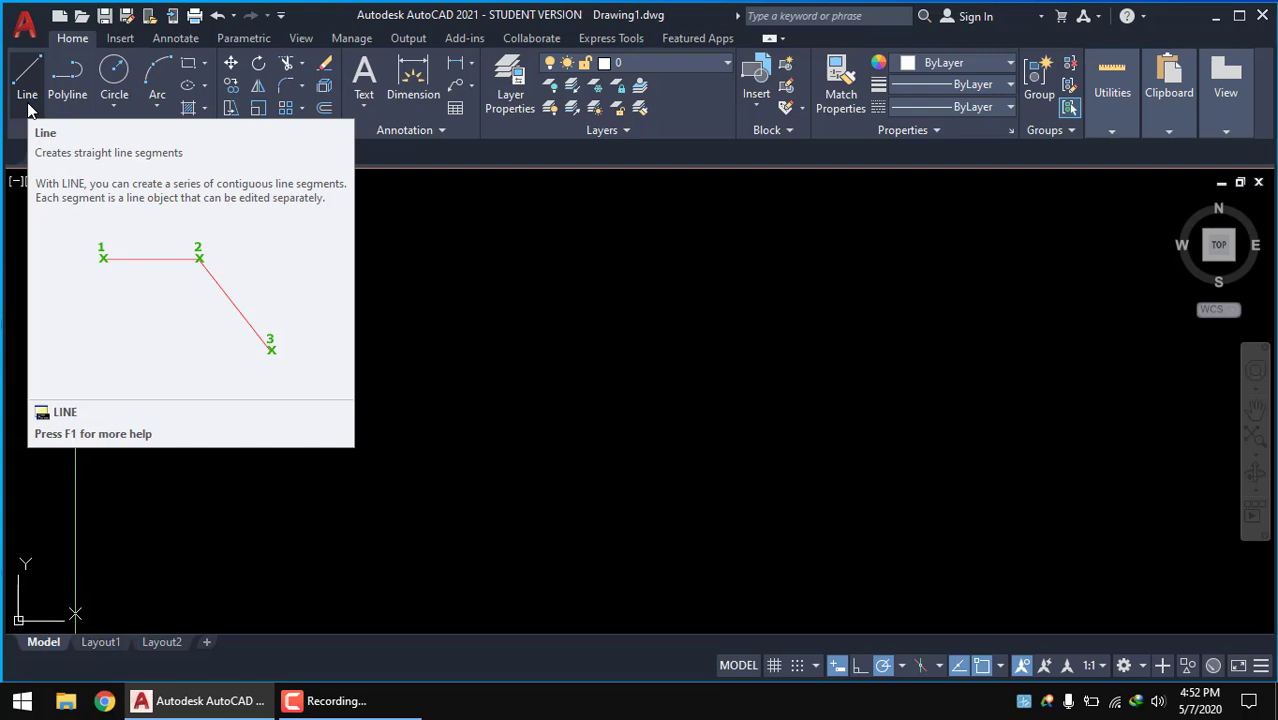
click(31, 103)
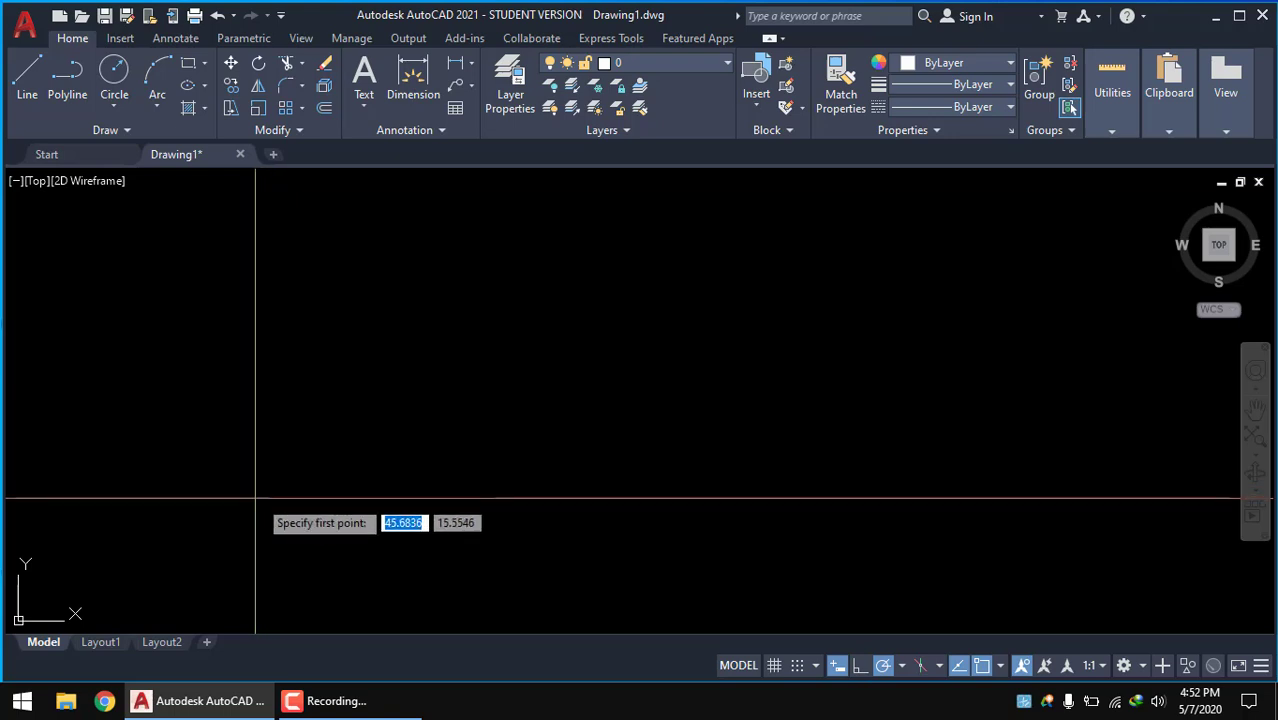
- Draw the zigzag polyline rightward with peaks and dips, then turn it back left underneath
click(290, 462)
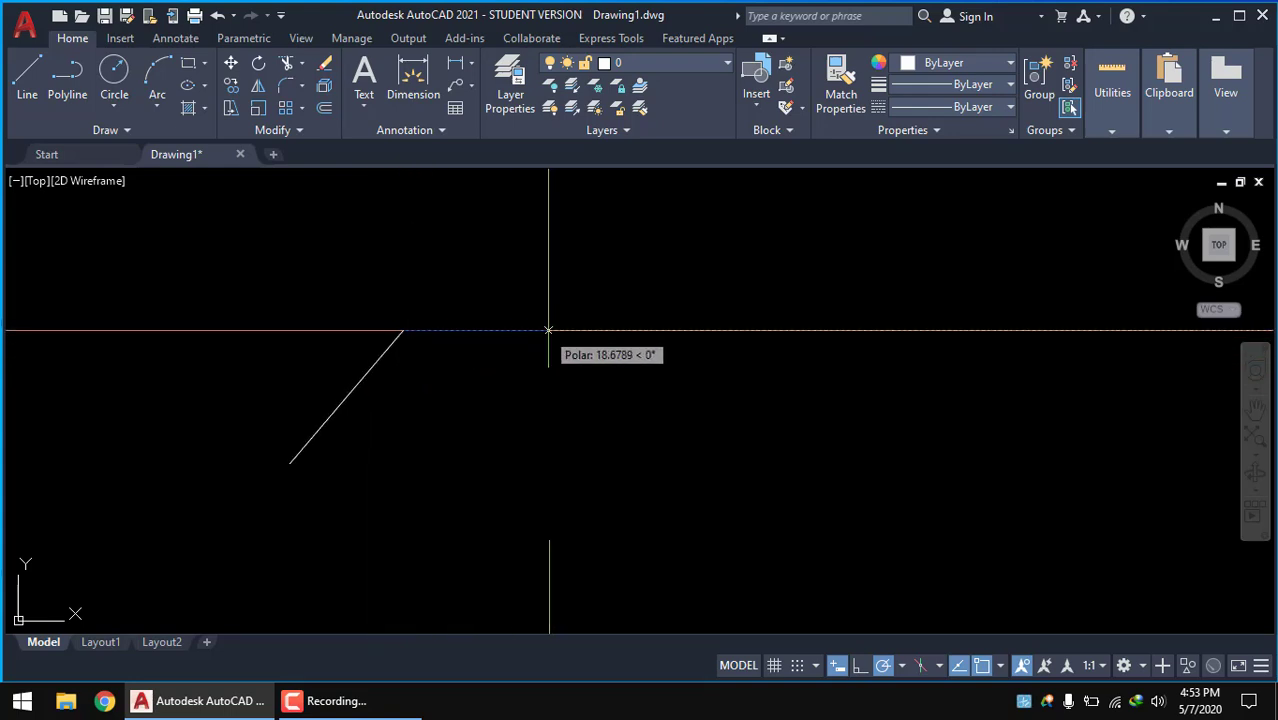
click(593, 362)
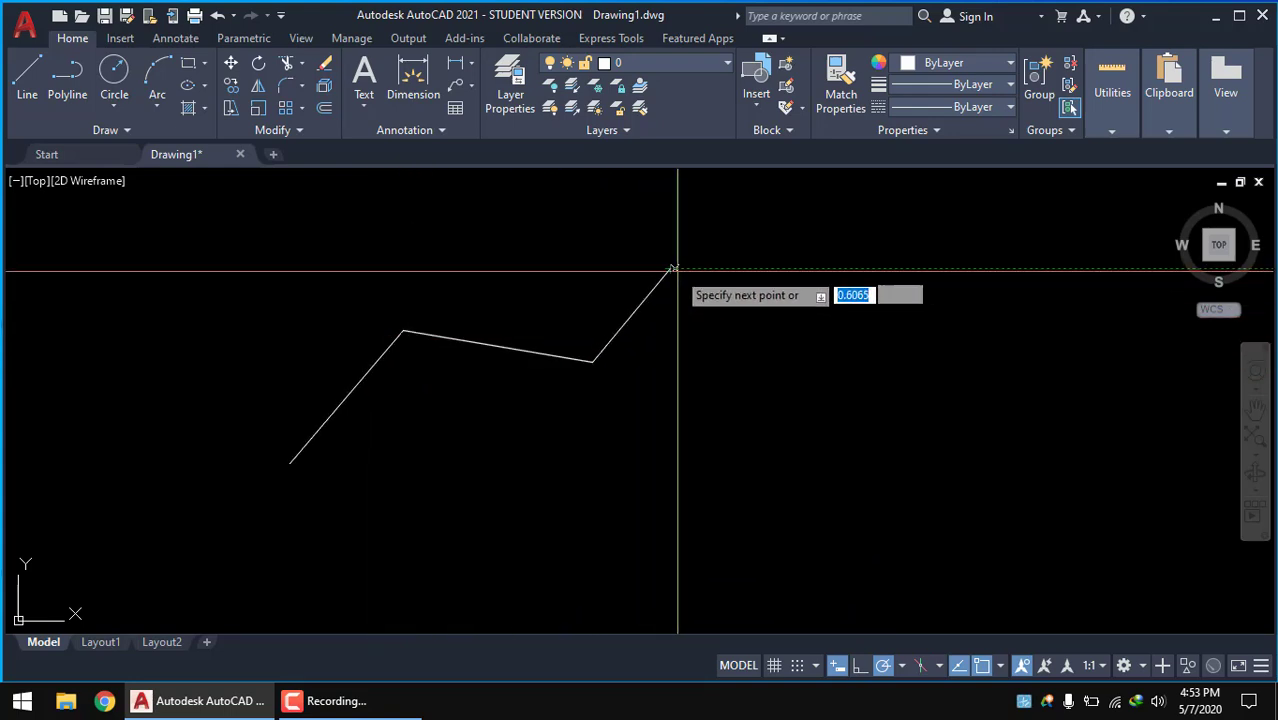
click(671, 269)
click(826, 360)
click(934, 260)
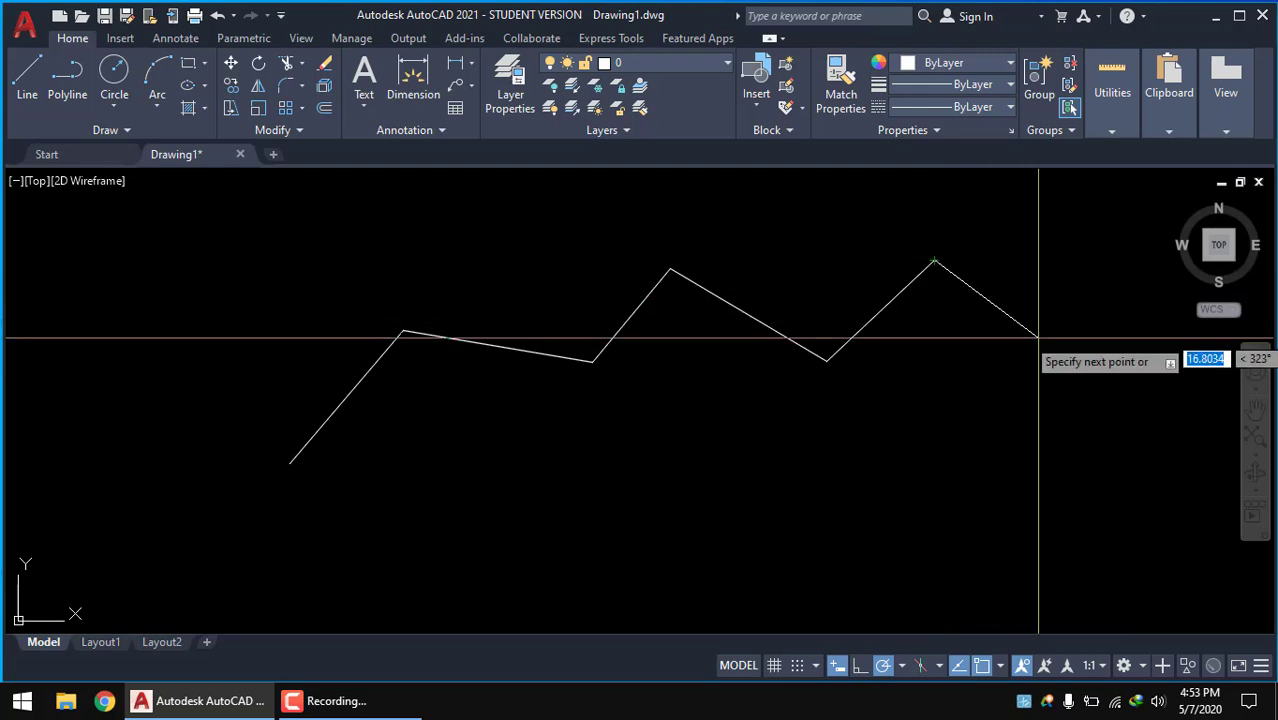
click(1048, 345)
click(968, 453)
click(900, 405)
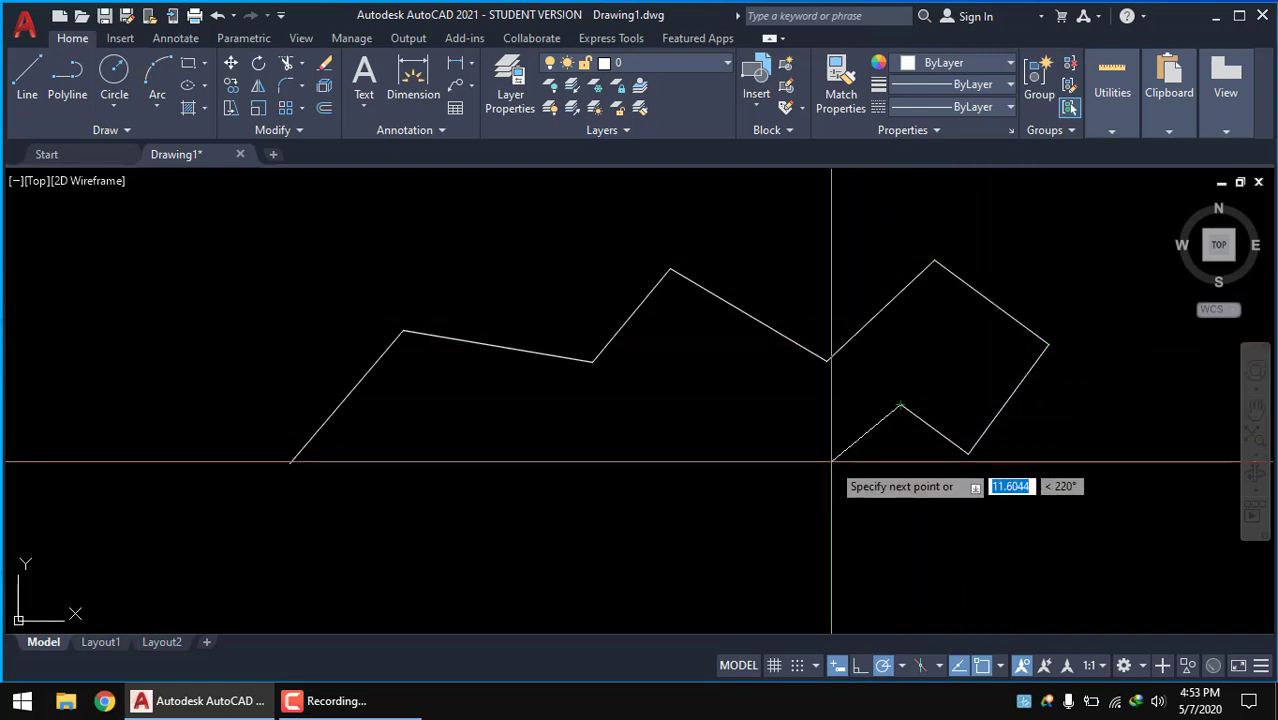
click(830, 460)
click(762, 424)
click(690, 469)
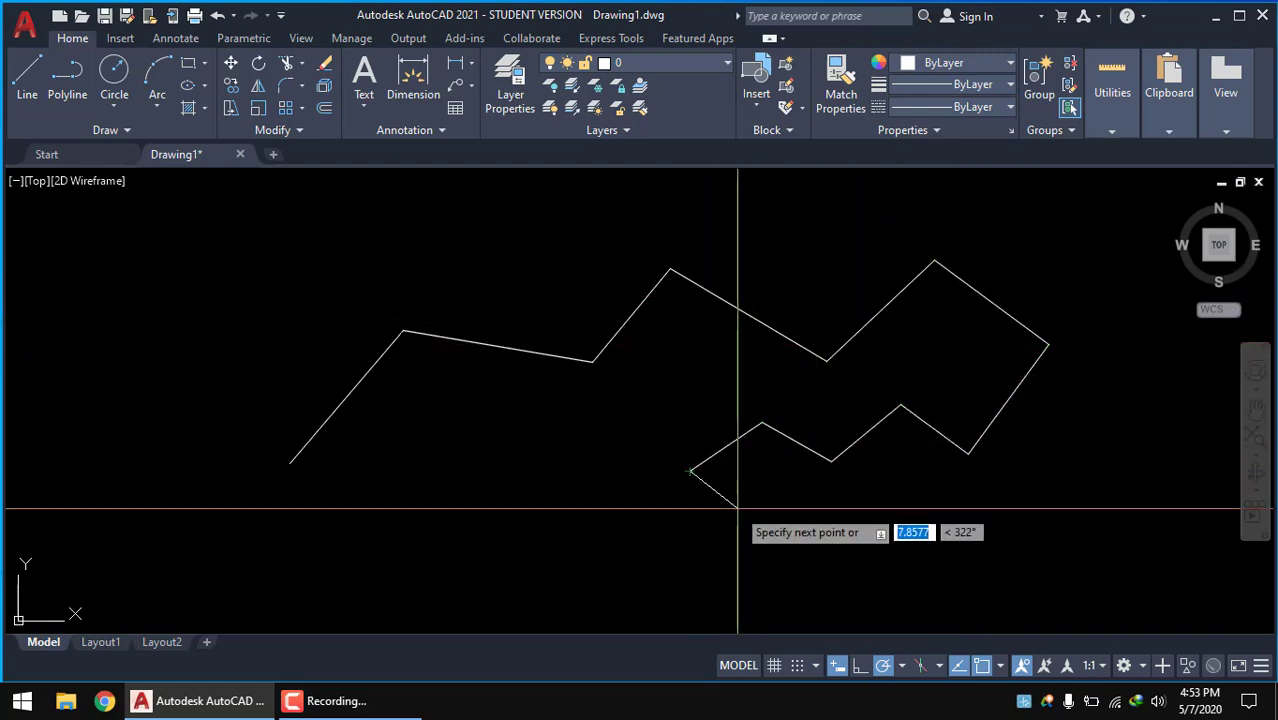
- Continue the lower zigzag to the drawing's left side, end the polyline, and recenter the view
click(737, 510)
click(615, 566)
click(586, 505)
click(476, 555)
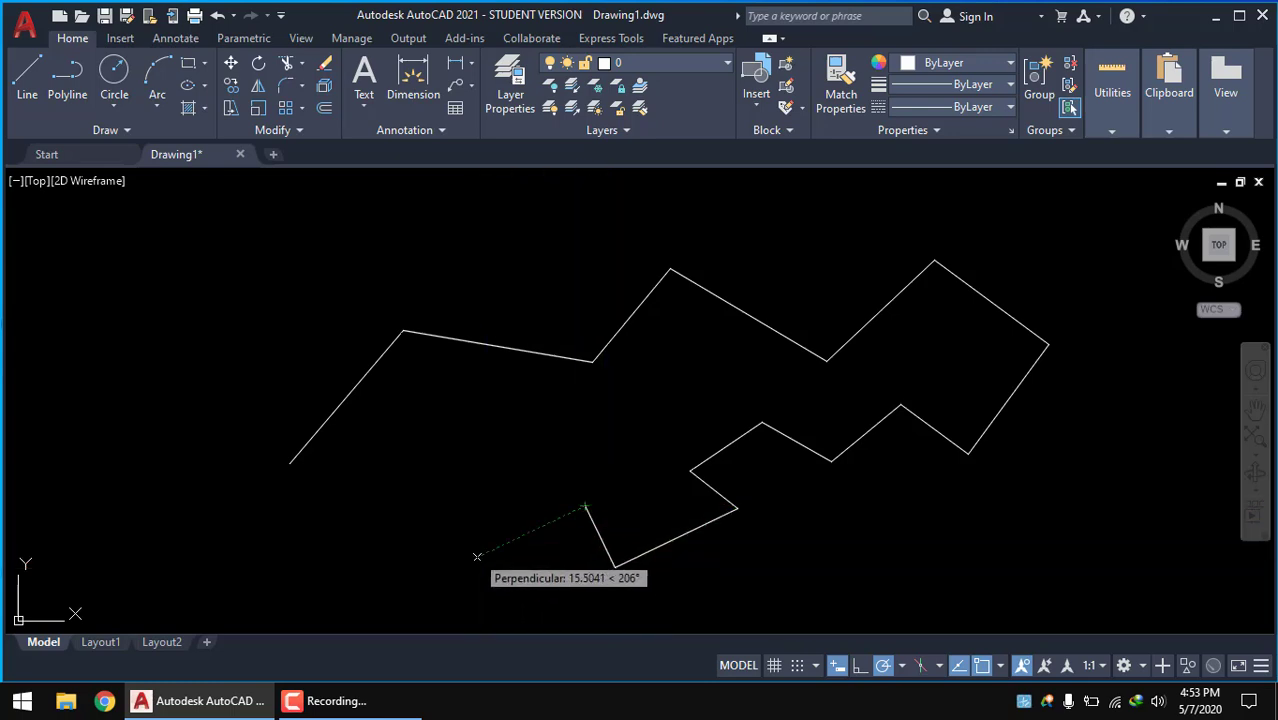
click(415, 497)
click(348, 532)
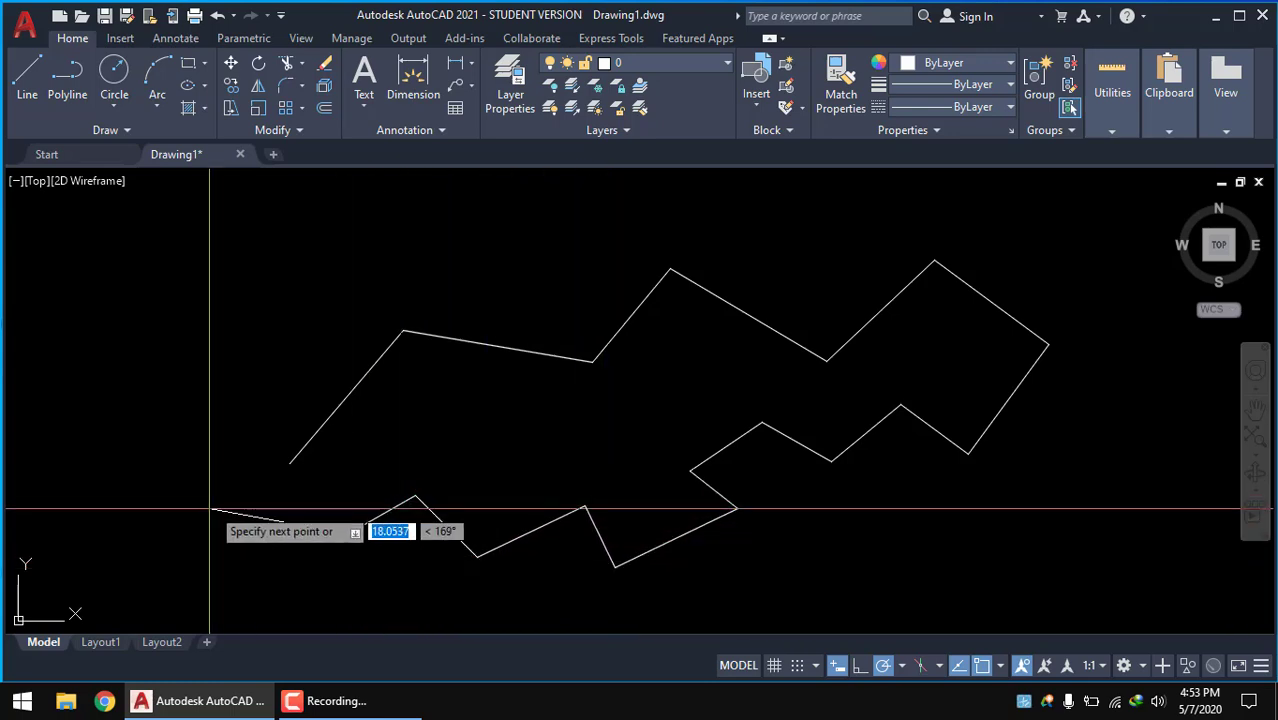
click(207, 510)
click(160, 430)
right_click(168, 416)
click(190, 422)
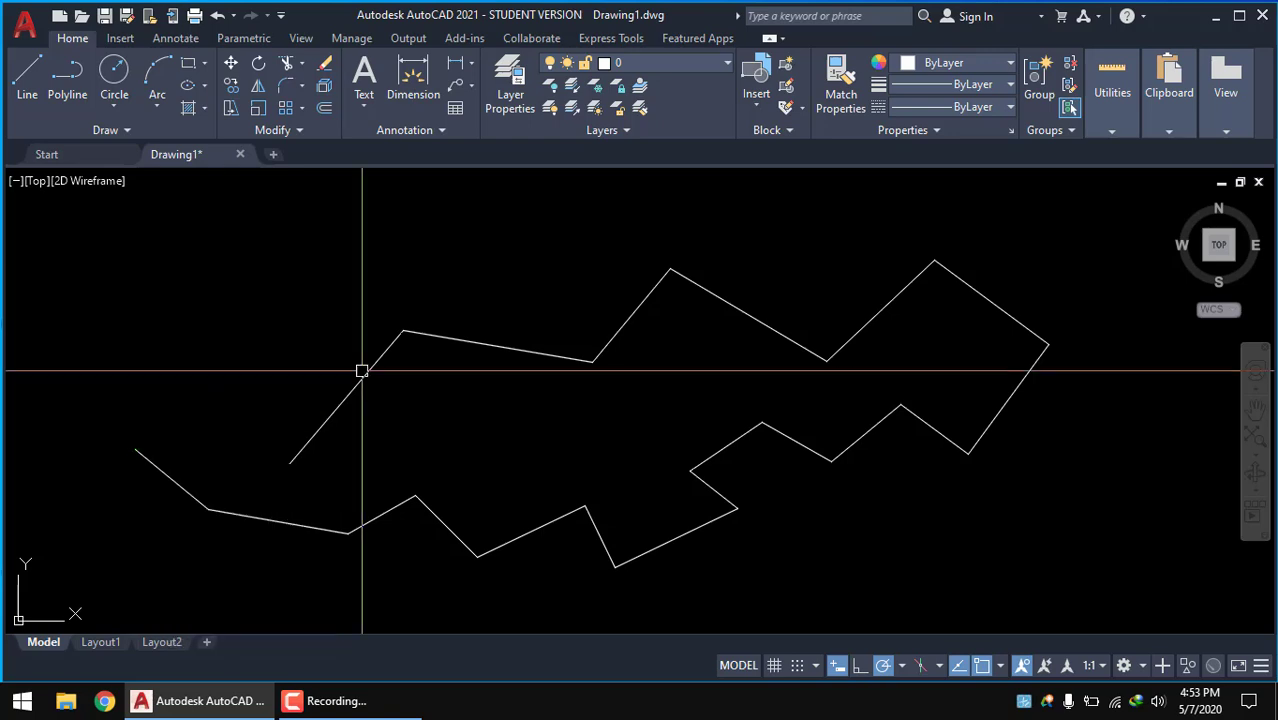
scroll(576, 353, down, 4)
scroll(748, 294, up, 4)
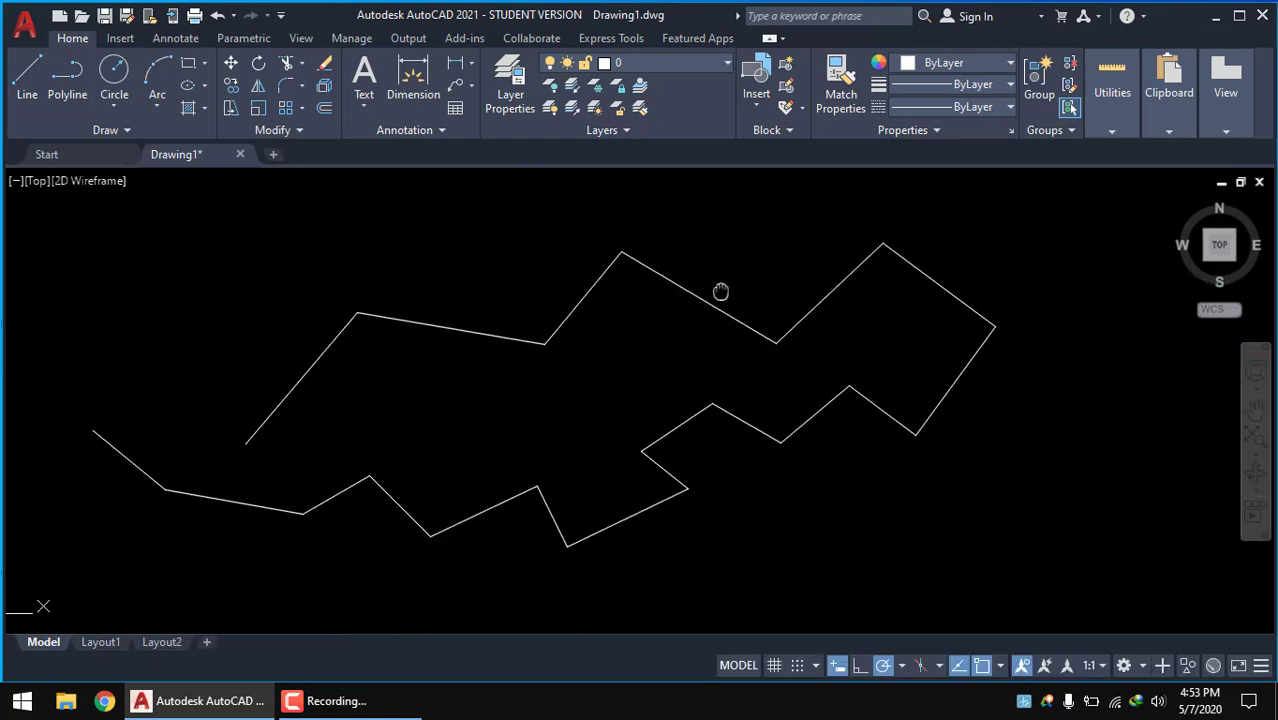
mouse_move(722, 288)
middle_down()
mouse_move(598, 294)
mouse_move(716, 305)
middle_up()
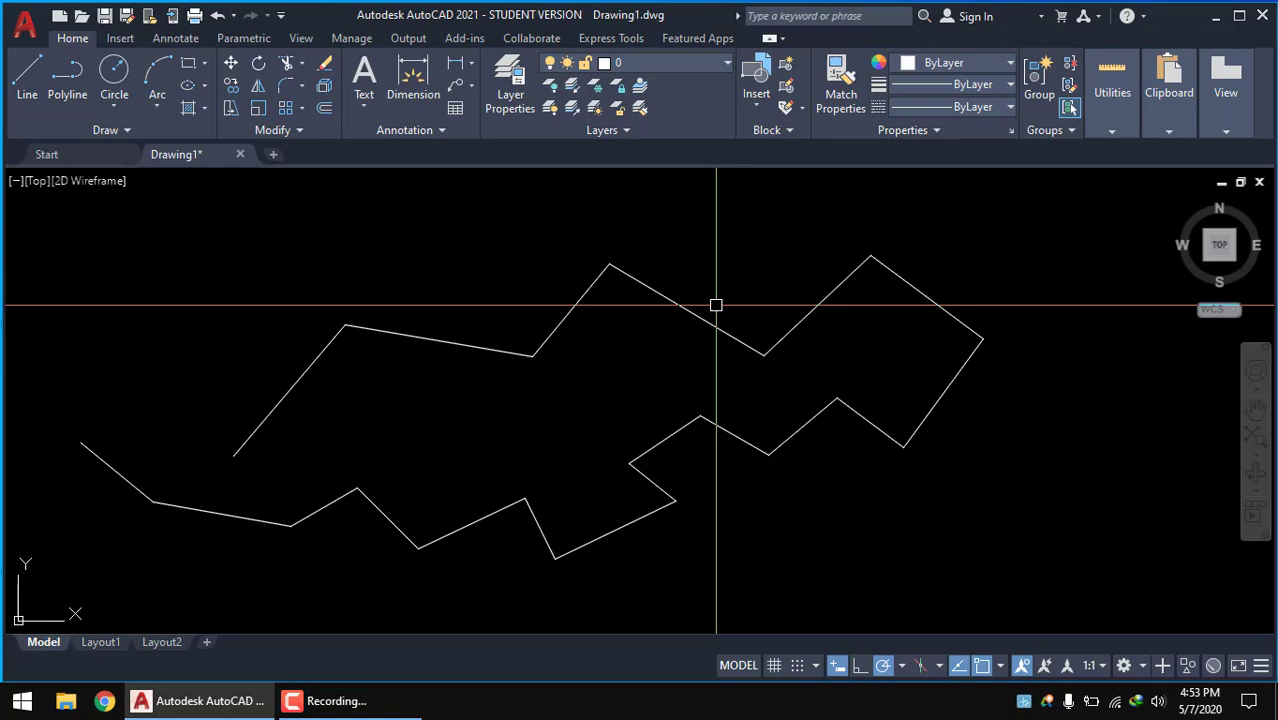
mouse_move(571, 344)
middle_down()
mouse_move(665, 308)
mouse_move(411, 337)
mouse_move(554, 363)
middle_up()
text(l)
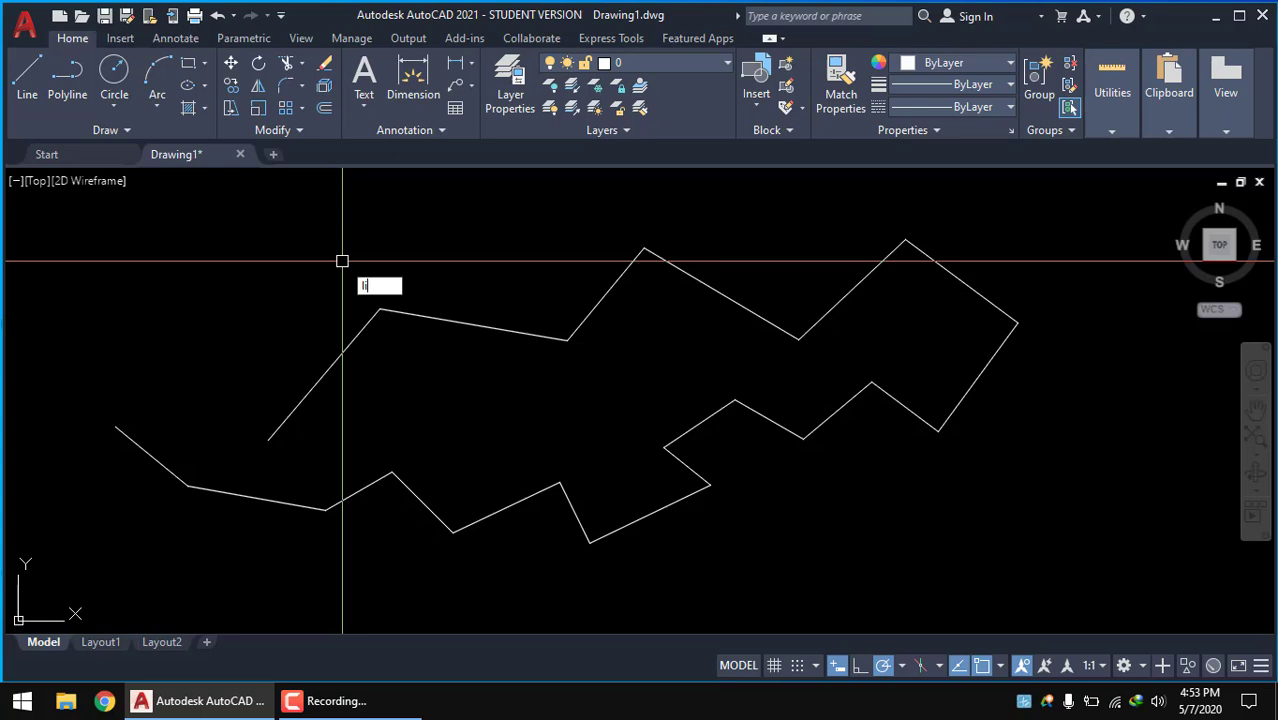
- Start a new LINE chain and place its first zigzag corners on the left
text(i)
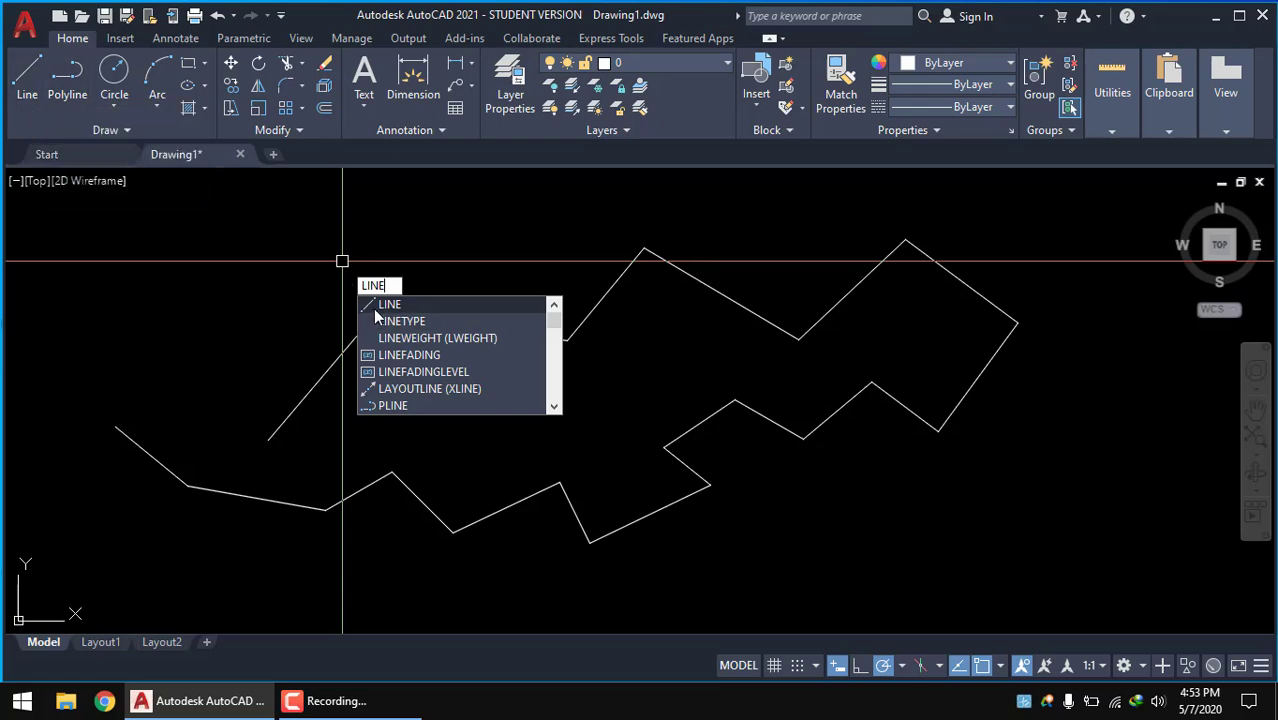
click(376, 308)
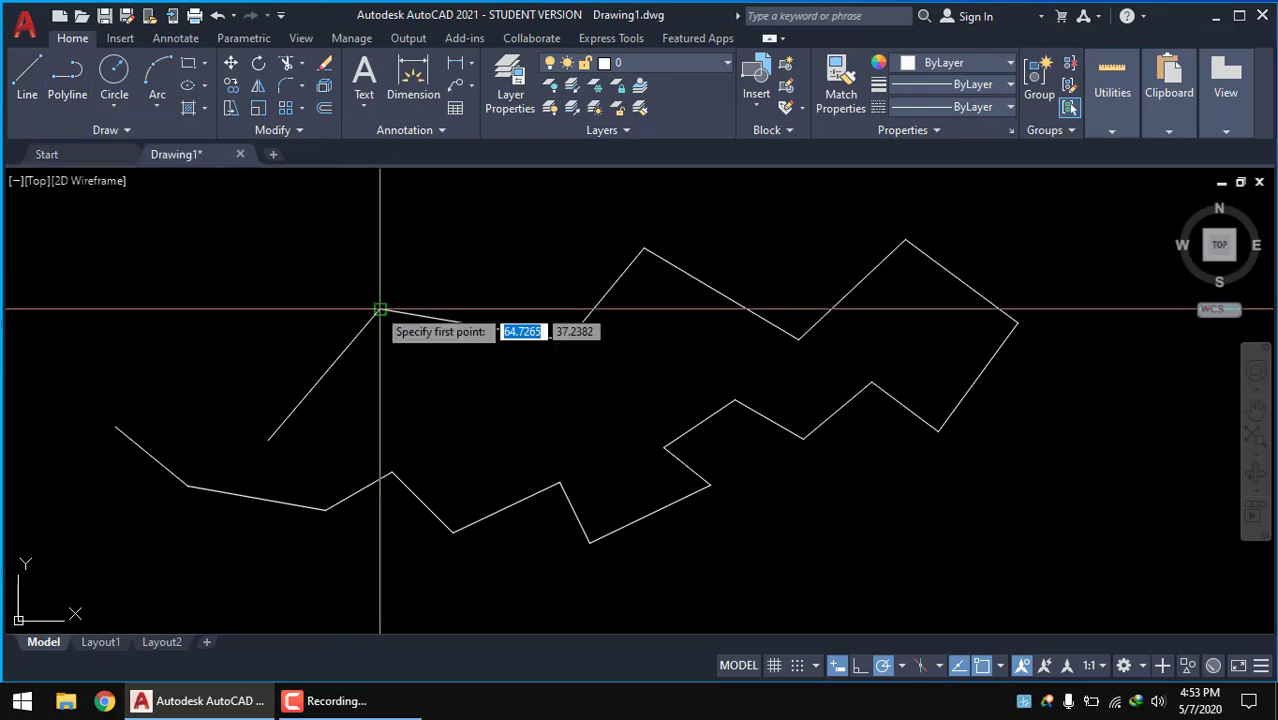
click(155, 362)
click(280, 255)
click(327, 270)
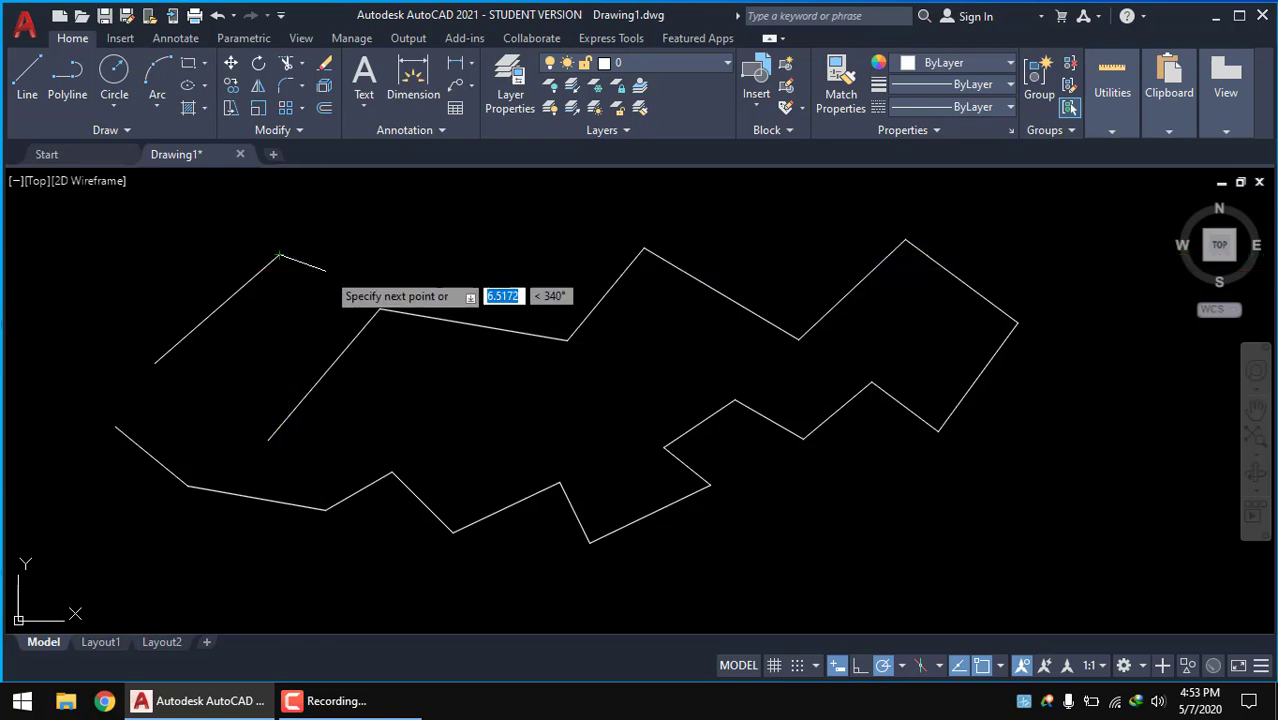
click(381, 231)
middle_drag(410, 240, 414, 359)
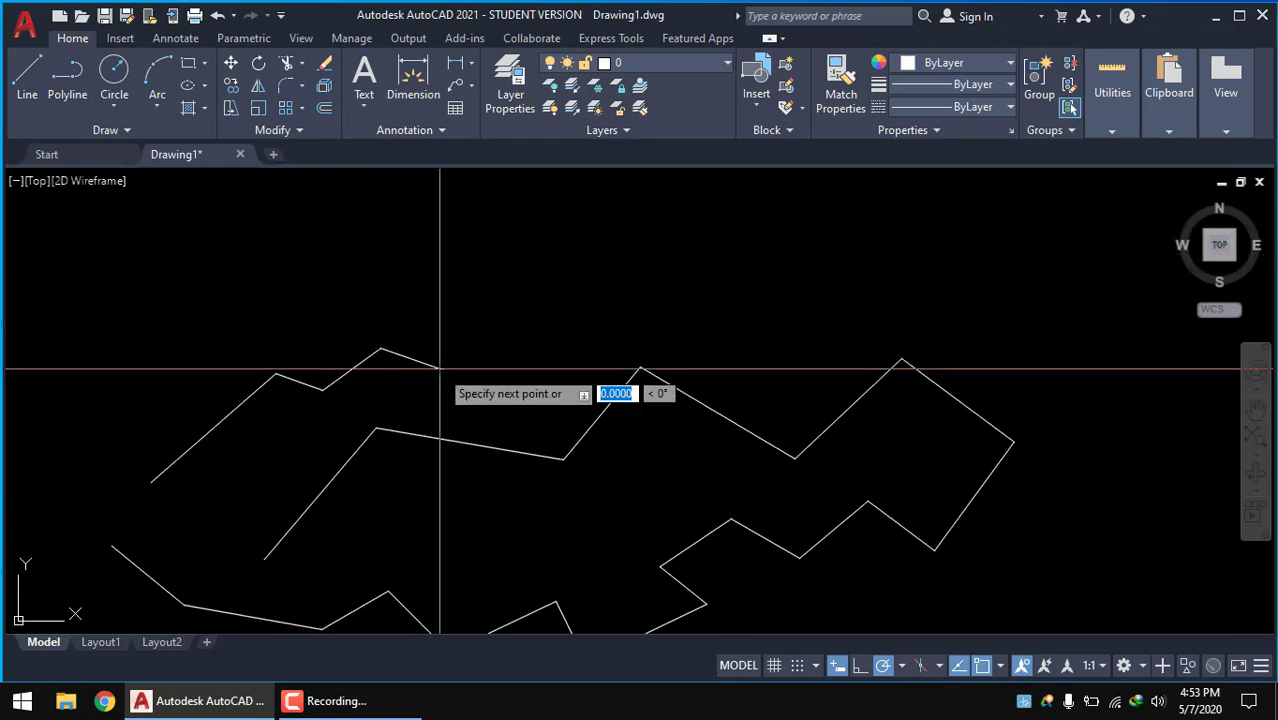
click(440, 368)
- Extend that zigzag chain with peaks and dips to the right, then reframe the drawing
click(507, 287)
click(543, 337)
click(610, 258)
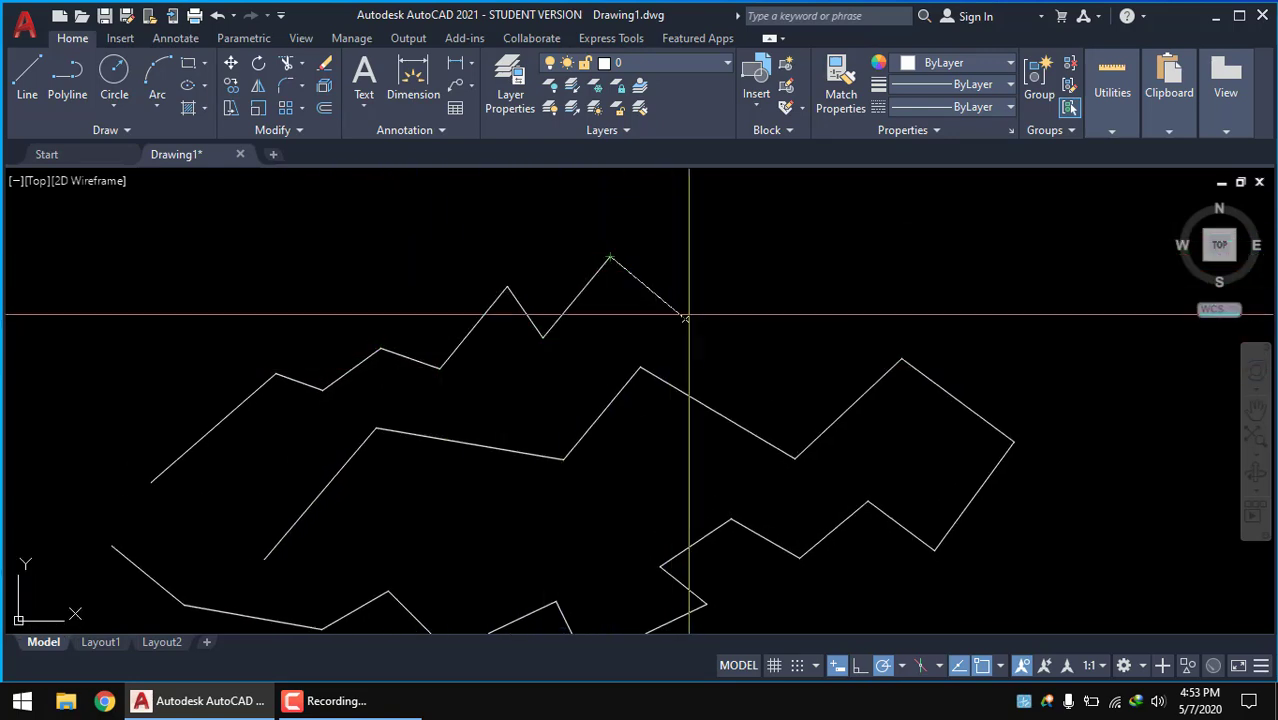
click(690, 322)
click(764, 263)
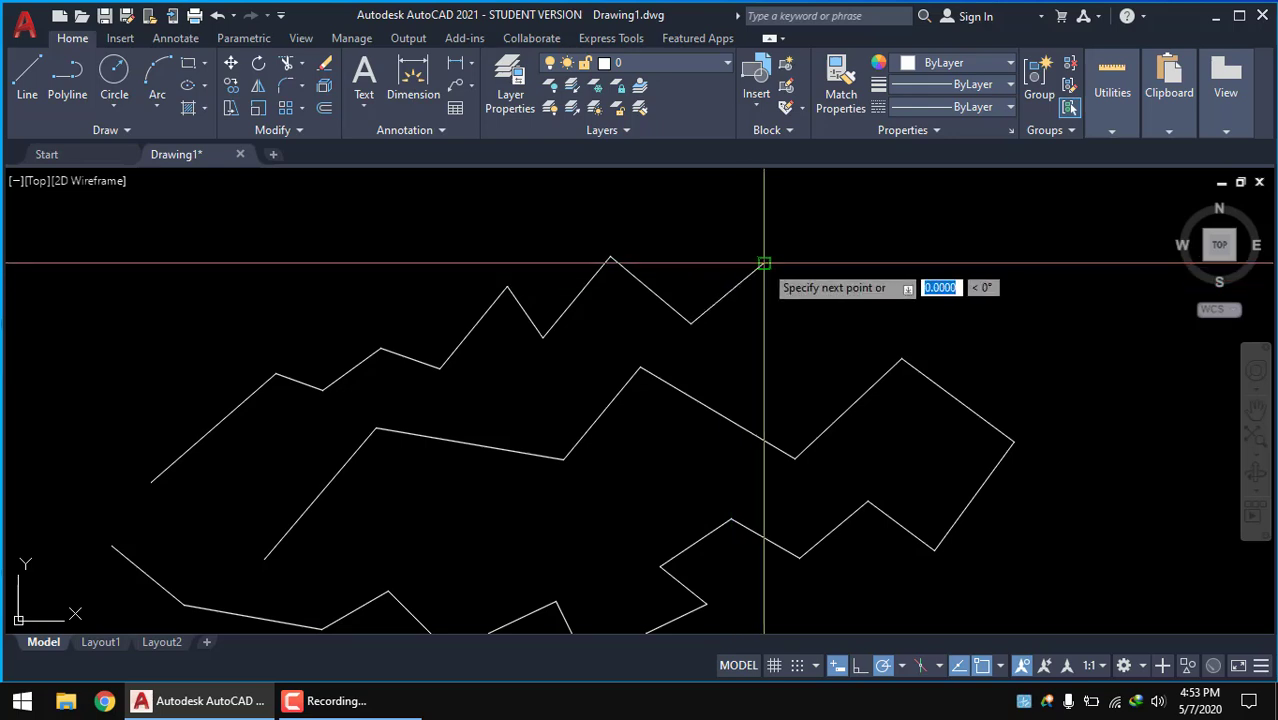
click(778, 354)
click(834, 383)
scroll(884, 316, down, 4)
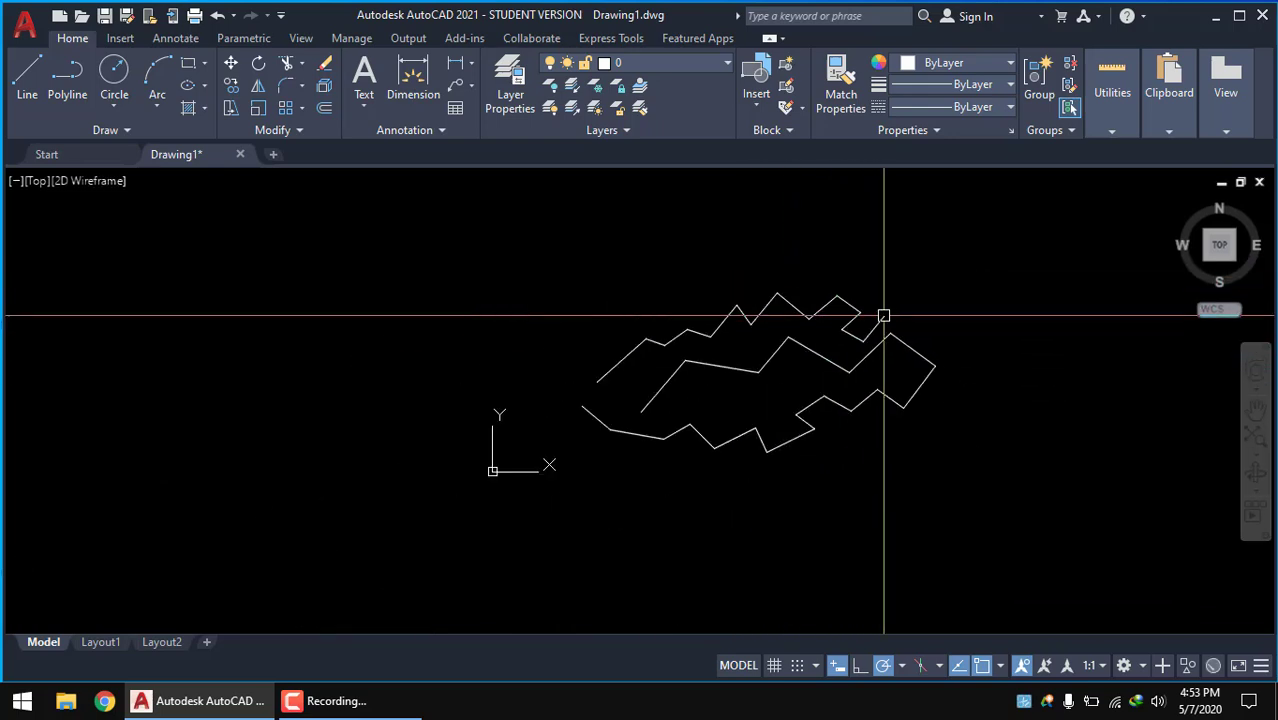
mouse_move(736, 319)
middle_down()
mouse_move(465, 294)
mouse_move(443, 258)
mouse_move(431, 304)
mouse_move(471, 286)
middle_up()
scroll(465, 285, up, 4)
scroll(451, 279, up, 2)
scroll(451, 288, down, 2)
middle_drag(328, 356, 262, 401)
- Draw a third short zigzag line chain with L and finish it via Enter
text(L)
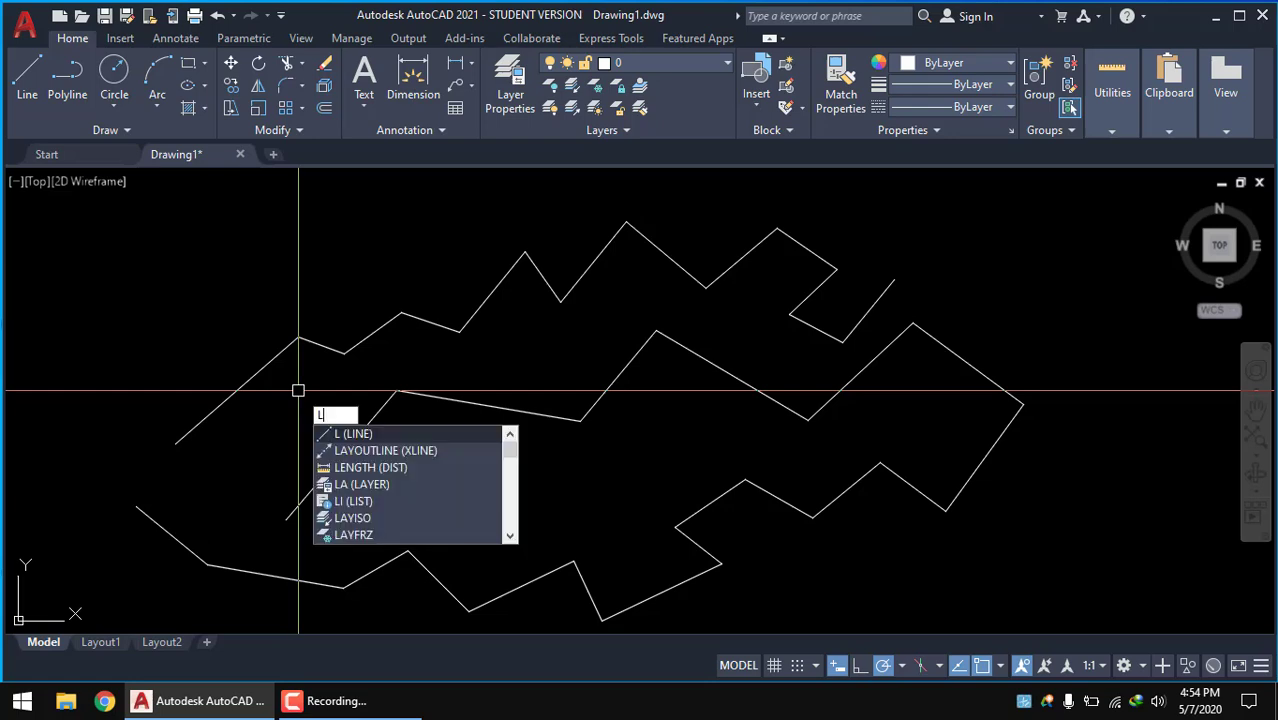
click(355, 436)
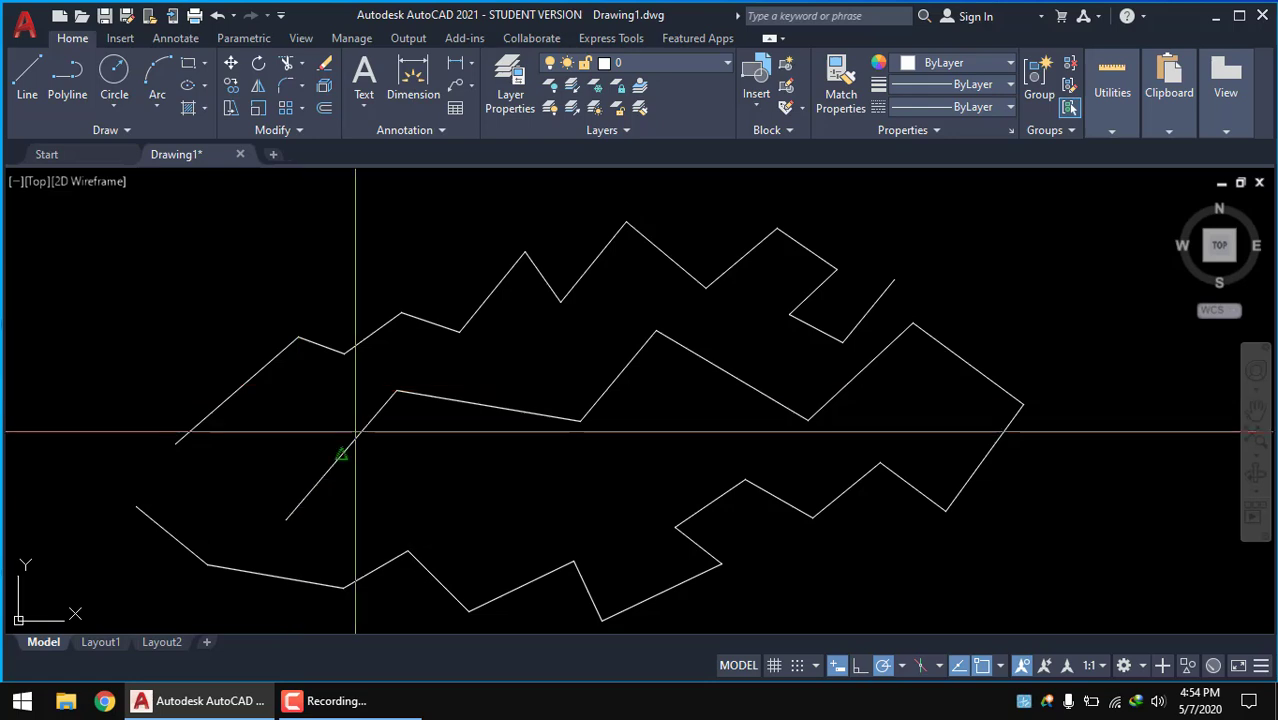
click(175, 443)
click(255, 273)
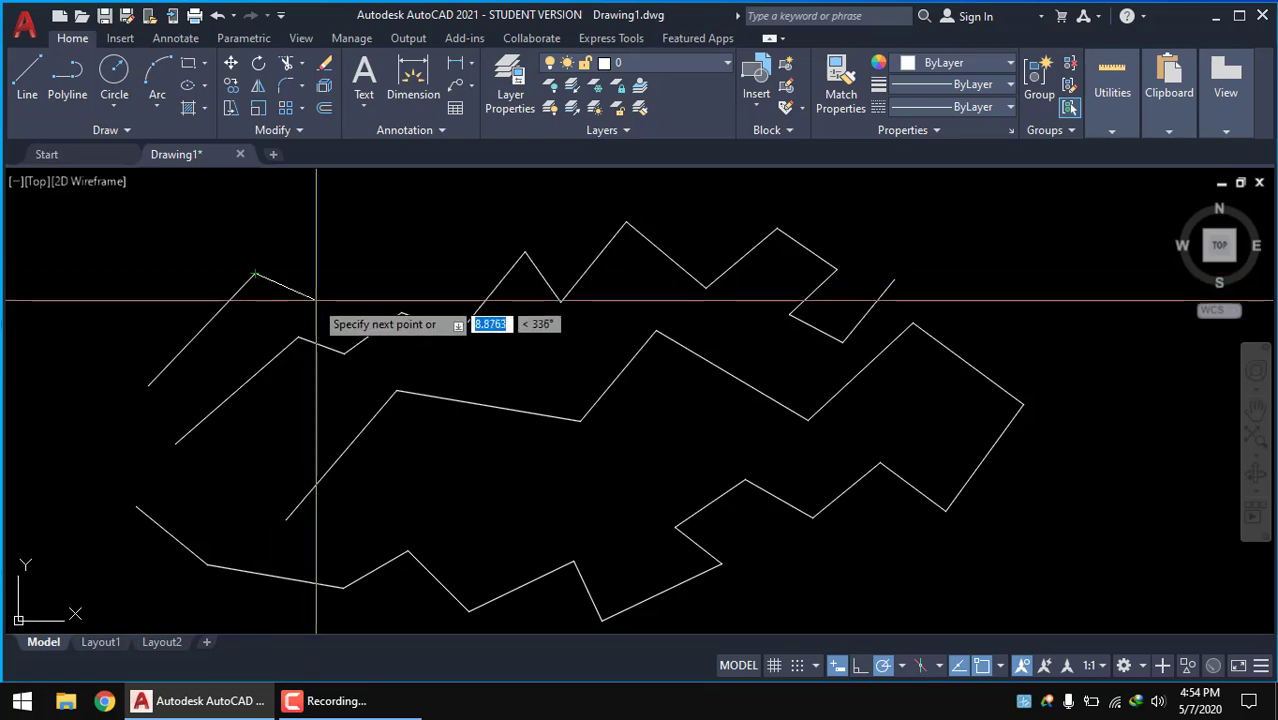
click(317, 300)
click(392, 260)
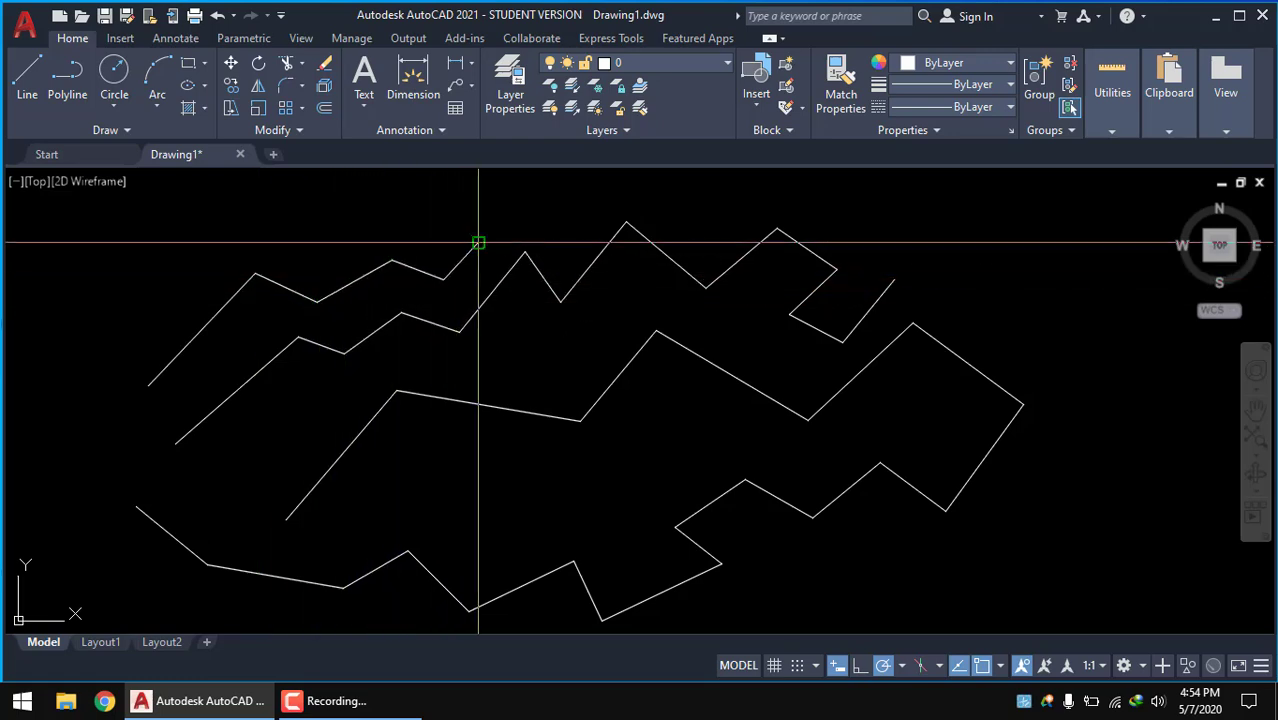
scroll(479, 245, down, 4)
right_click(622, 220)
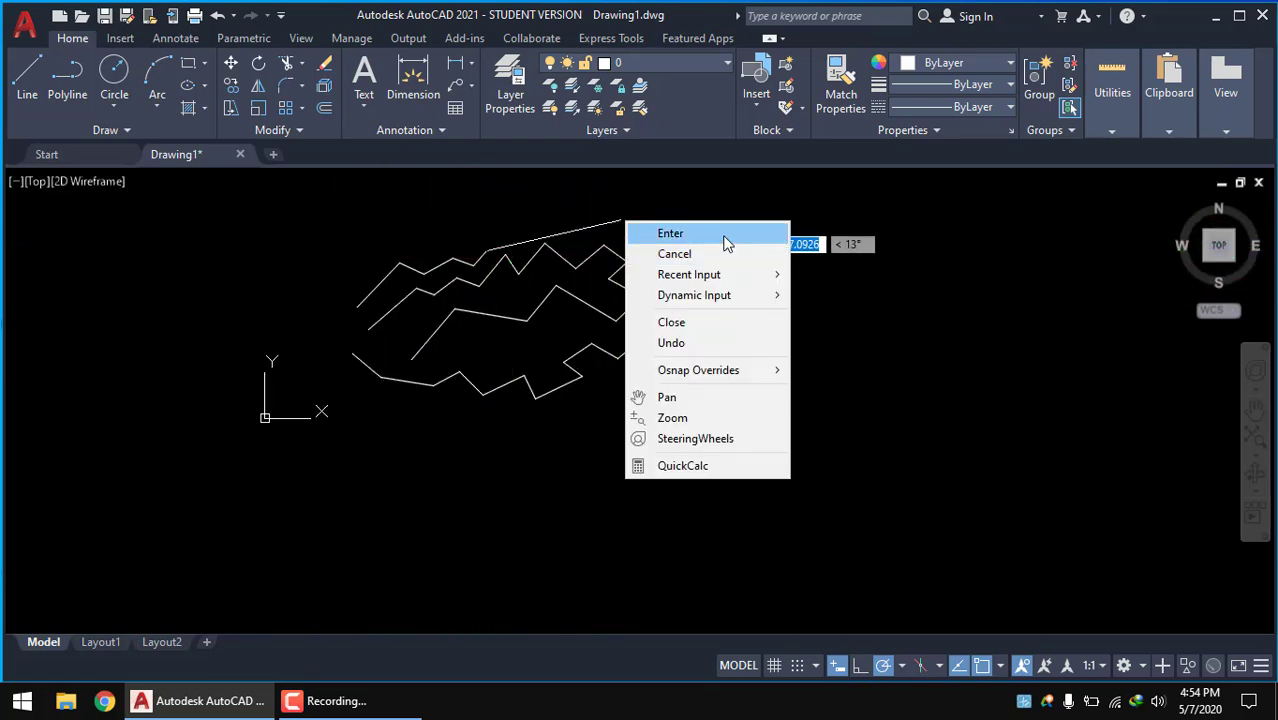
click(725, 243)
scroll(585, 208, up, 1)
middle_drag(414, 303, 407, 359)
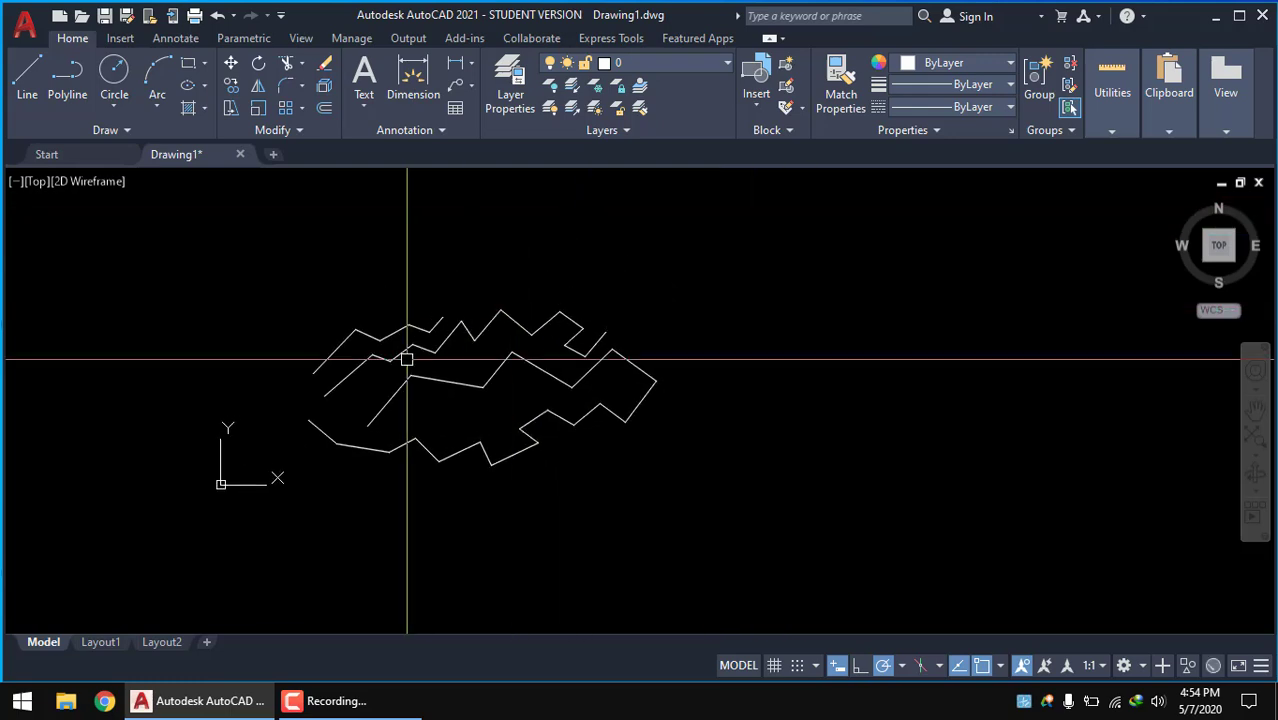
scroll(407, 359, up, 2)
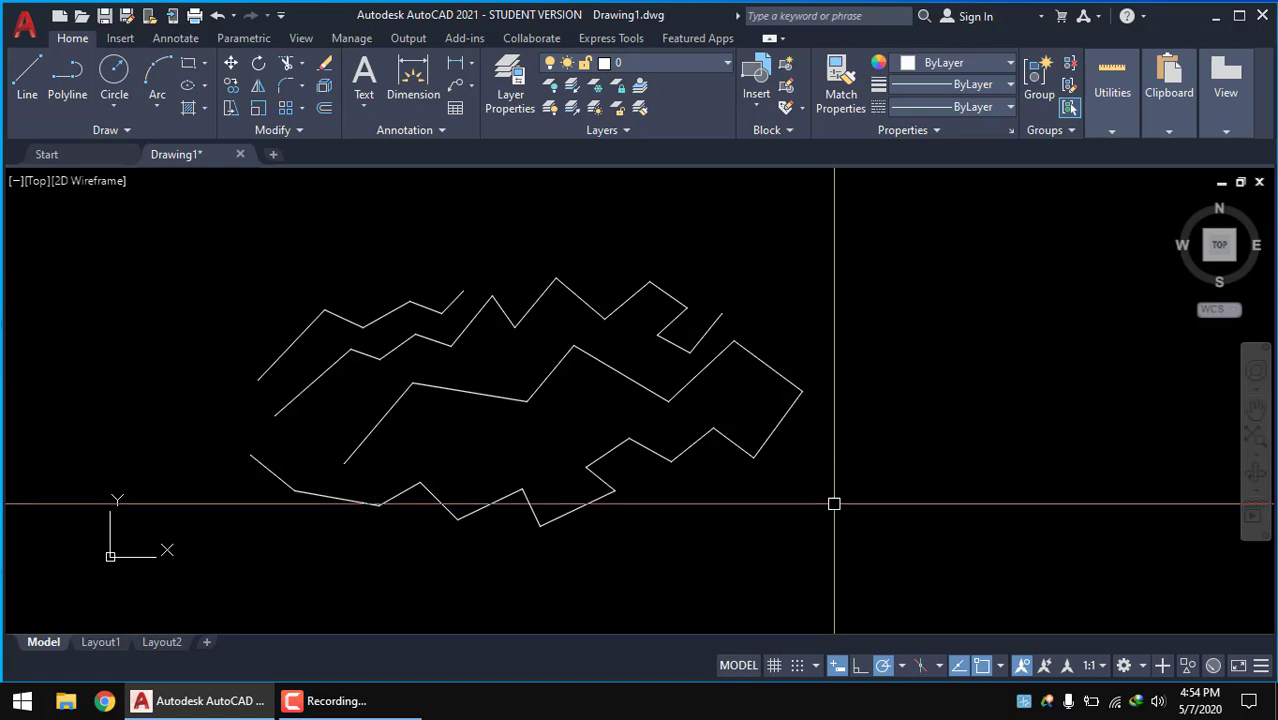
- Select all zigzags with Ctrl+A, delete them, and start a fresh Line command
key(ctrl+a)
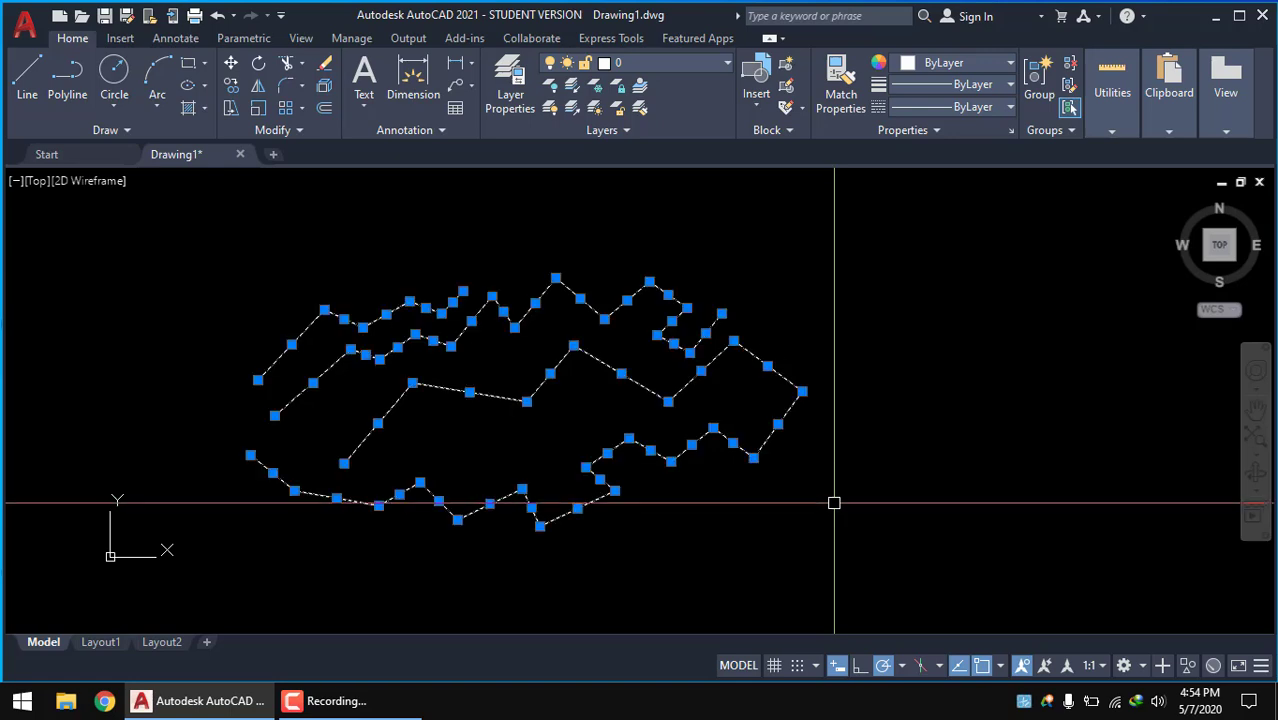
key(Delete)
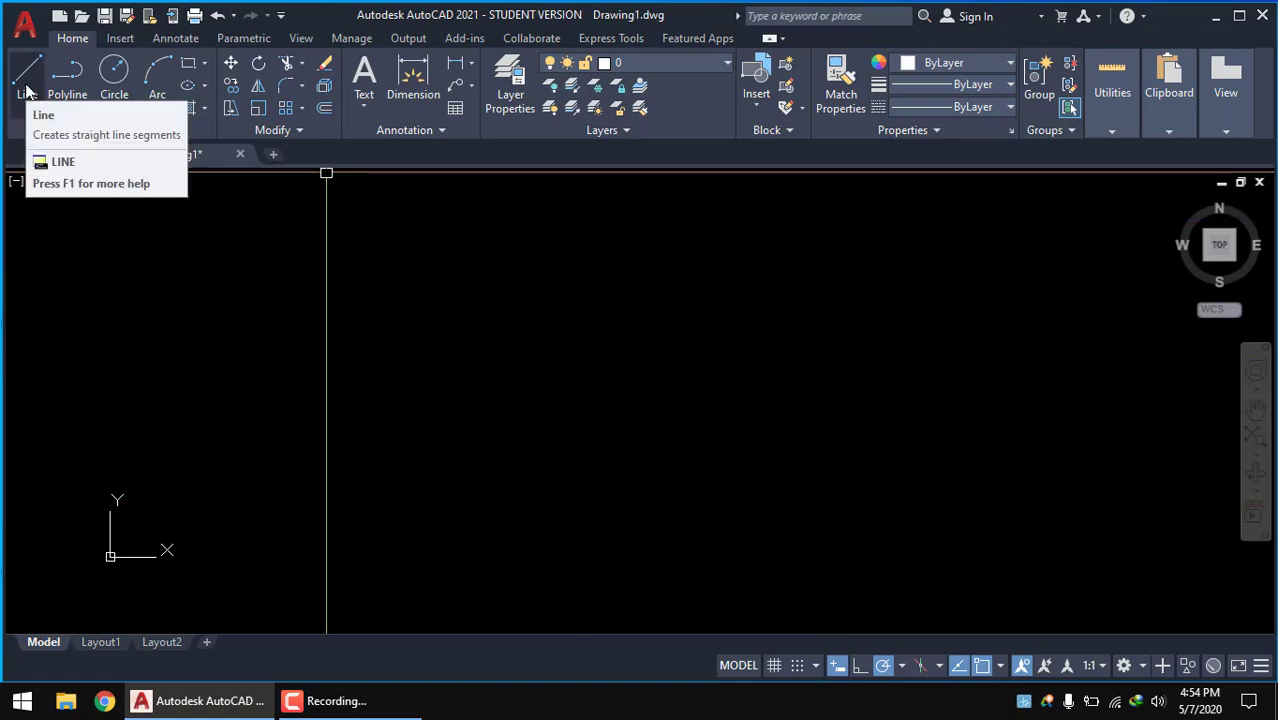
click(27, 90)
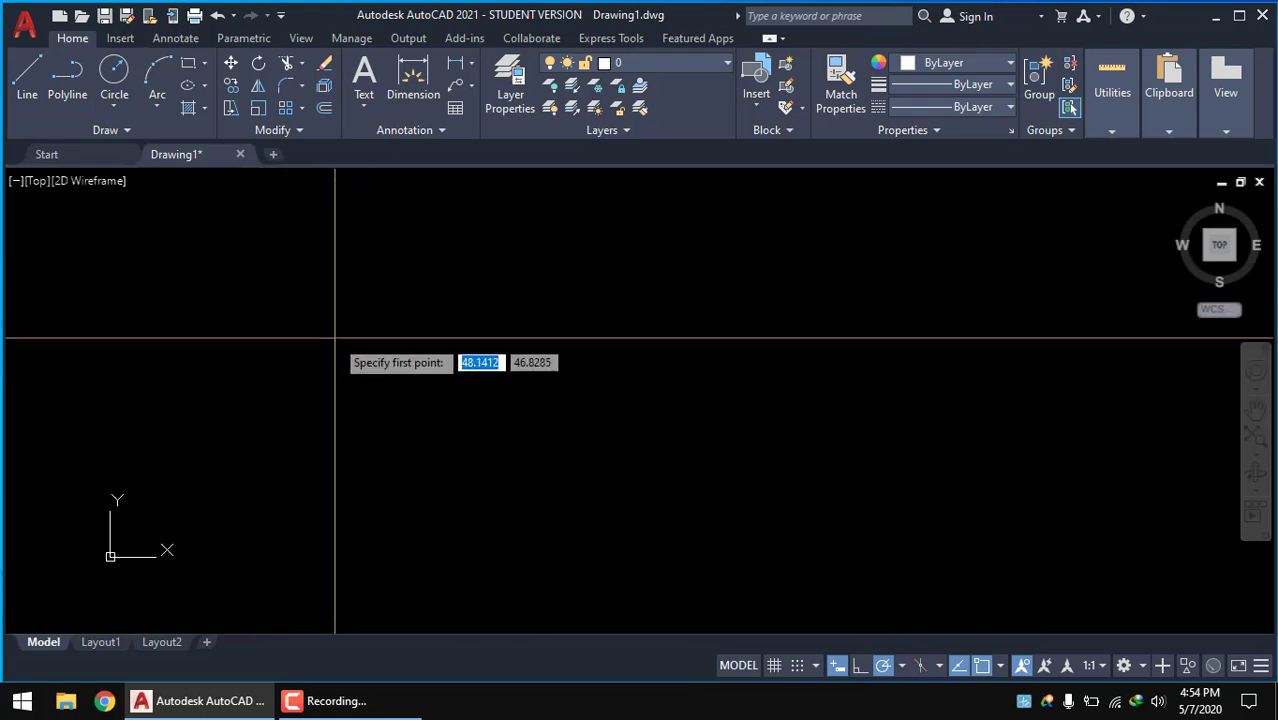
click(300, 403)
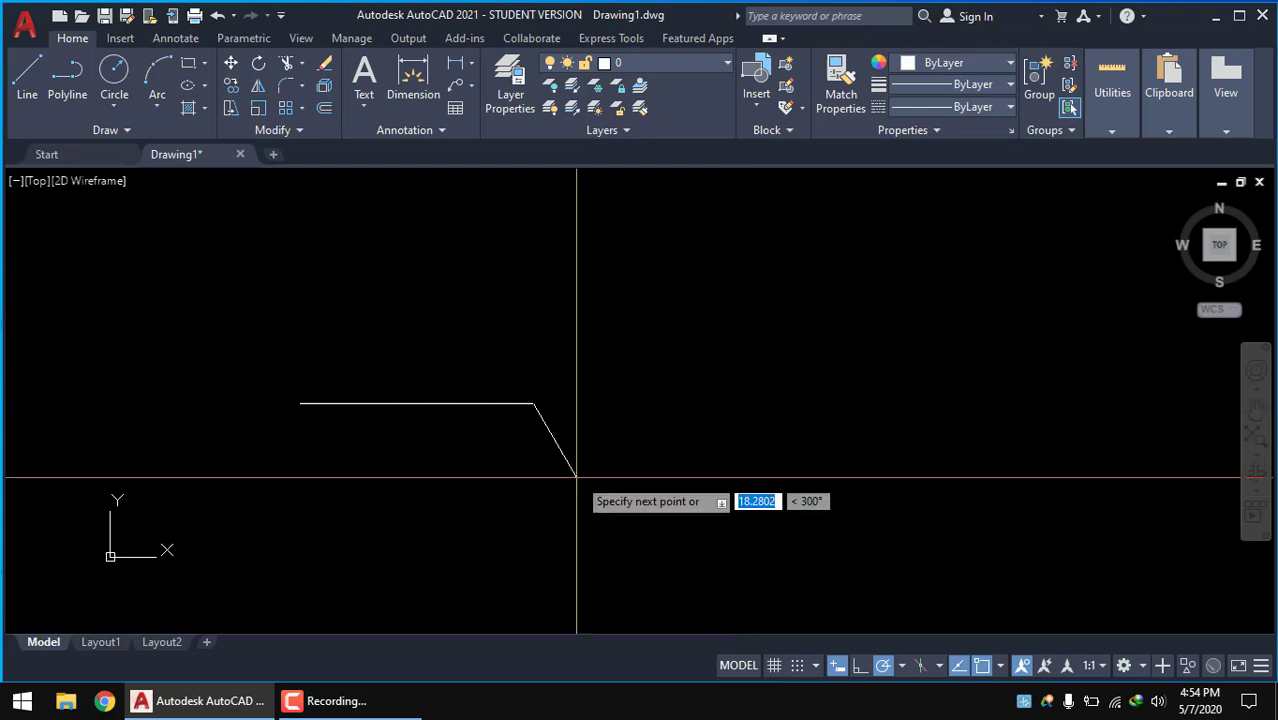
scroll(278, 525, up, 2)
scroll(300, 395, up, 2)
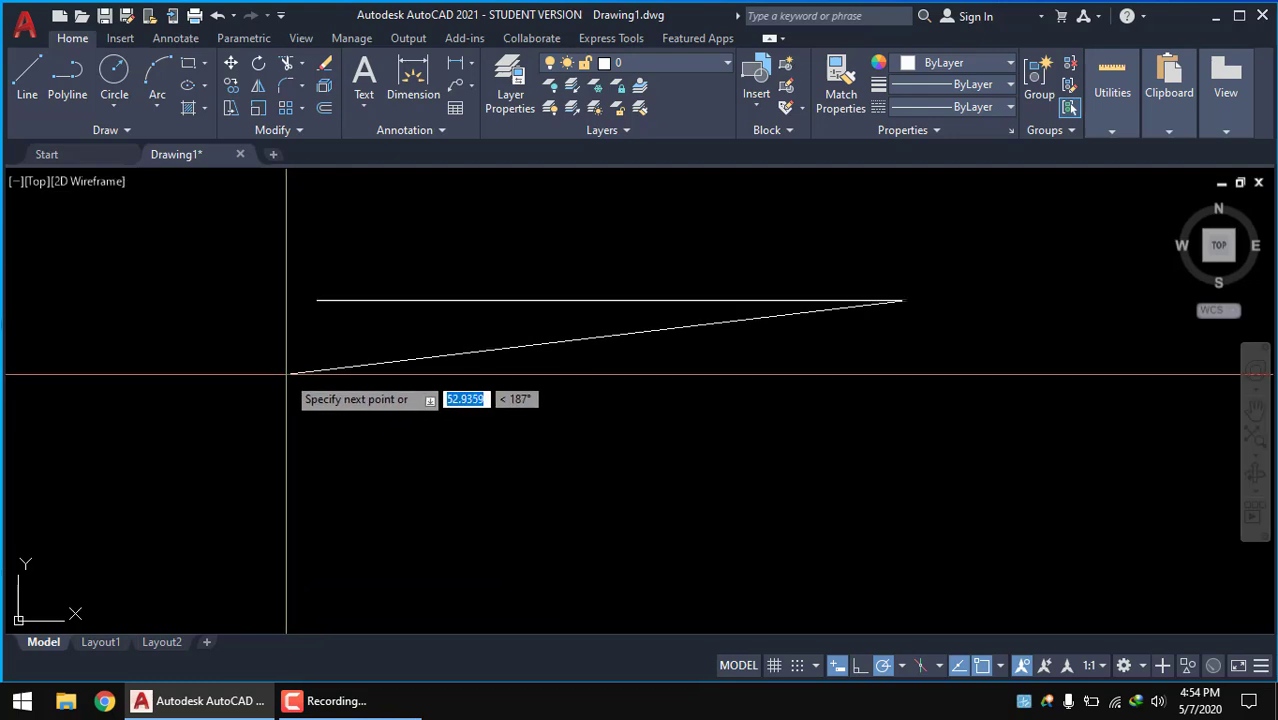
scroll(400, 400, down, 4)
scroll(570, 435, down, 4)
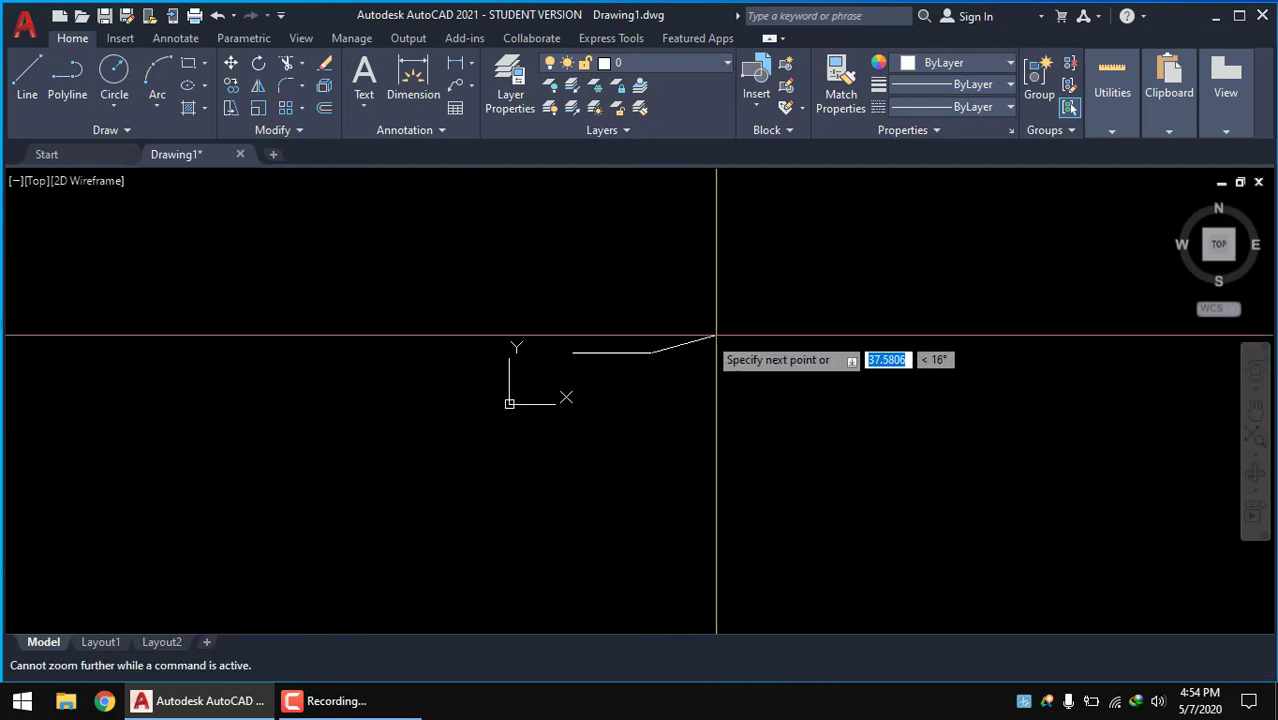
scroll(676, 376, up, 2)
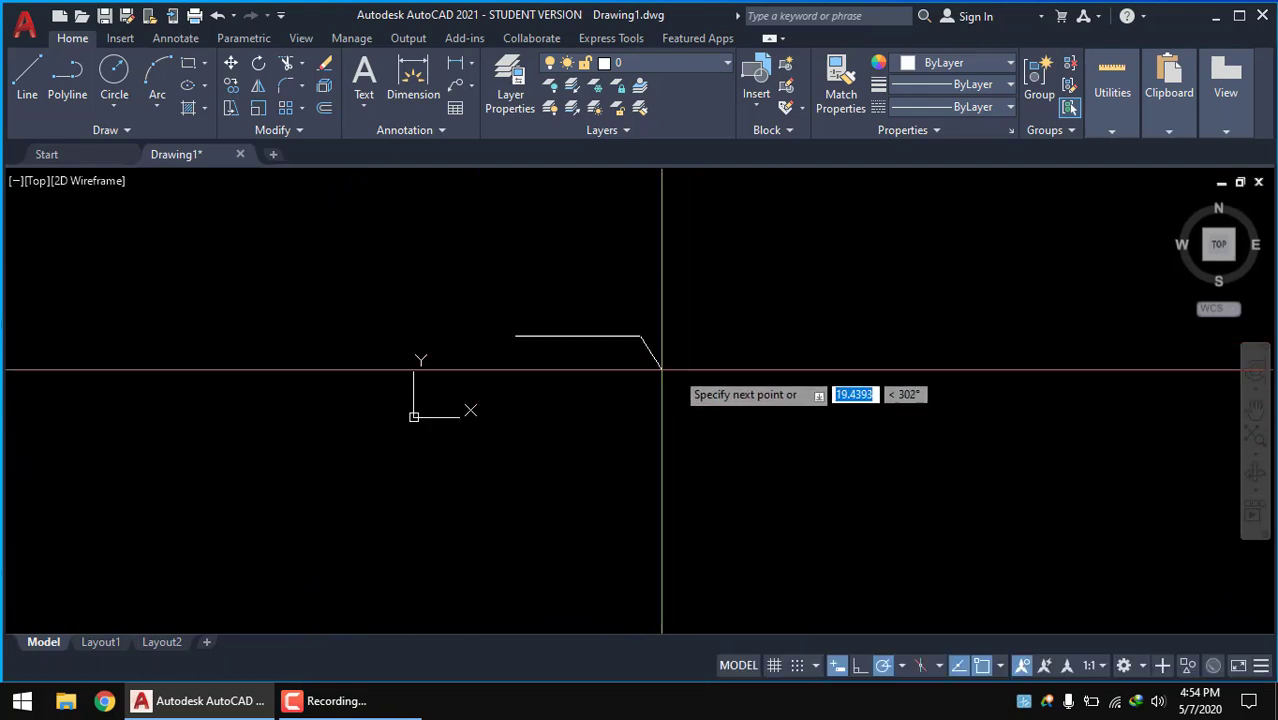
scroll(640, 340, up, 2)
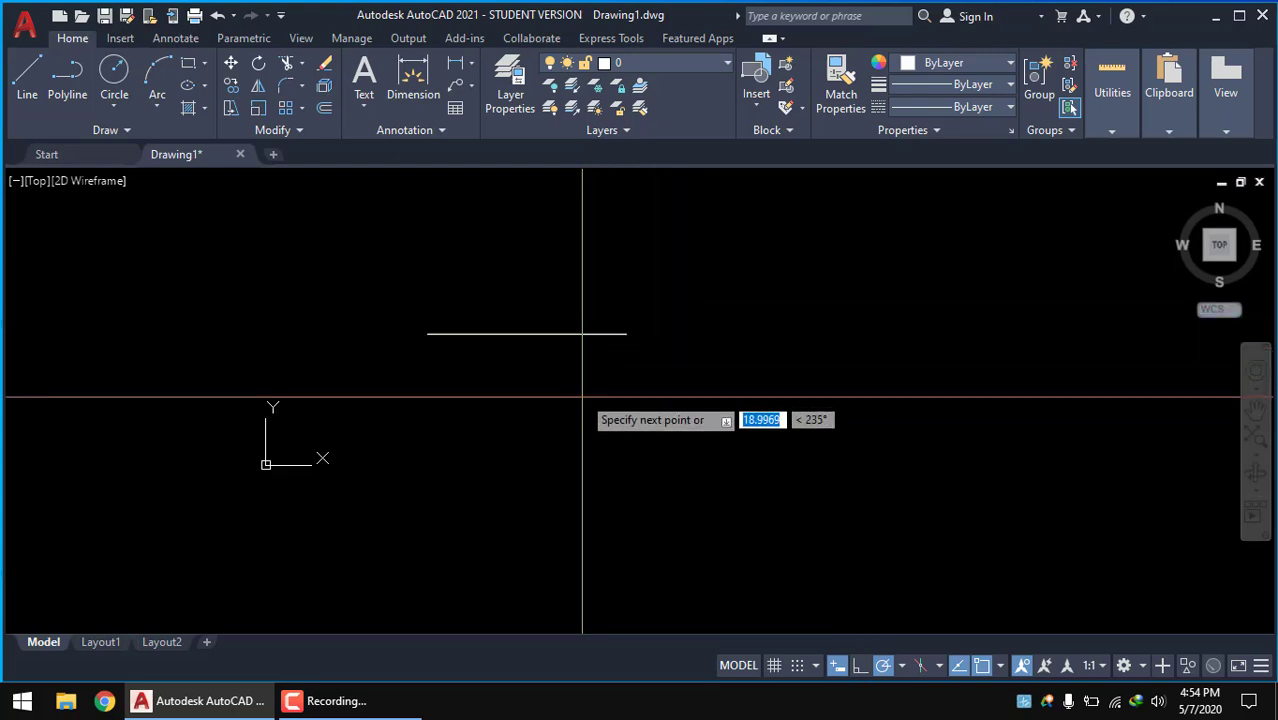
mouse_move(590, 404)
middle_down()
mouse_move(585, 506)
mouse_move(542, 543)
middle_up()
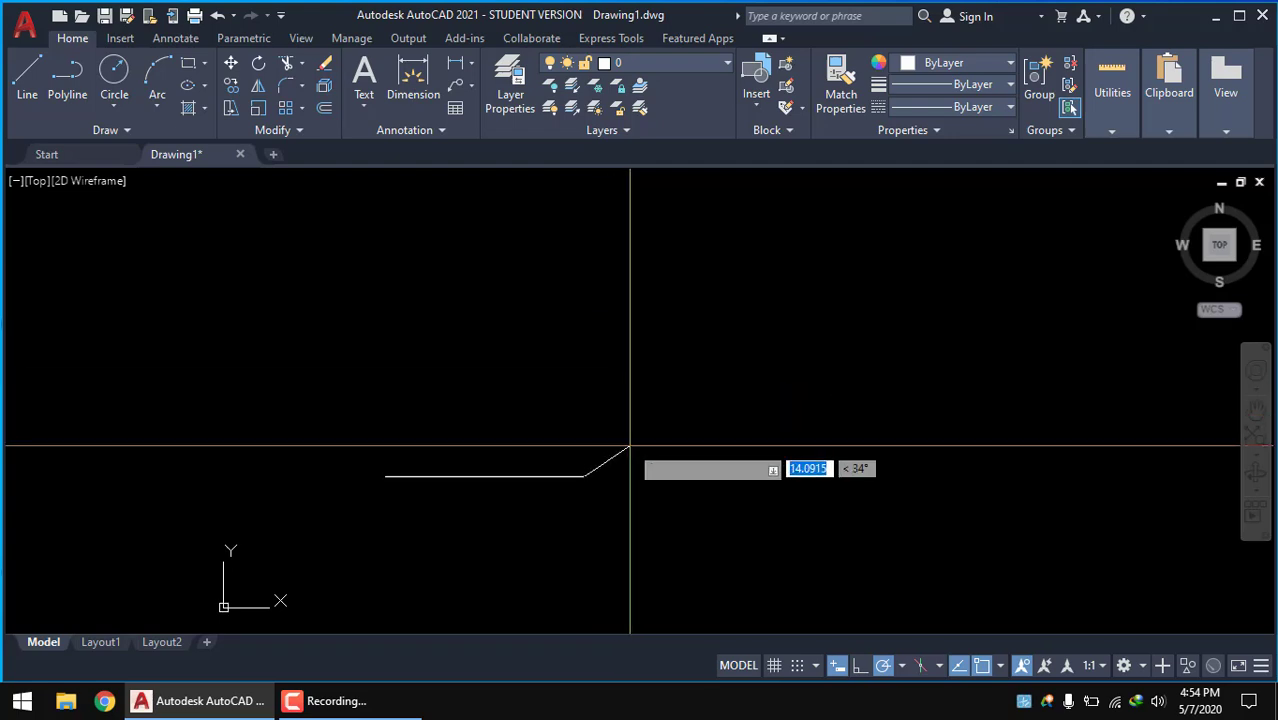
scroll(565, 530, up, 2)
middle_drag(590, 500, 612, 474)
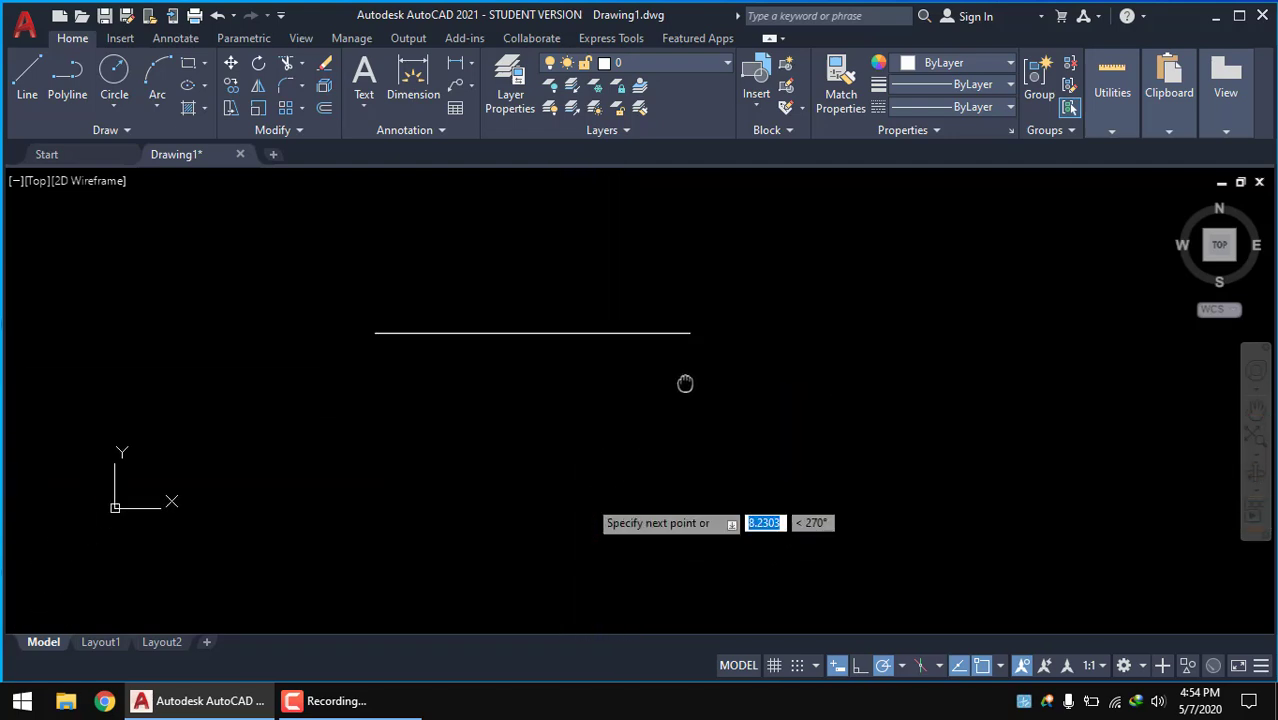
mouse_move(724, 324)
middle_down()
mouse_move(500, 514)
mouse_move(363, 508)
middle_up()
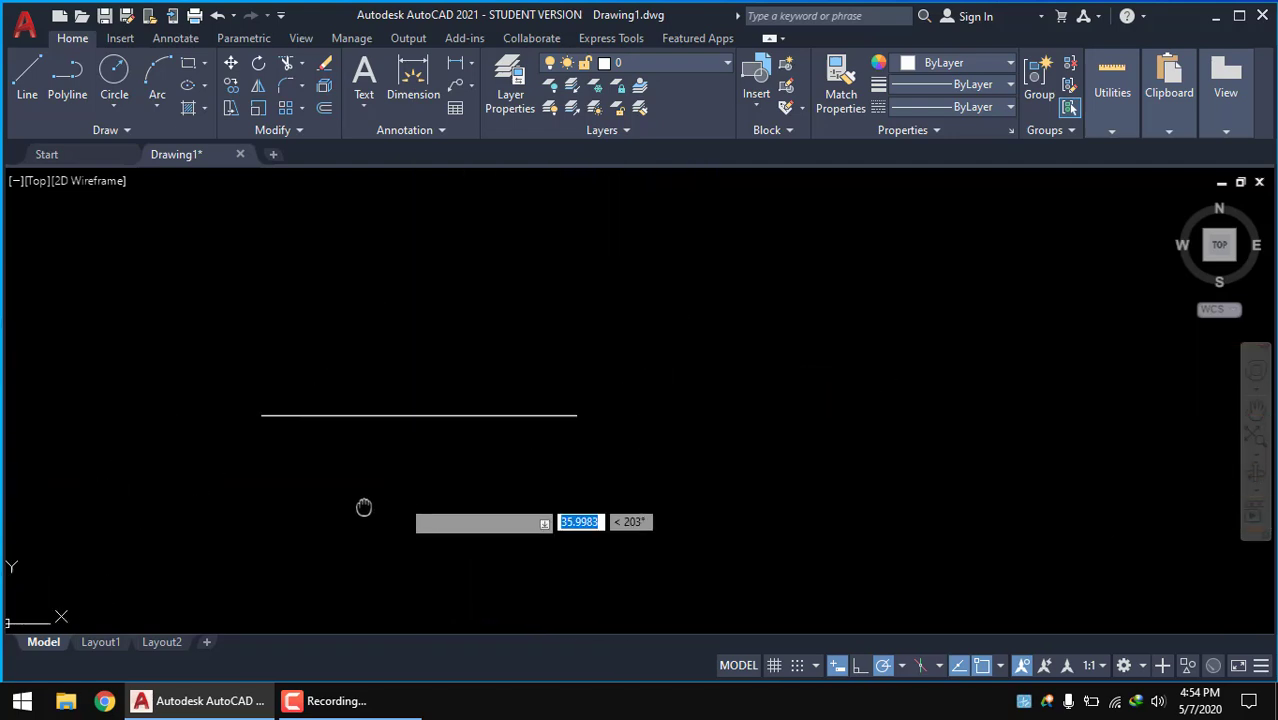
mouse_move(359, 580)
middle_down()
mouse_move(578, 406)
mouse_move(430, 430)
middle_up()
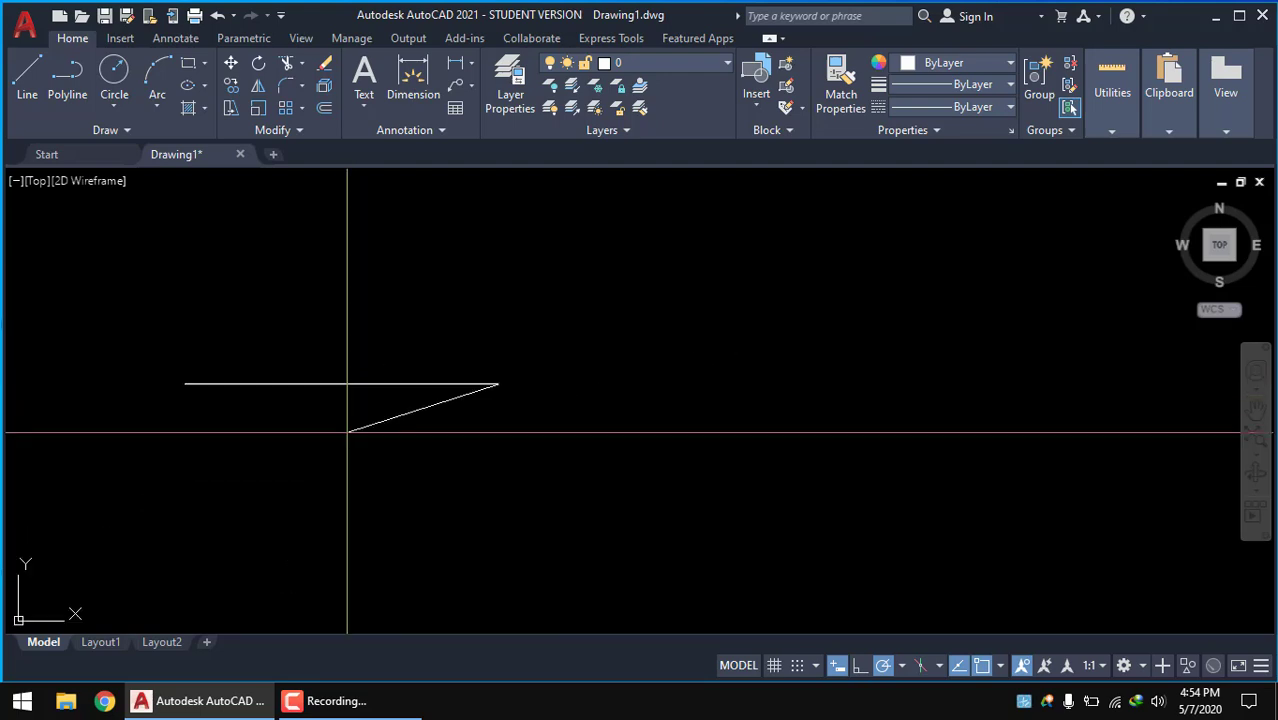
middle_drag(390, 527, 405, 614)
middle_drag(465, 585, 632, 434)
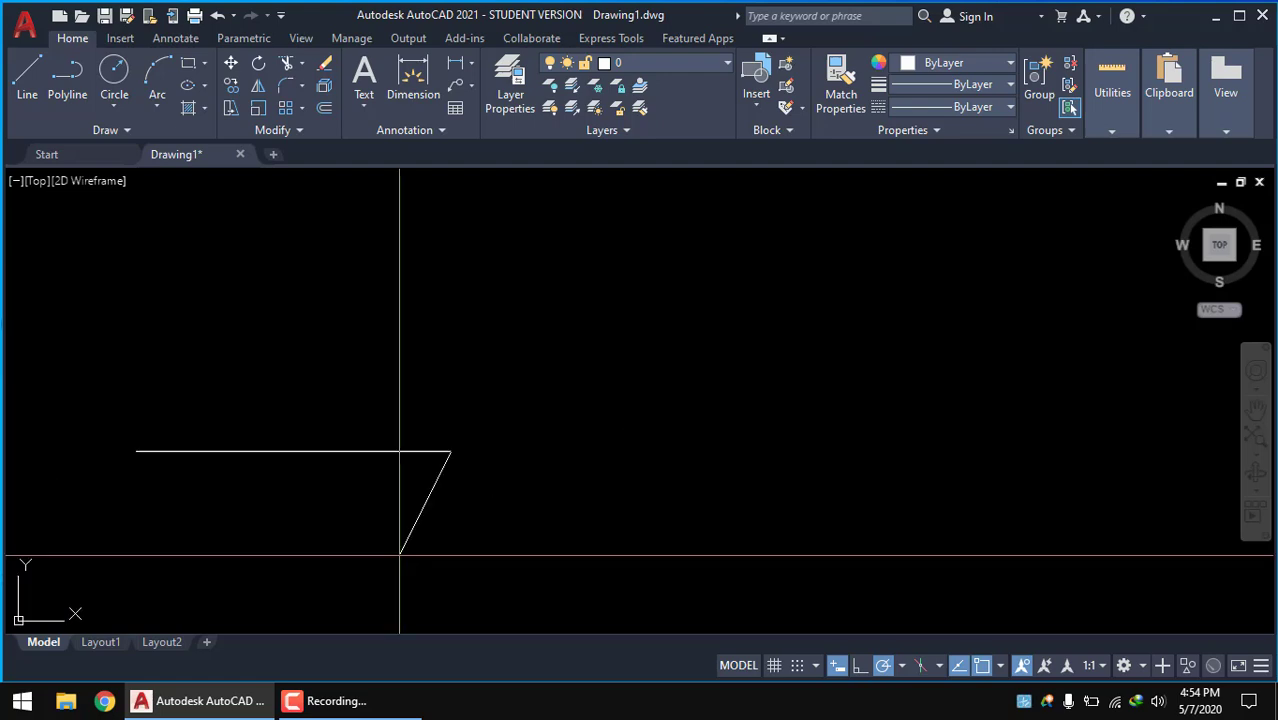
middle_drag(316, 489, 340, 399)
middle_drag(370, 357, 407, 372)
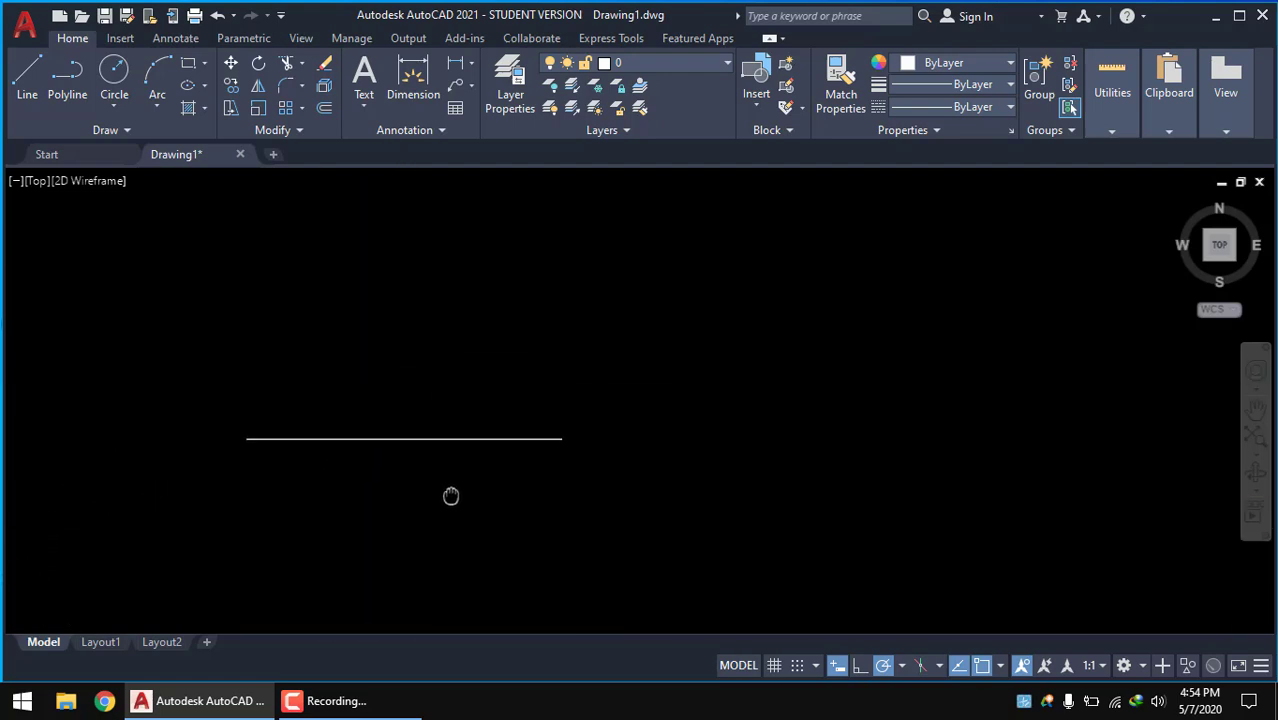
scroll(432, 526, down, 2)
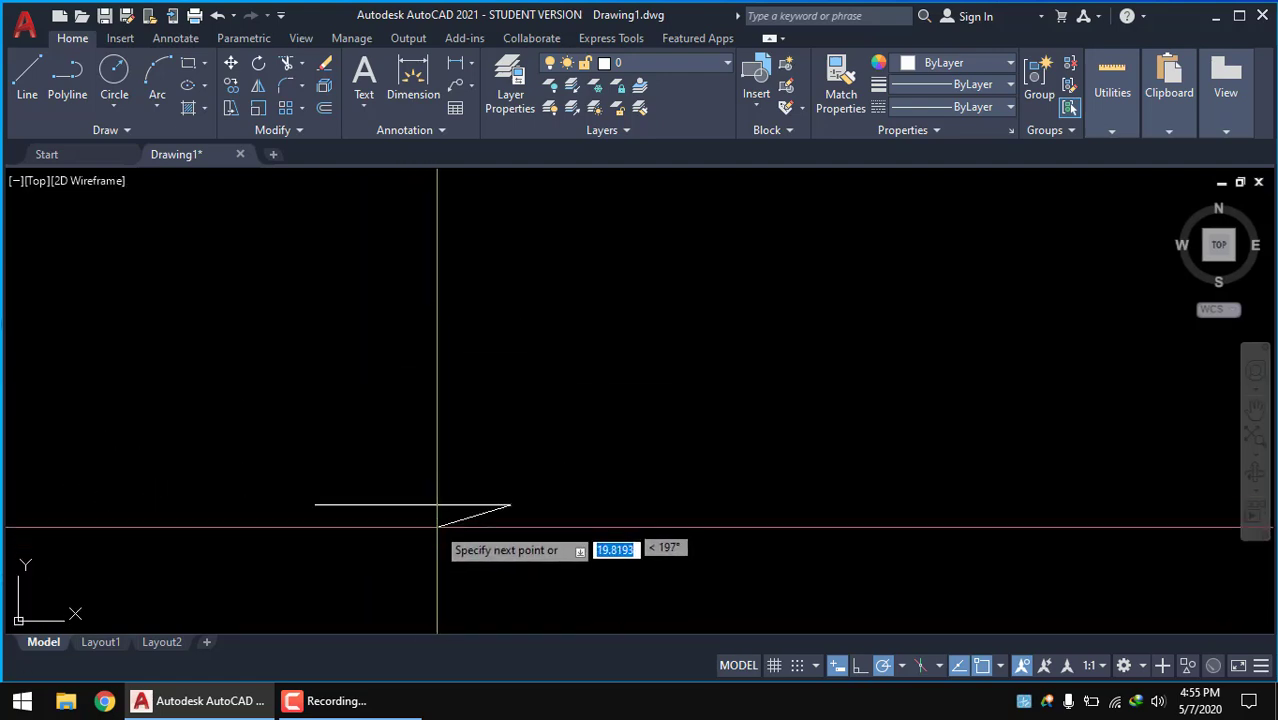
scroll(447, 536, up, 3)
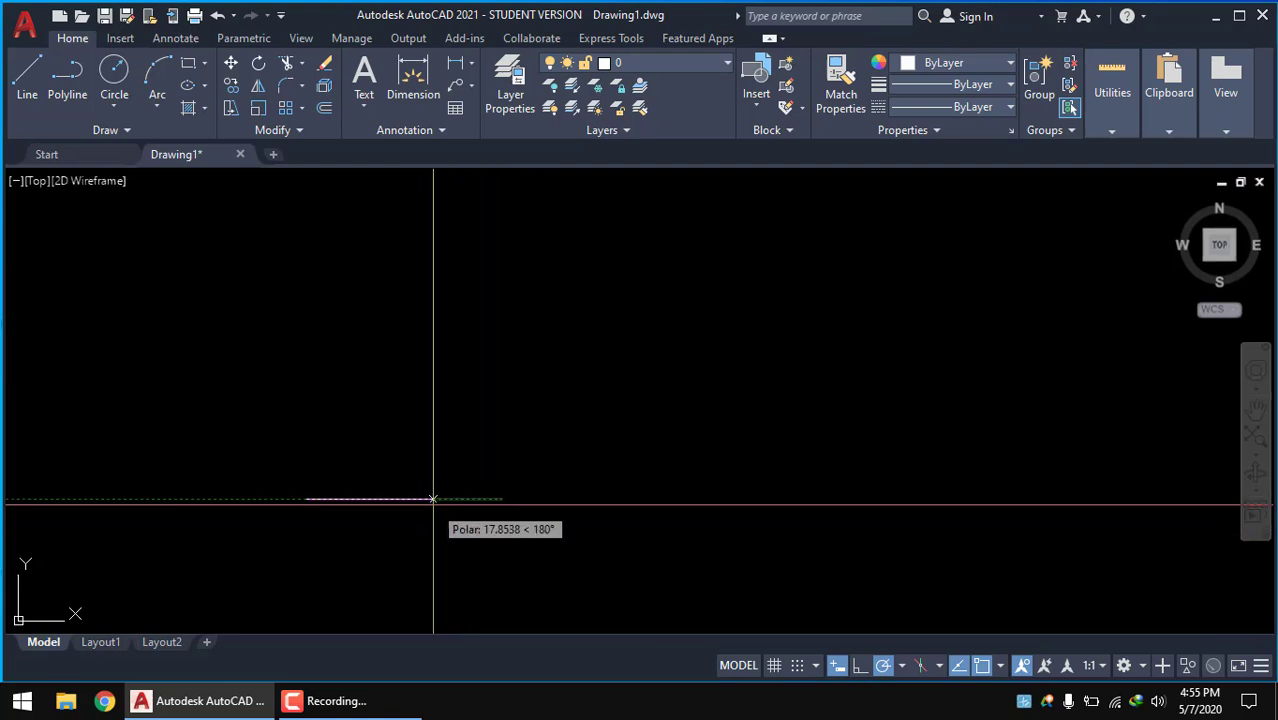
scroll(160, 500, up, 2)
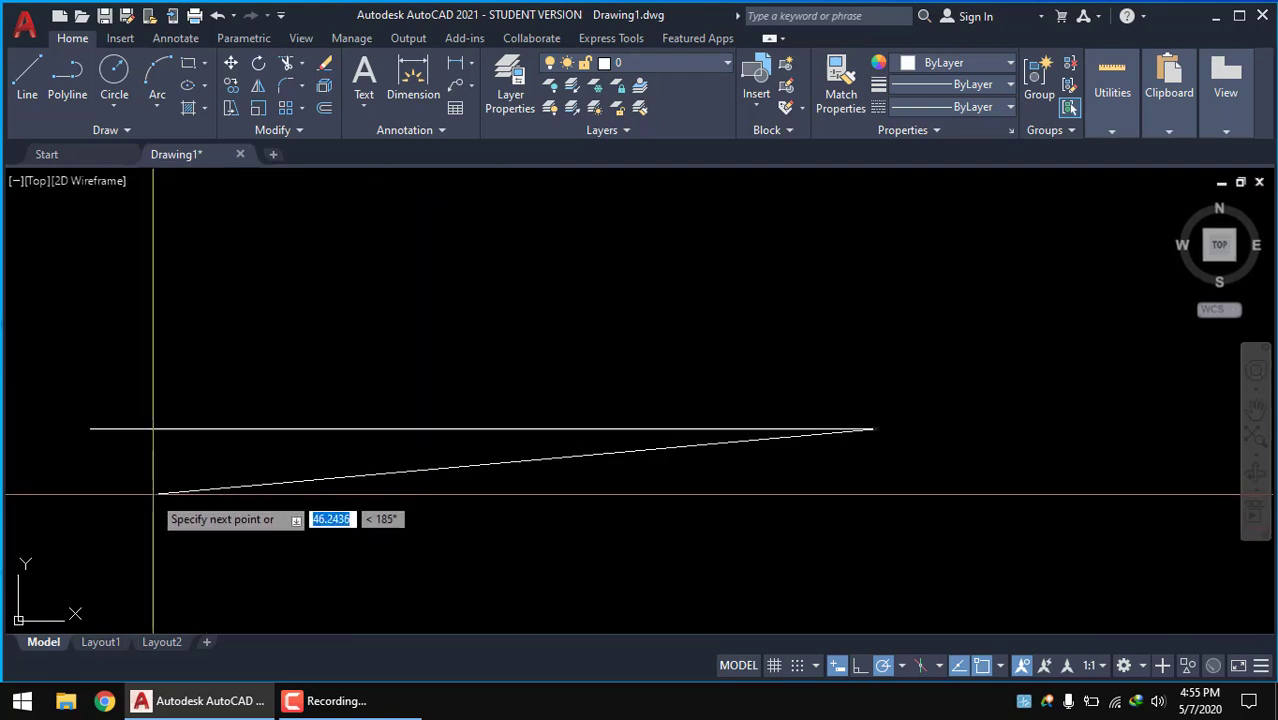
scroll(183, 469, up, 2)
scroll(183, 469, down, 5)
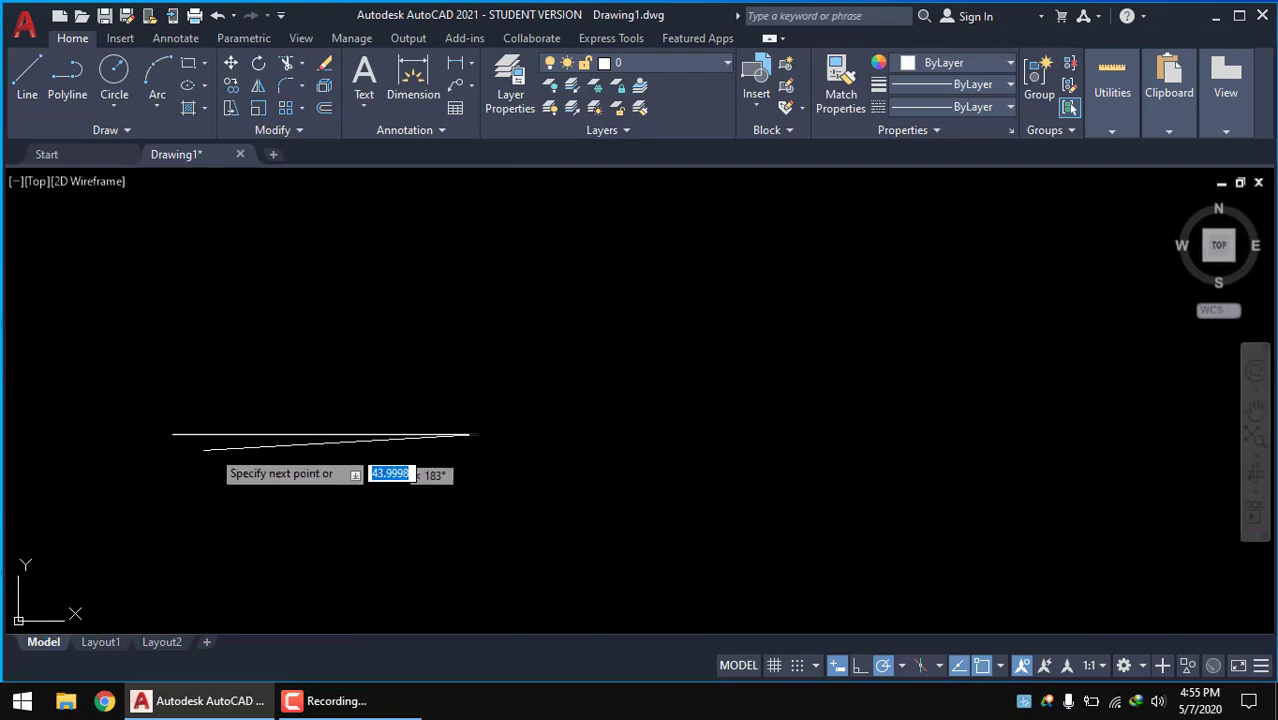
click(1219, 248)
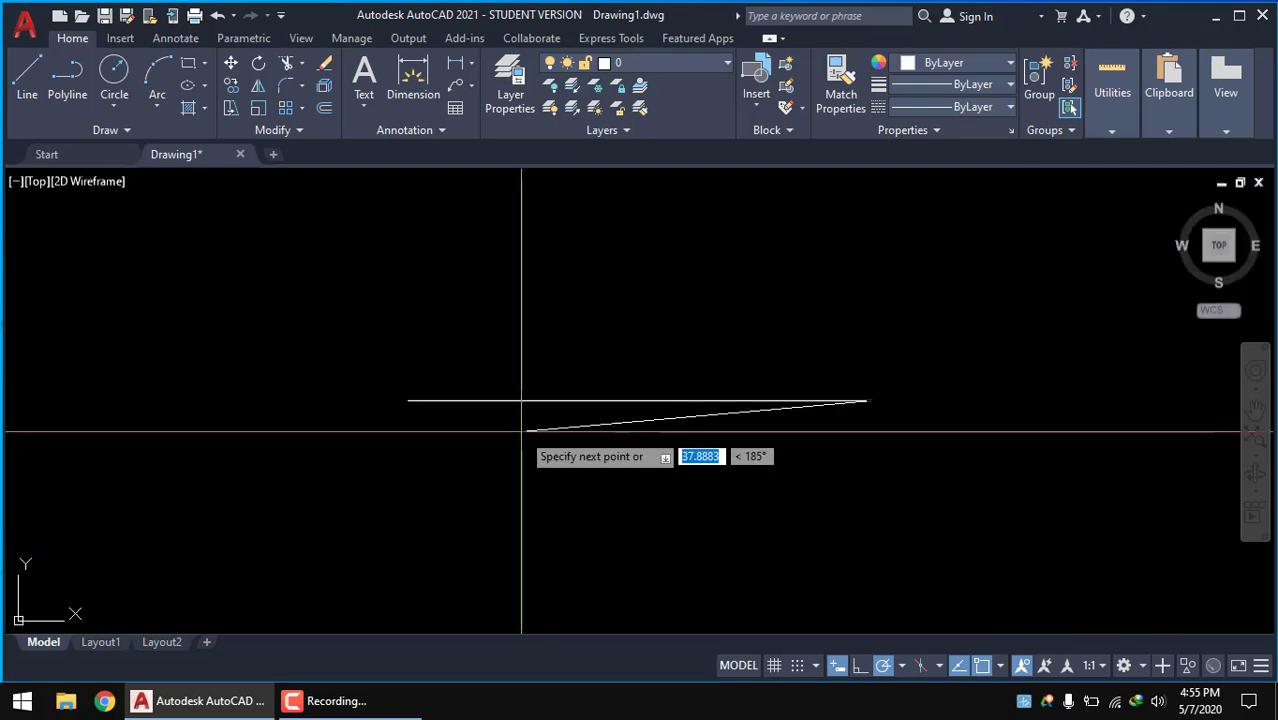
scroll(581, 474, down, 3)
scroll(727, 423, up, 2)
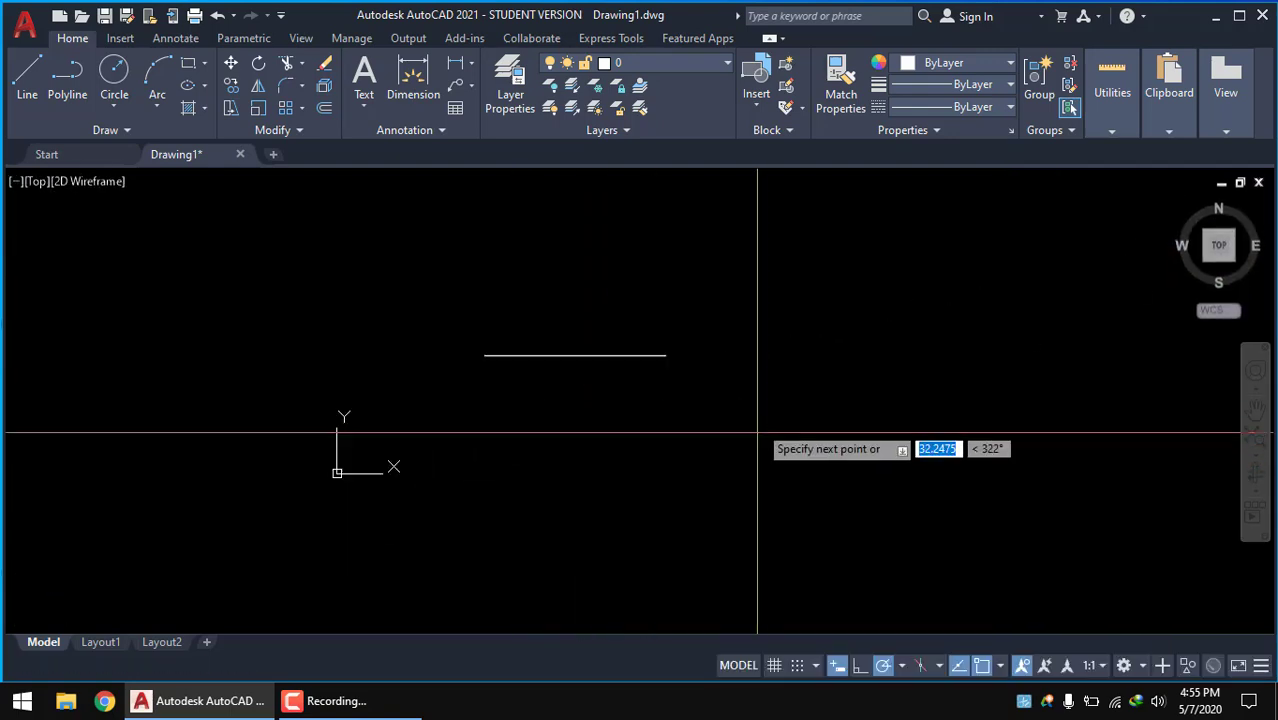
scroll(750, 434, down, 2)
scroll(602, 385, up, 5)
scroll(770, 371, up, 2)
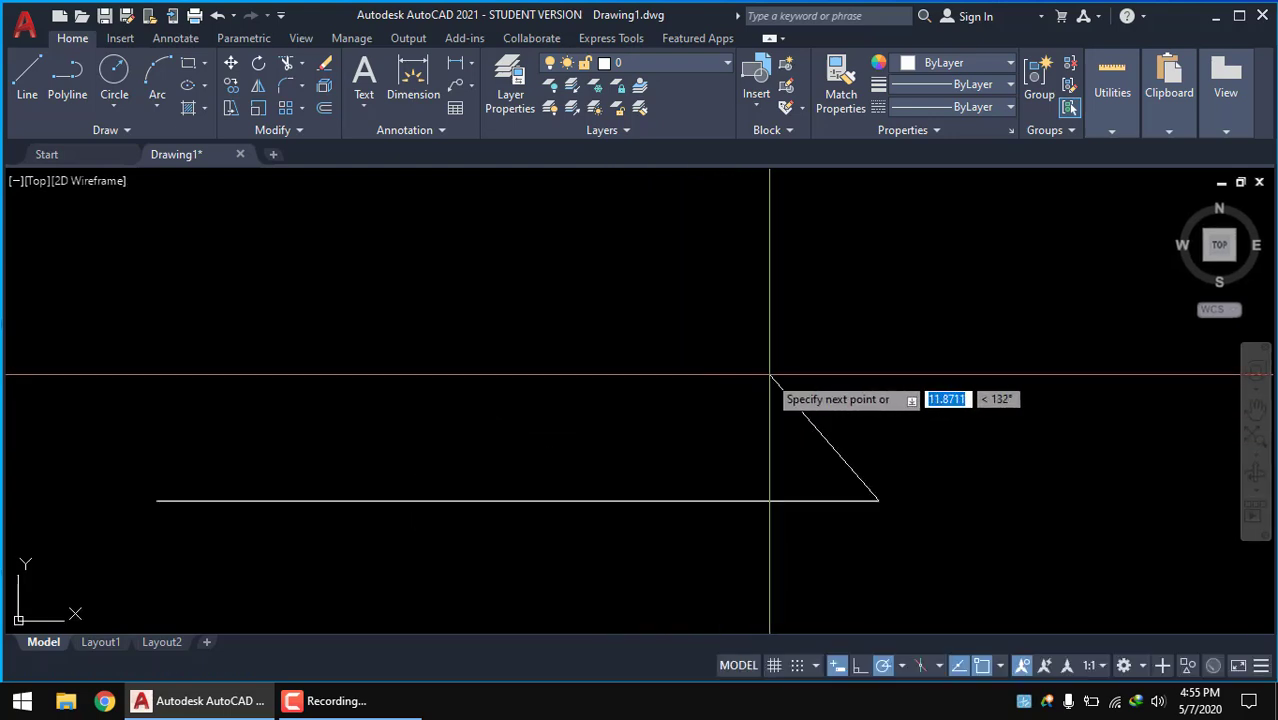
scroll(790, 372, down, 4)
middle_drag(401, 436, 387, 431)
text(50)
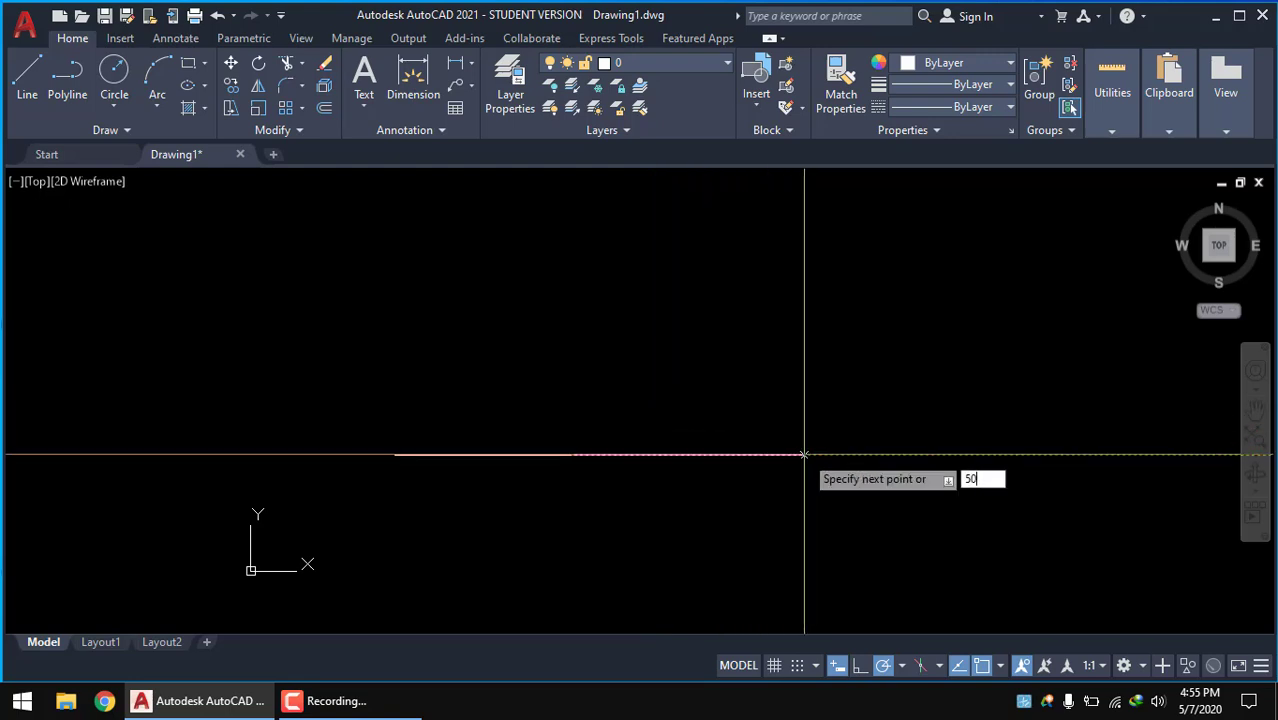
key(Return)
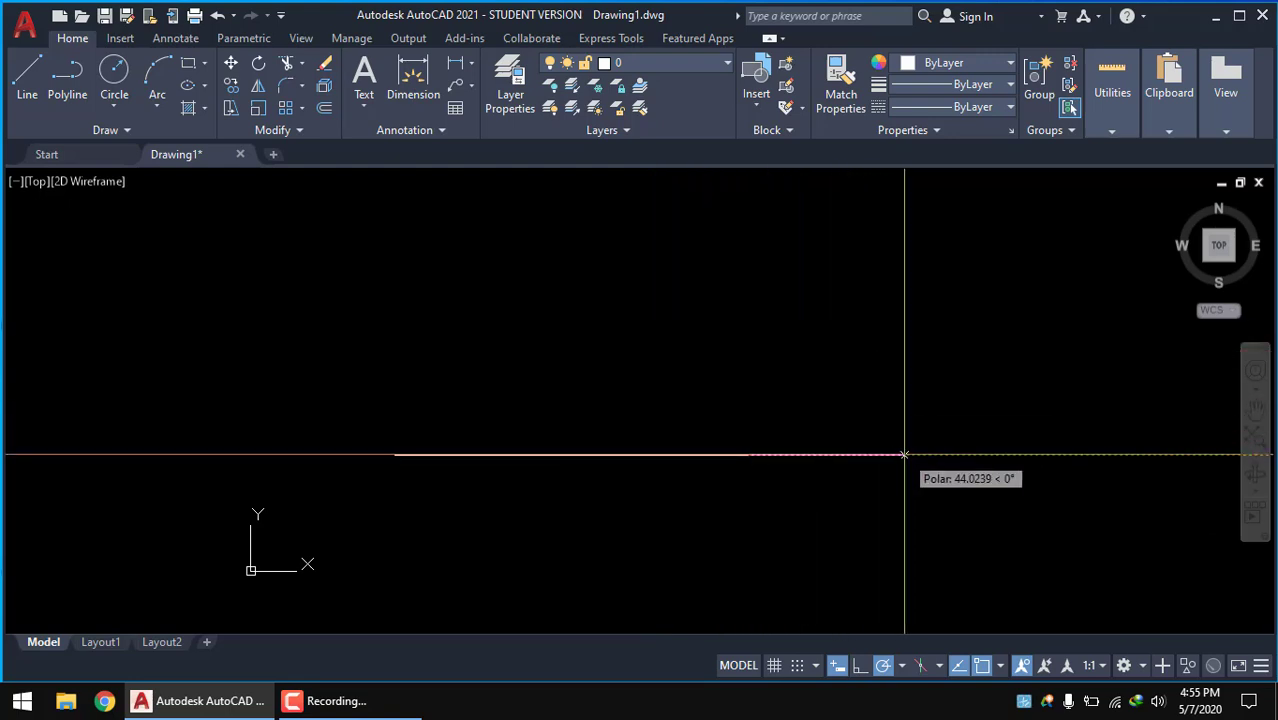
click(925, 455)
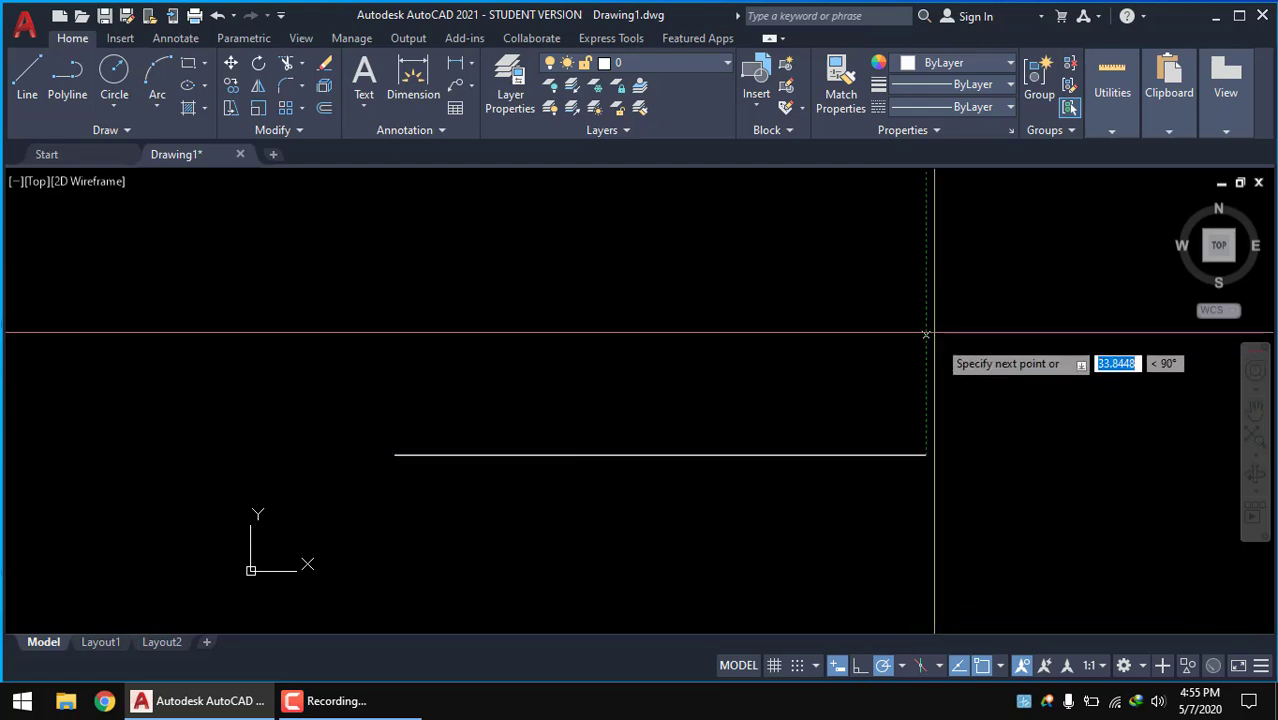
click(925, 281)
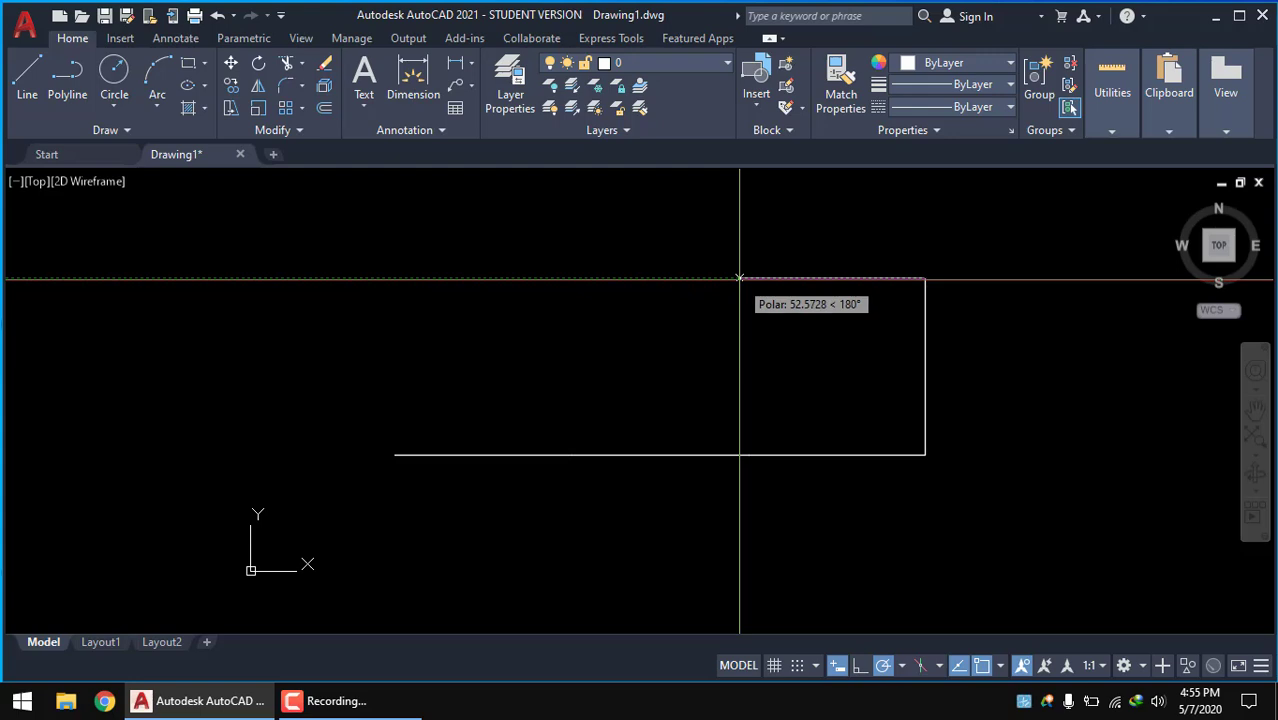
text(50)
key(Return)
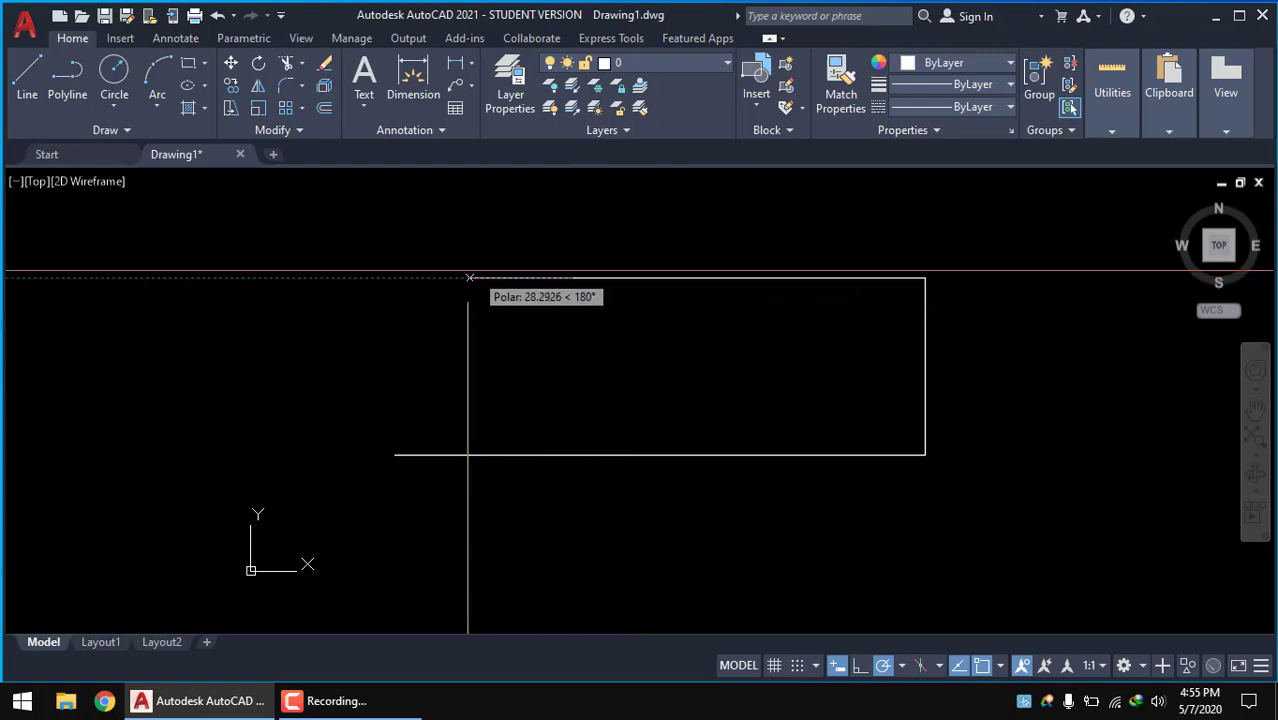
click(575, 280)
middle_drag(572, 212, 562, 302)
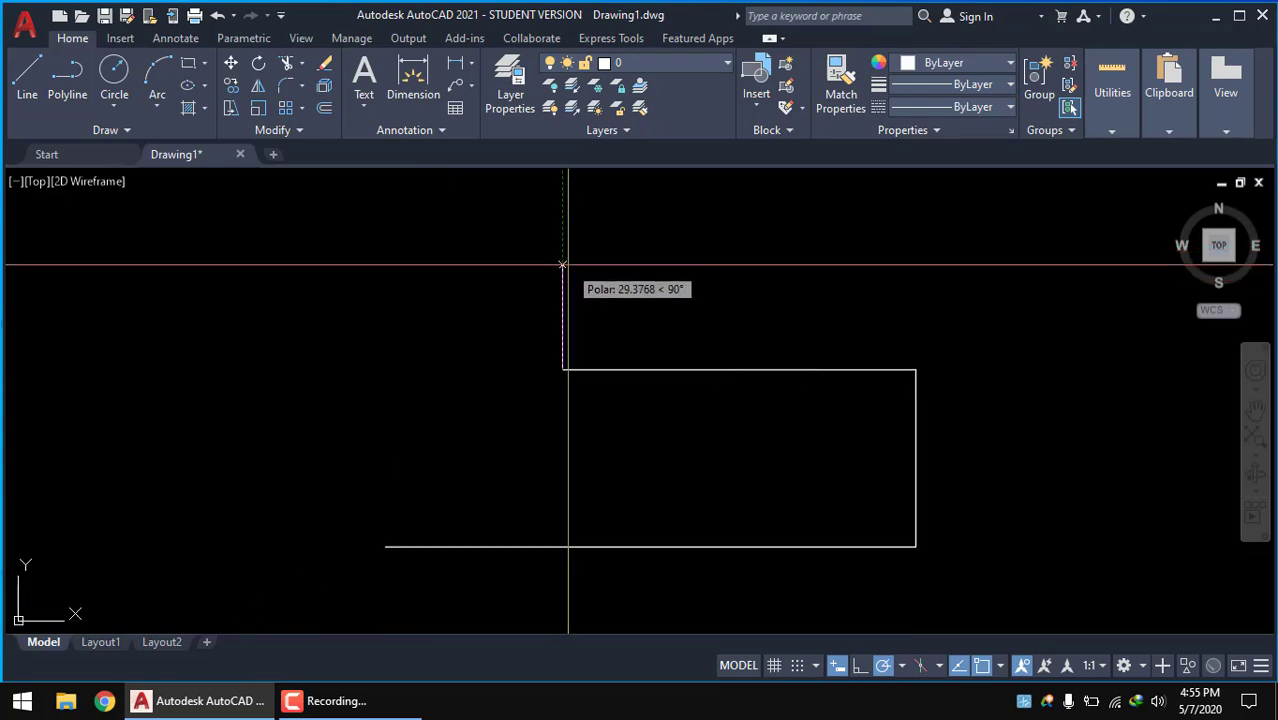
text(50)
key(Return)
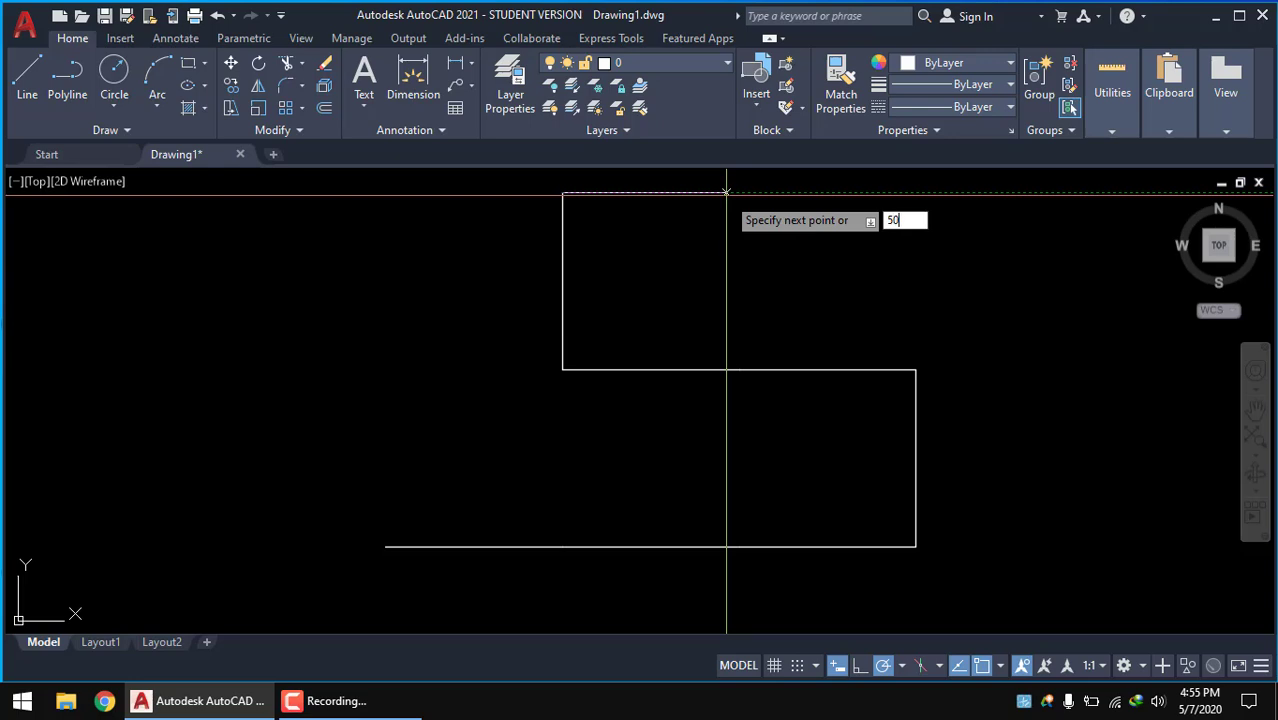
key(Return)
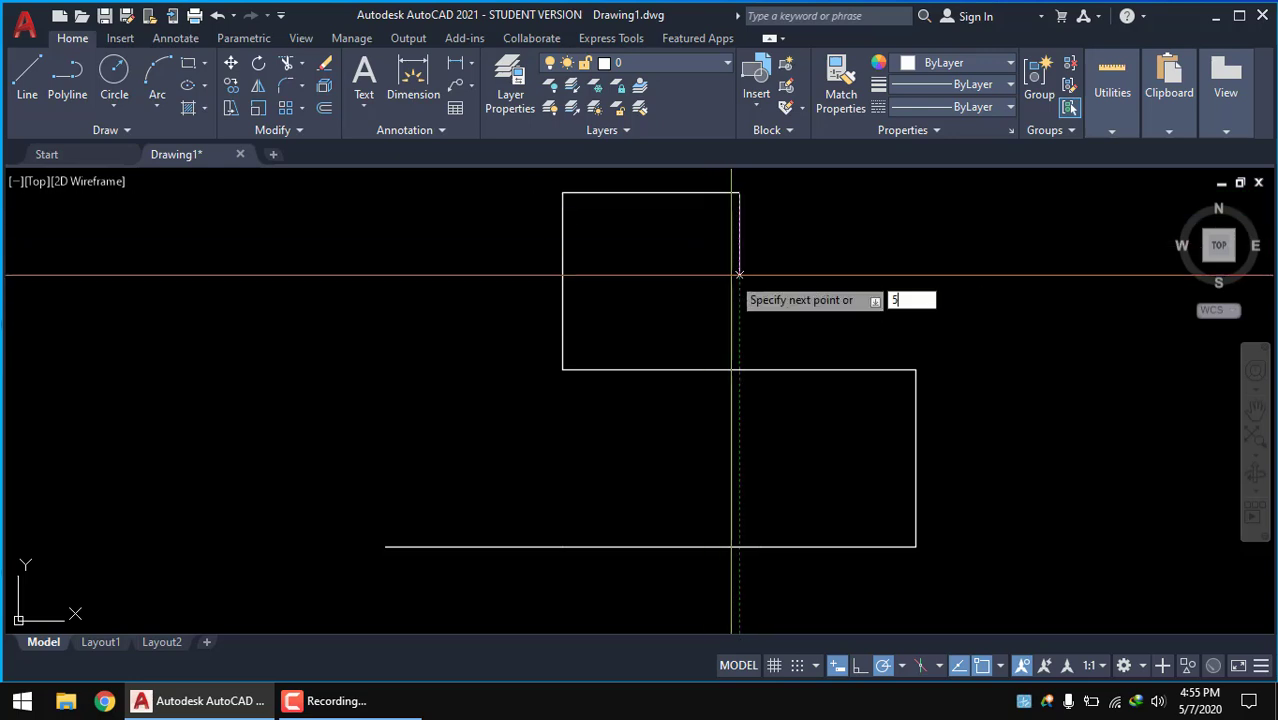
click(916, 370)
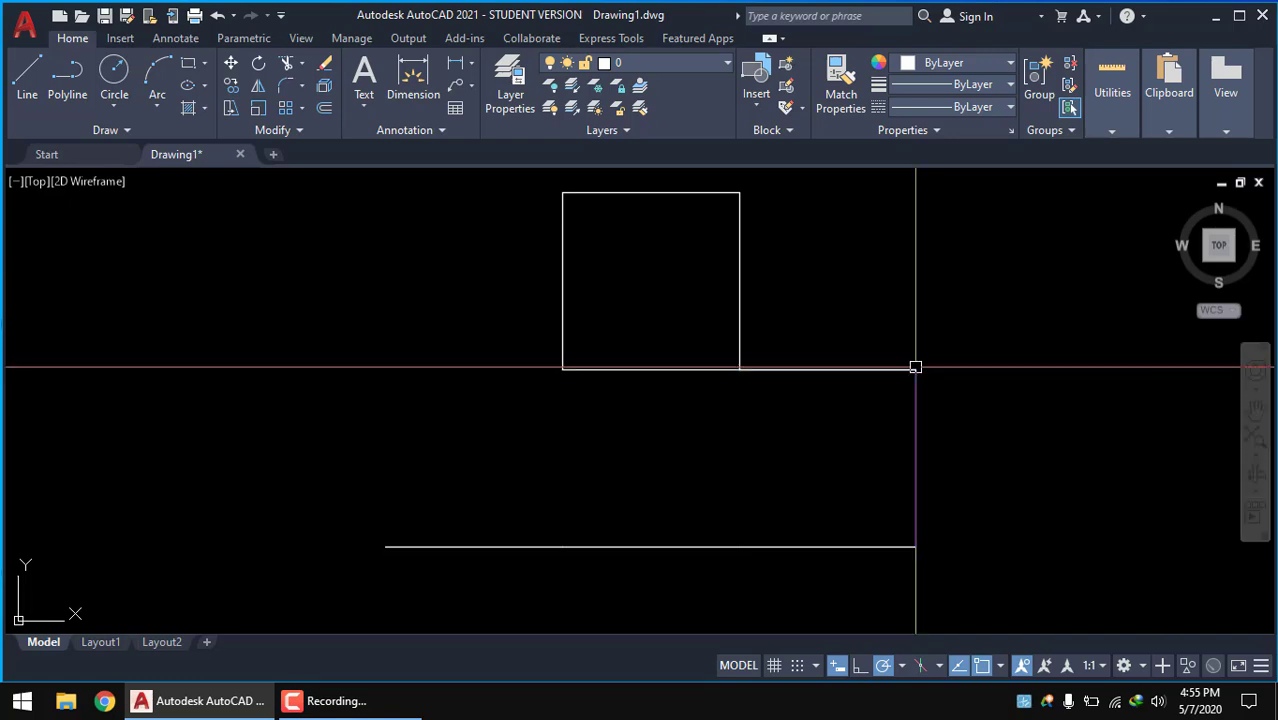
scroll(776, 336, down, 2)
scroll(642, 297, up, 2)
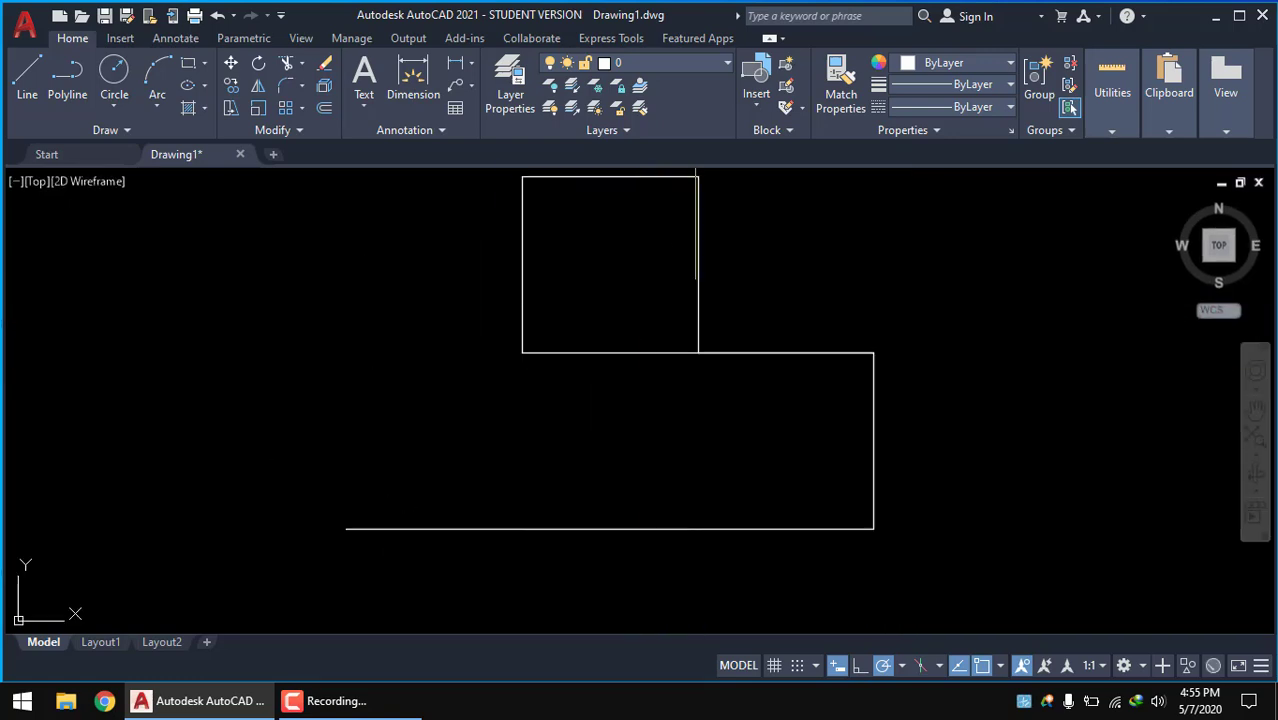
middle_drag(782, 308, 570, 328)
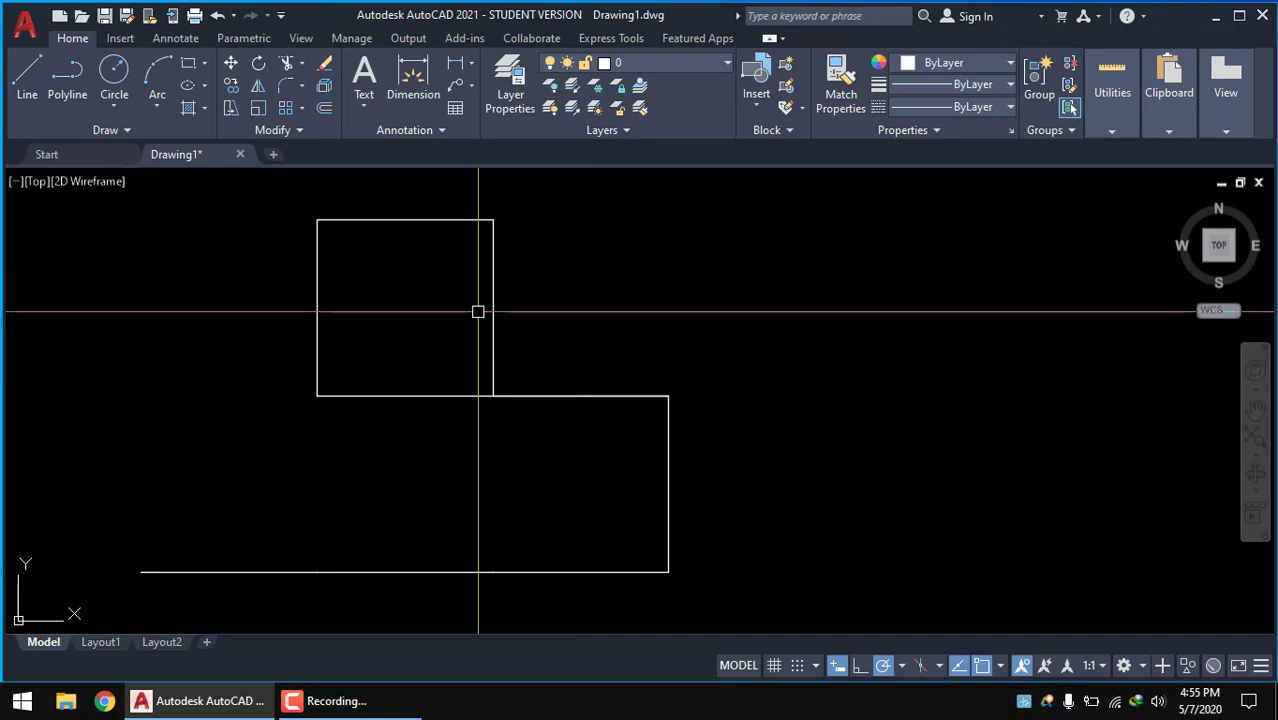
middle_drag(365, 343, 348, 348)
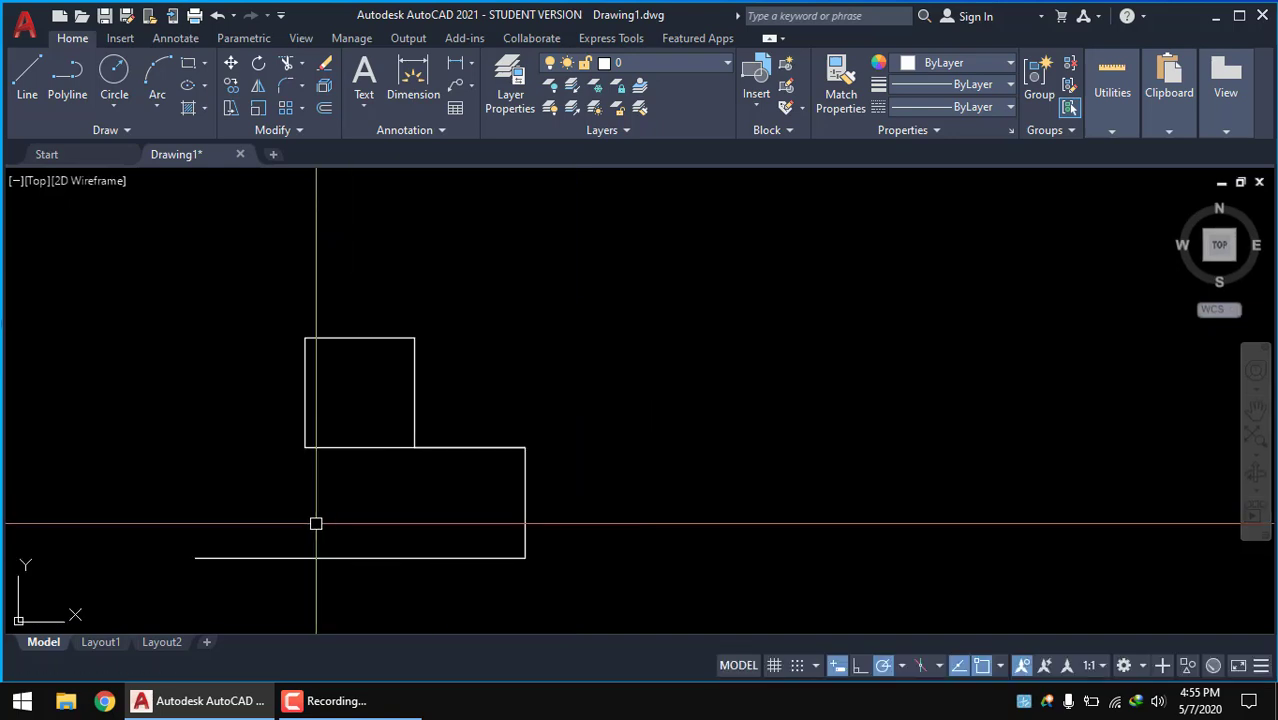
middle_drag(310, 511, 293, 532)
text(comad)
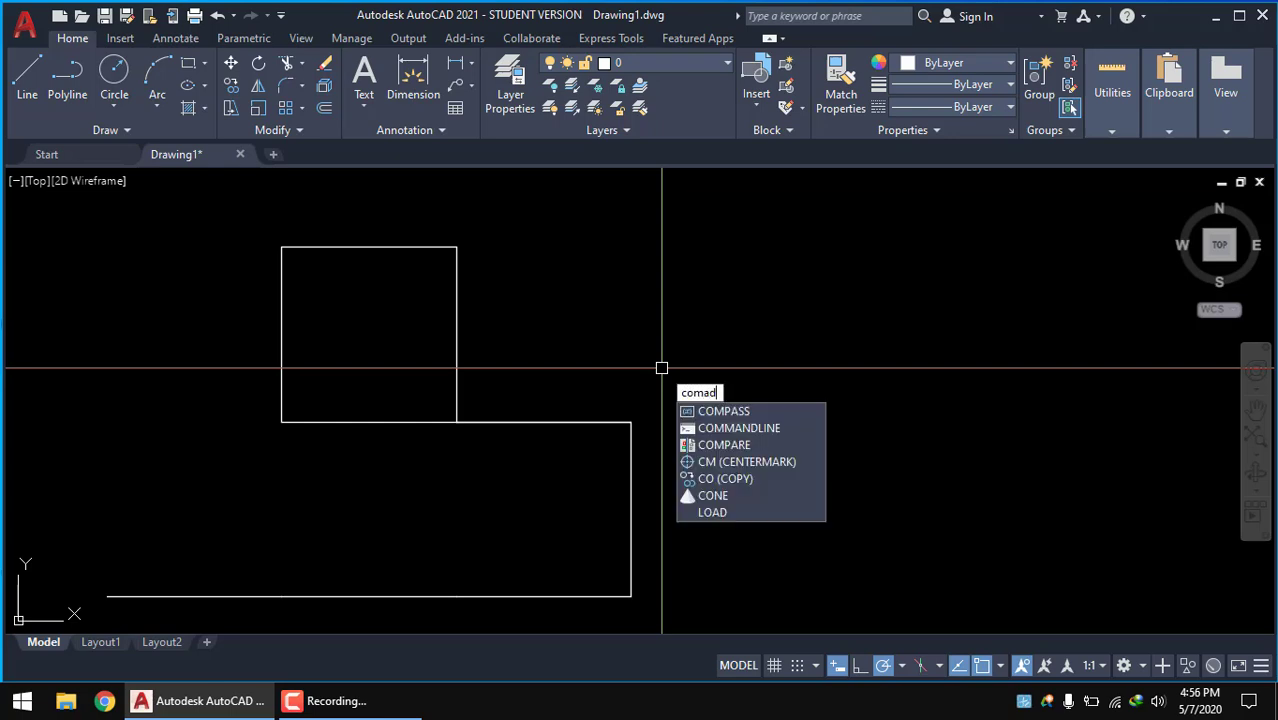
key(BackSpace)
key(BackSpace)
key(BackSpace)
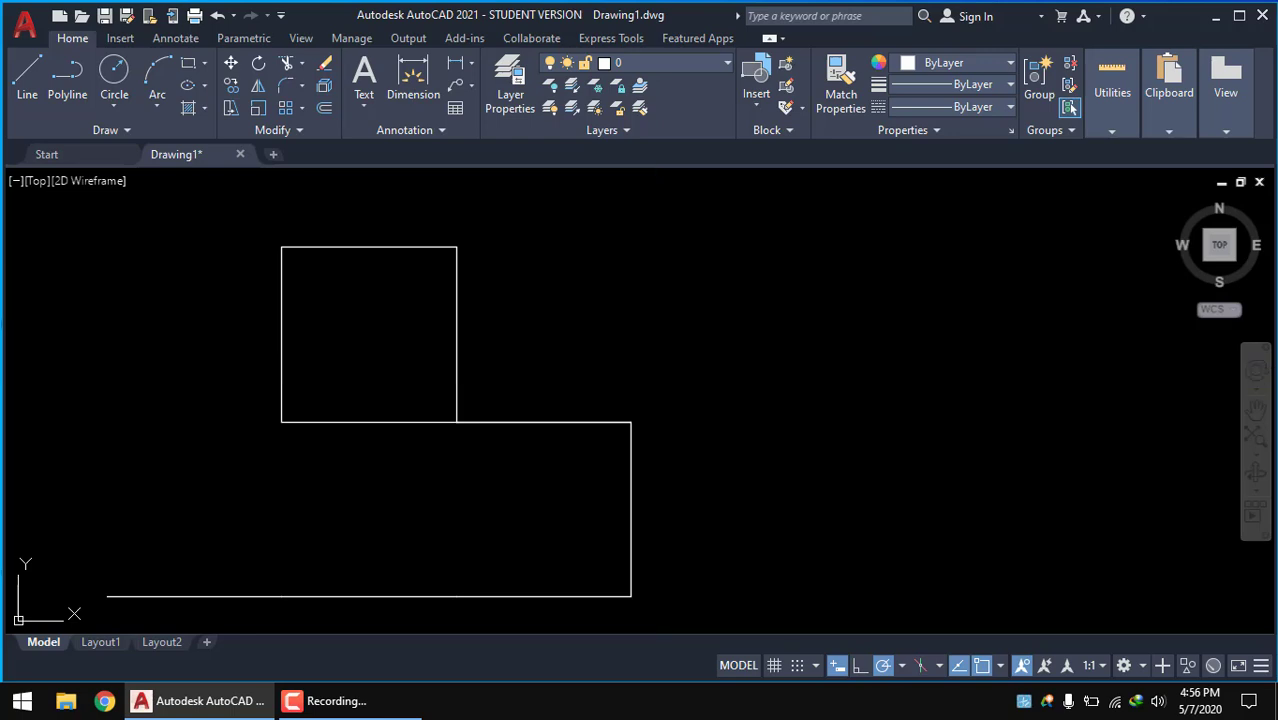
- Restore the command line with Ctrl+9 and reframe the view of the square and rectangle
key(ctrl+9)
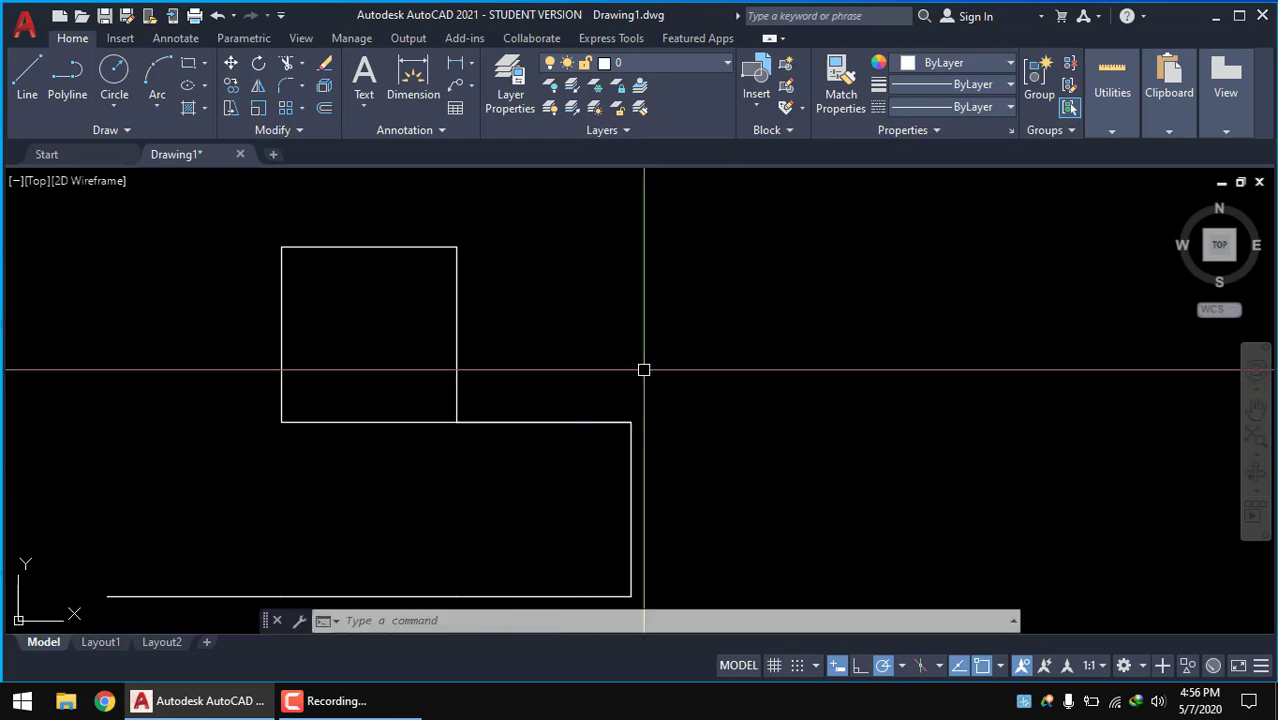
middle_drag(643, 370, 763, 341)
scroll(763, 341, up, 2)
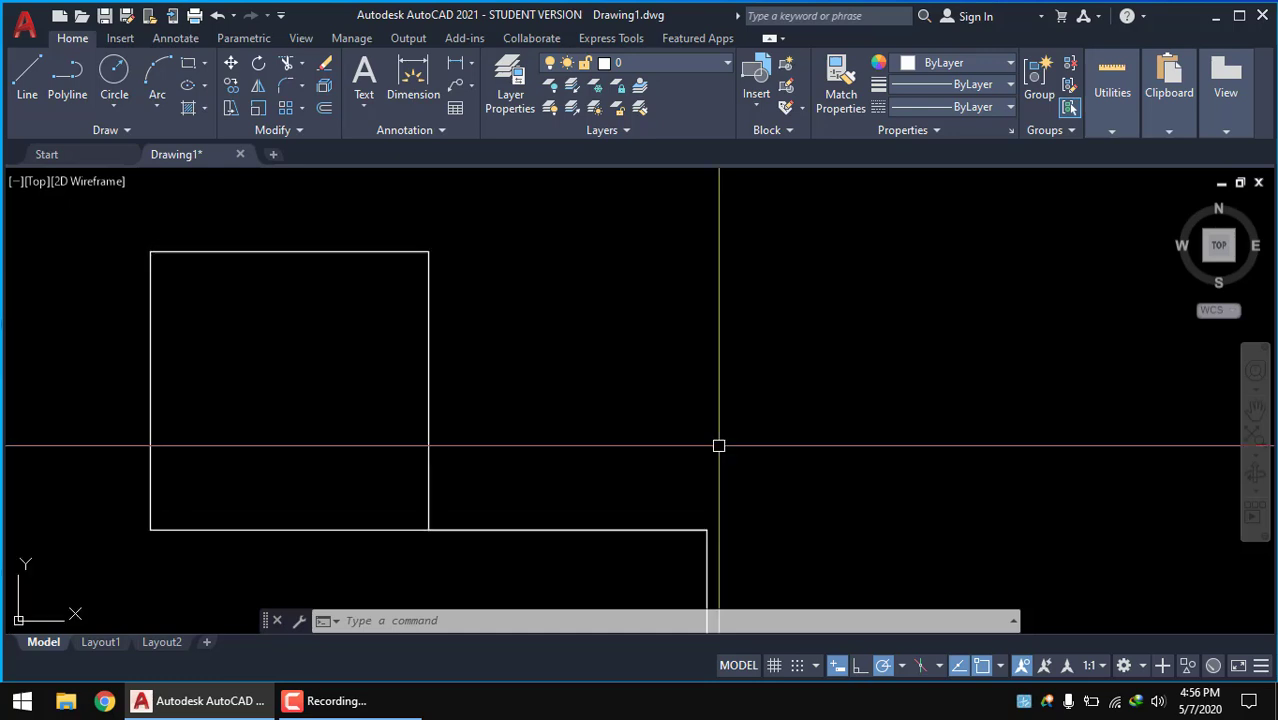
scroll(590, 328, down, 3)
middle_drag(613, 299, 576, 250)
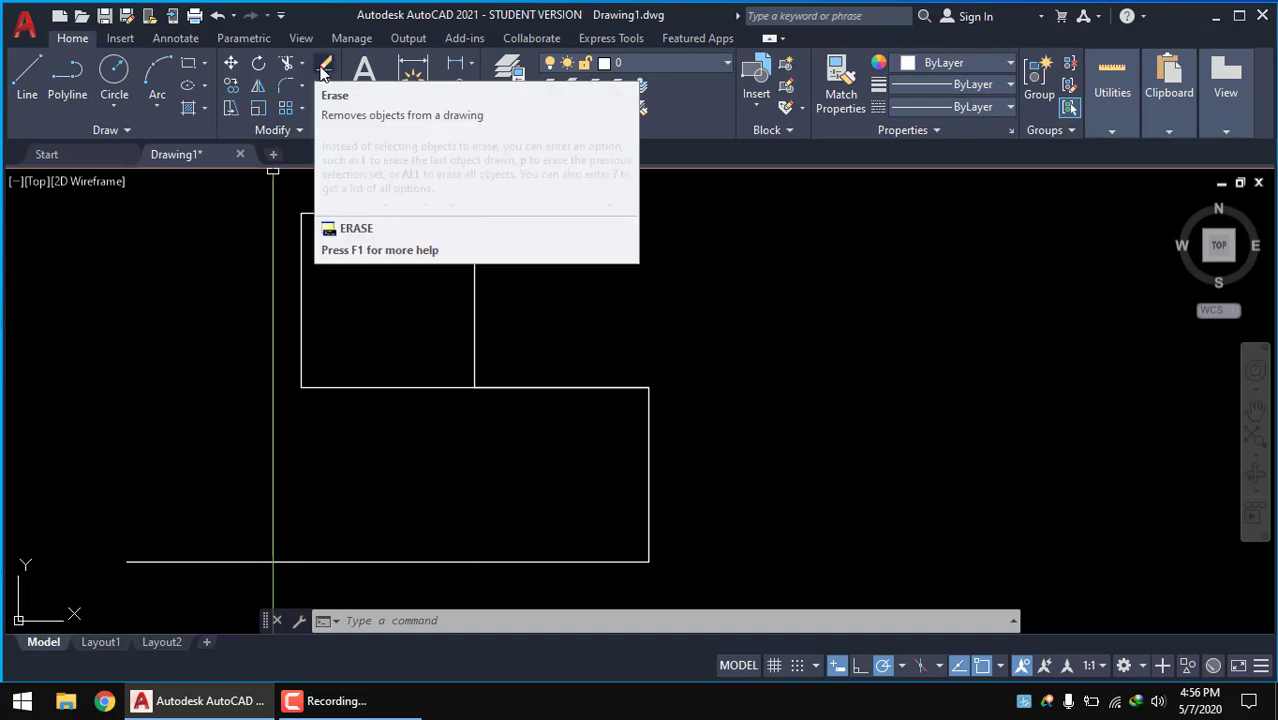
mouse_move(324, 63)
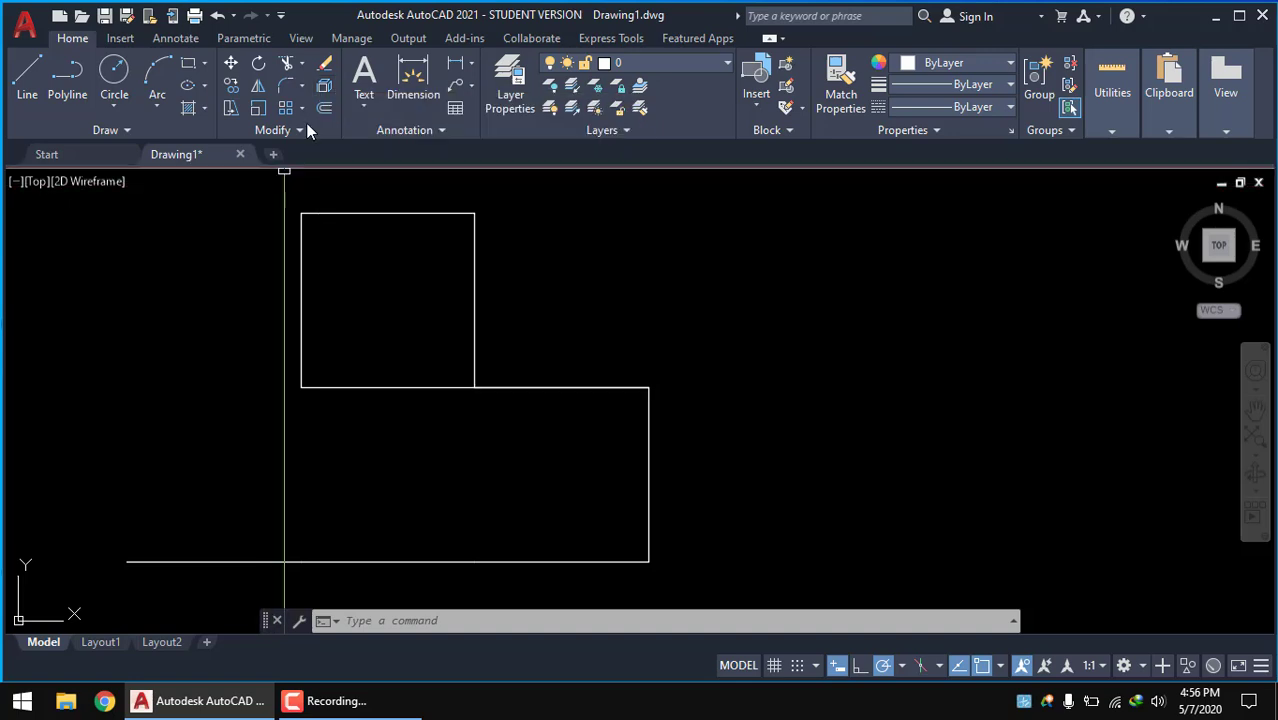
- Erase the square's four edges, the rectangle's right edge and the long bottom line
click(324, 68)
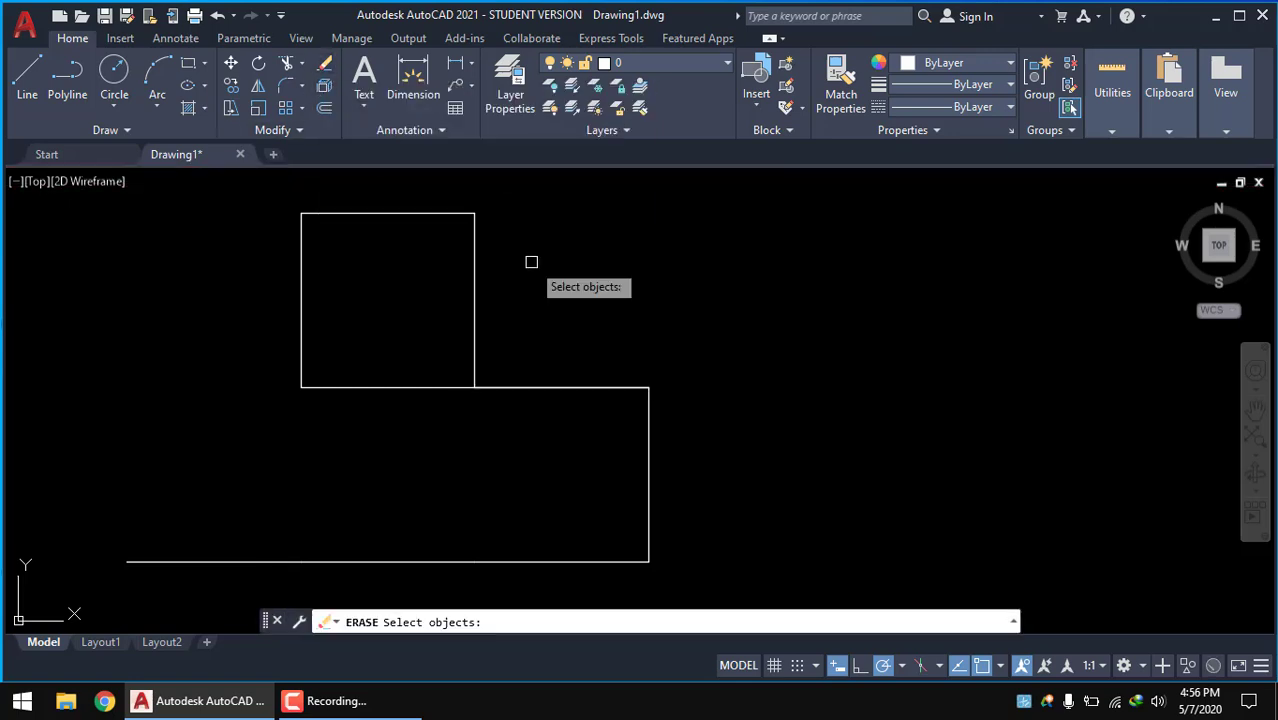
middle_drag(610, 276, 575, 277)
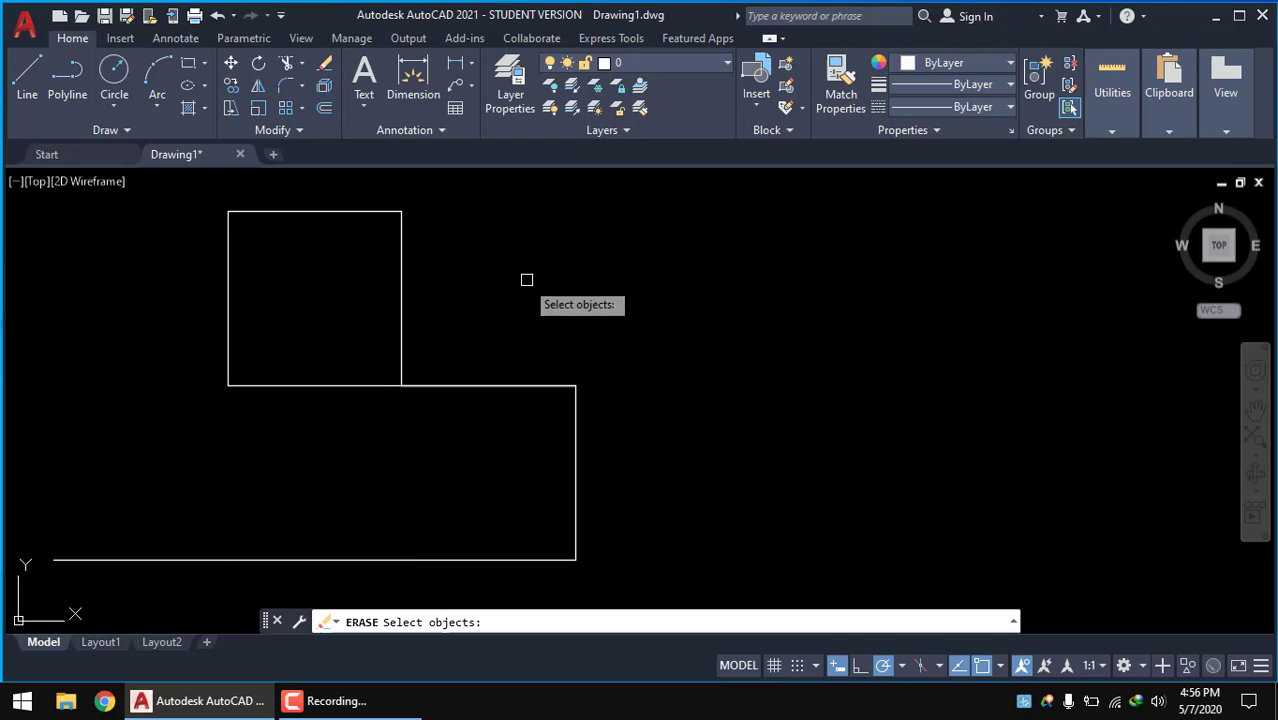
middle_drag(537, 284, 652, 283)
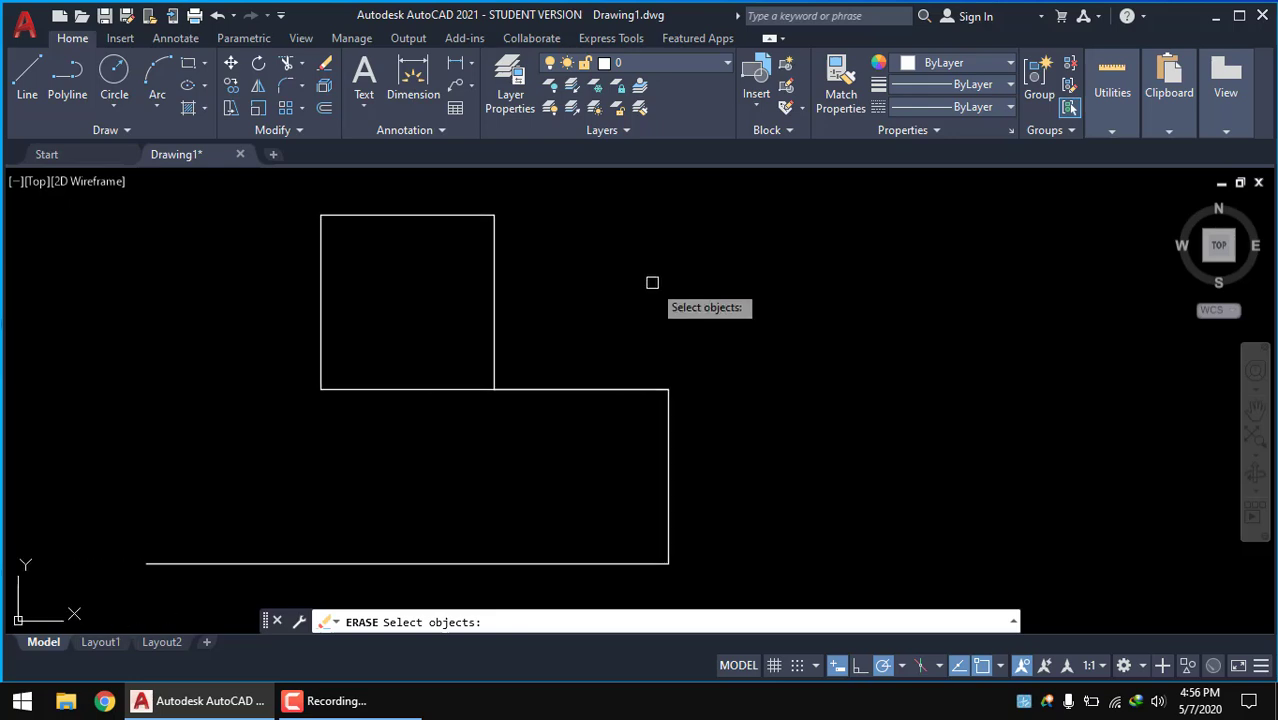
click(492, 296)
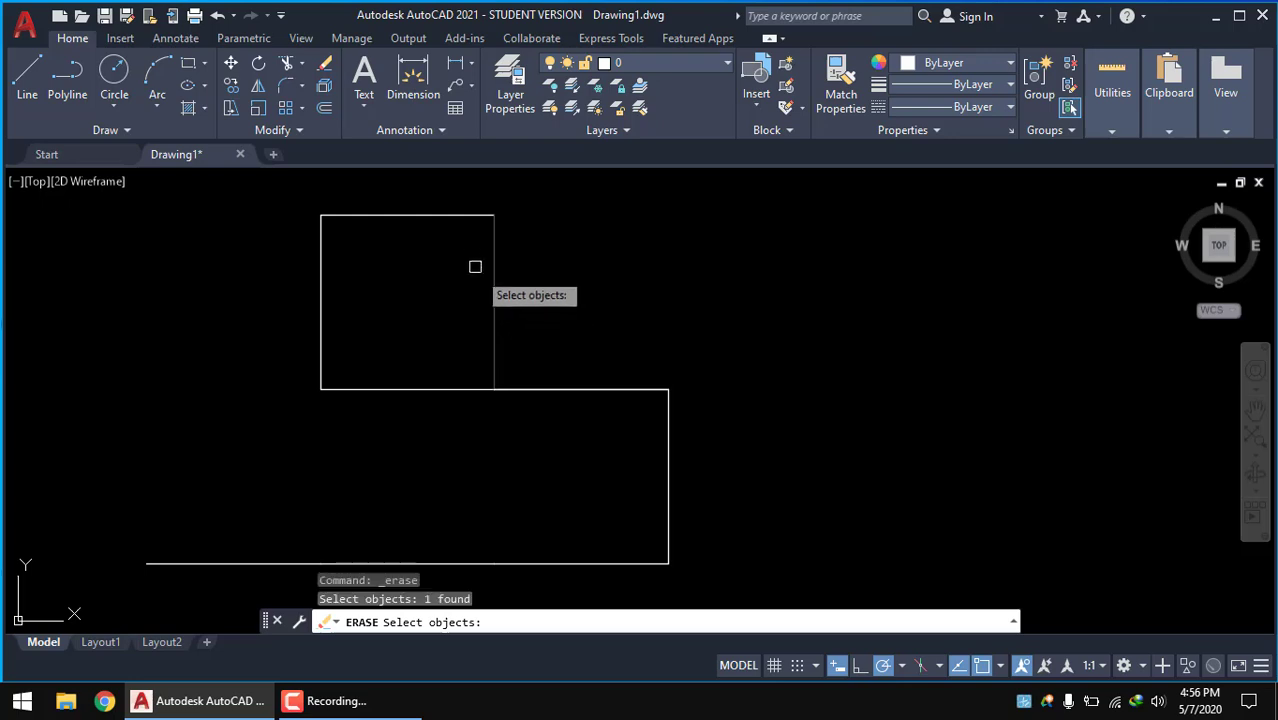
click(451, 215)
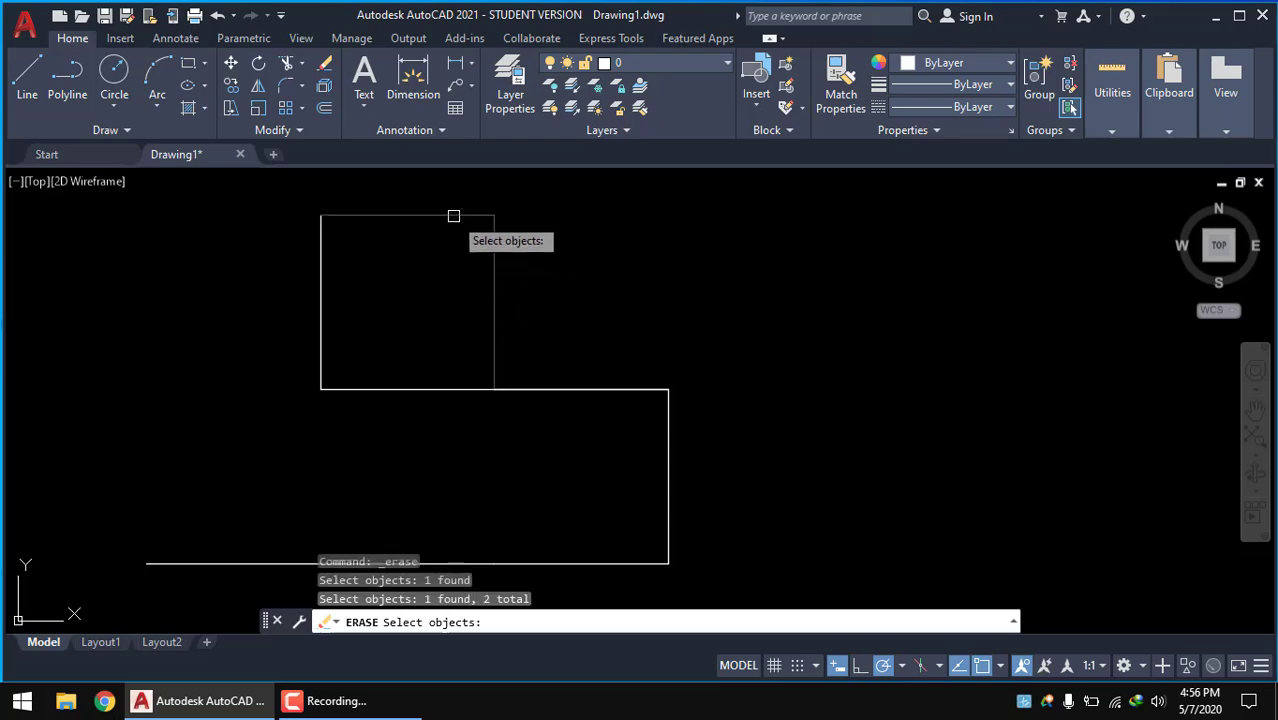
click(321, 267)
click(389, 386)
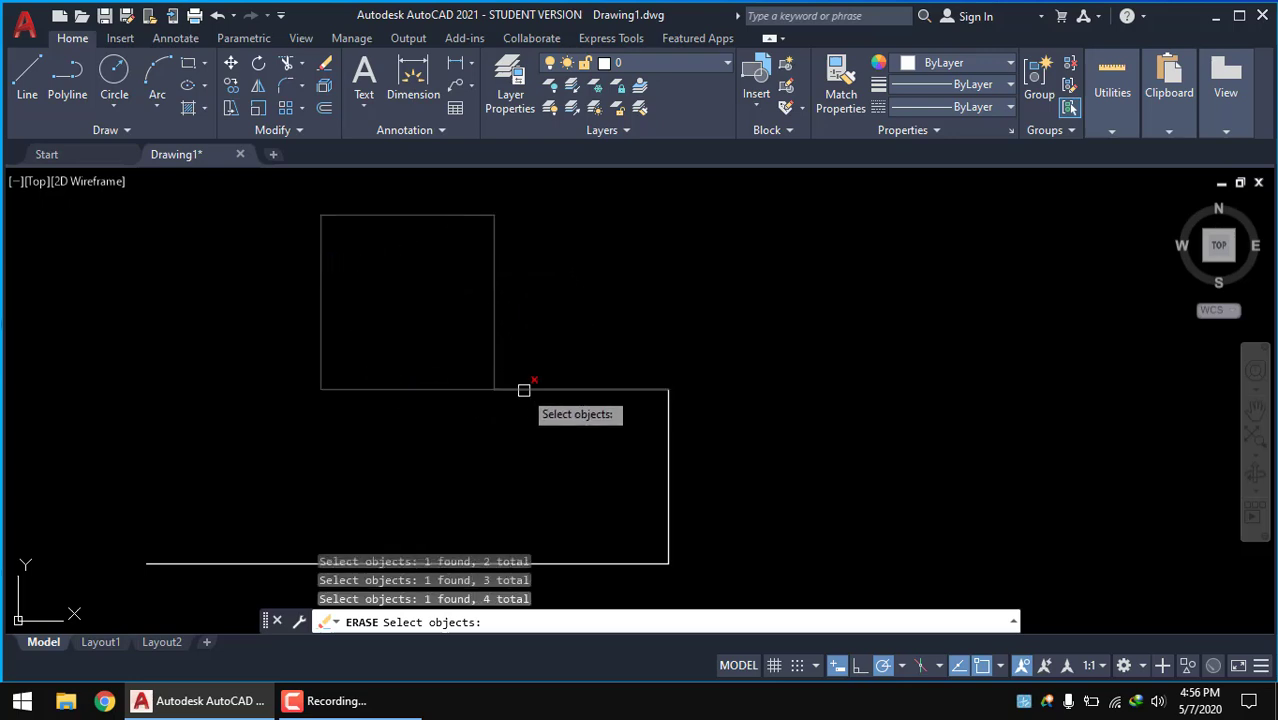
click(666, 432)
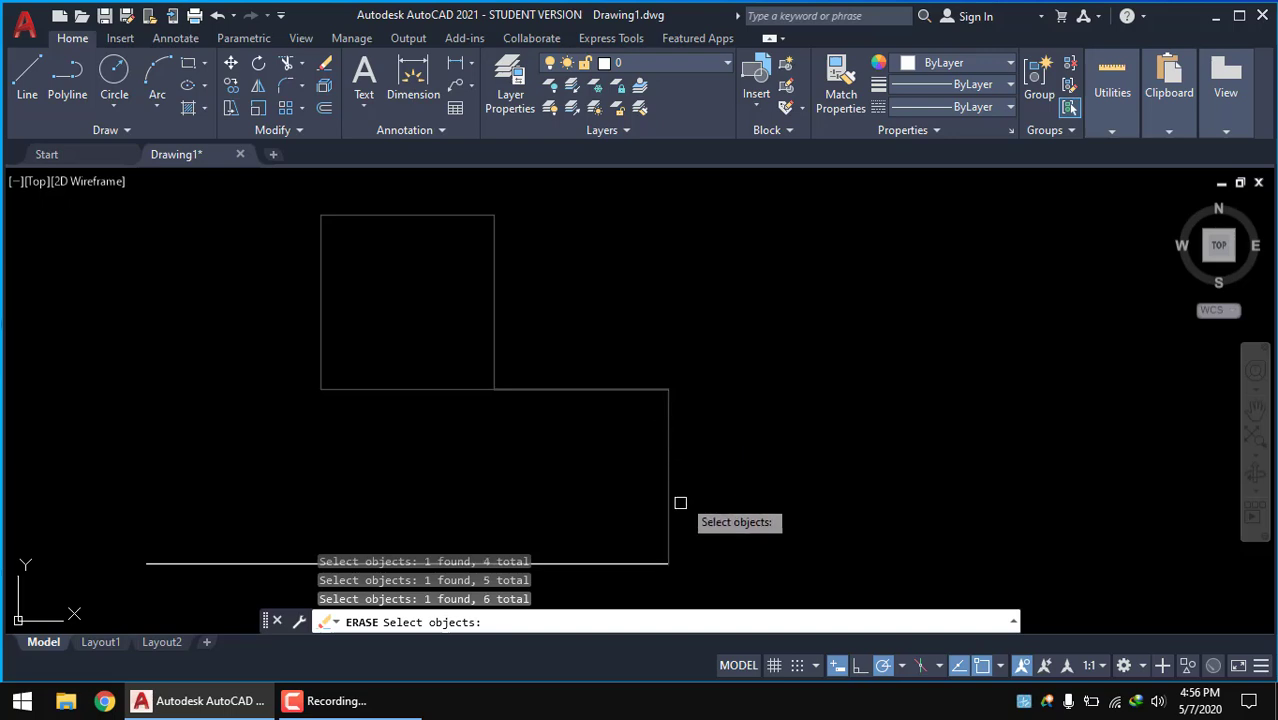
middle_drag(644, 565, 736, 462)
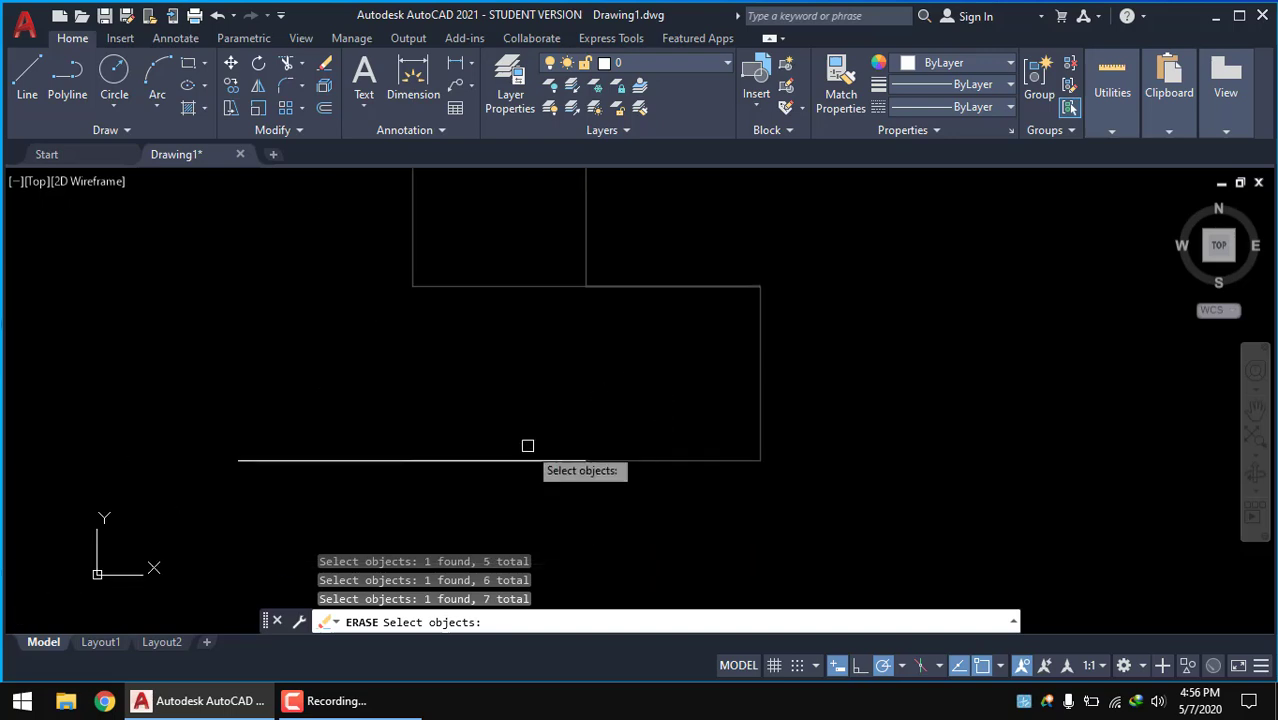
click(389, 459)
scroll(479, 368, down, 2)
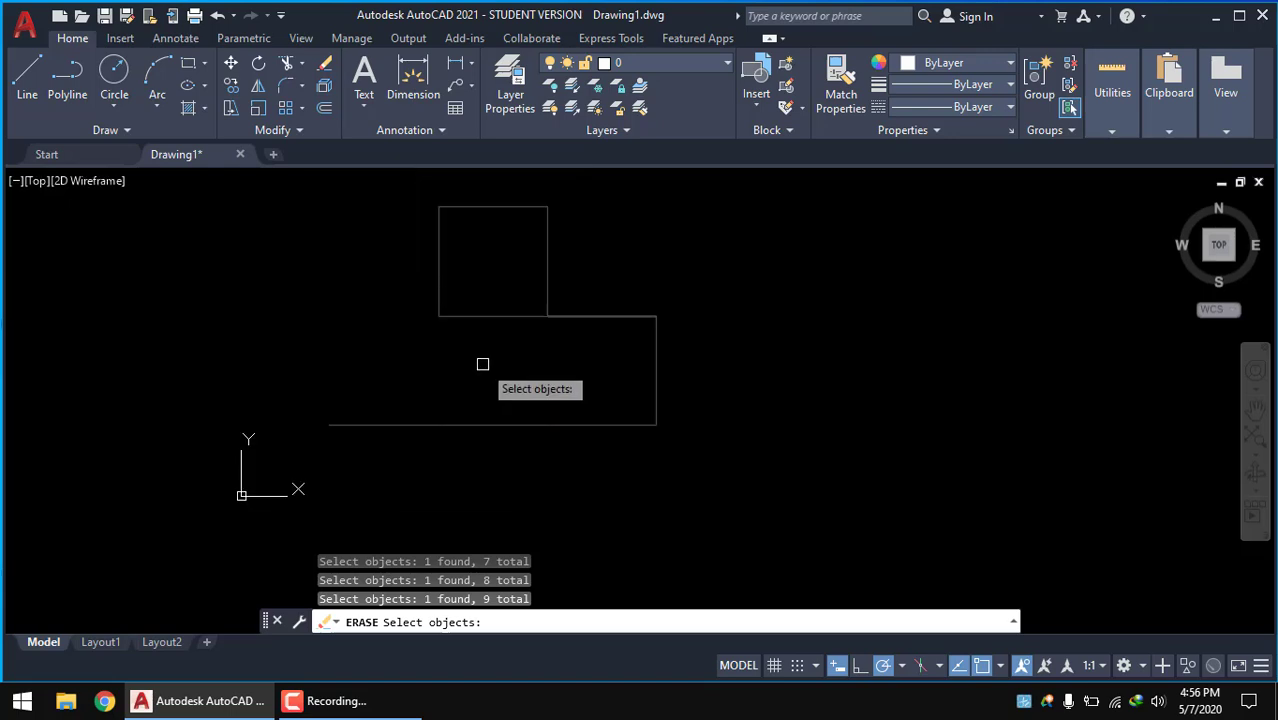
mouse_move(482, 362)
middle_down()
mouse_move(484, 408)
mouse_move(334, 408)
middle_up()
scroll(484, 380, up, 2)
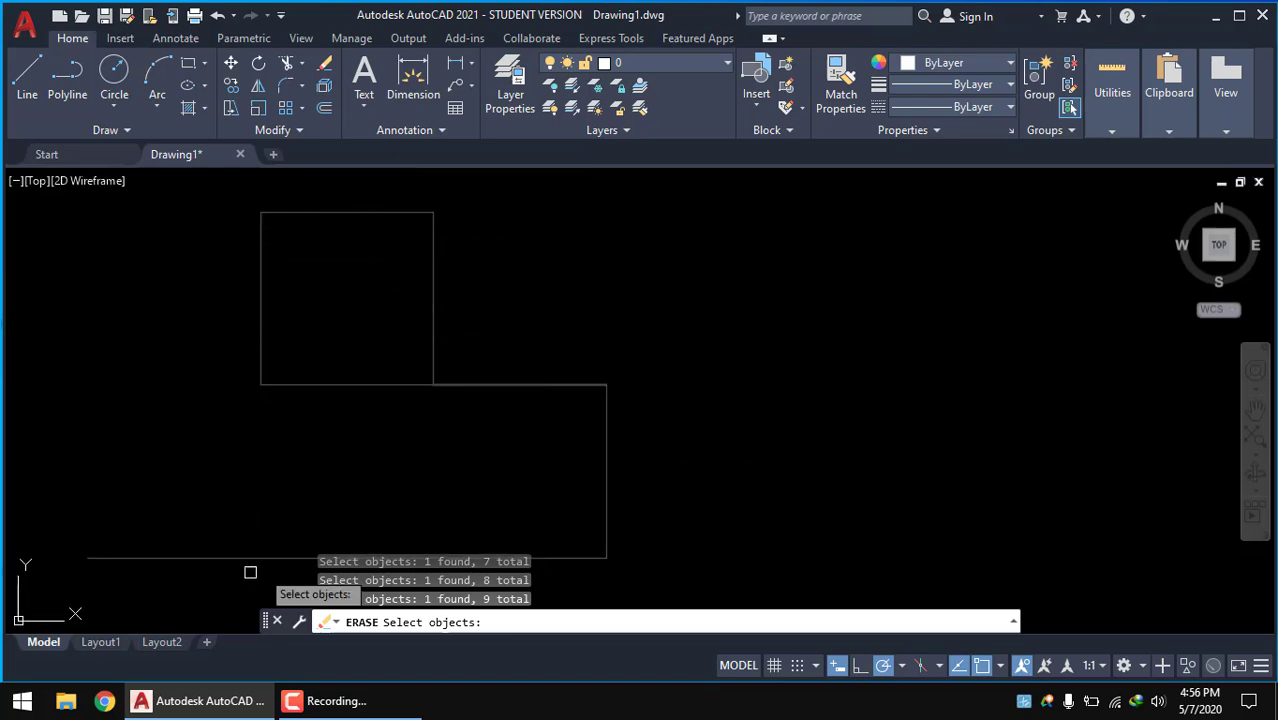
middle_drag(543, 396, 756, 385)
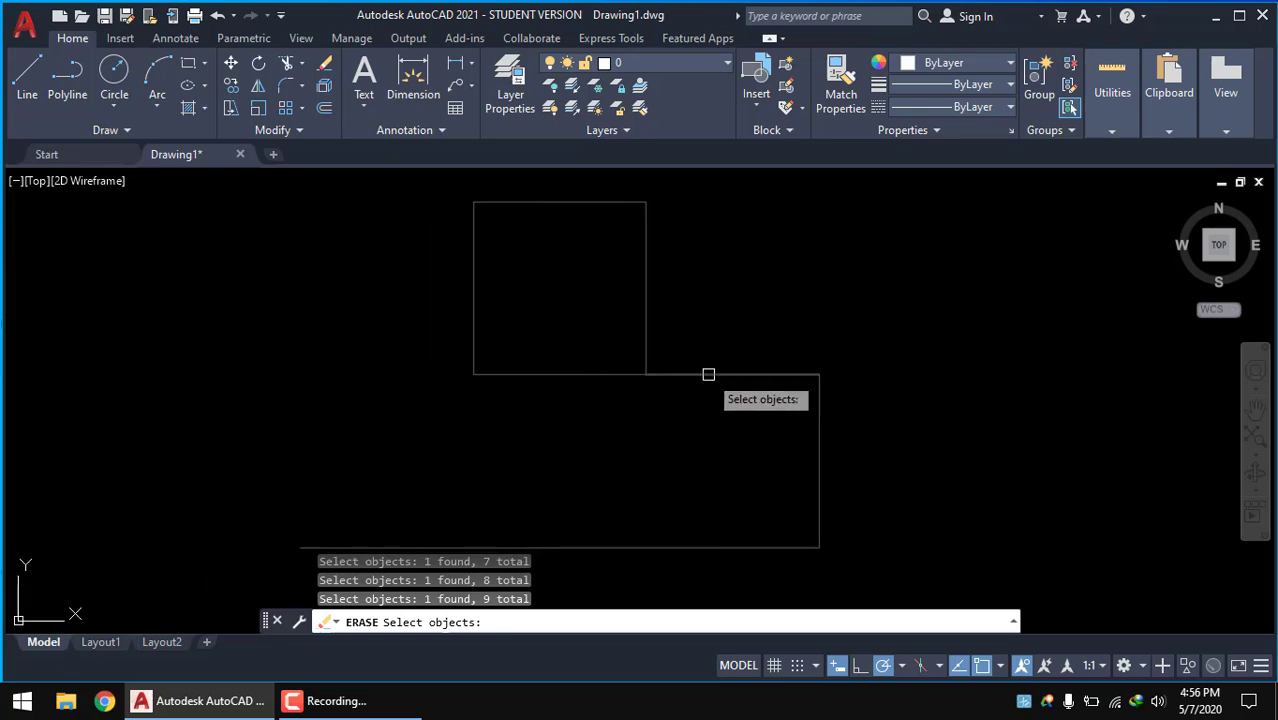
key(Return)
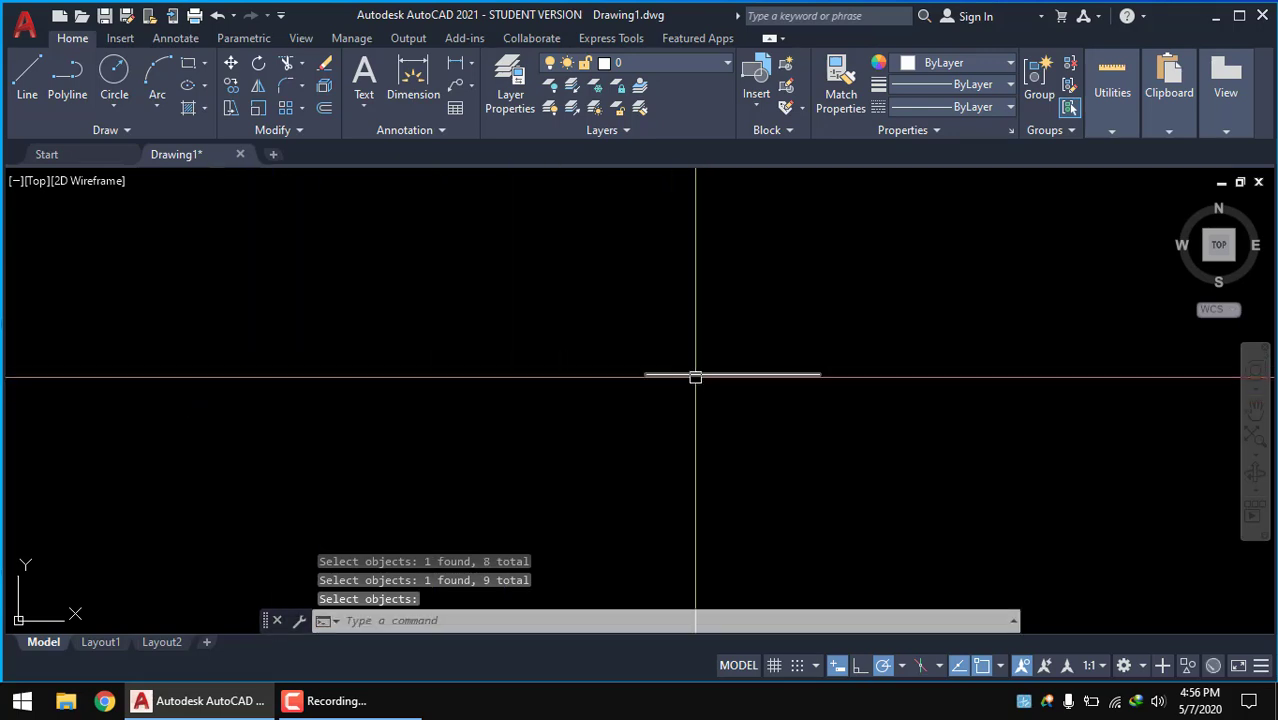
- Erase the leftover horizontal line with a second Erase command
scroll(700, 378, up, 4)
middle_drag(693, 380, 499, 379)
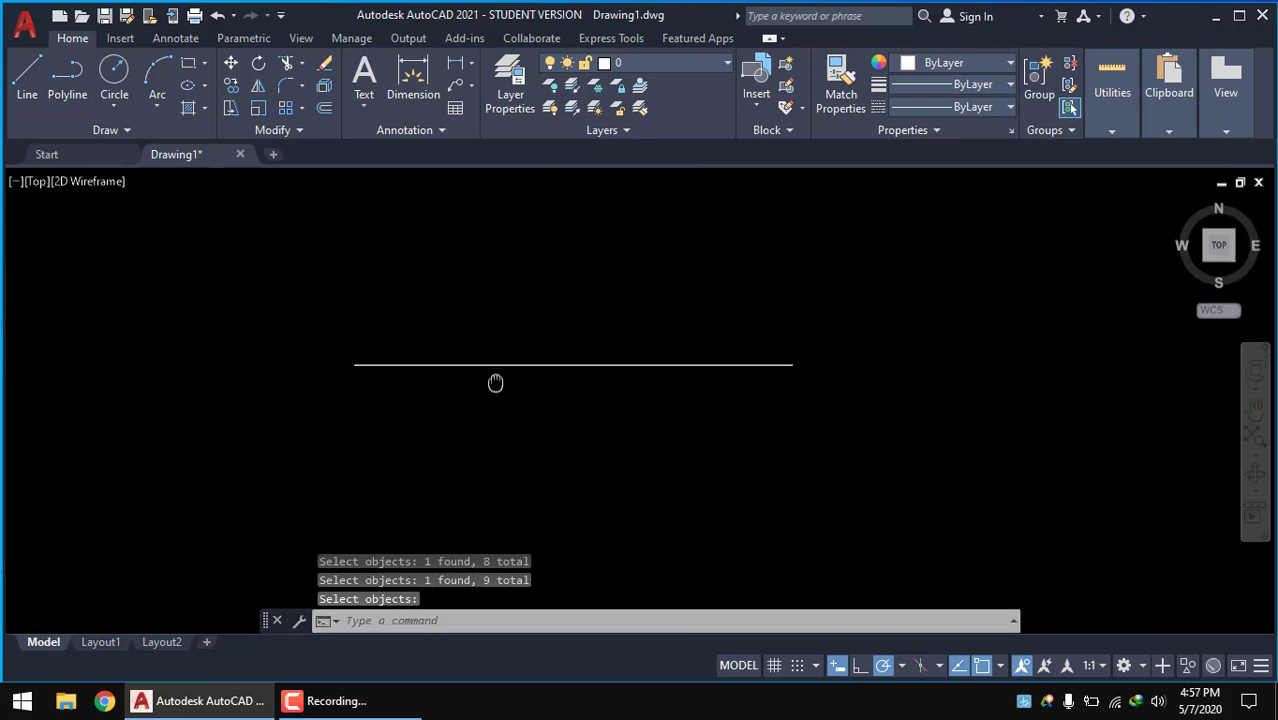
click(324, 68)
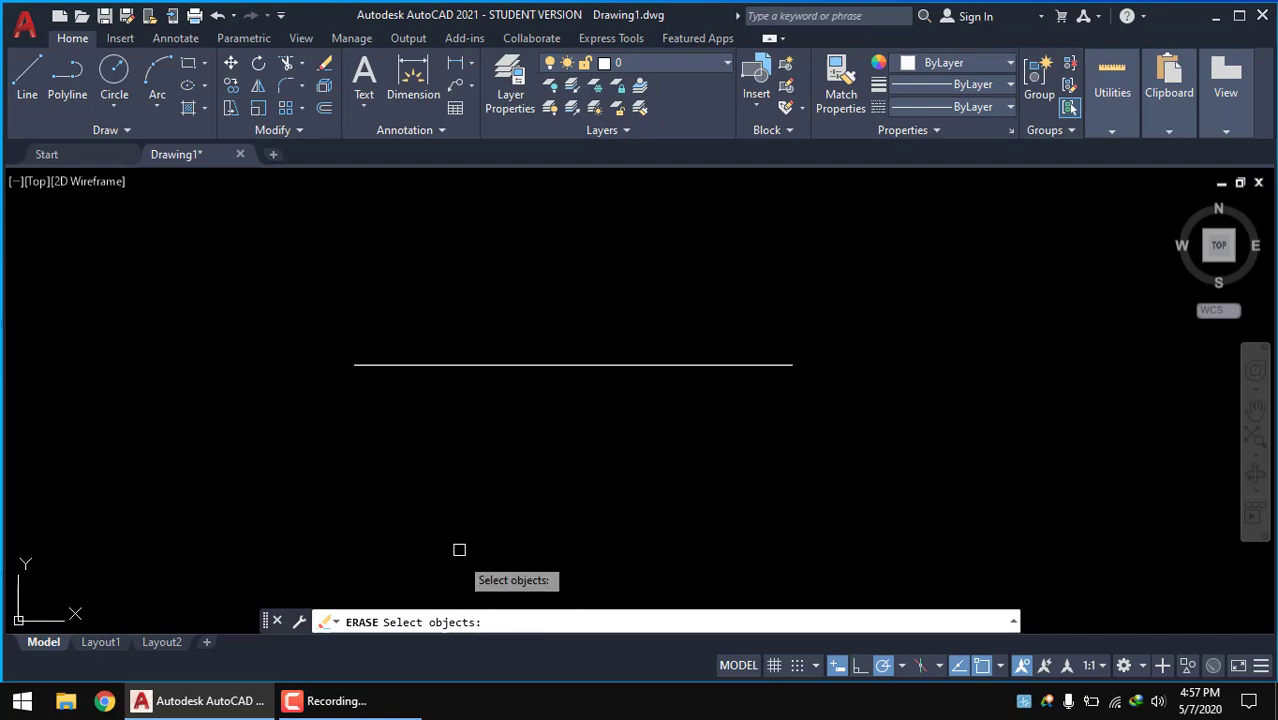
click(357, 364)
click(776, 363)
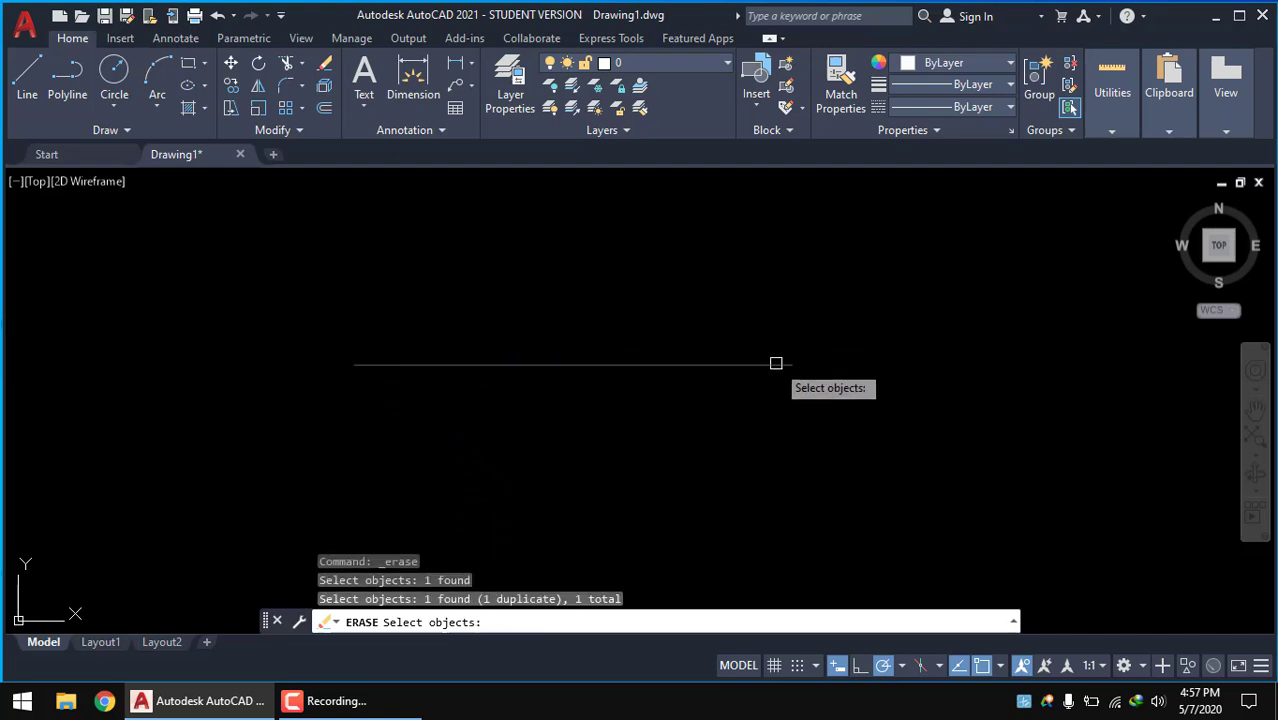
click(725, 363)
click(692, 364)
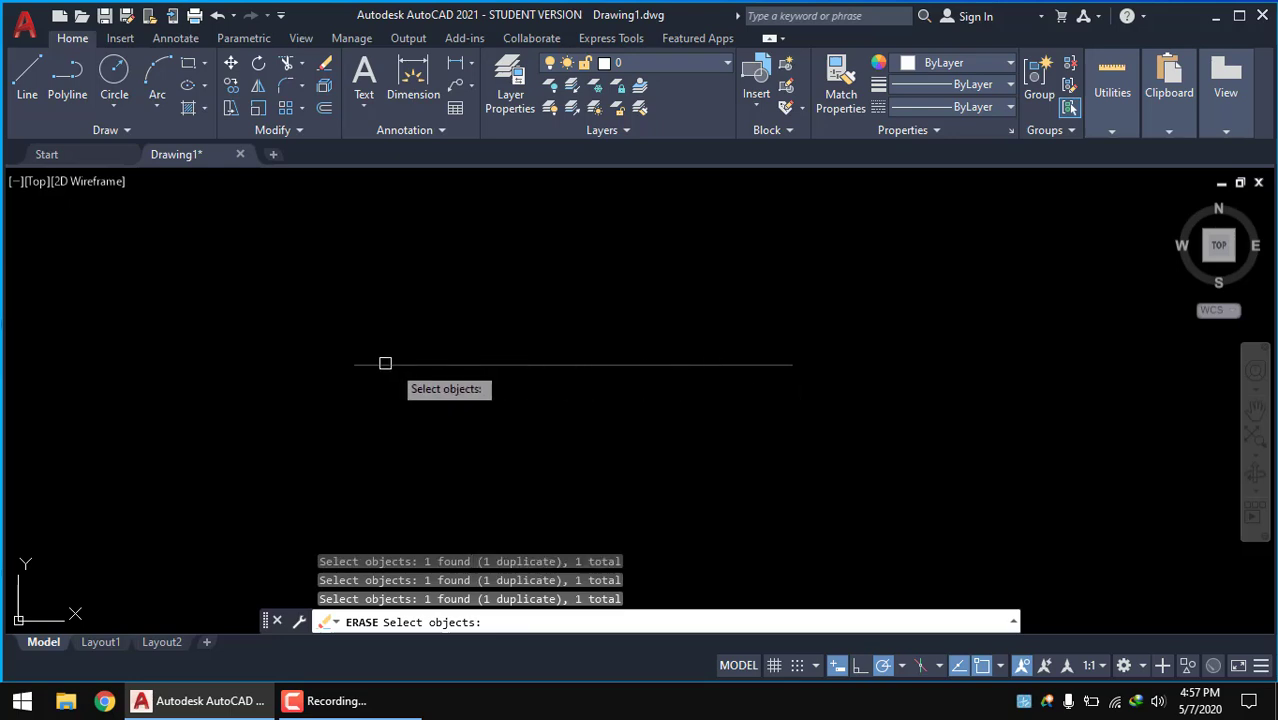
key(Return)
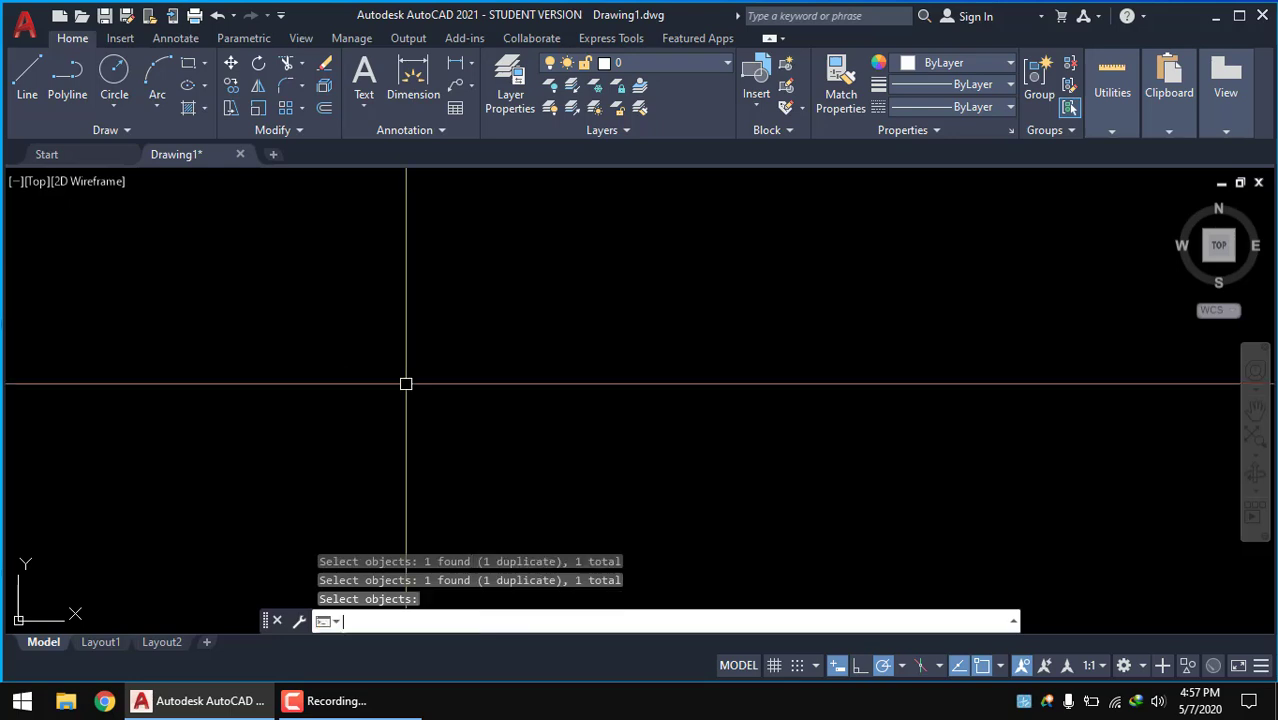
click(639, 321)
- Draw the upper zig-zag edge with the Line tool, from the left start to the far-right point
click(351, 322)
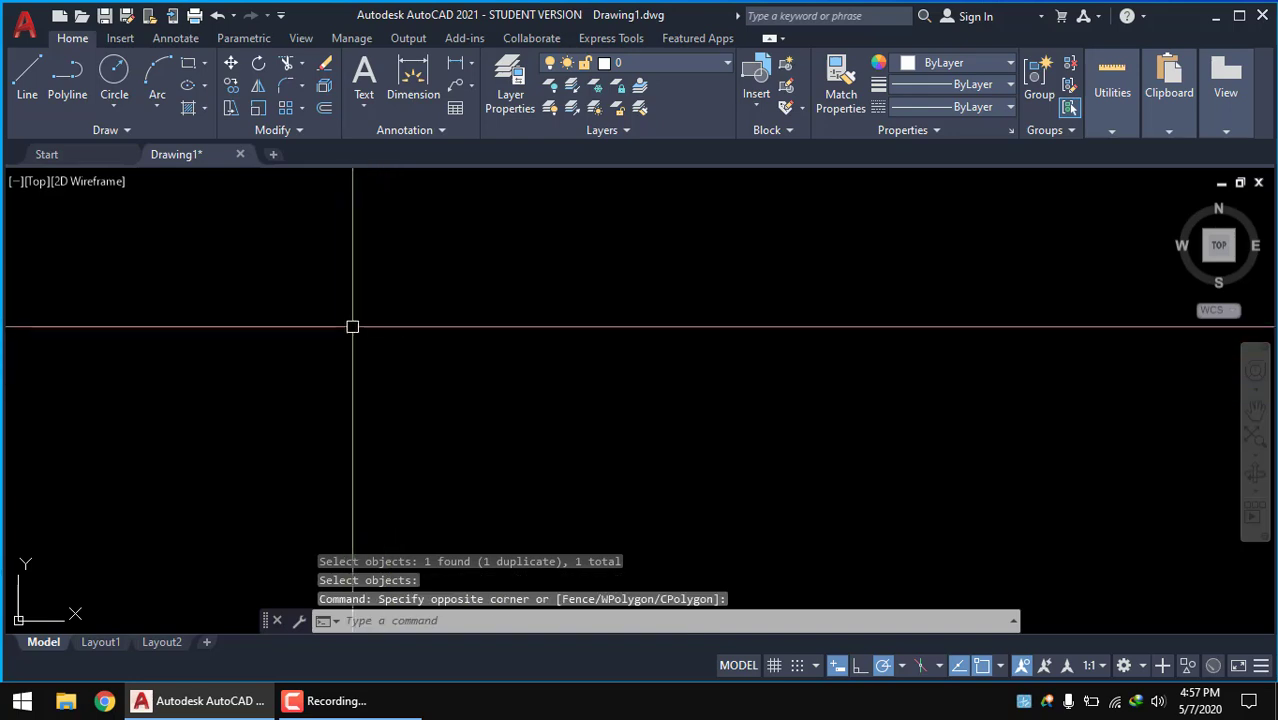
click(556, 293)
click(576, 338)
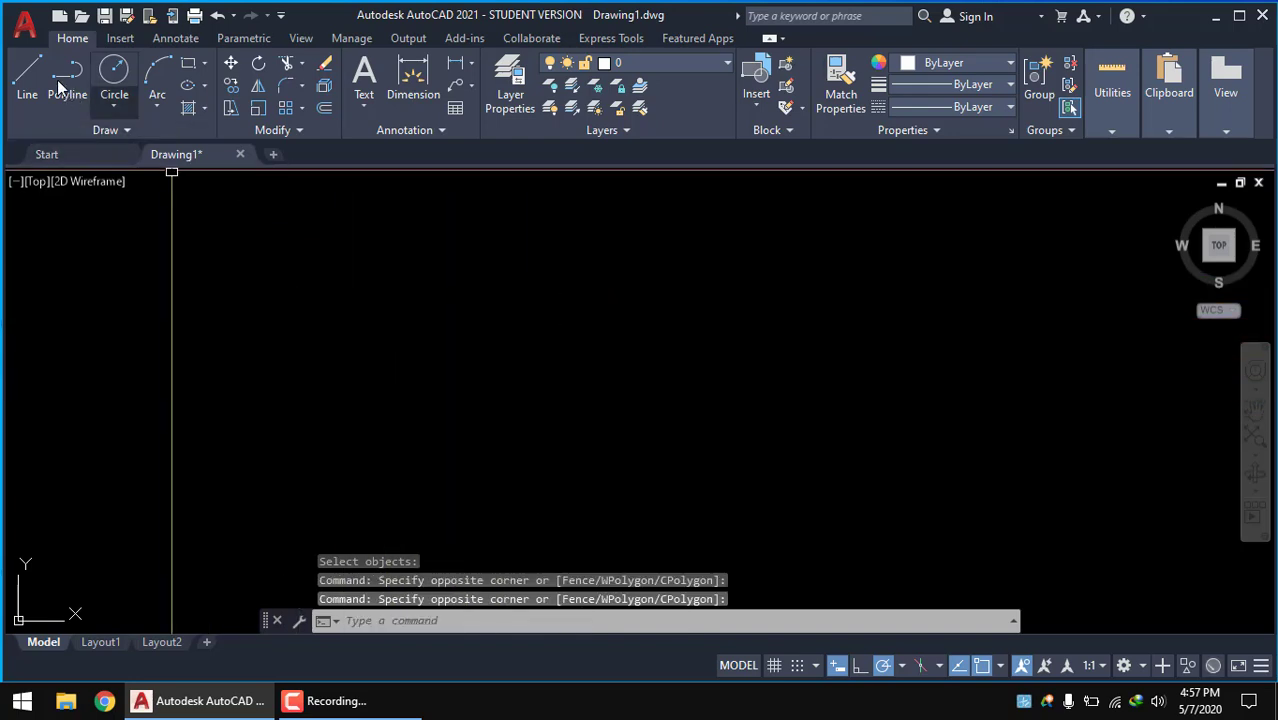
click(28, 78)
click(236, 347)
click(332, 242)
click(483, 352)
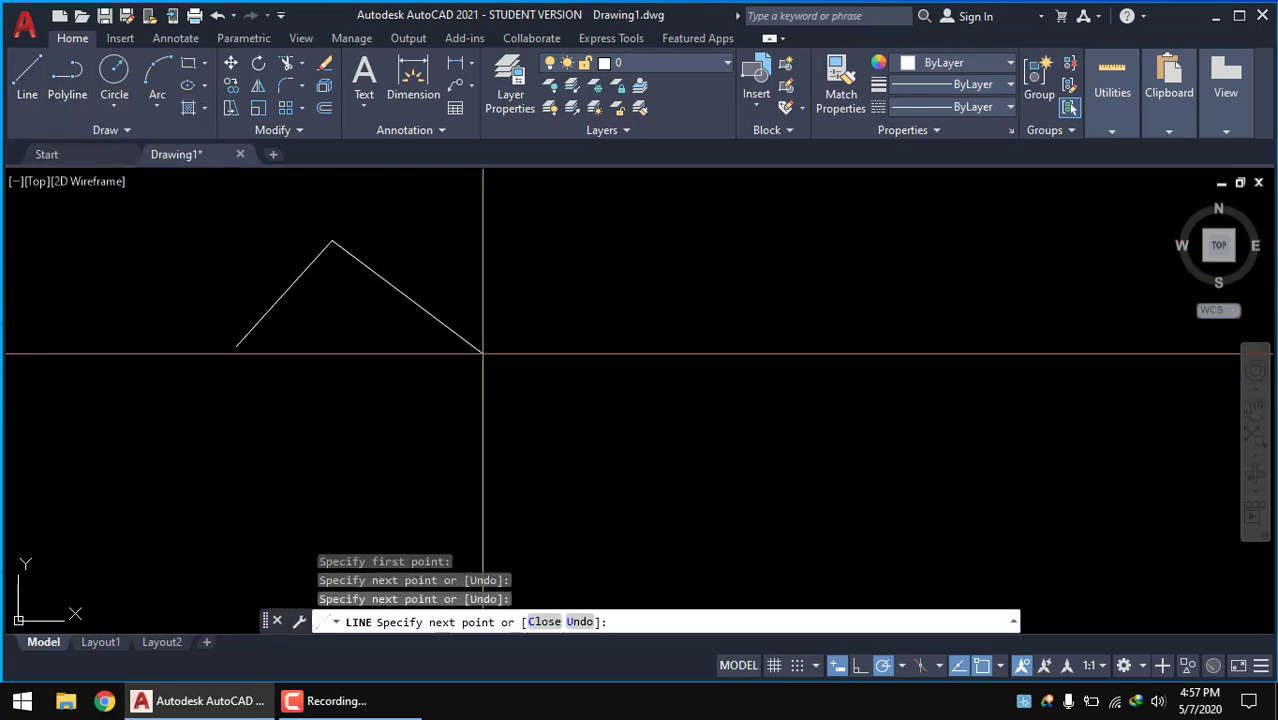
click(620, 258)
click(865, 357)
click(978, 275)
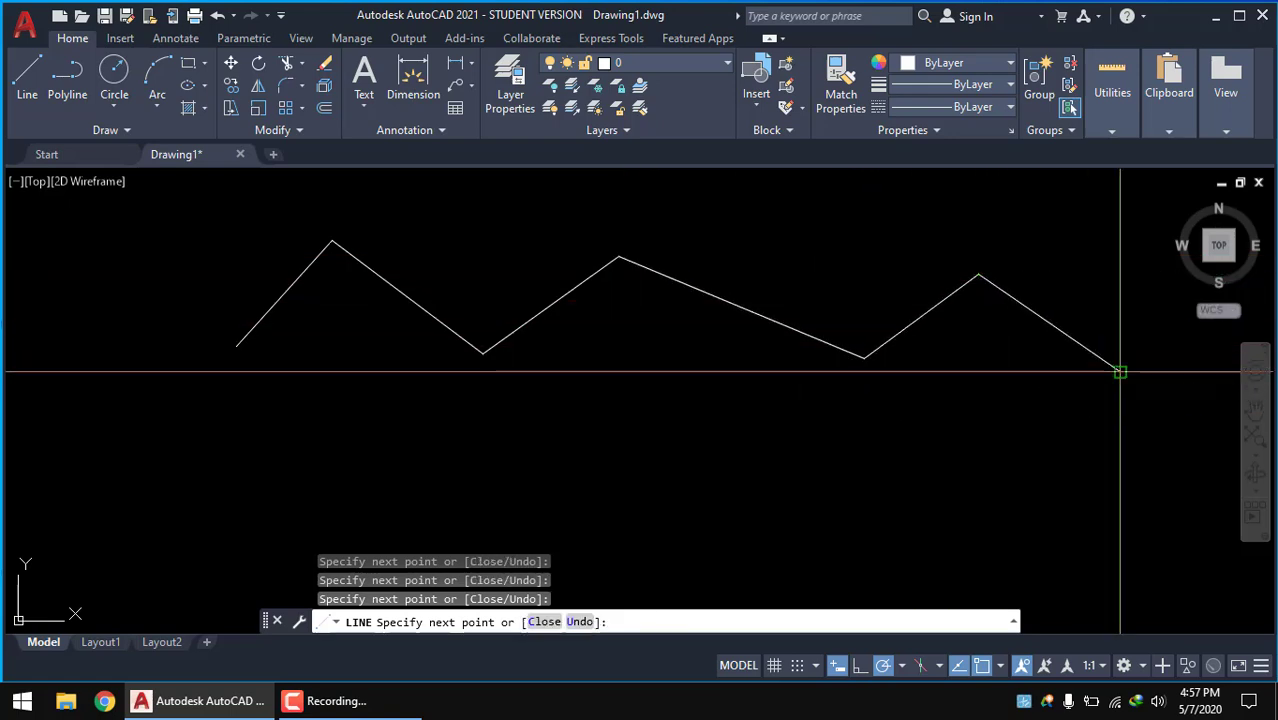
click(1119, 371)
- Draw the lower zig-zag edge back left, close it at the start point and end Line
click(946, 479)
click(846, 413)
click(778, 468)
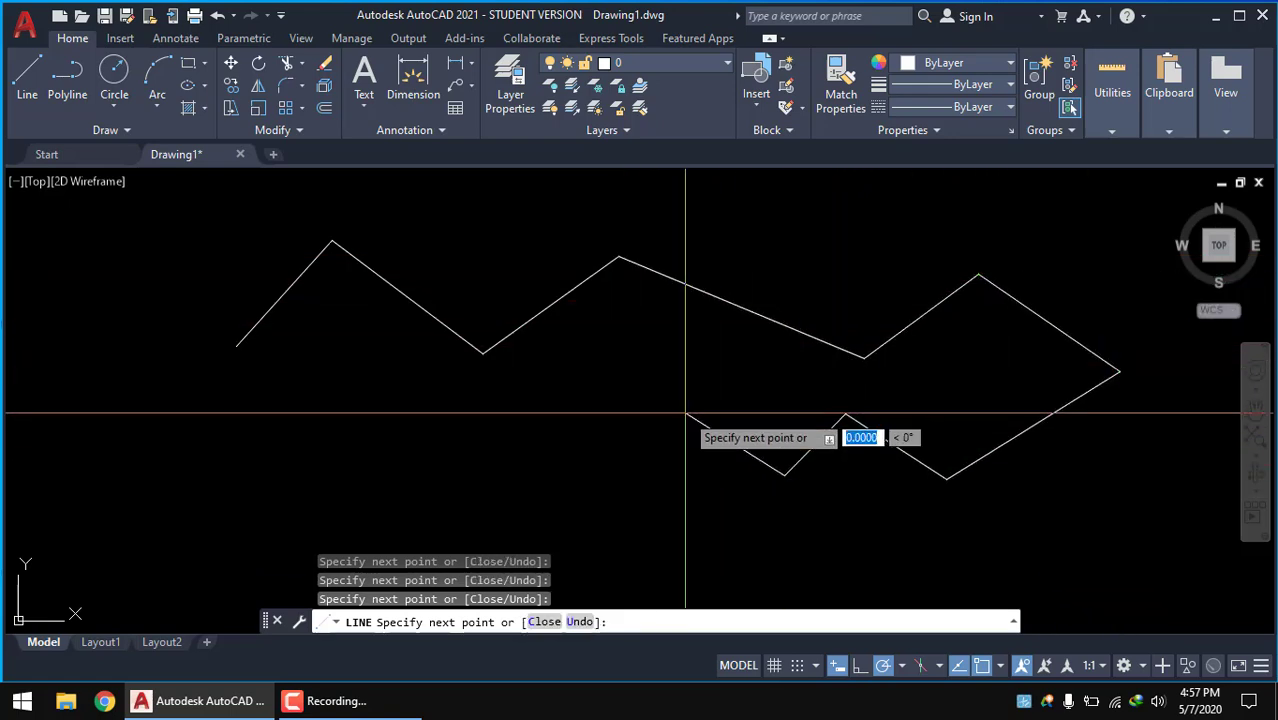
click(685, 413)
click(605, 451)
click(540, 409)
click(464, 453)
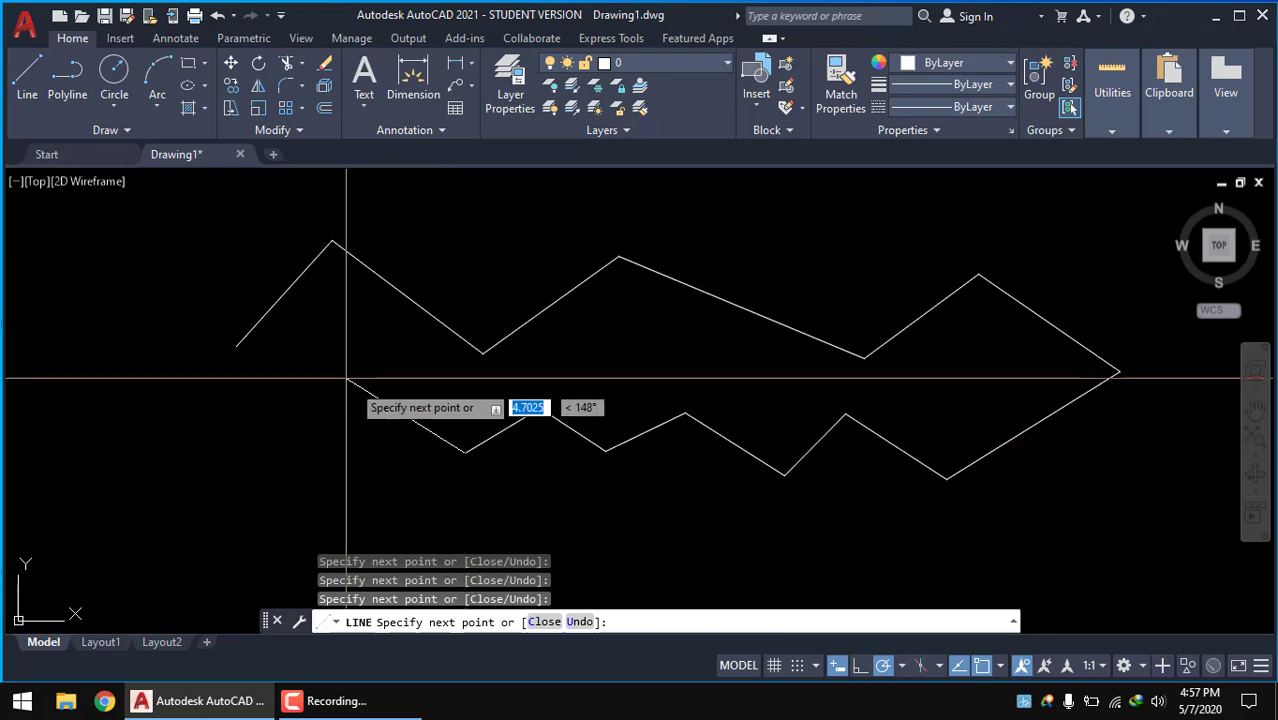
click(346, 379)
click(299, 477)
click(237, 346)
right_click(307, 342)
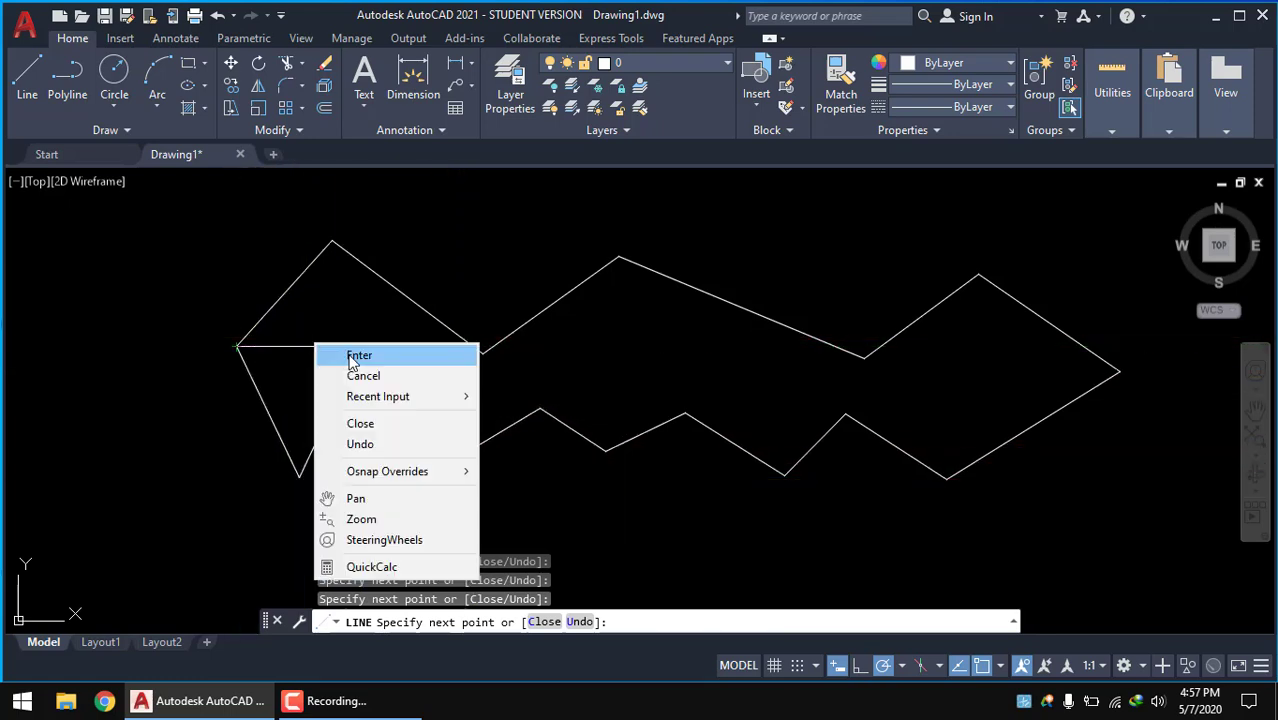
click(356, 360)
middle_drag(542, 344, 450, 382)
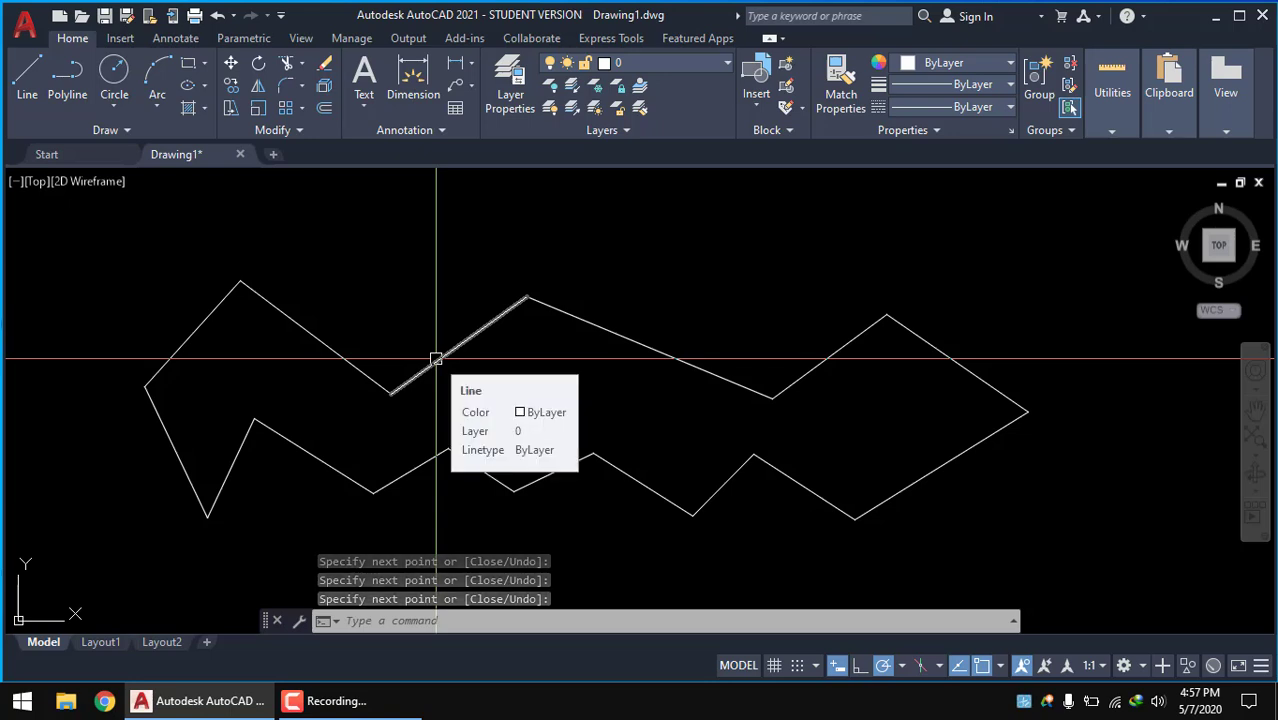
- Start ERASE and pick the top and right-hand segments of the zig-zag outline
text(er)
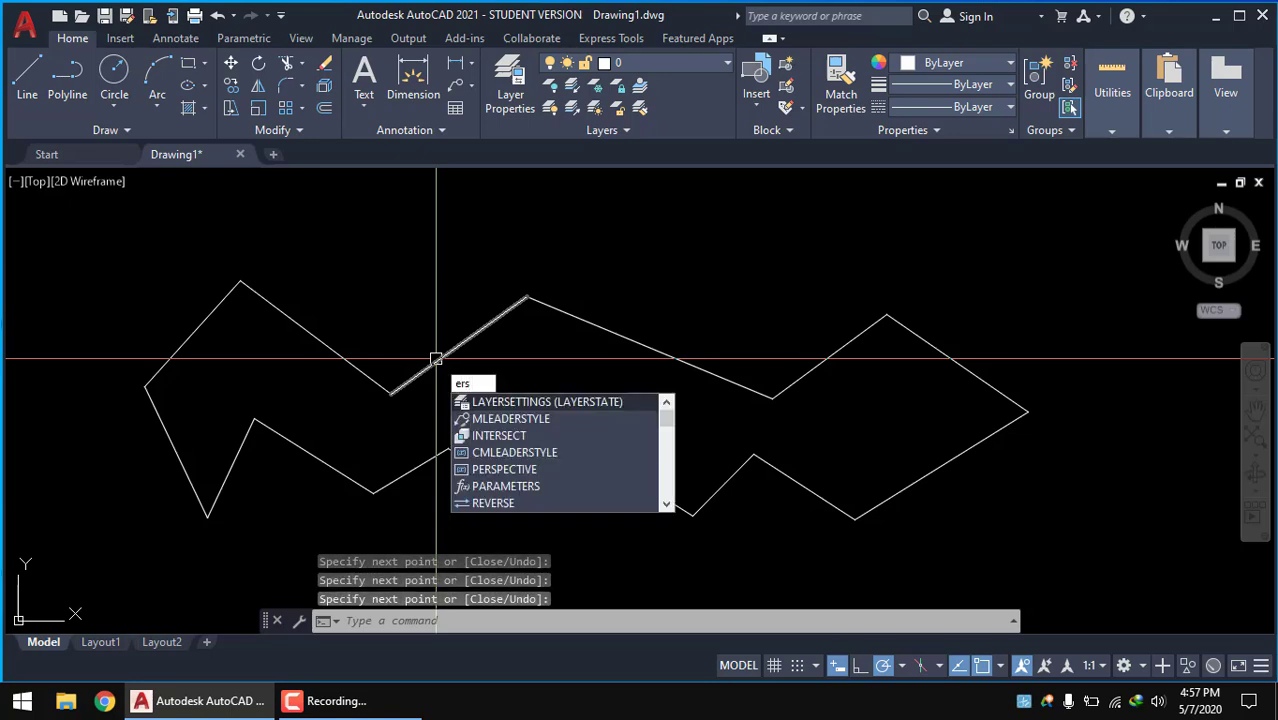
key(Escape)
text(E)
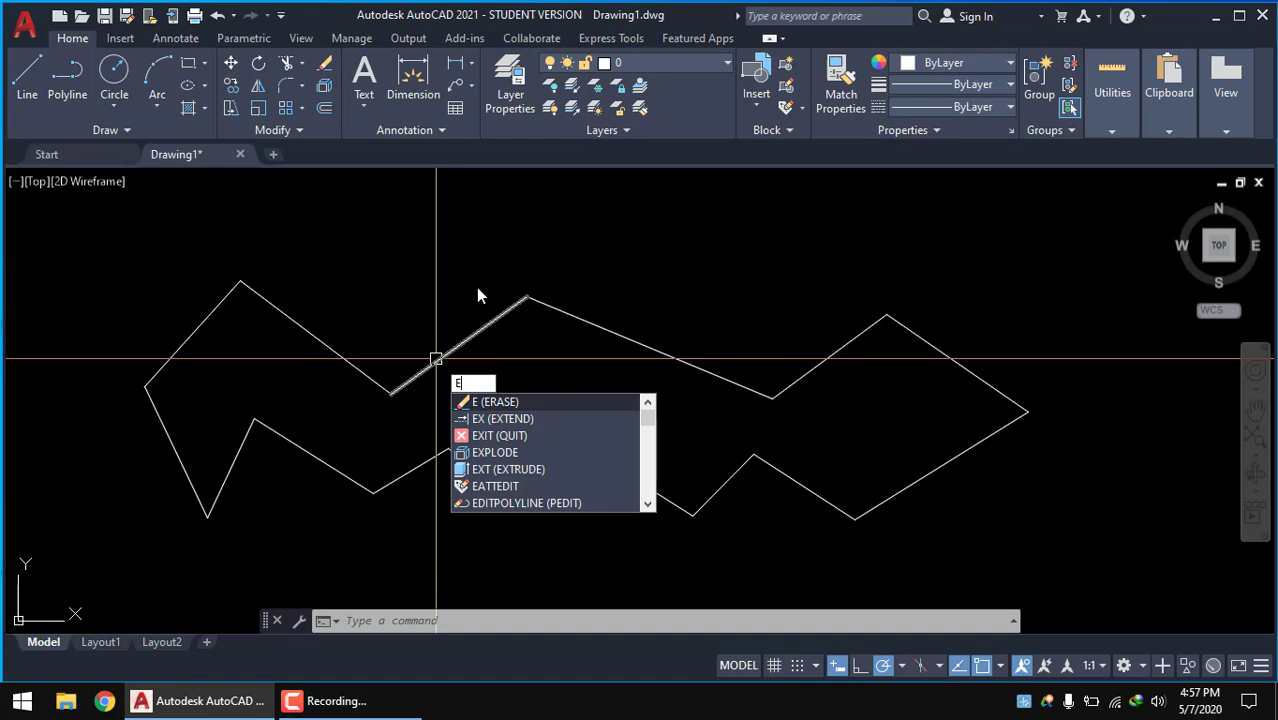
text(ras)
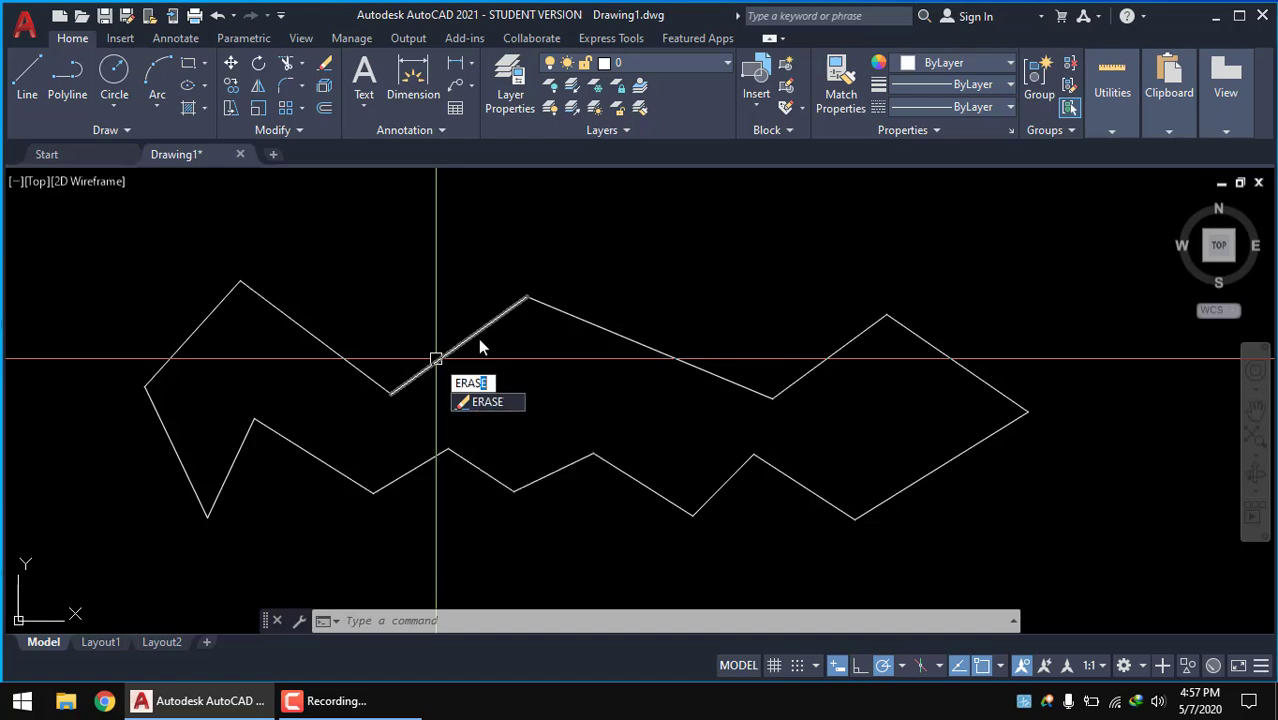
key(Return)
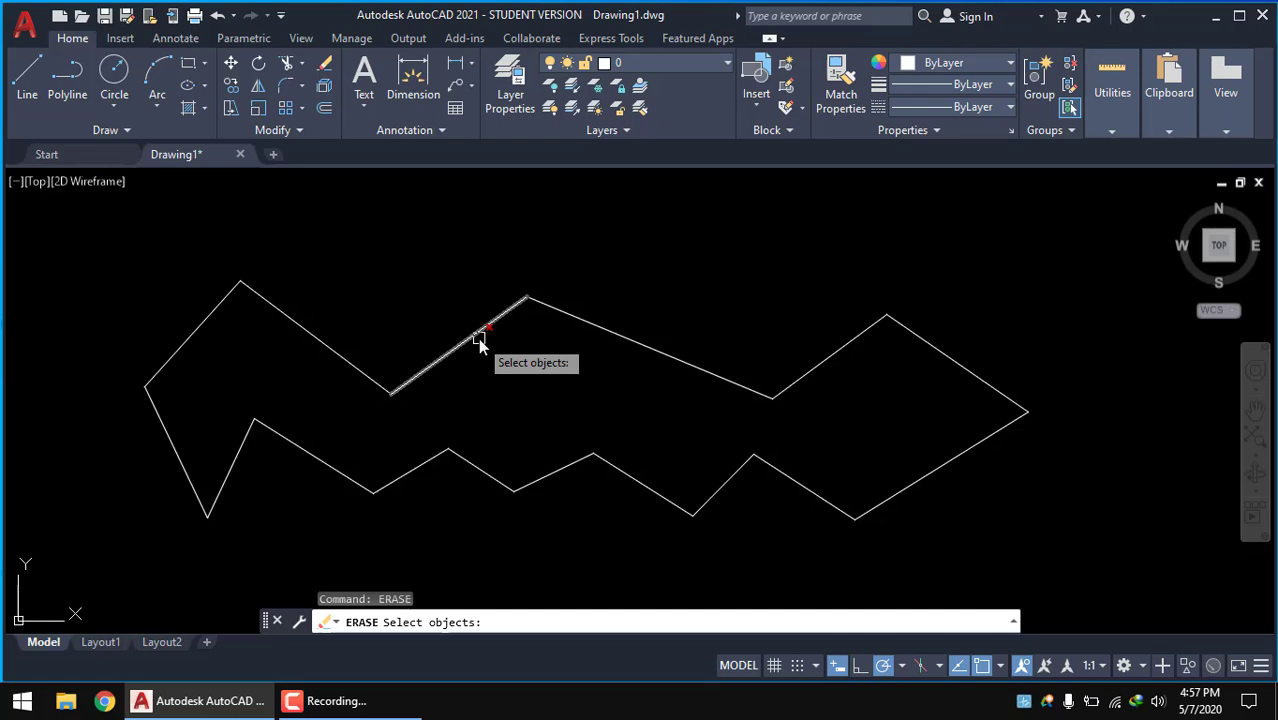
click(479, 338)
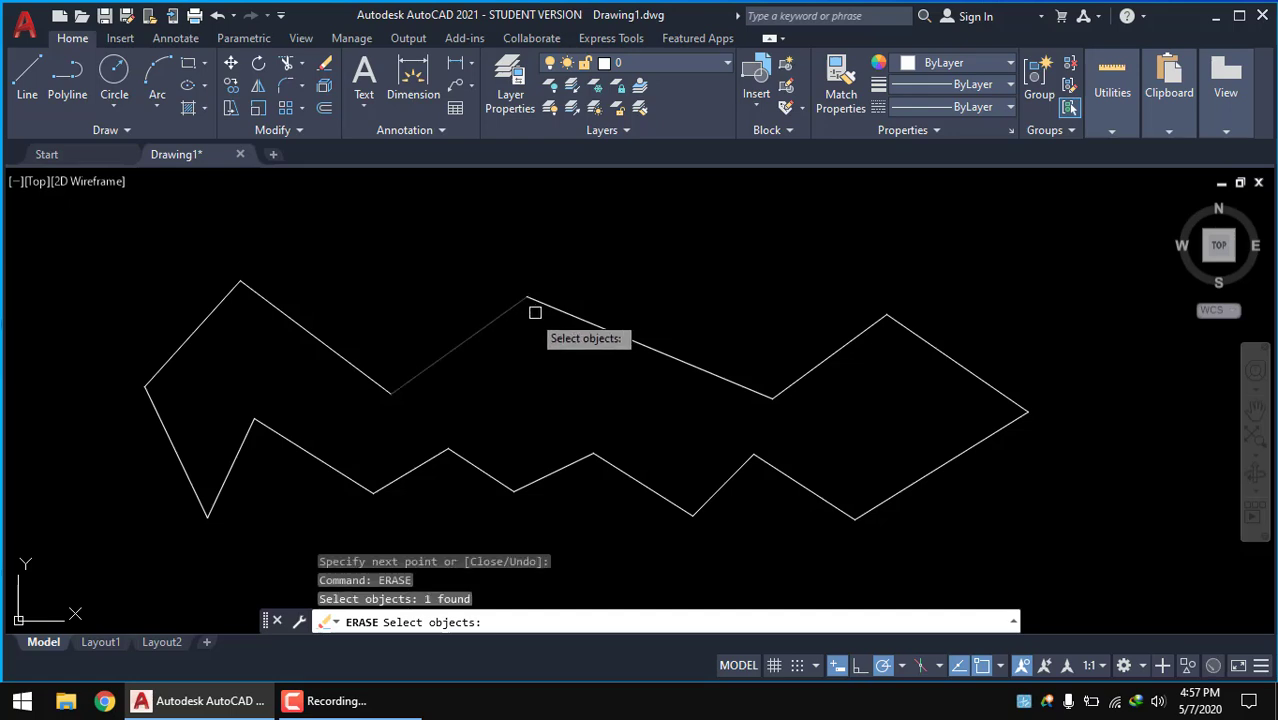
click(548, 306)
click(842, 348)
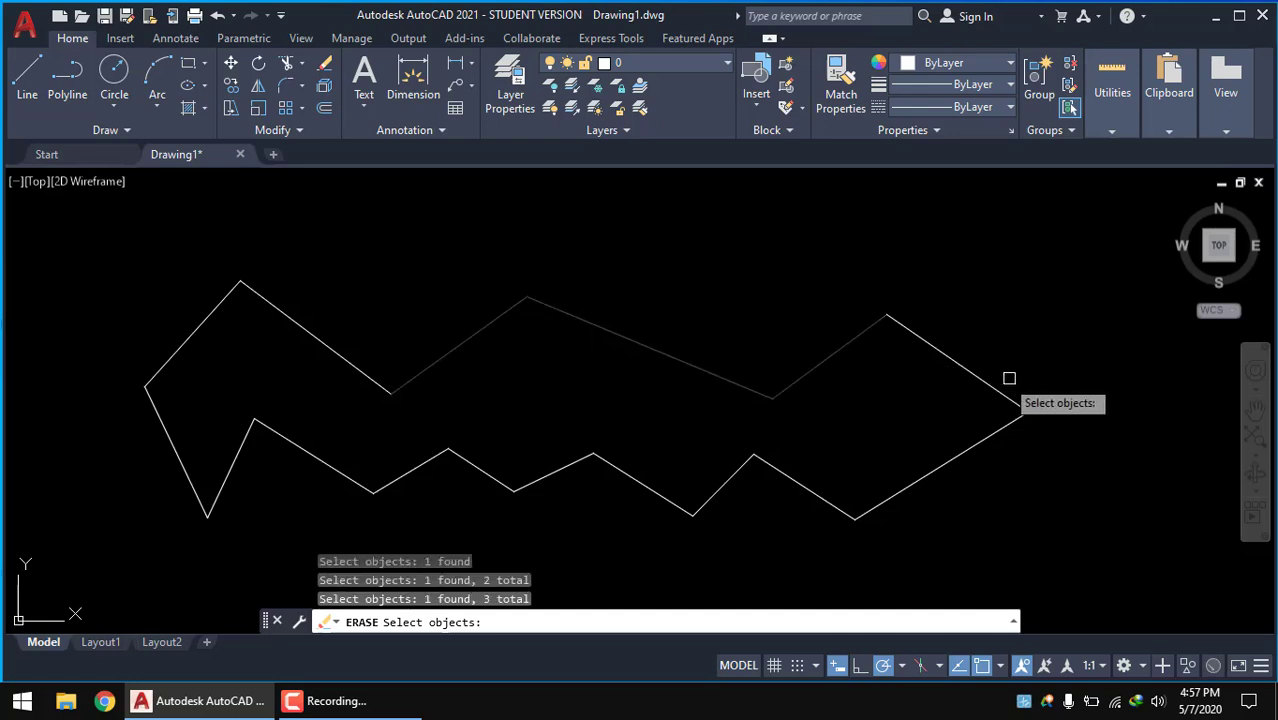
click(1004, 368)
click(944, 391)
click(964, 449)
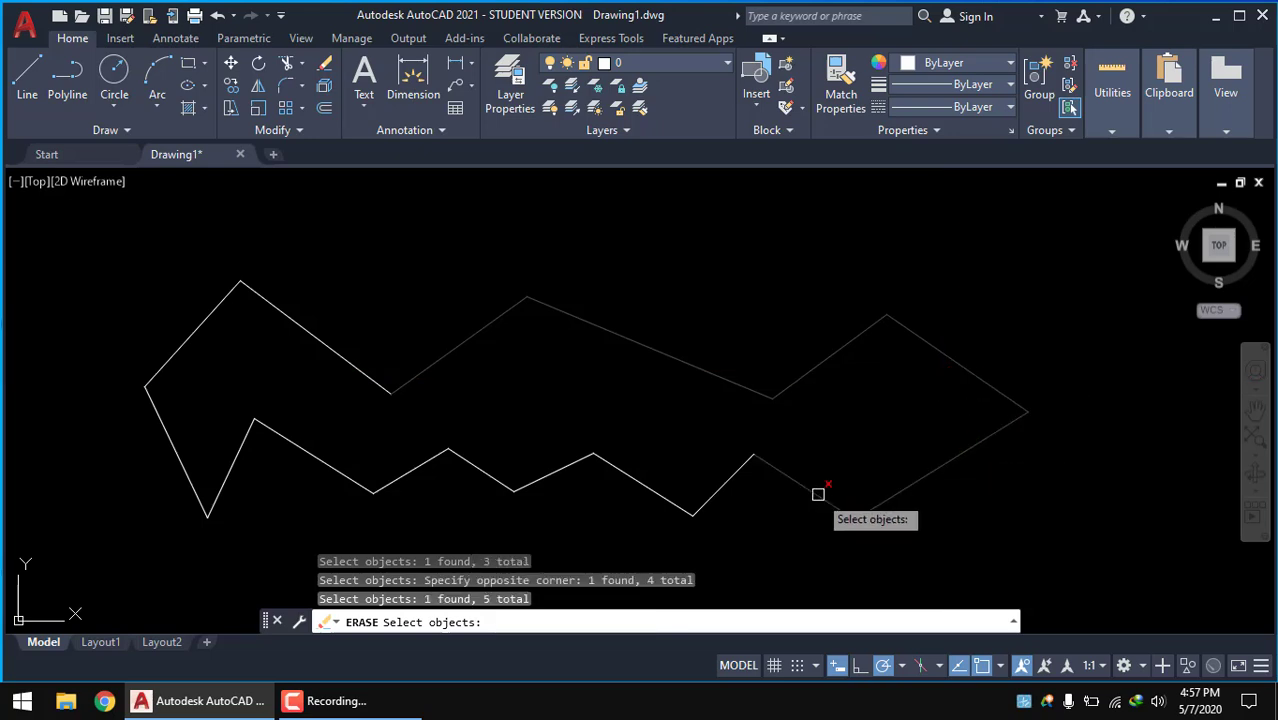
click(817, 493)
- Pick the remaining lower and left segments and erase the whole outline
click(741, 474)
click(658, 488)
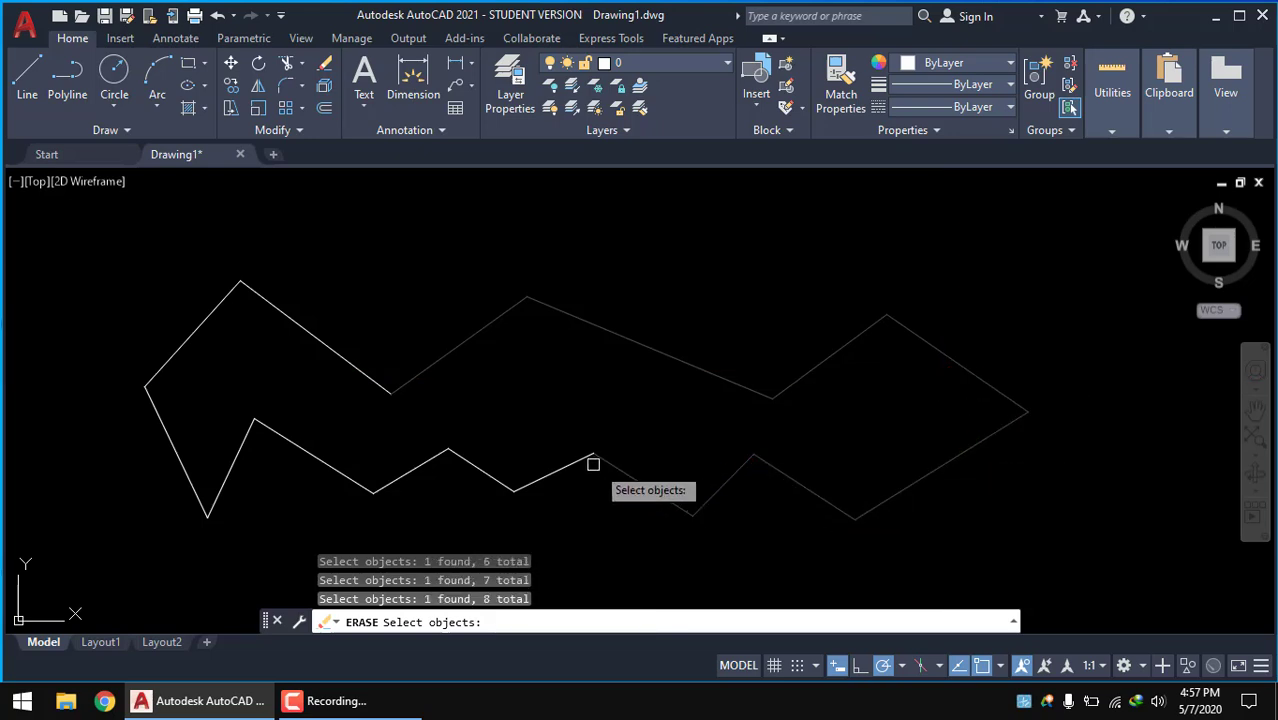
click(480, 470)
click(422, 462)
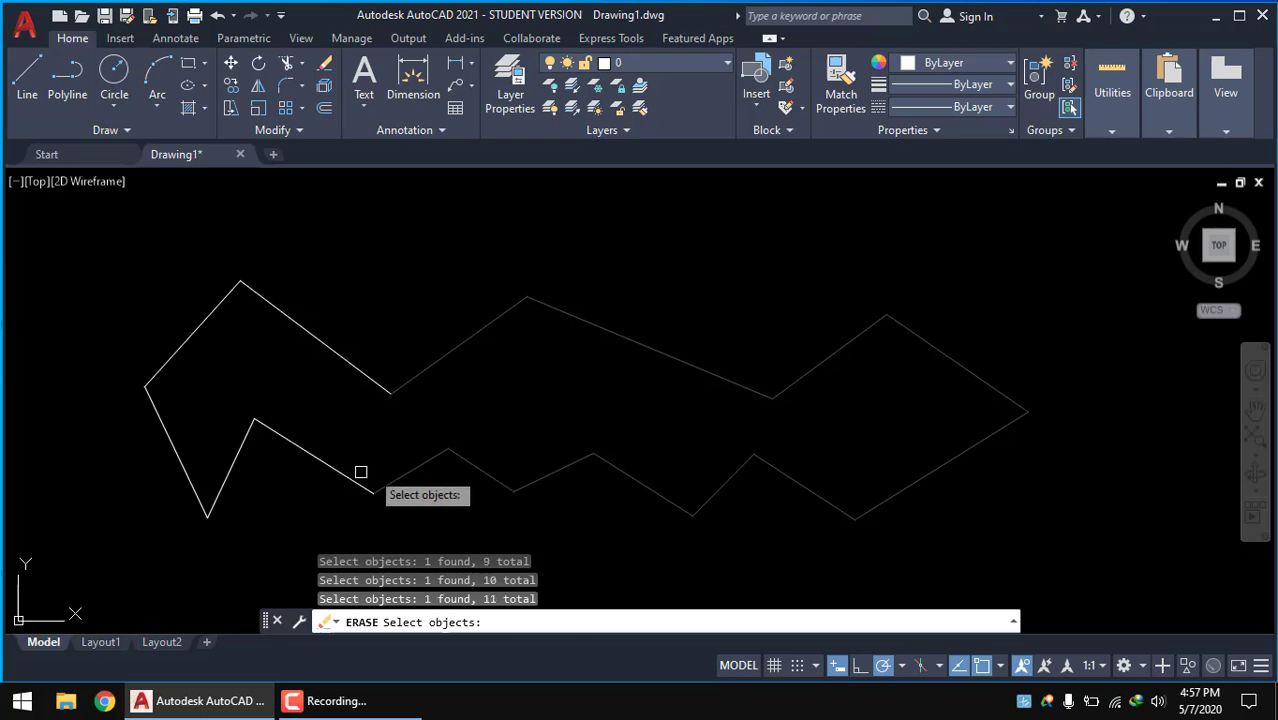
click(345, 475)
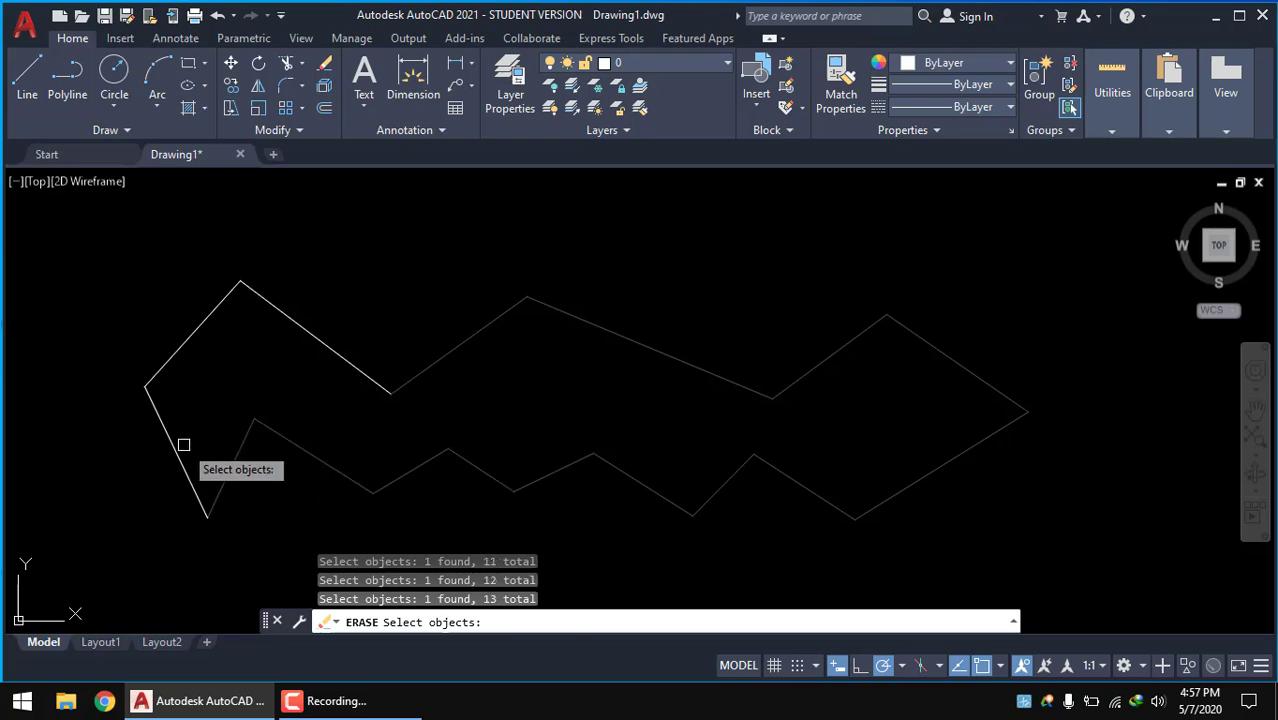
click(172, 356)
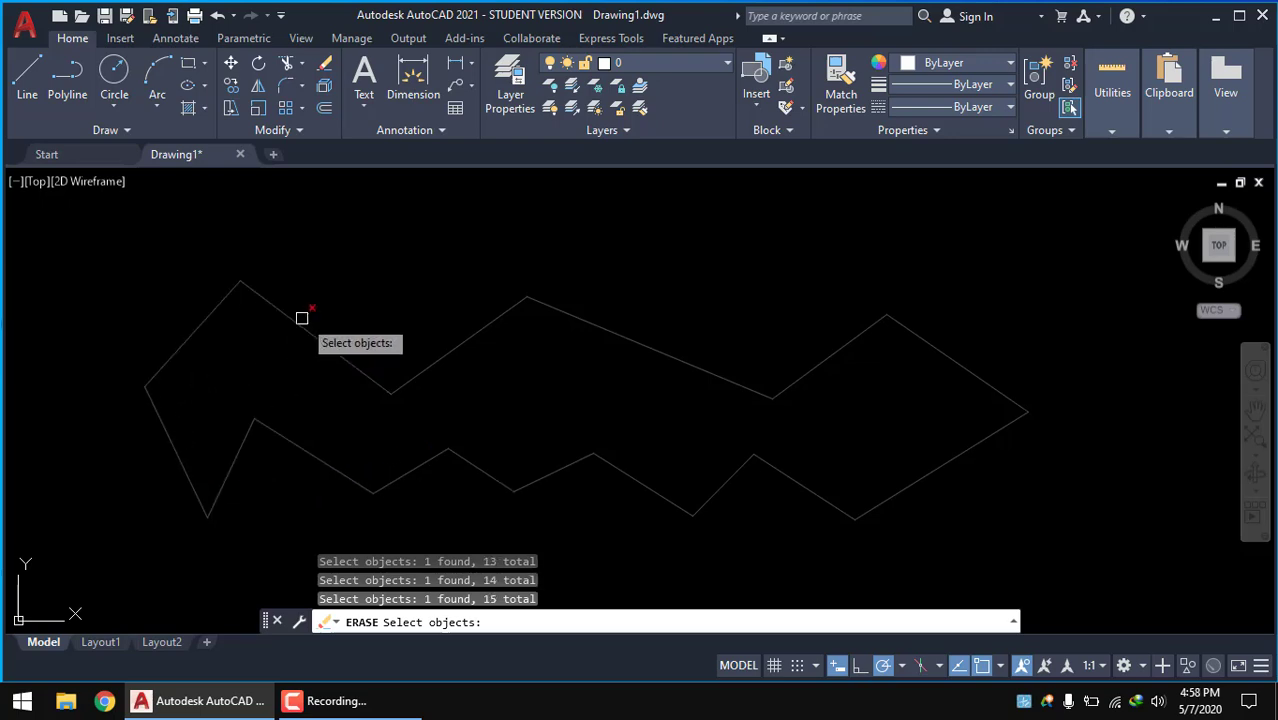
click(600, 329)
key(Return)
mouse_move(705, 305)
middle_down()
mouse_move(768, 292)
mouse_move(744, 266)
middle_up()
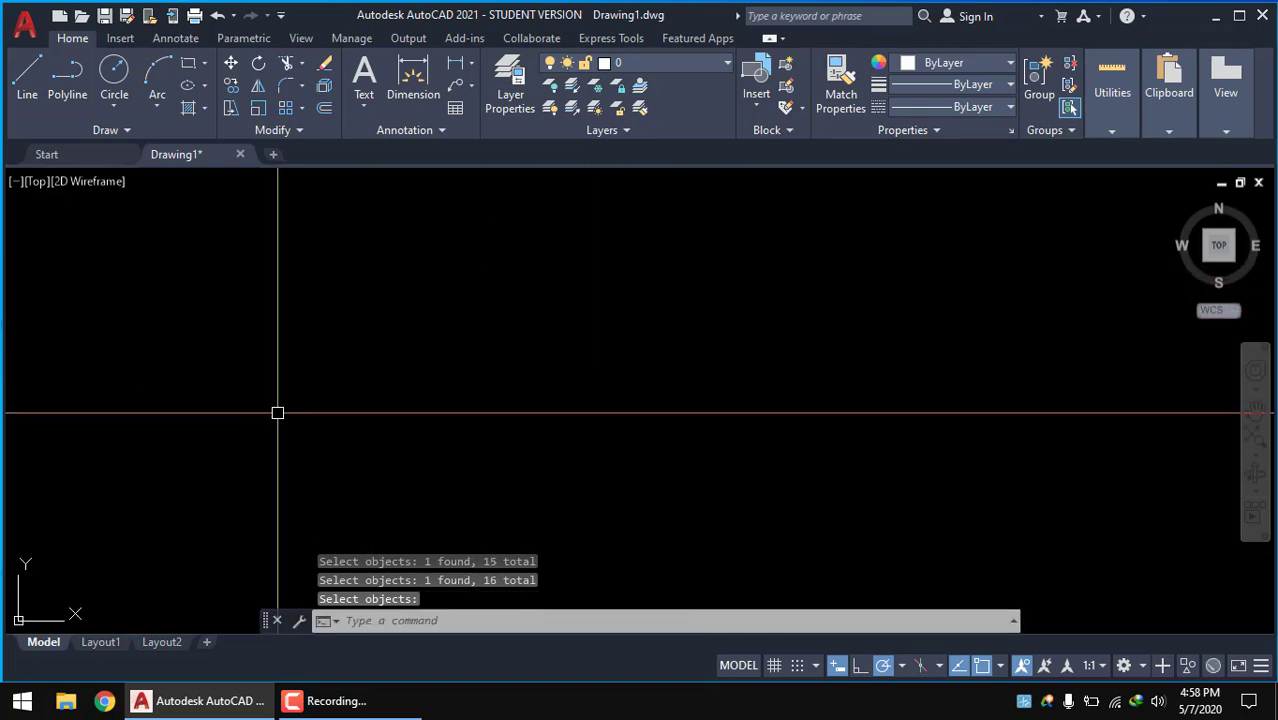
- Draw a small rectangle with its first corner near the drawing's centre
middle_drag(289, 412, 423, 388)
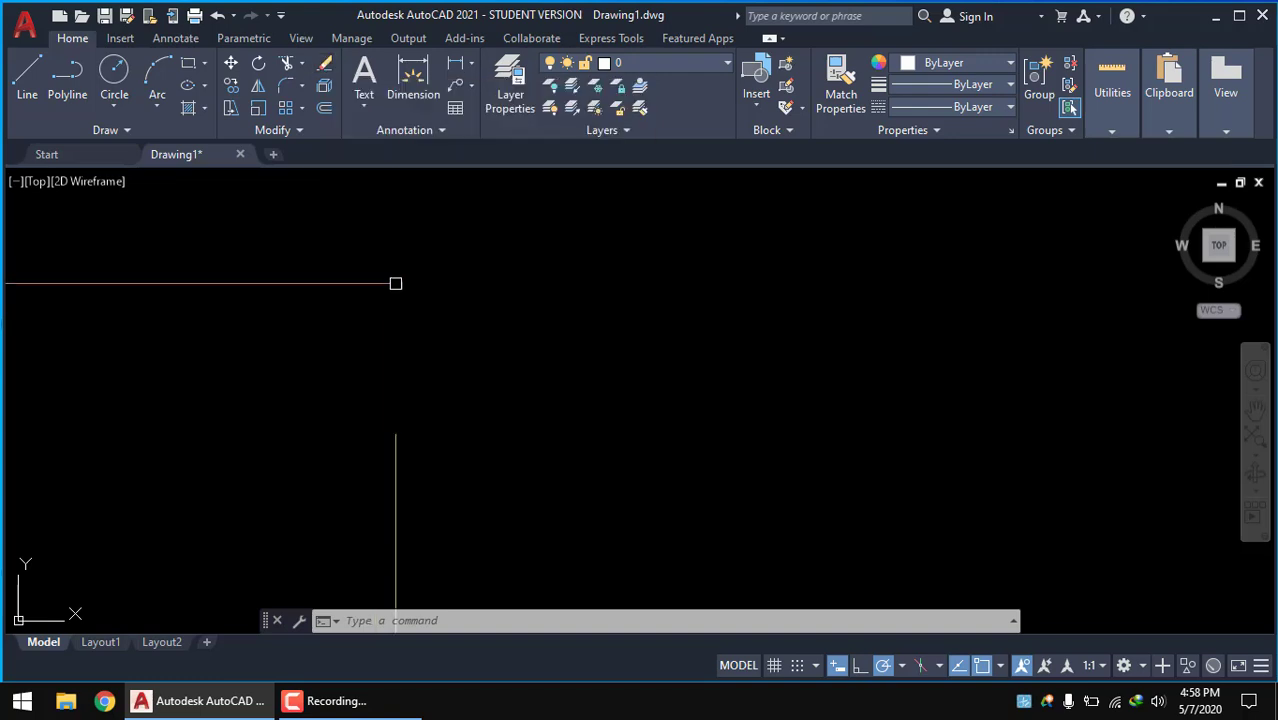
middle_drag(354, 340, 368, 313)
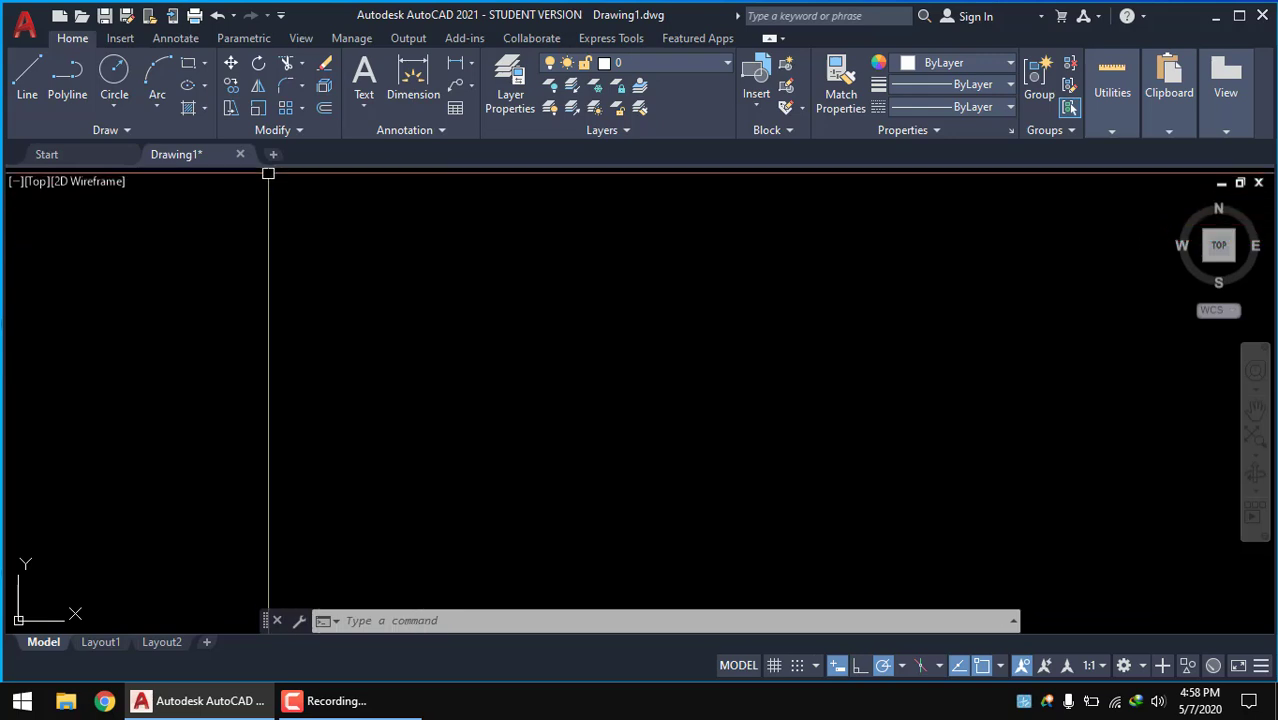
click(205, 63)
click(219, 90)
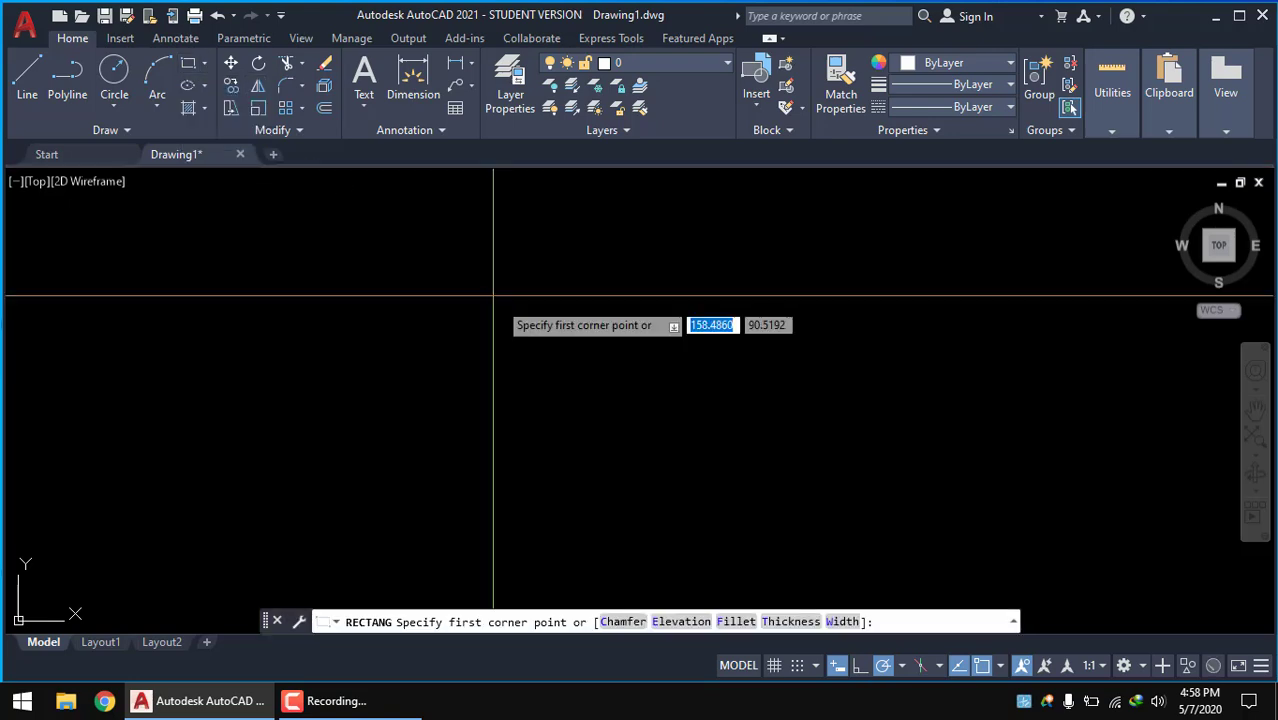
click(394, 341)
click(472, 403)
- Window-select the rectangle and COPY it to three evenly spaced points to the right
click(518, 434)
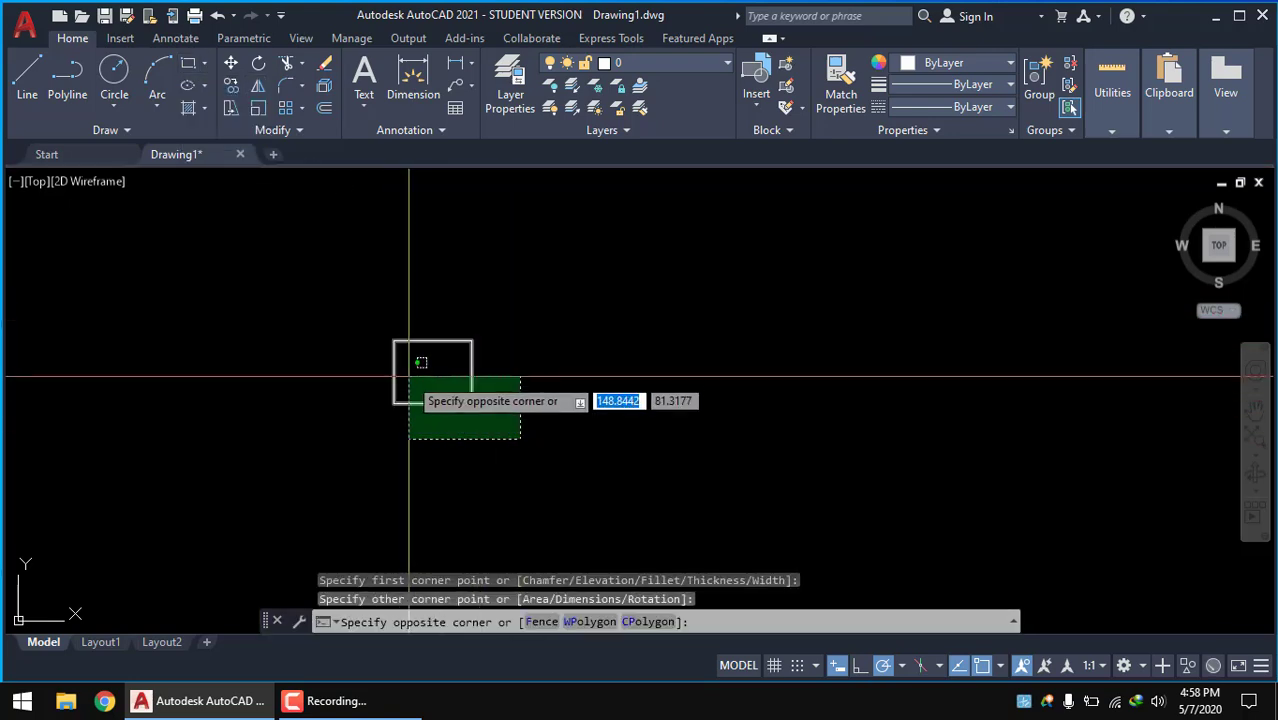
click(416, 372)
text(co)
key(Return)
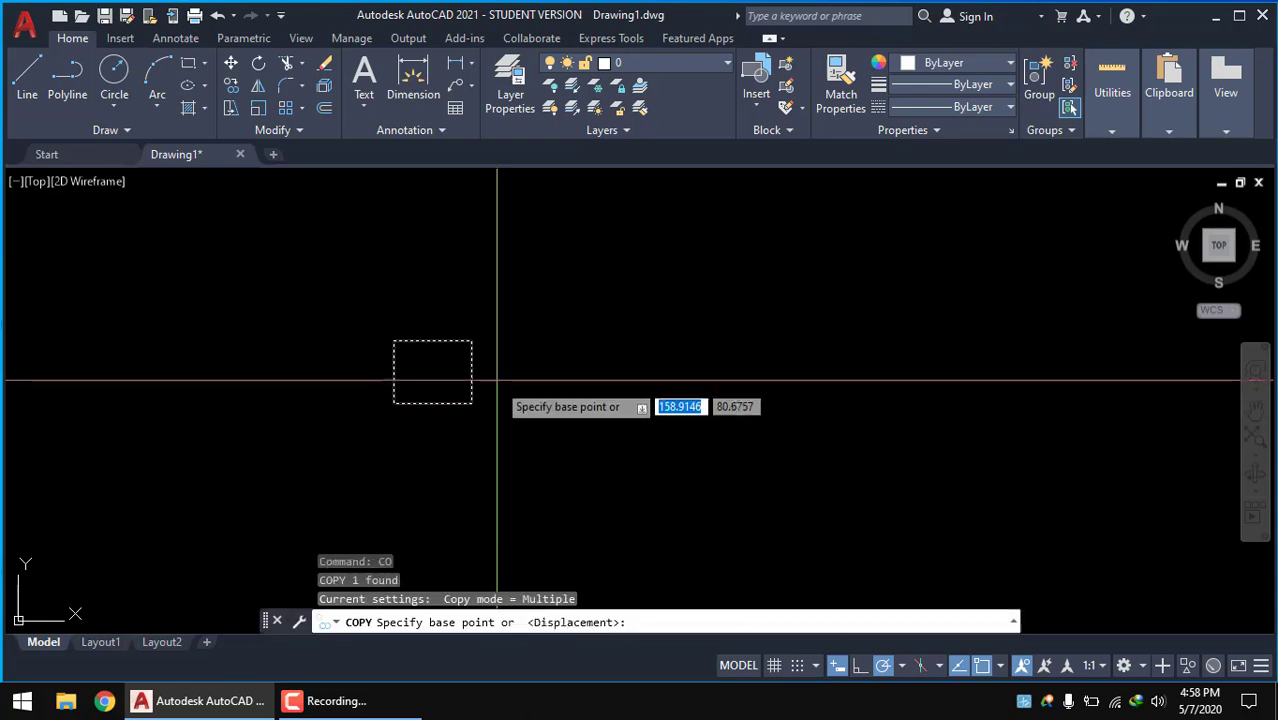
click(497, 378)
click(627, 378)
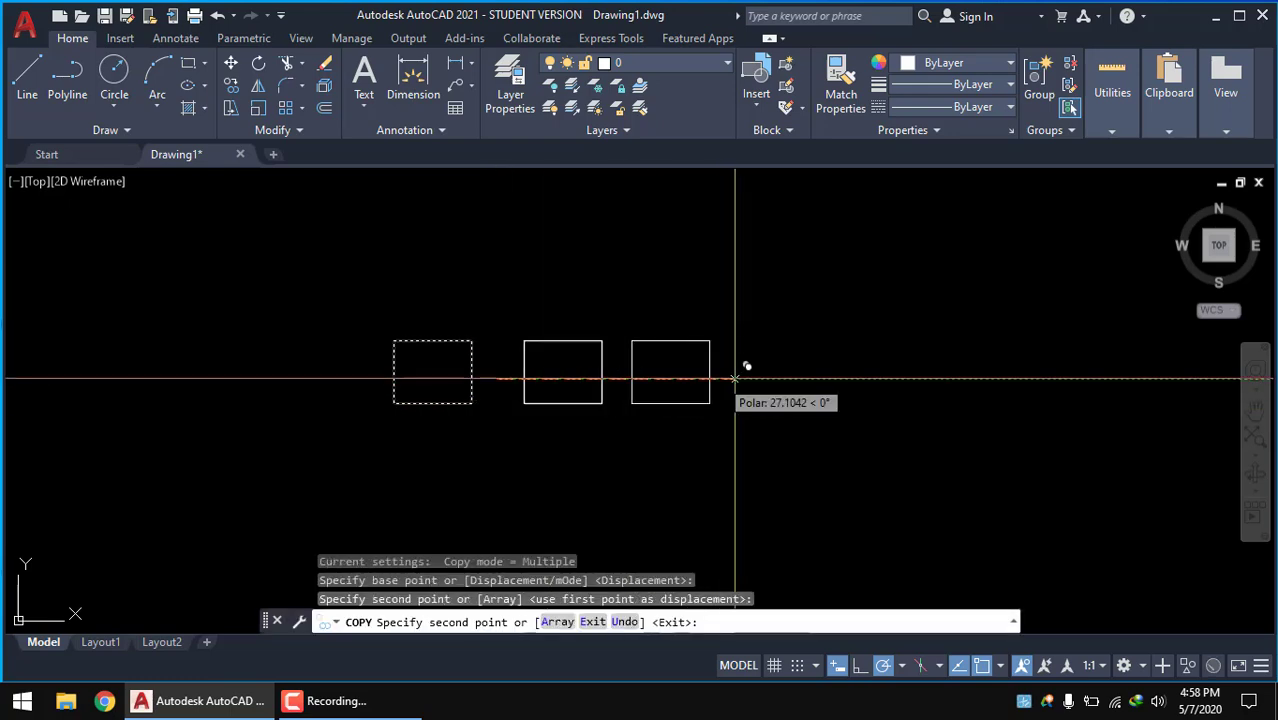
click(739, 378)
click(870, 378)
key(Return)
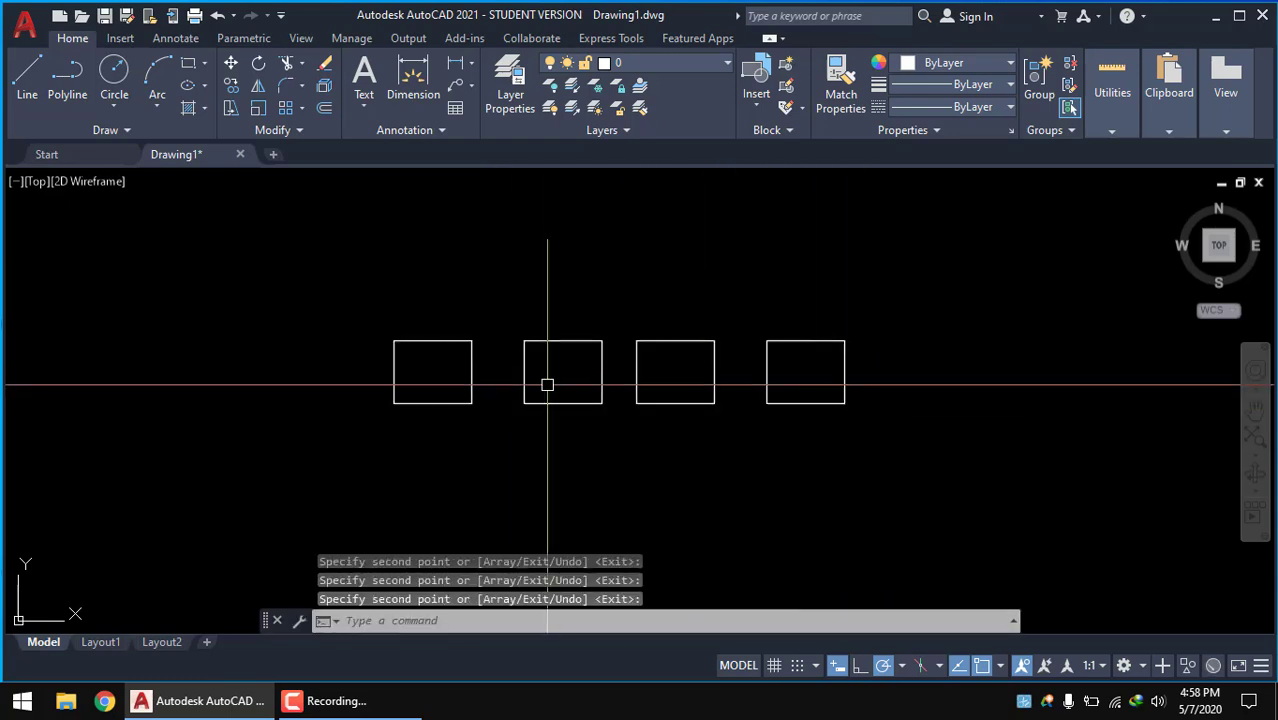
scroll(528, 380, up, 4)
- Draw small squares overlapping the top corners of the first and second rectangles
click(193, 66)
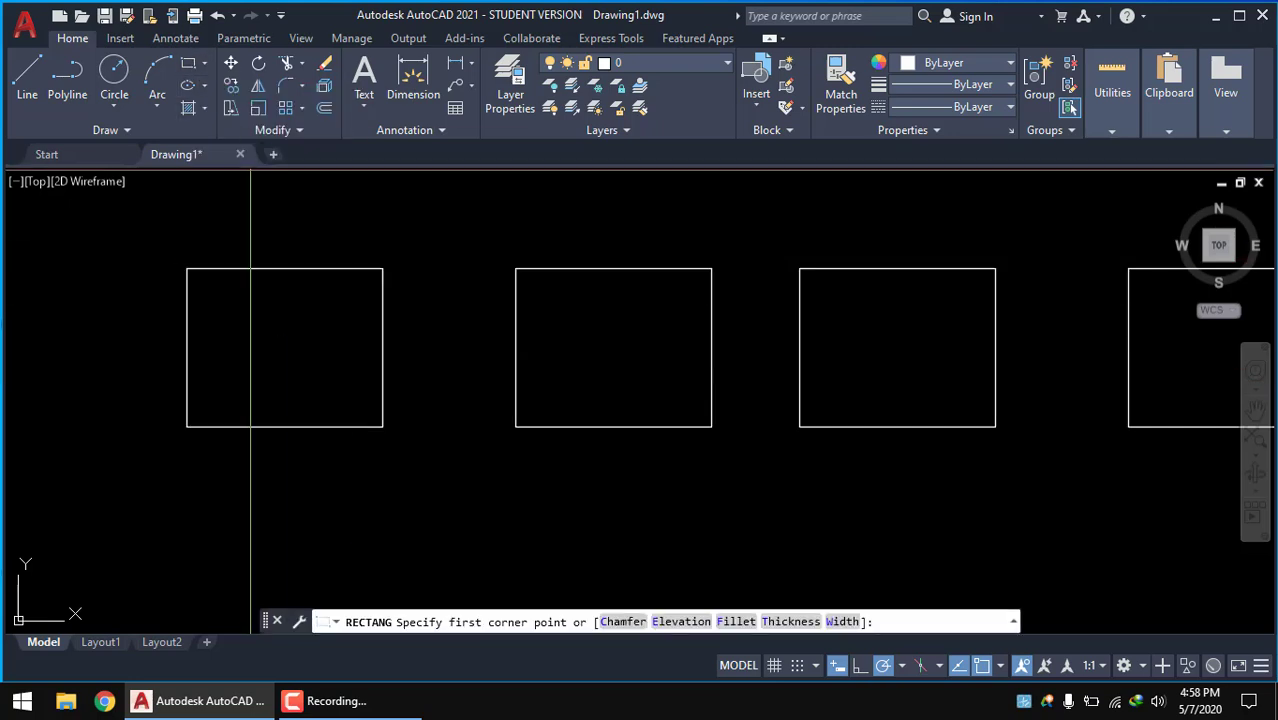
click(365, 252)
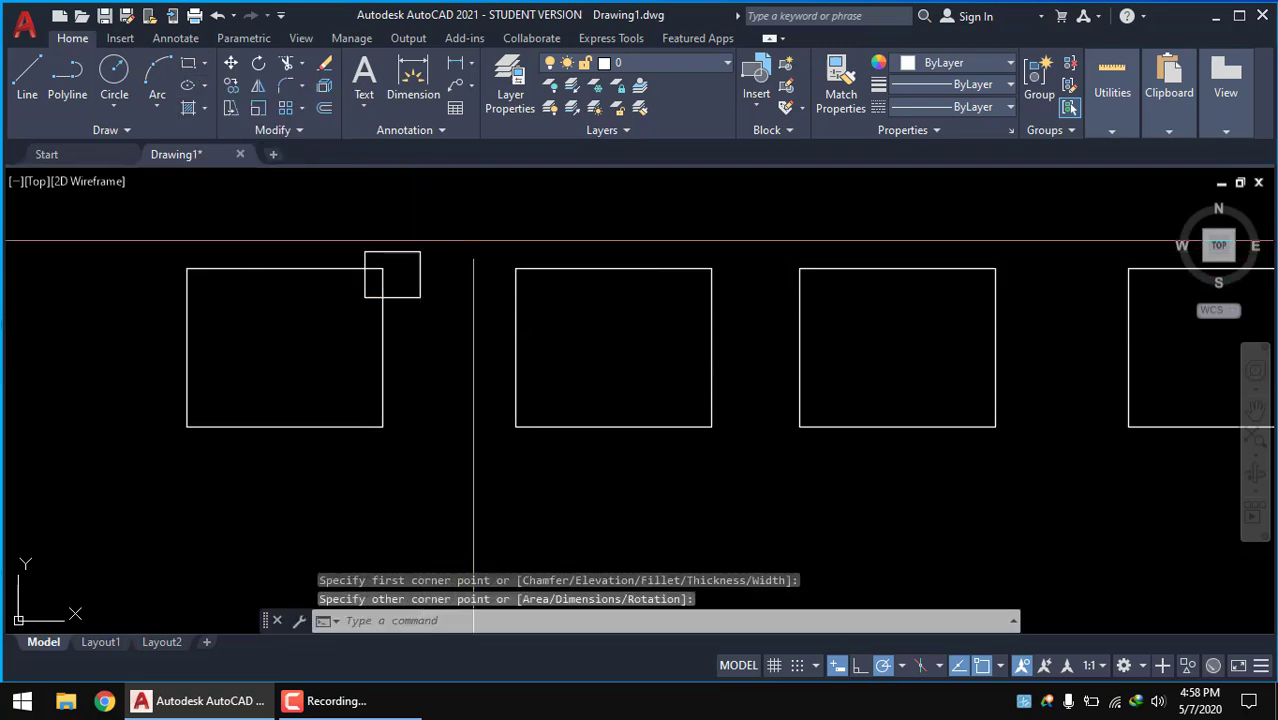
key(Return)
click(476, 230)
click(553, 297)
key(Return)
click(760, 228)
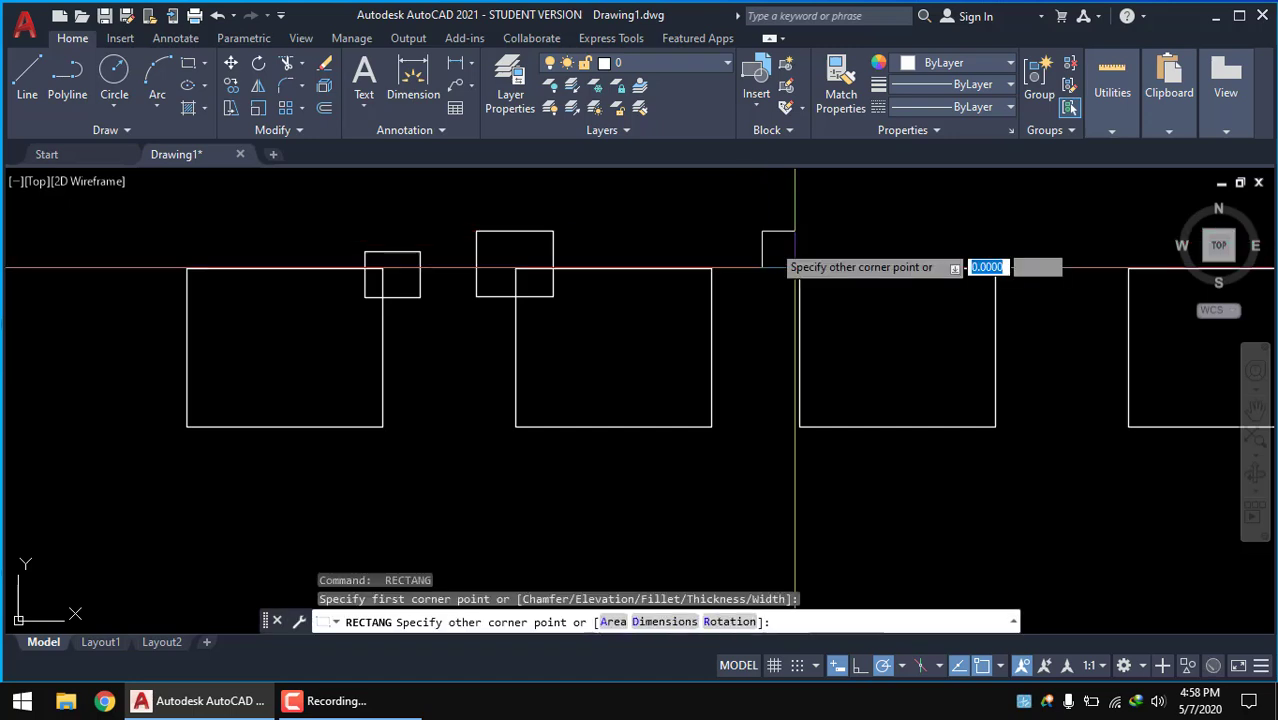
- Draw the squares over the third and fourth rectangles, then pan to centre the row
click(842, 297)
scroll(332, 317, down, 2)
key(Return)
click(807, 263)
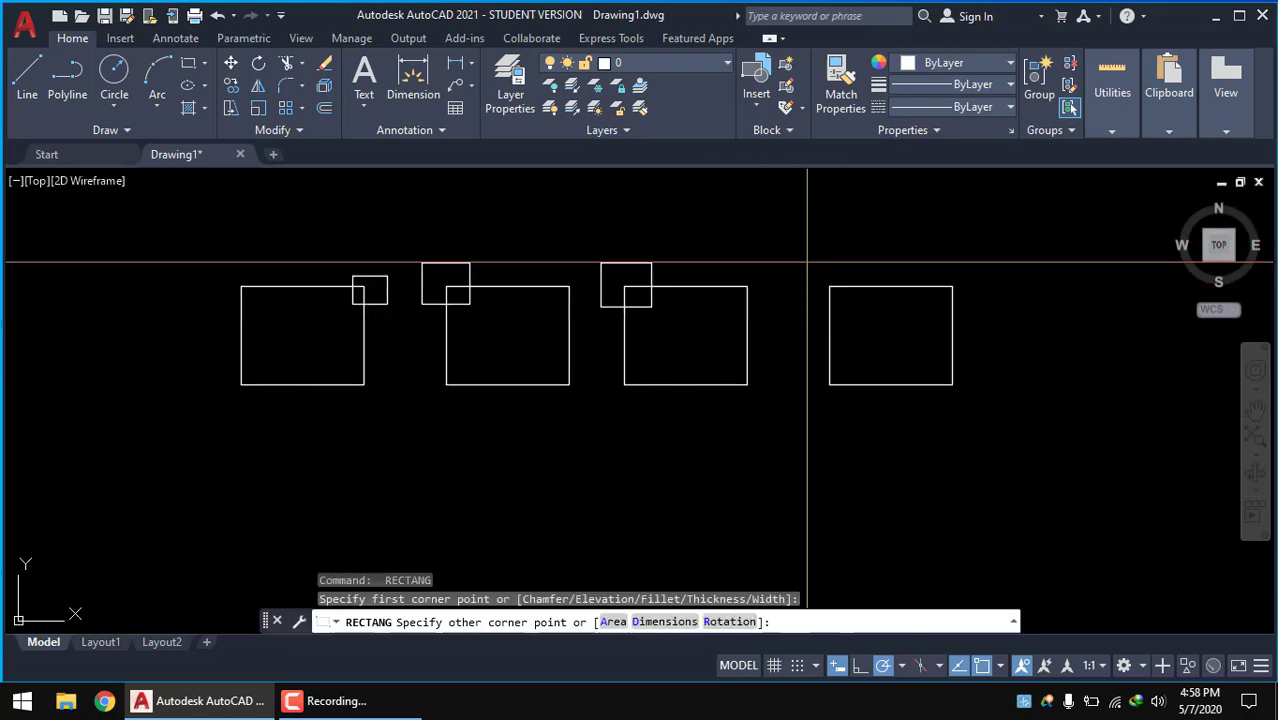
click(848, 311)
scroll(523, 328, up, 2)
middle_drag(523, 328, 548, 355)
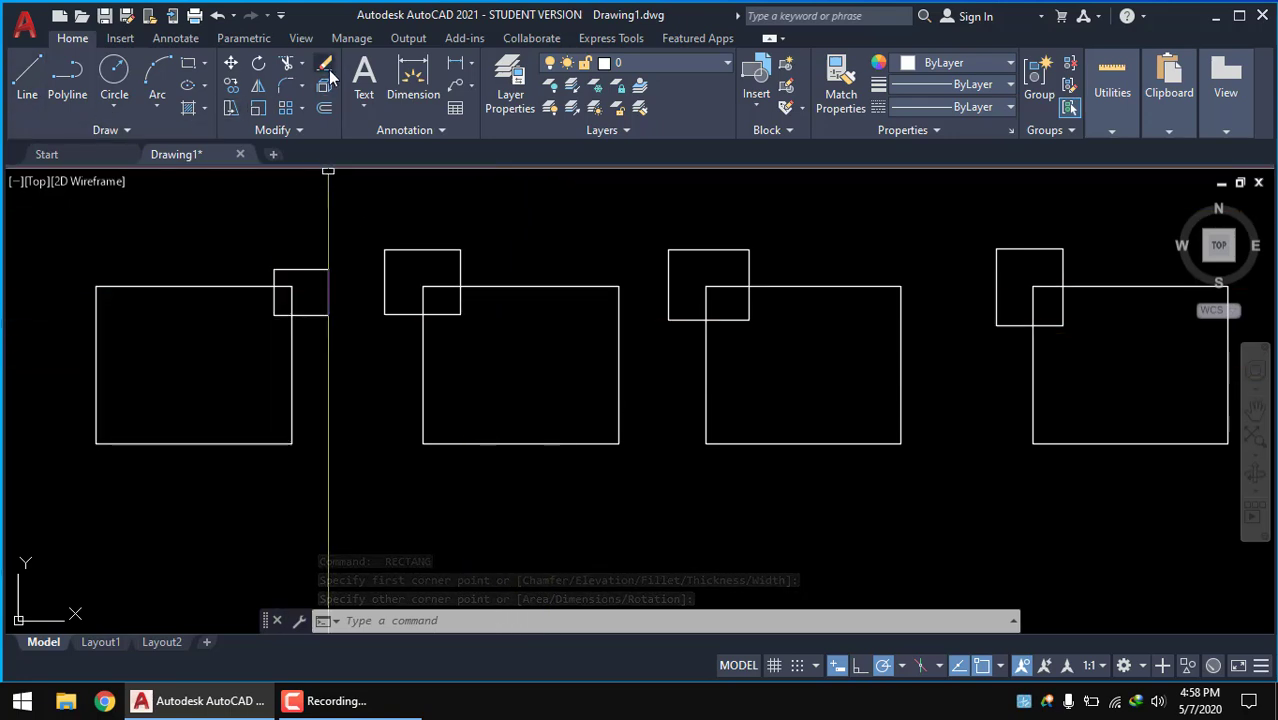
mouse_move(245, 370)
middle_down()
mouse_move(304, 401)
mouse_move(218, 407)
middle_up()
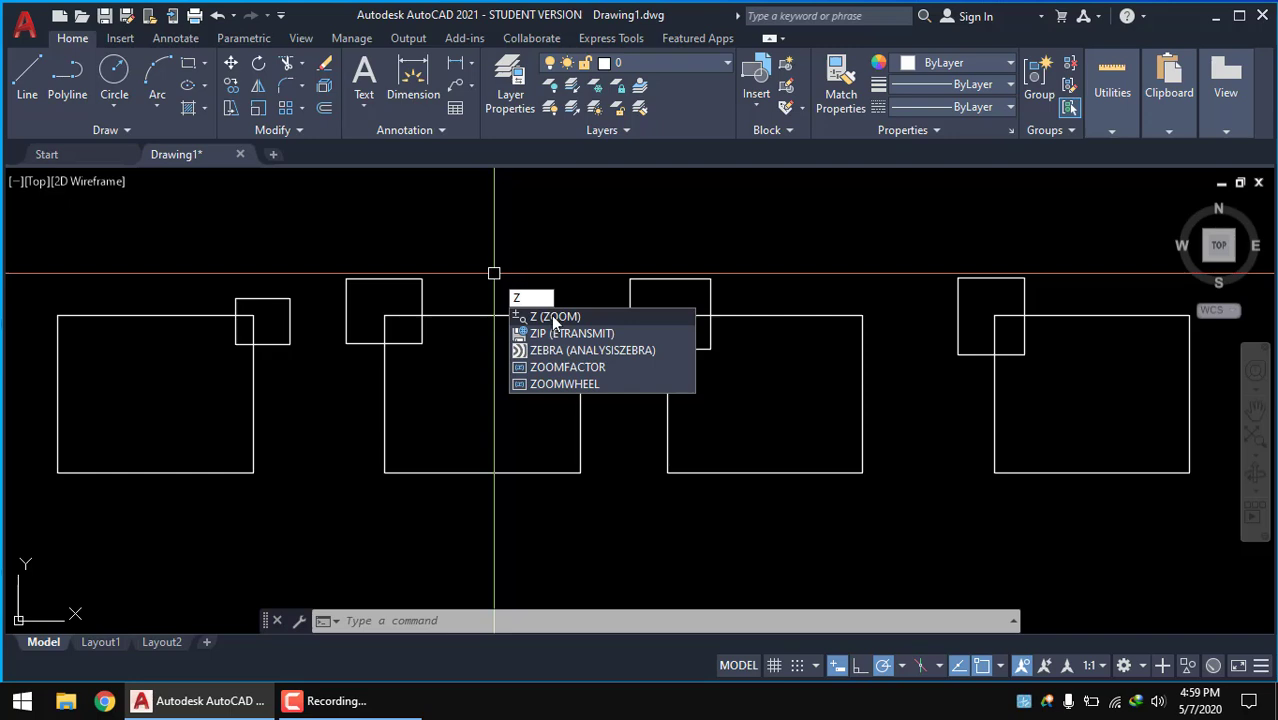
- Zoom All to show the four pairs, then window-select the second rectangle and its square
click(553, 318)
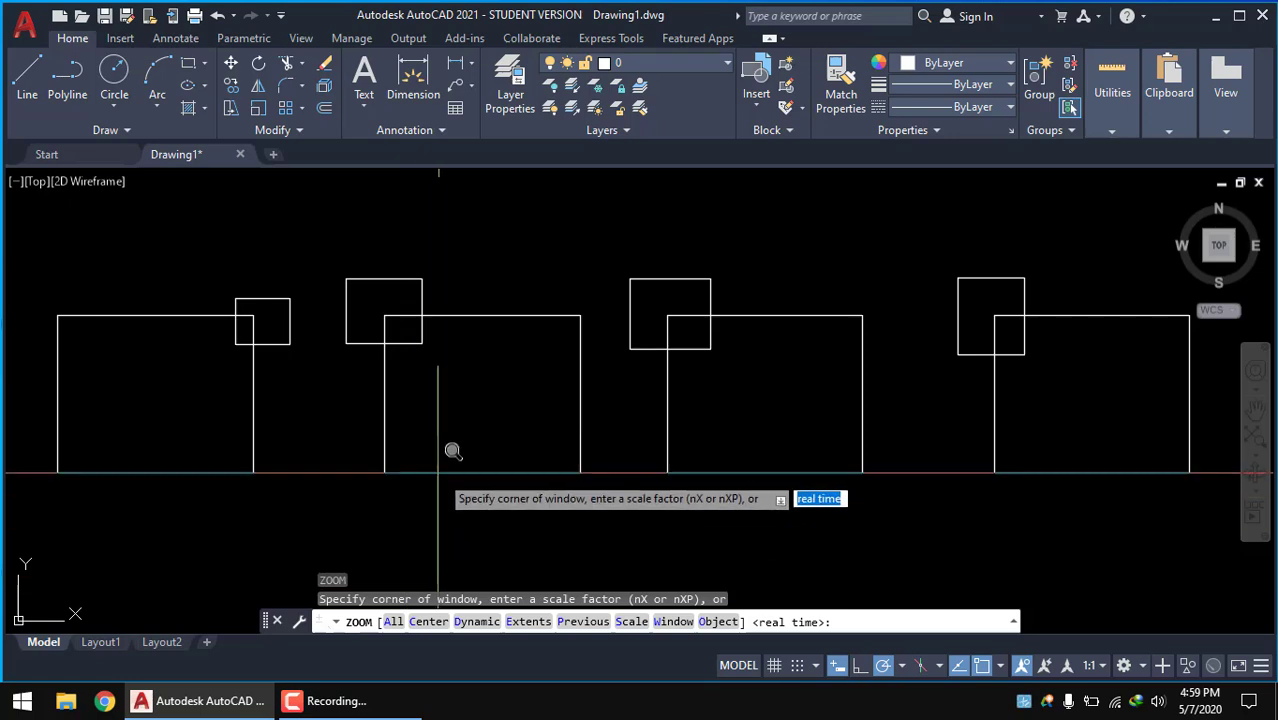
scroll(490, 407, up, 5)
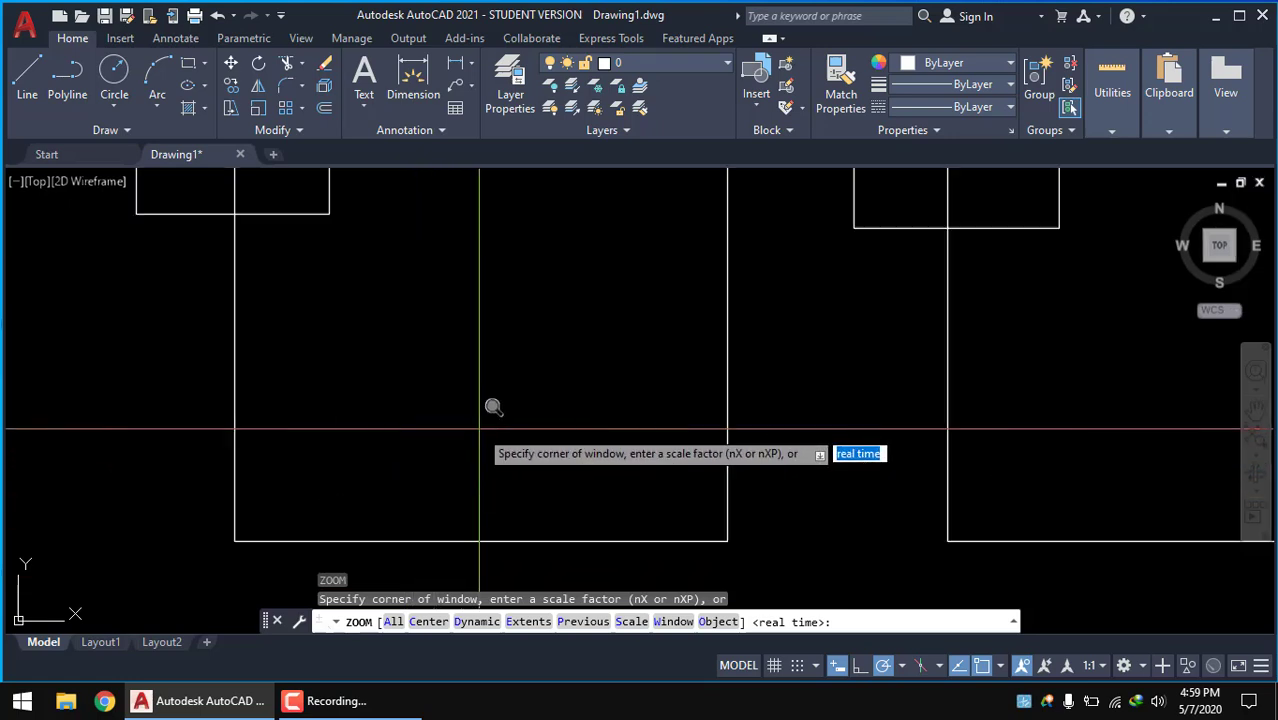
scroll(499, 414, down, 1)
scroll(434, 480, up, 1)
scroll(434, 480, down, 2)
scroll(435, 470, up, 2)
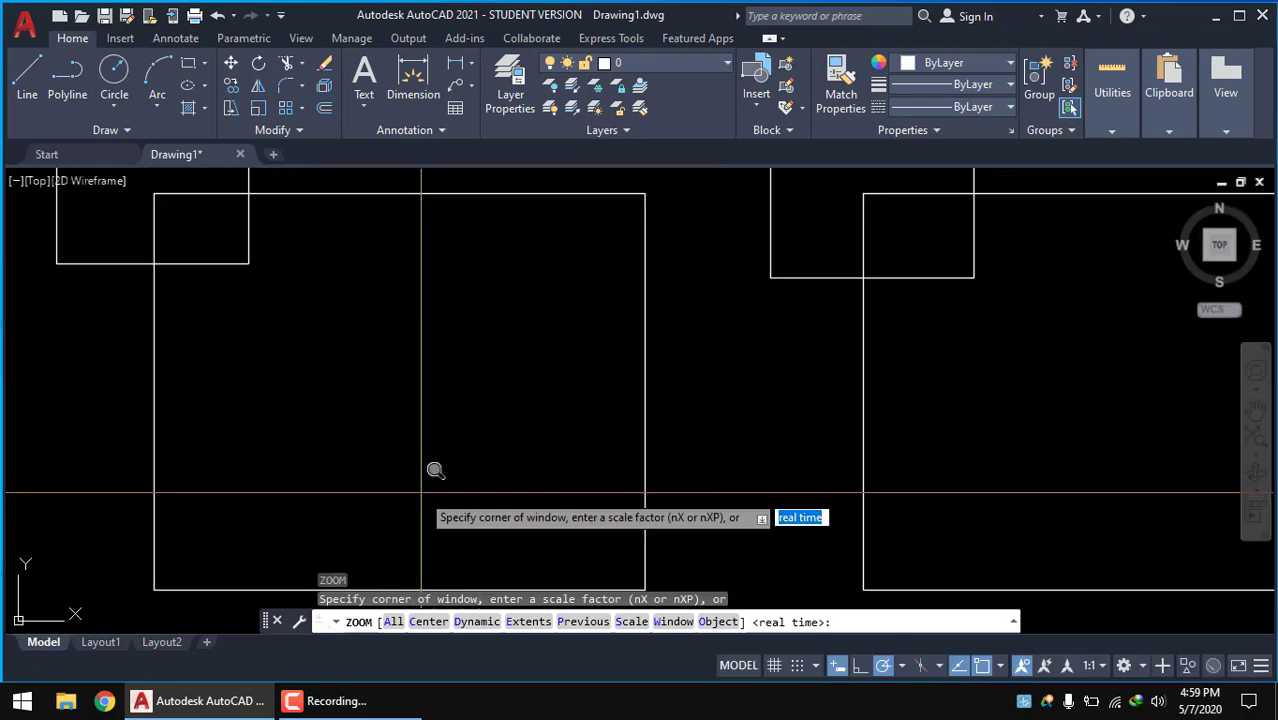
scroll(442, 490, down, 3)
scroll(500, 488, up, 3)
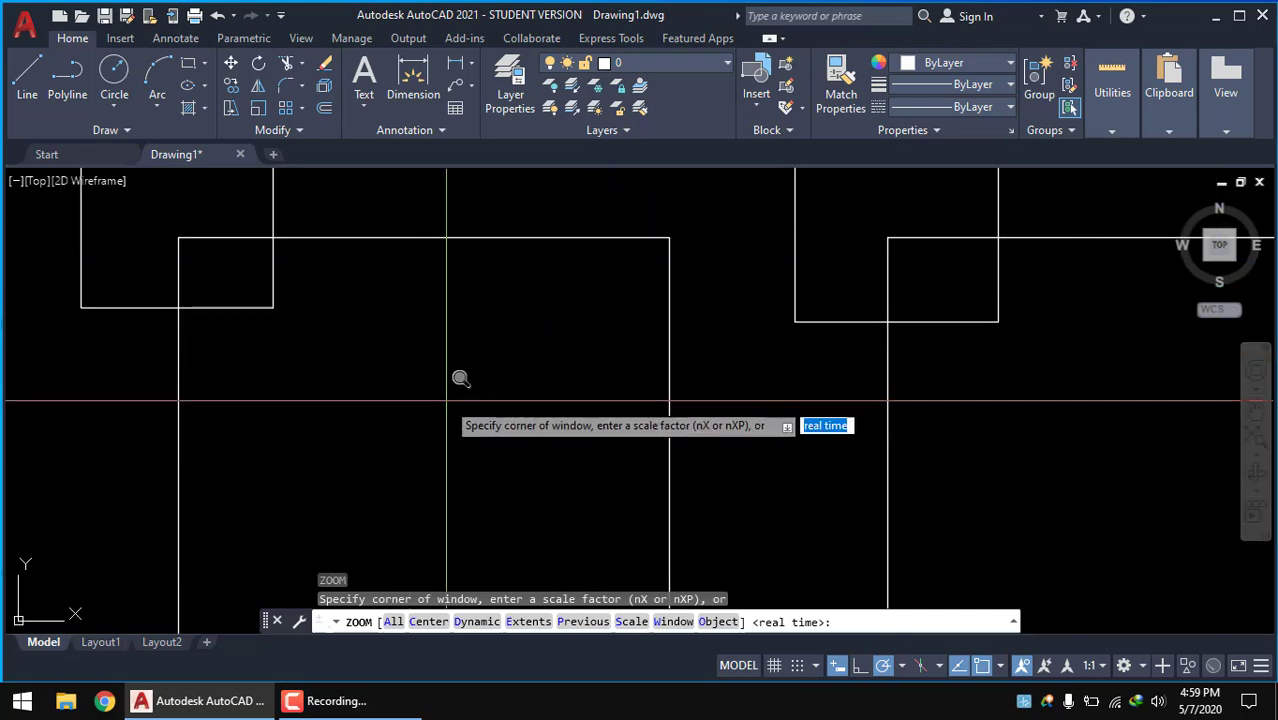
click(394, 621)
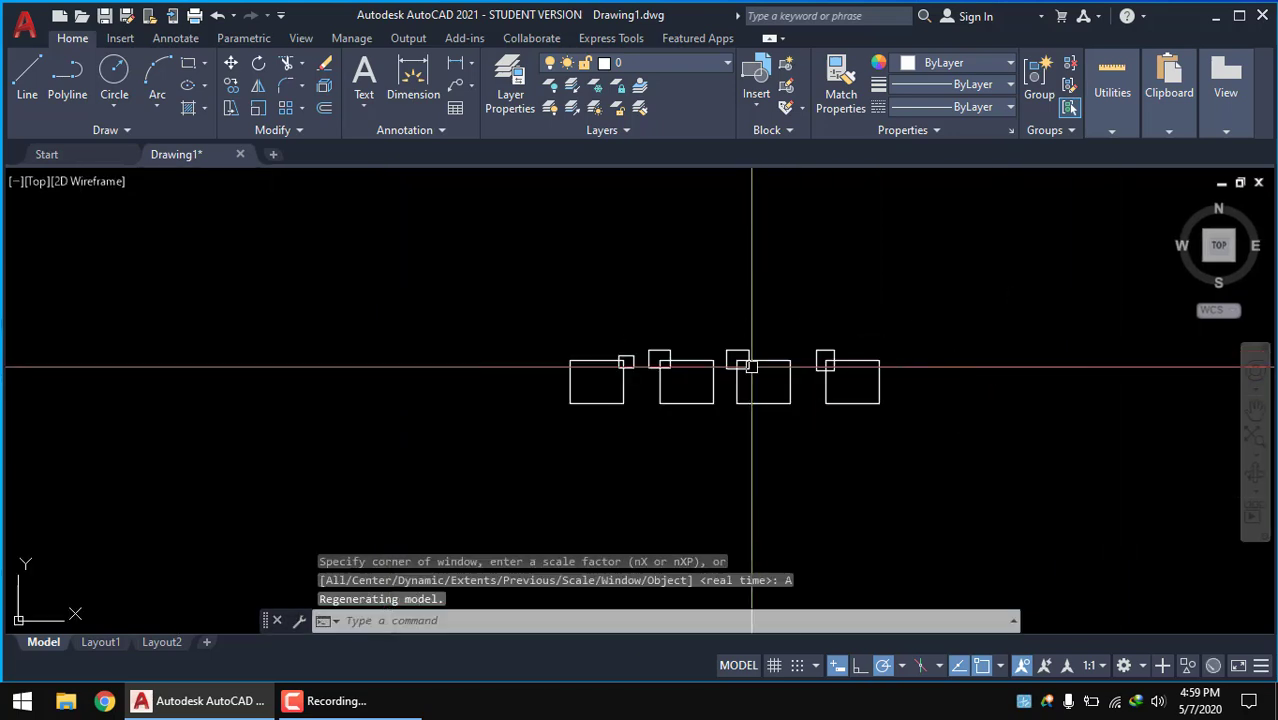
scroll(725, 426, up, 2)
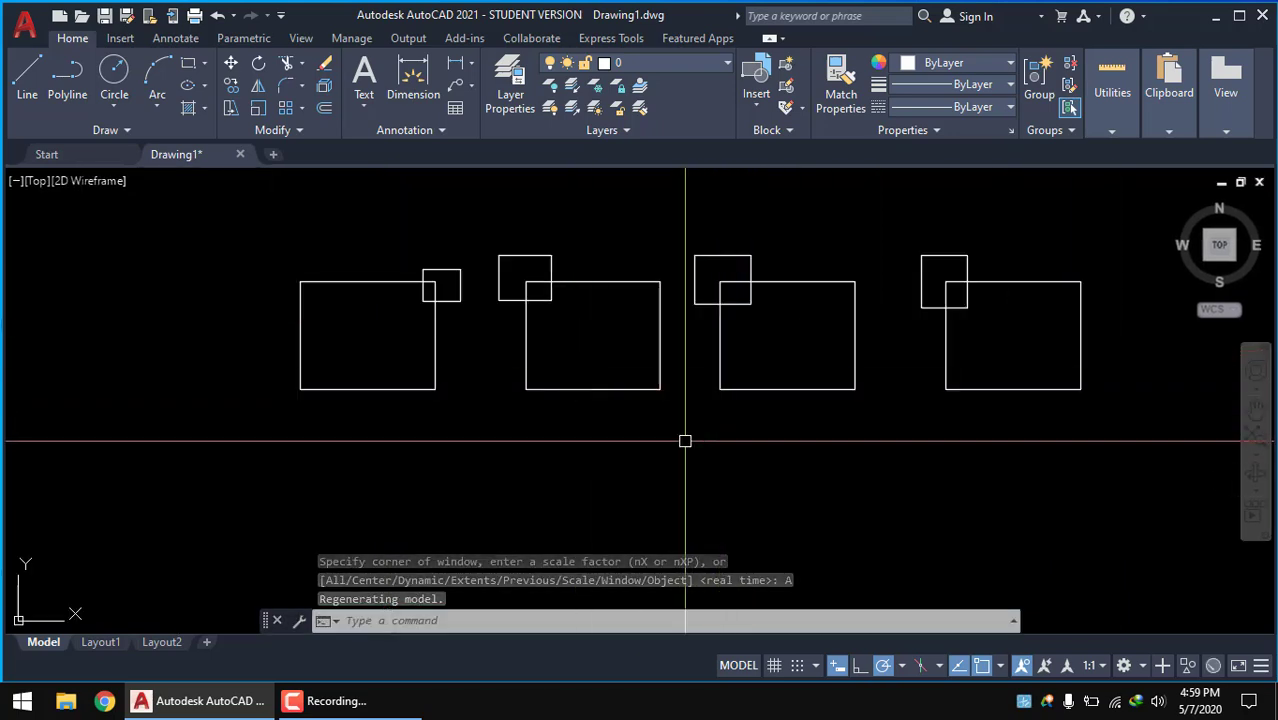
click(685, 440)
click(510, 280)
text(co)
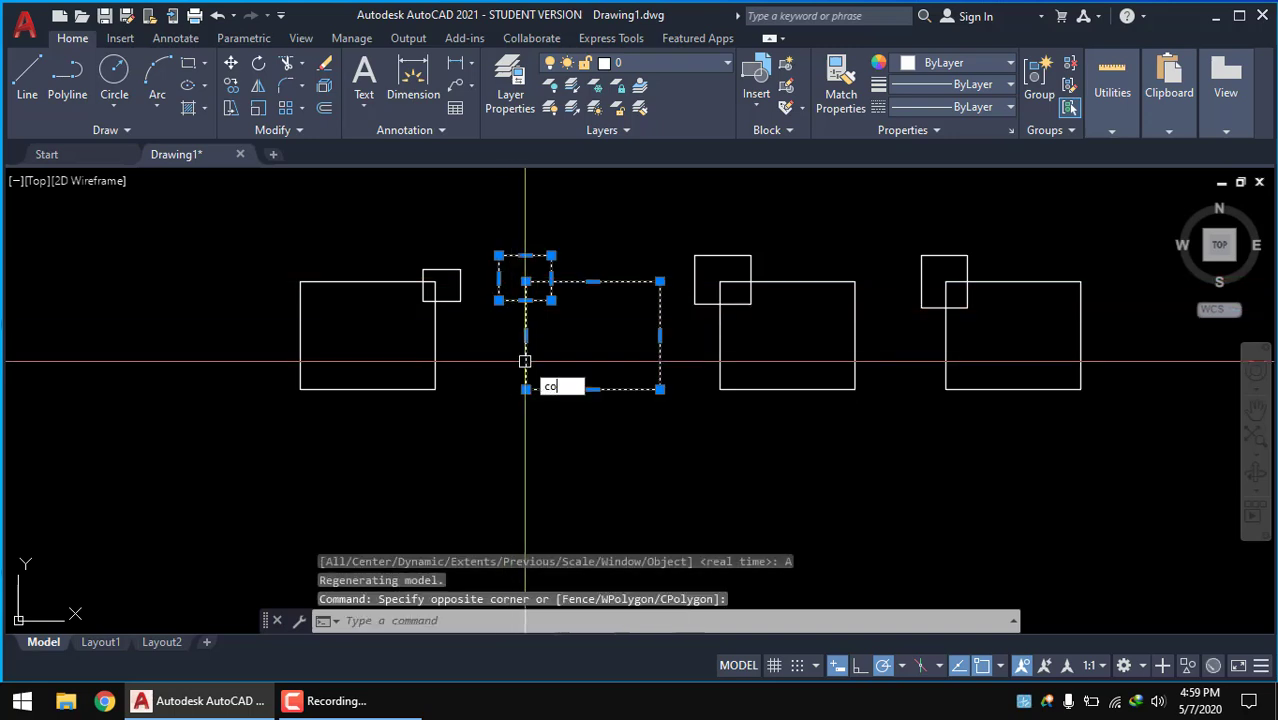
- Copy the selected second pair to a spot far to the right of the row
key(Return)
click(525, 388)
scroll(395, 383, down, 8)
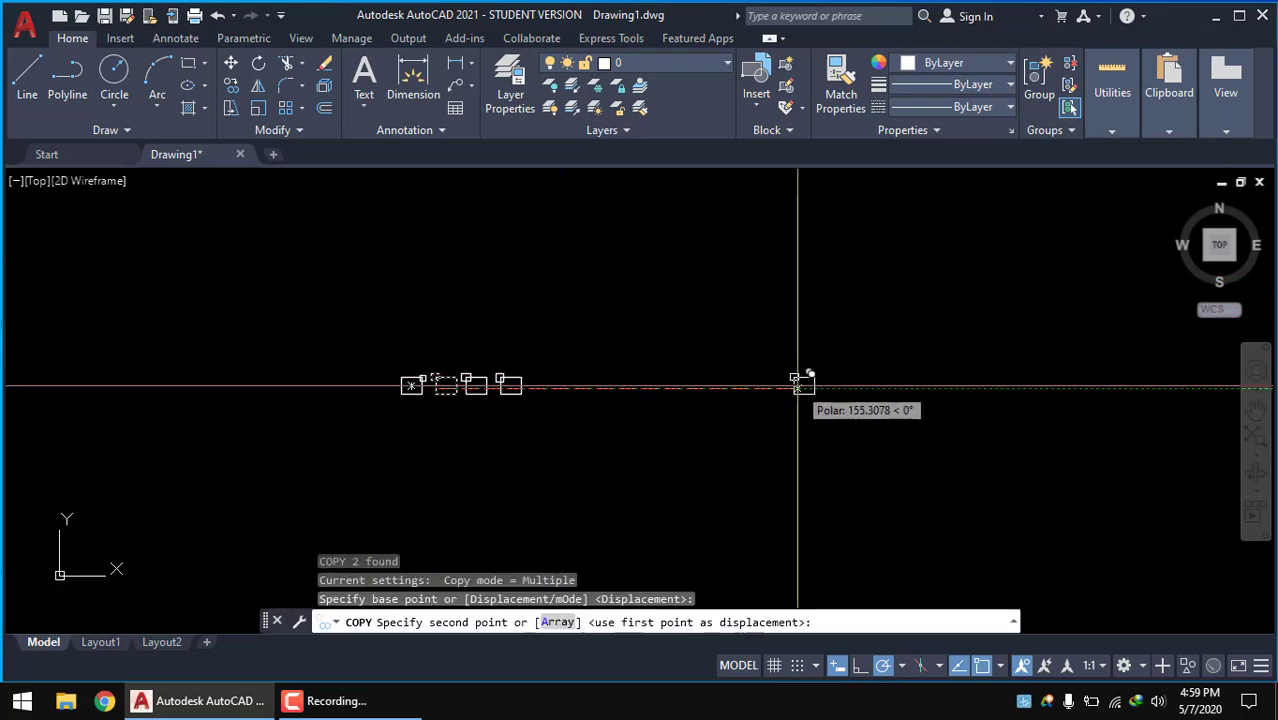
click(662, 384)
key(Return)
scroll(410, 405, up, 4)
scroll(429, 368, up, 3)
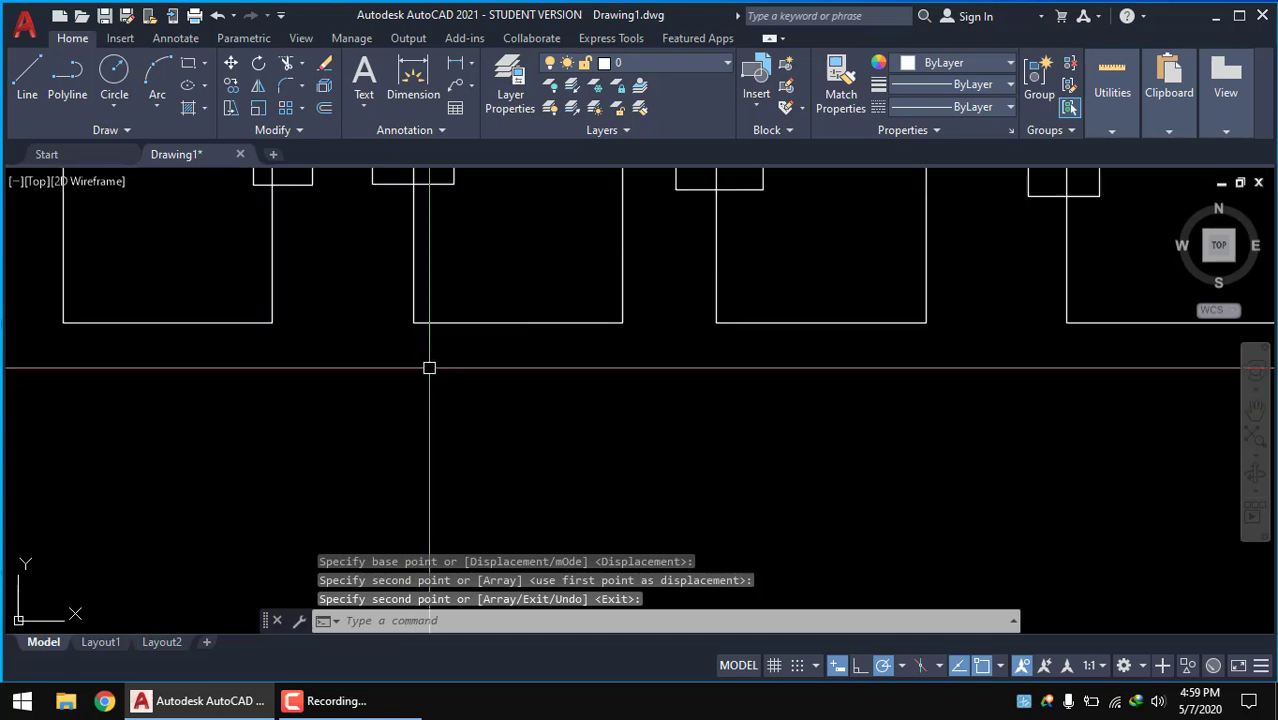
mouse_move(429, 368)
middle_down()
mouse_move(471, 519)
mouse_move(399, 542)
middle_up()
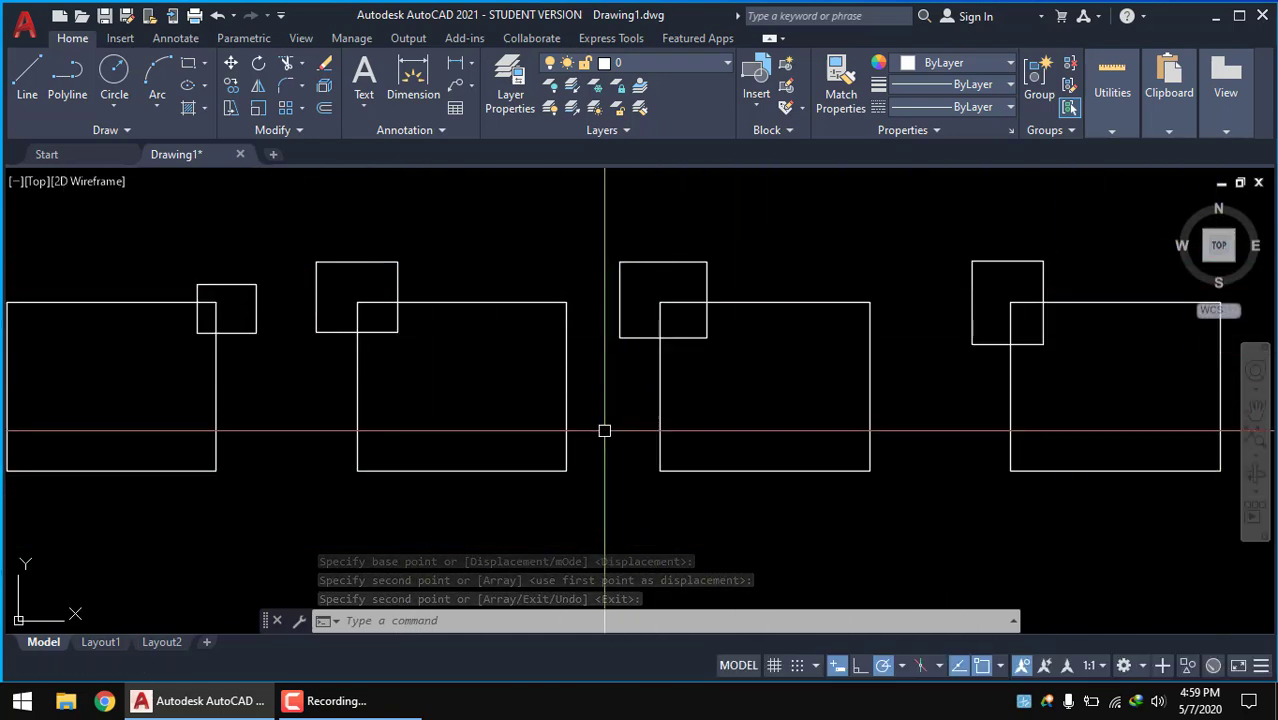
- Zoom All to see all five pairs and select the far-right copy
text(z)
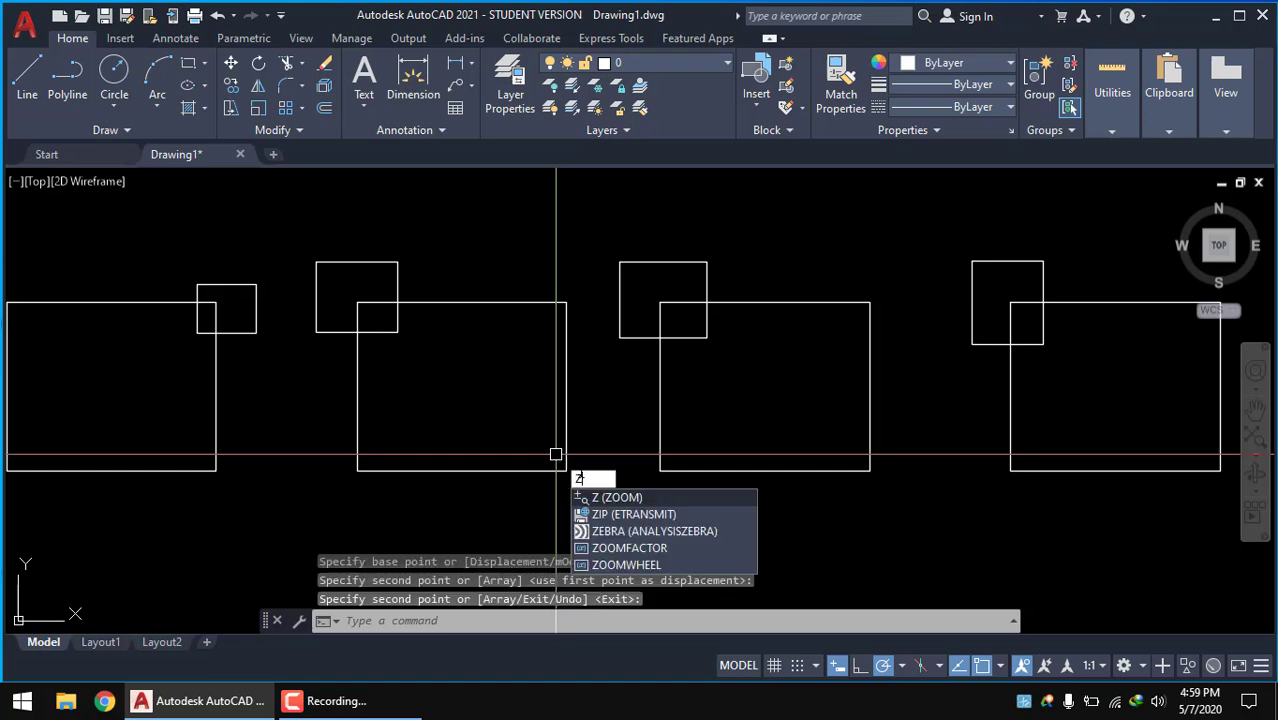
key(Return)
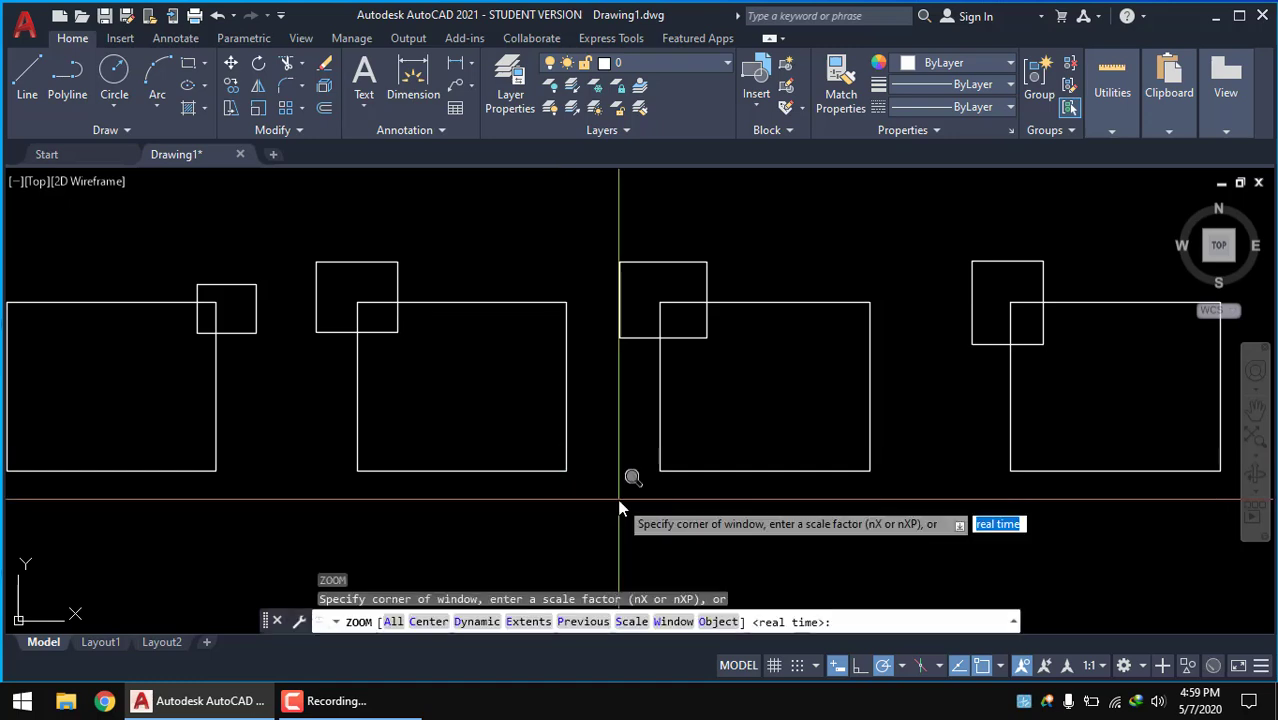
click(393, 621)
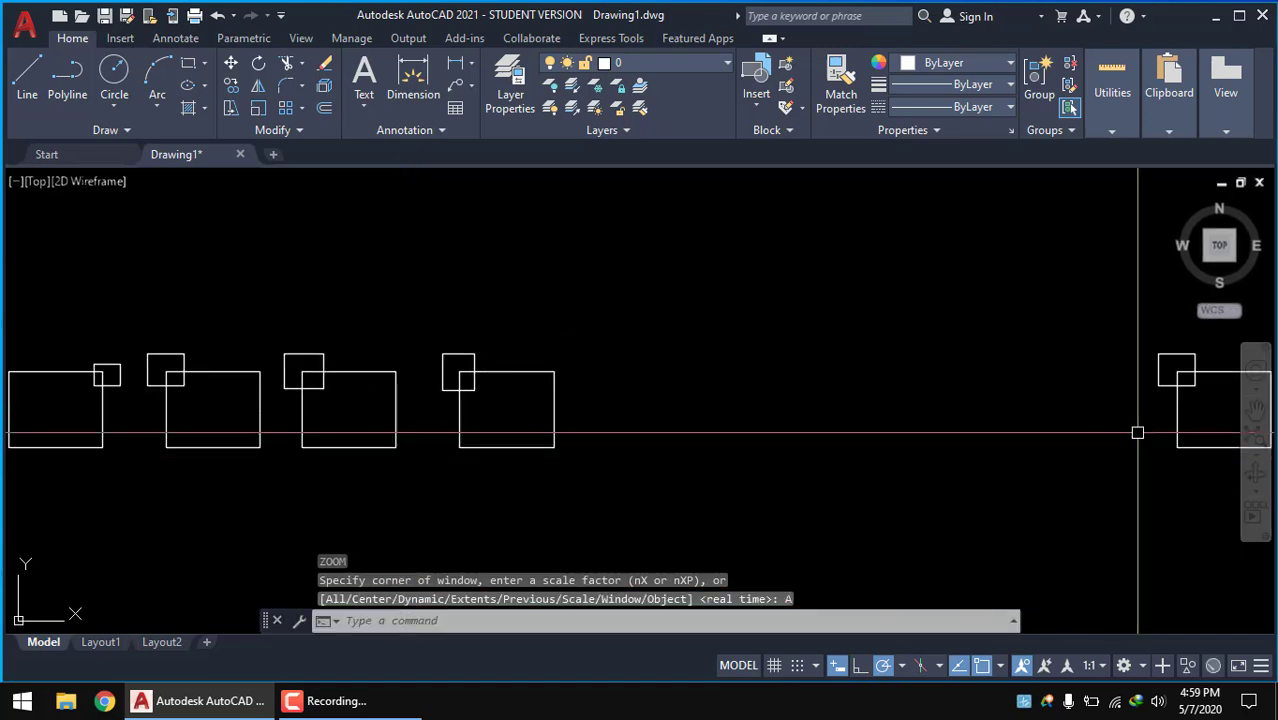
scroll(846, 399, down, 2)
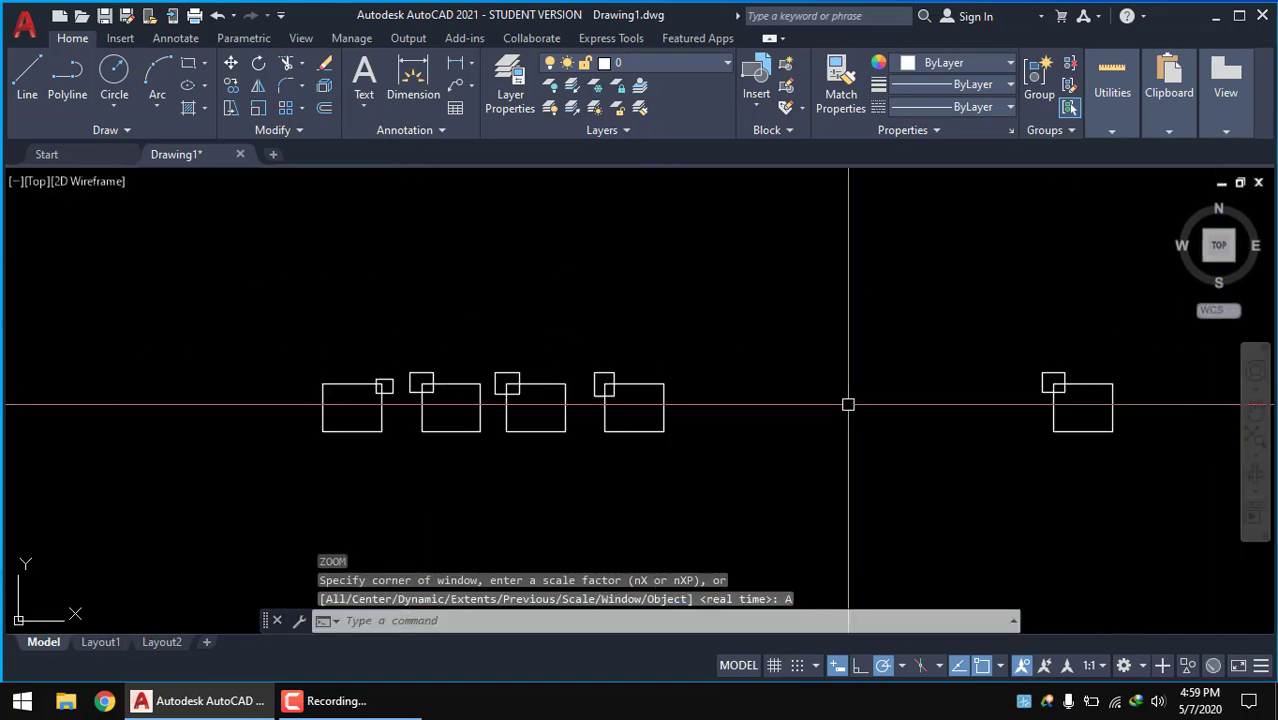
scroll(883, 338, down, 1)
click(883, 338)
click(1041, 470)
text(e)
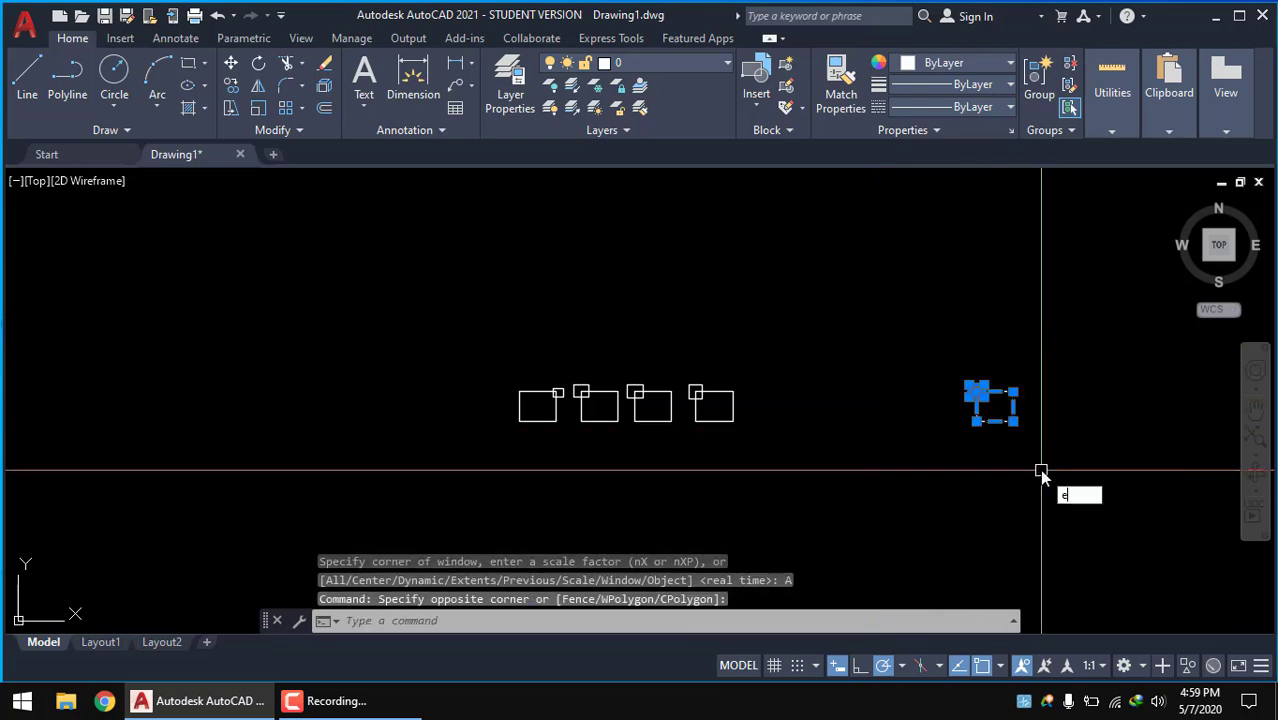
- Erase the far-right copy, zoom and pan the view, then restart the Zoom command
key(Return)
scroll(696, 420, up, 4)
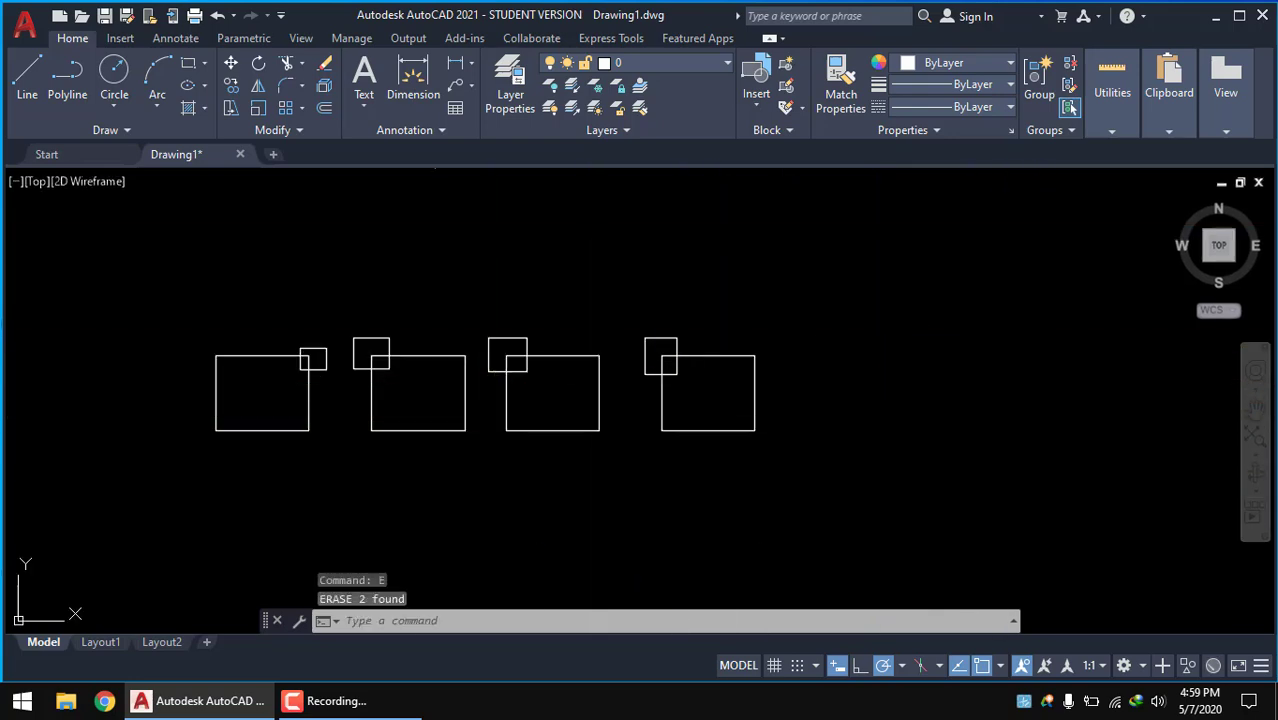
scroll(465, 305, up, 2)
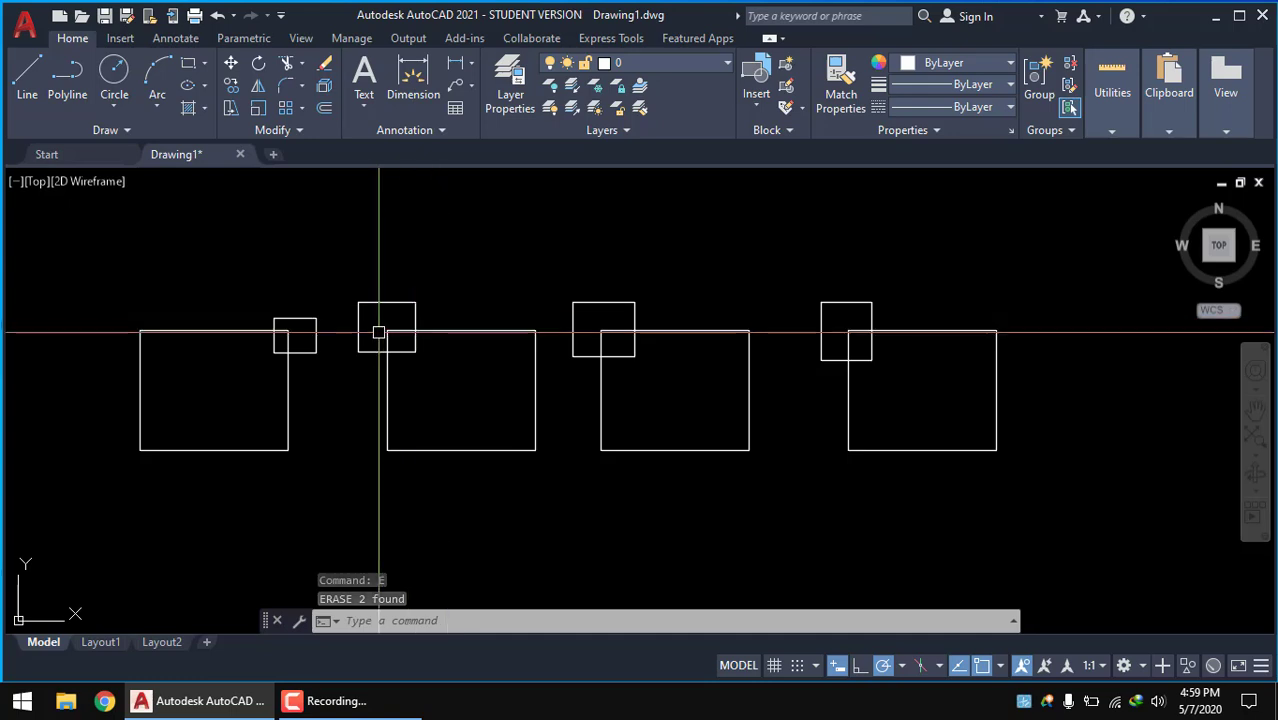
scroll(342, 352, up, 2)
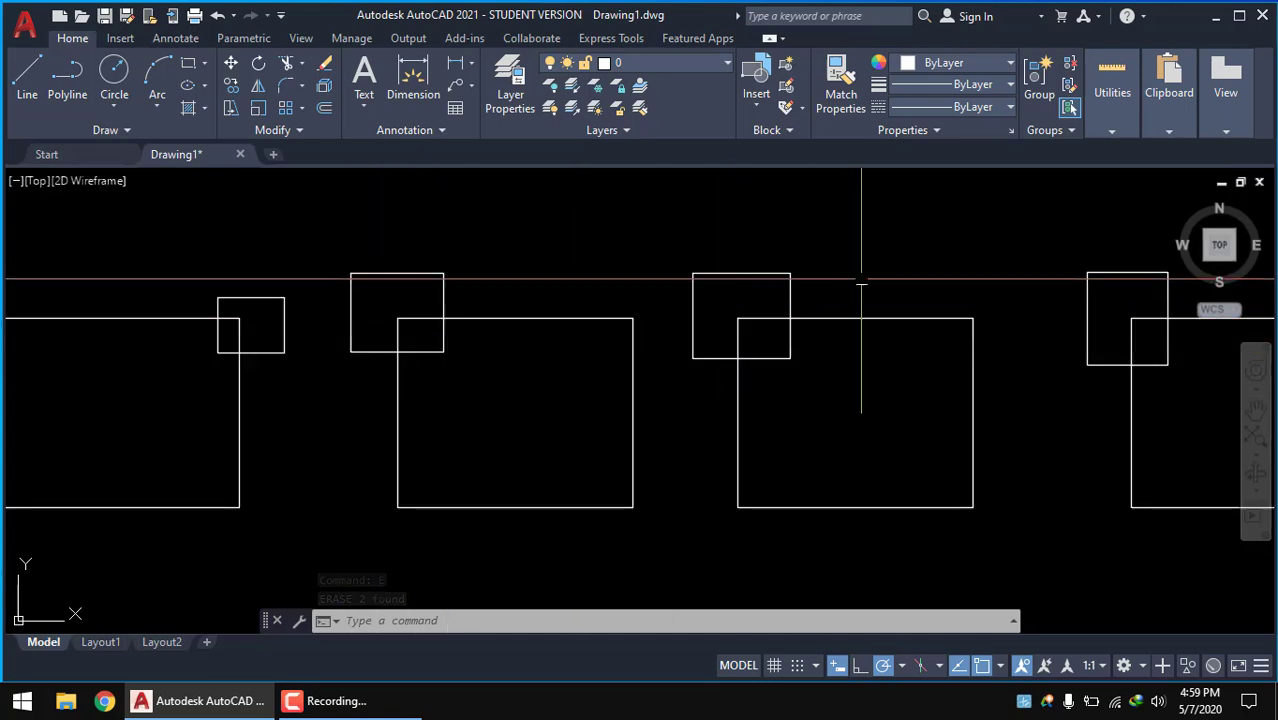
scroll(860, 285, down, 2)
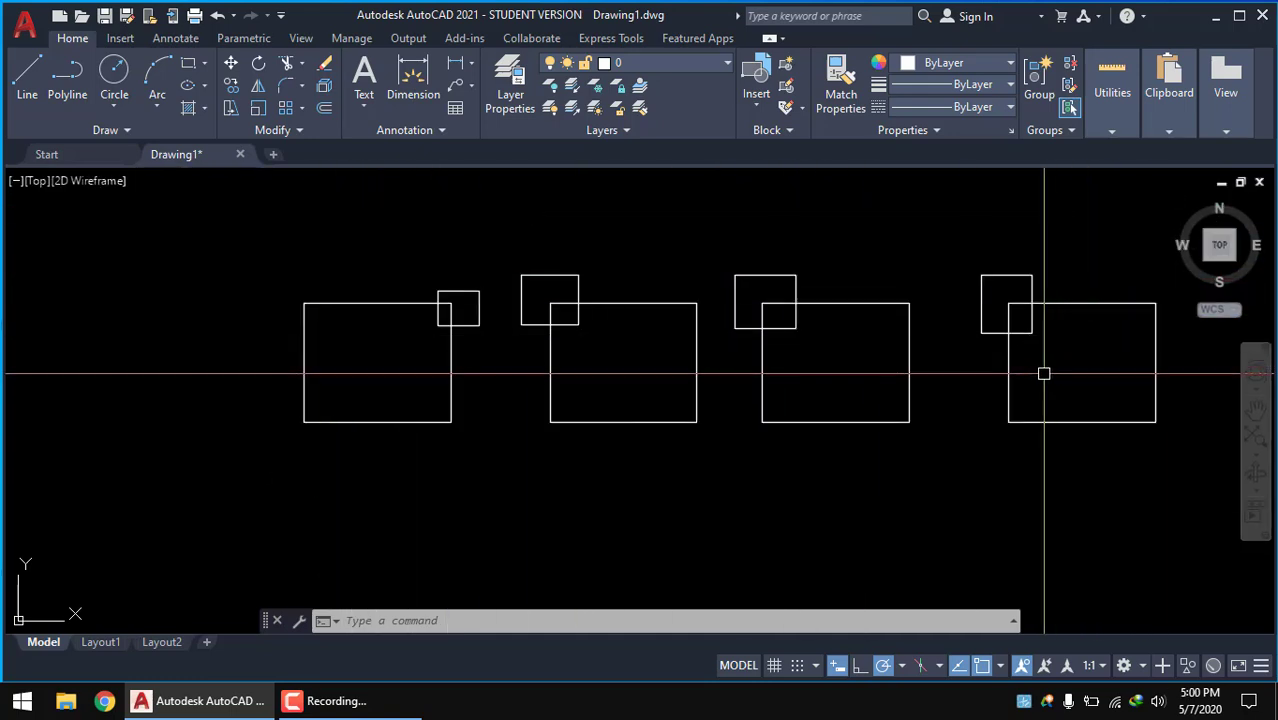
middle_drag(1044, 371, 924, 402)
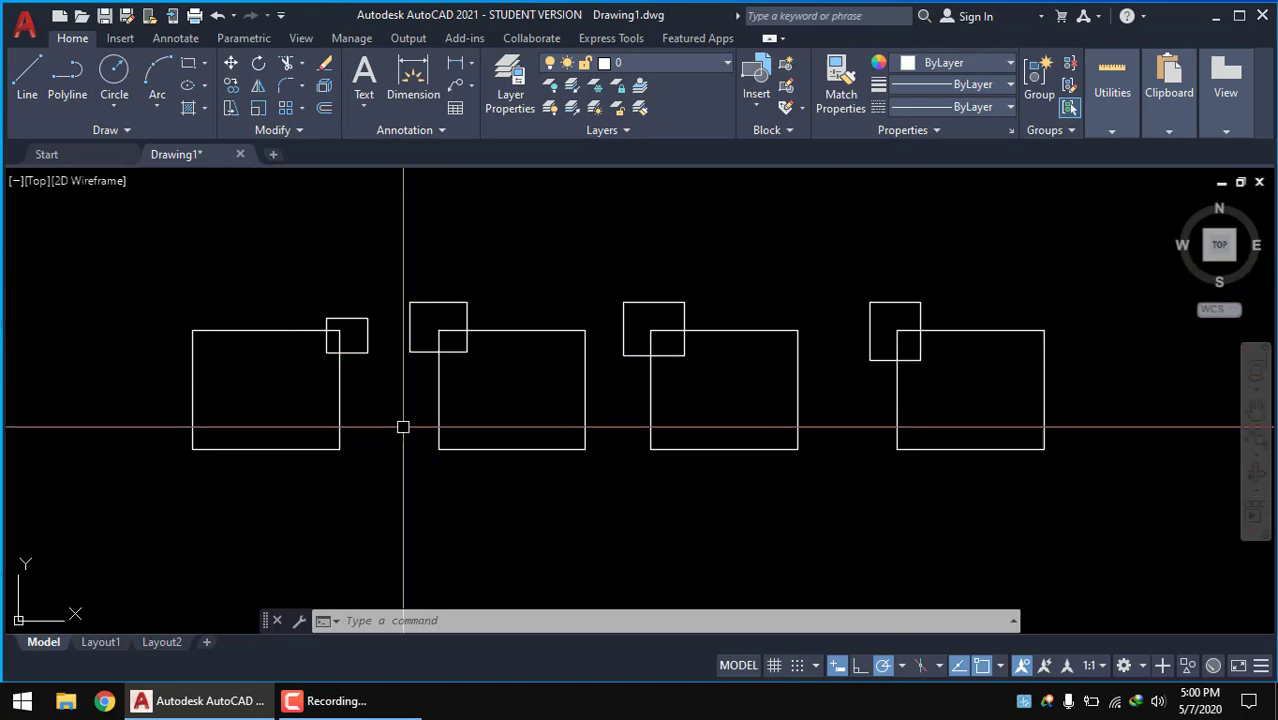
text(Z)
key(Return)
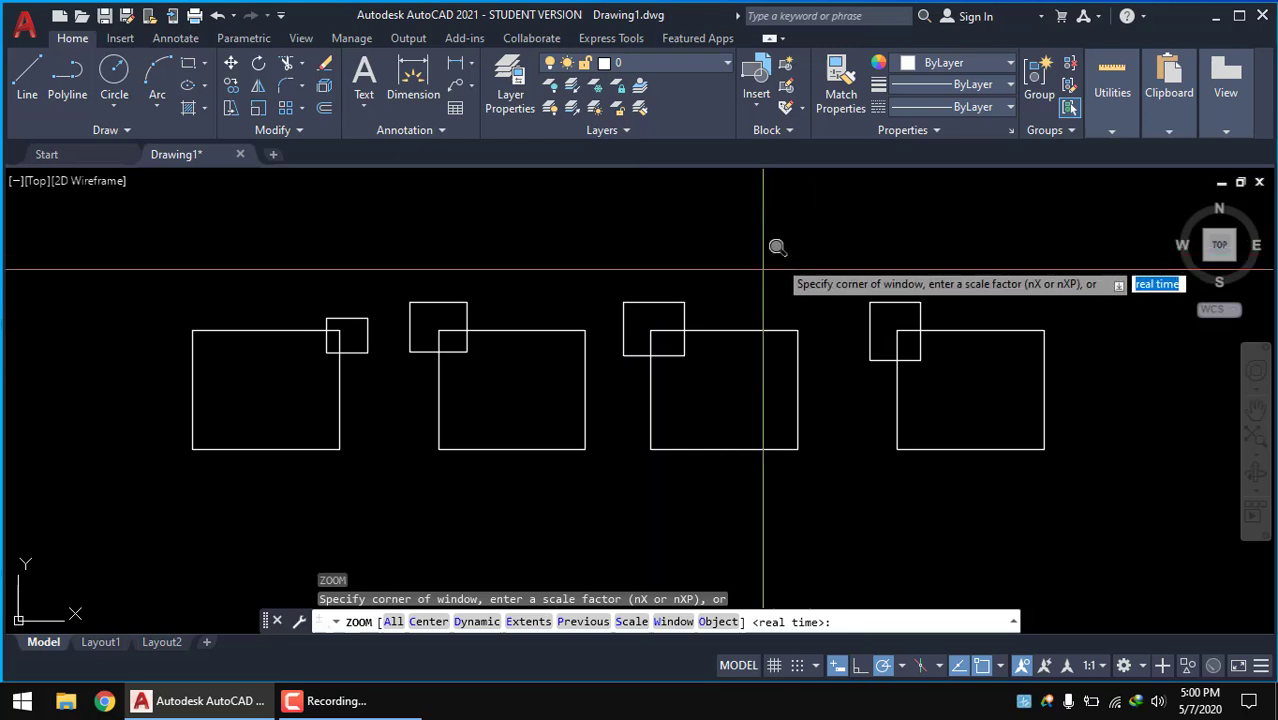
- Cancel the pending zoom, wheel-zoom out, then Zoom Extents and pan the view
key(Escape)
scroll(540, 310, down, 5)
scroll(456, 311, down, 3)
scroll(451, 311, down, 3)
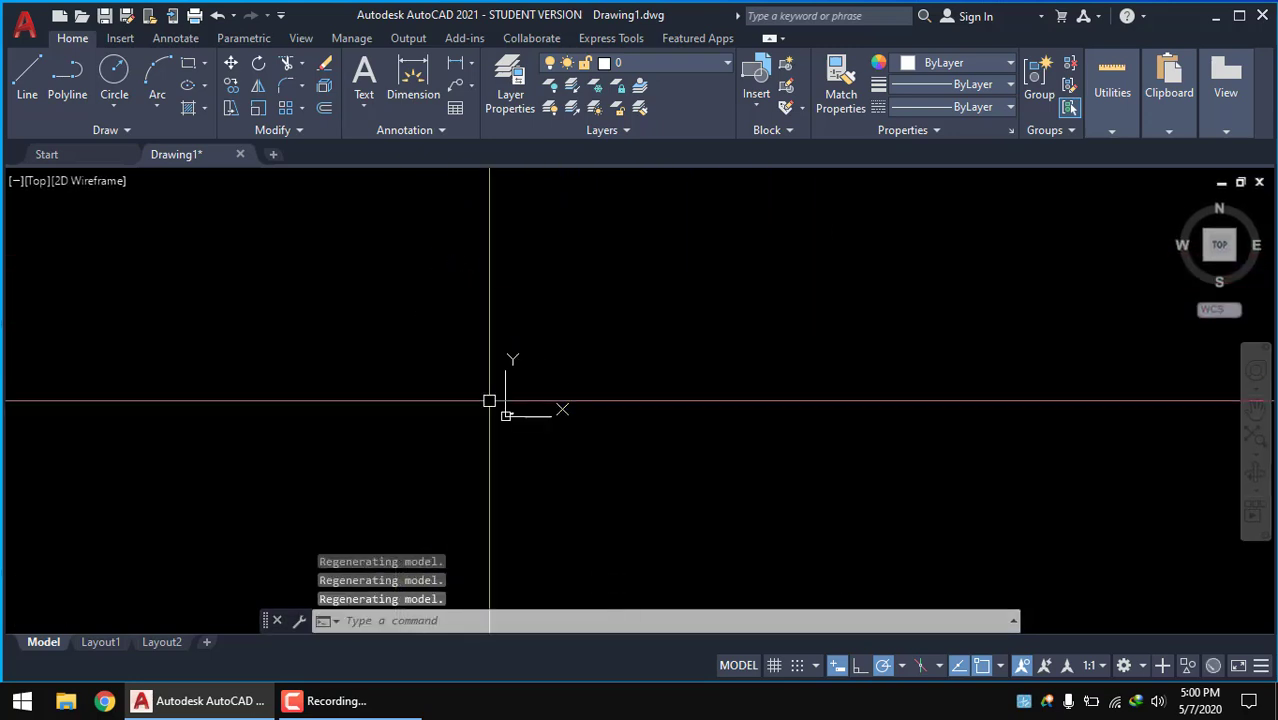
scroll(491, 380, down, 1)
scroll(559, 385, down, 1)
text(Z)
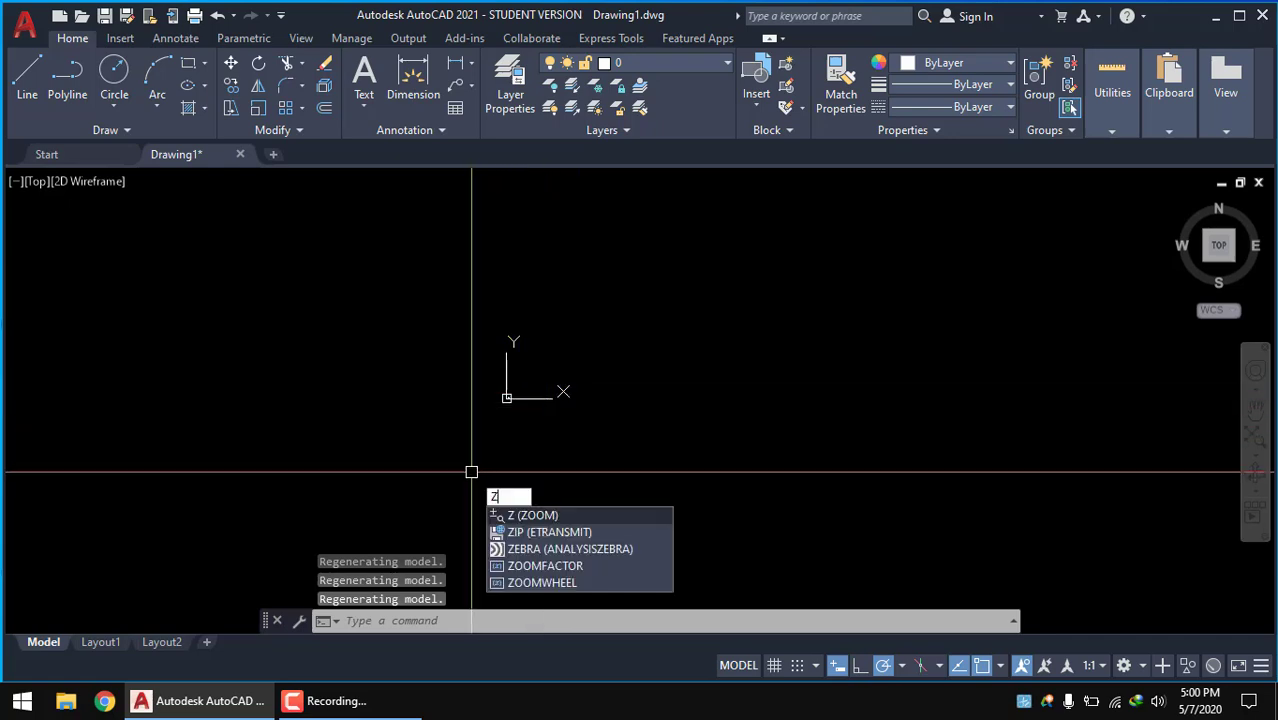
key(Return)
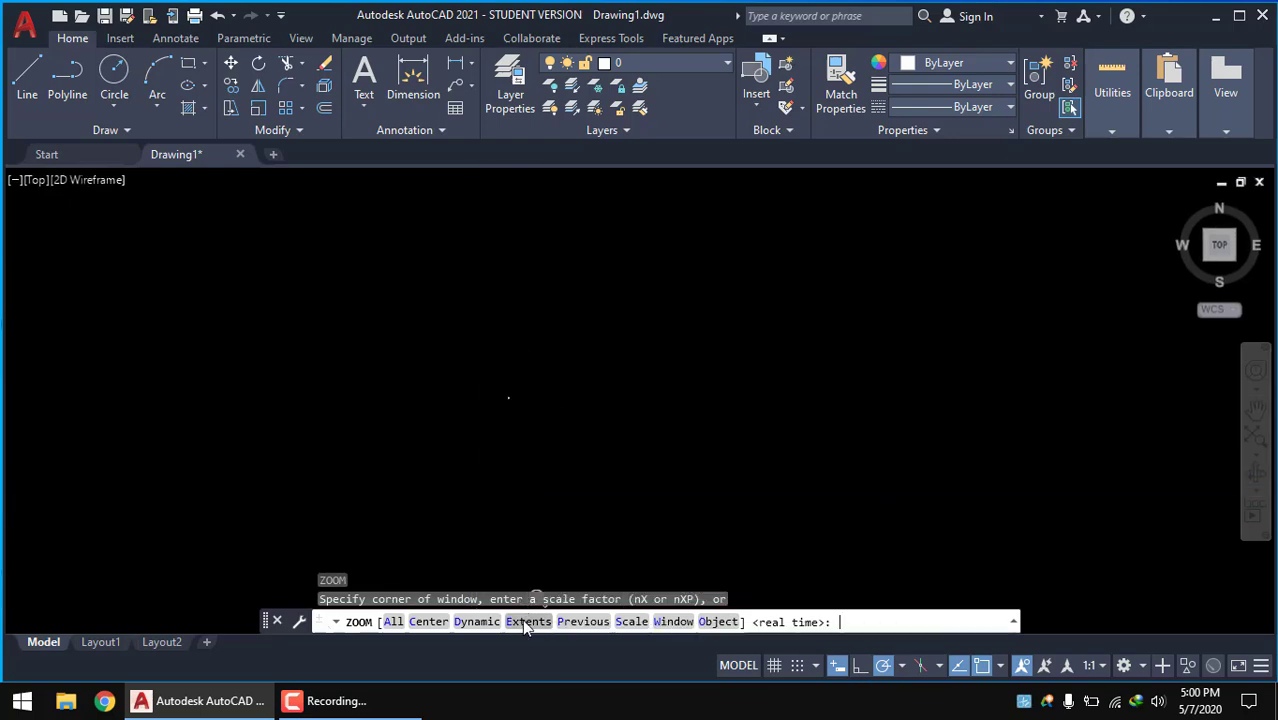
click(527, 622)
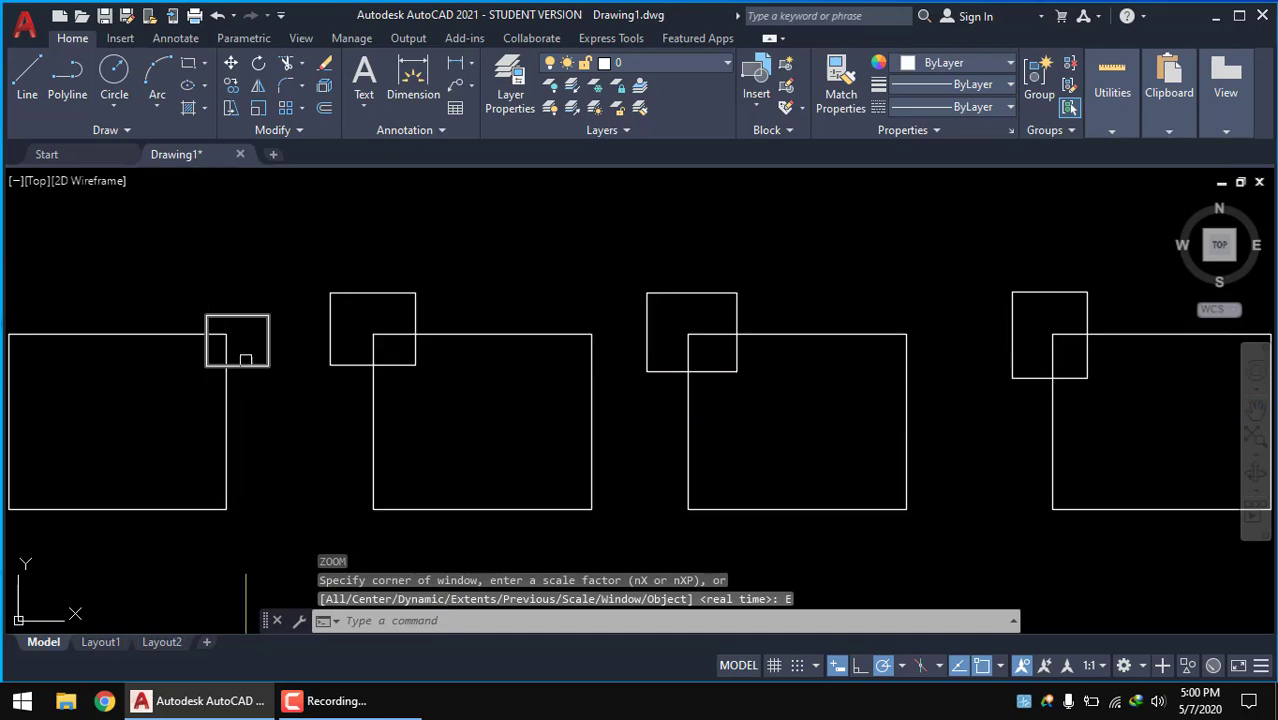
scroll(245, 359, down, 10)
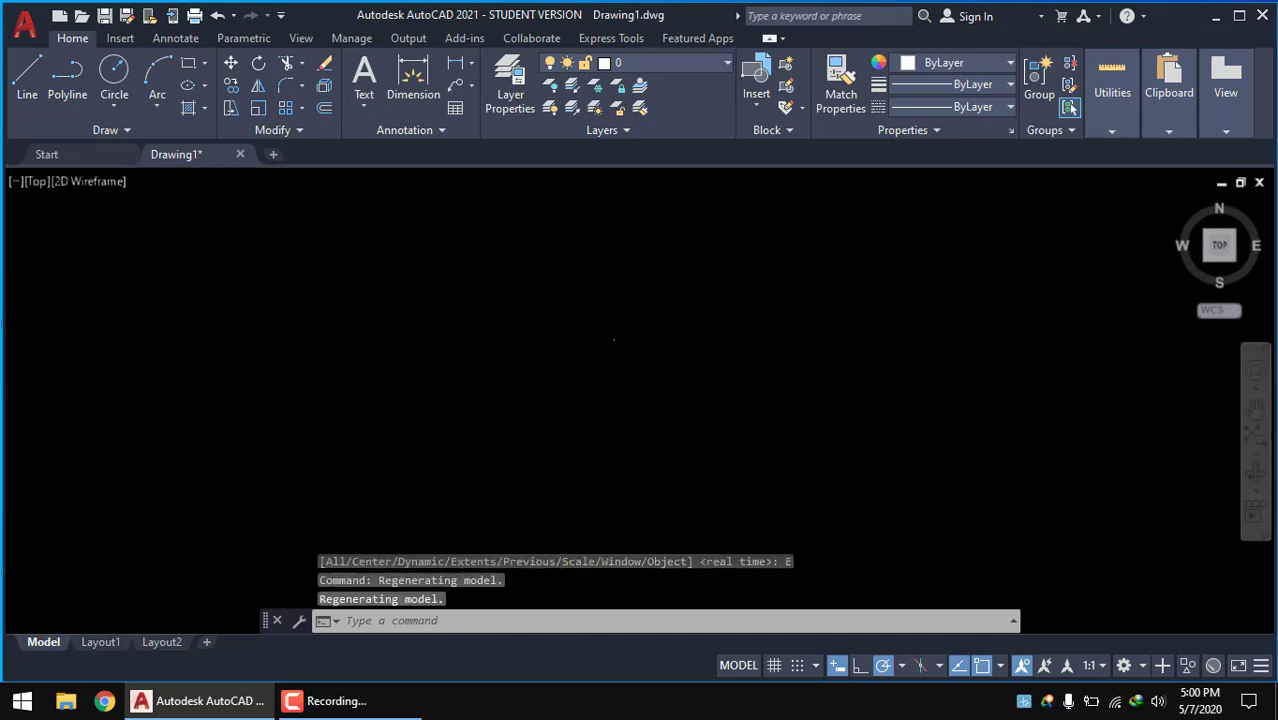
scroll(783, 329, down, 2)
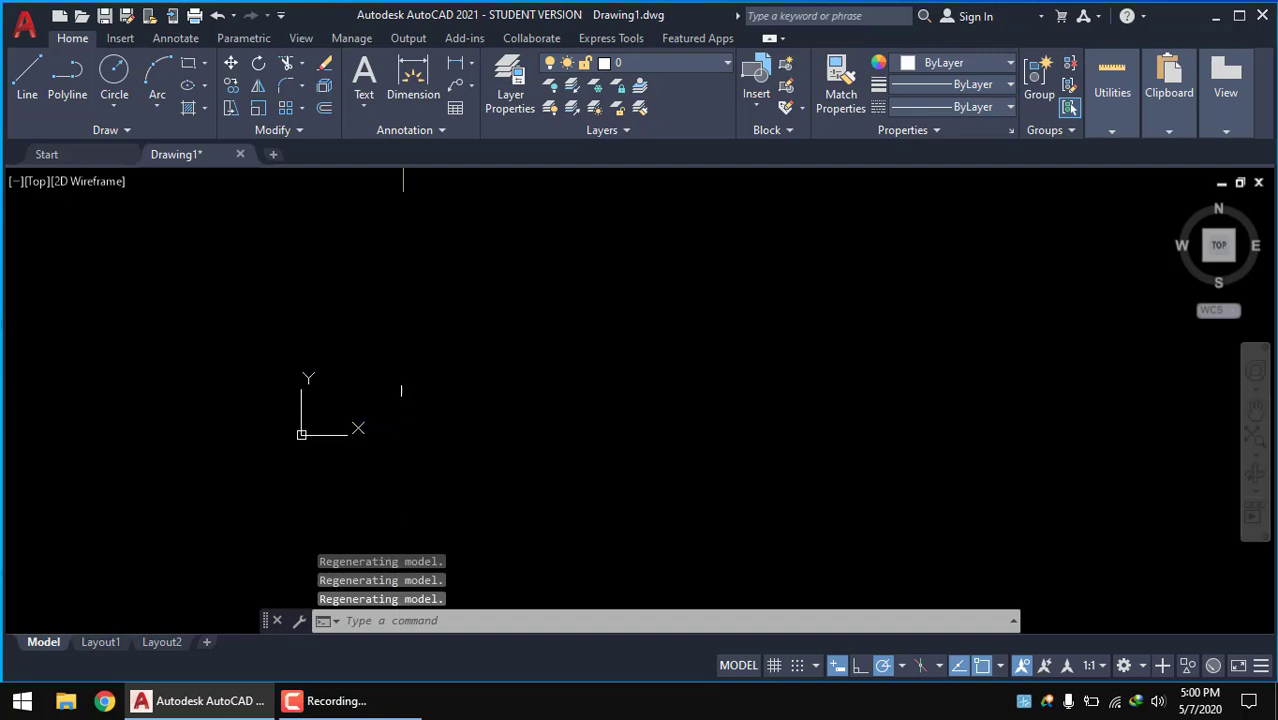
scroll(768, 327, down, 2)
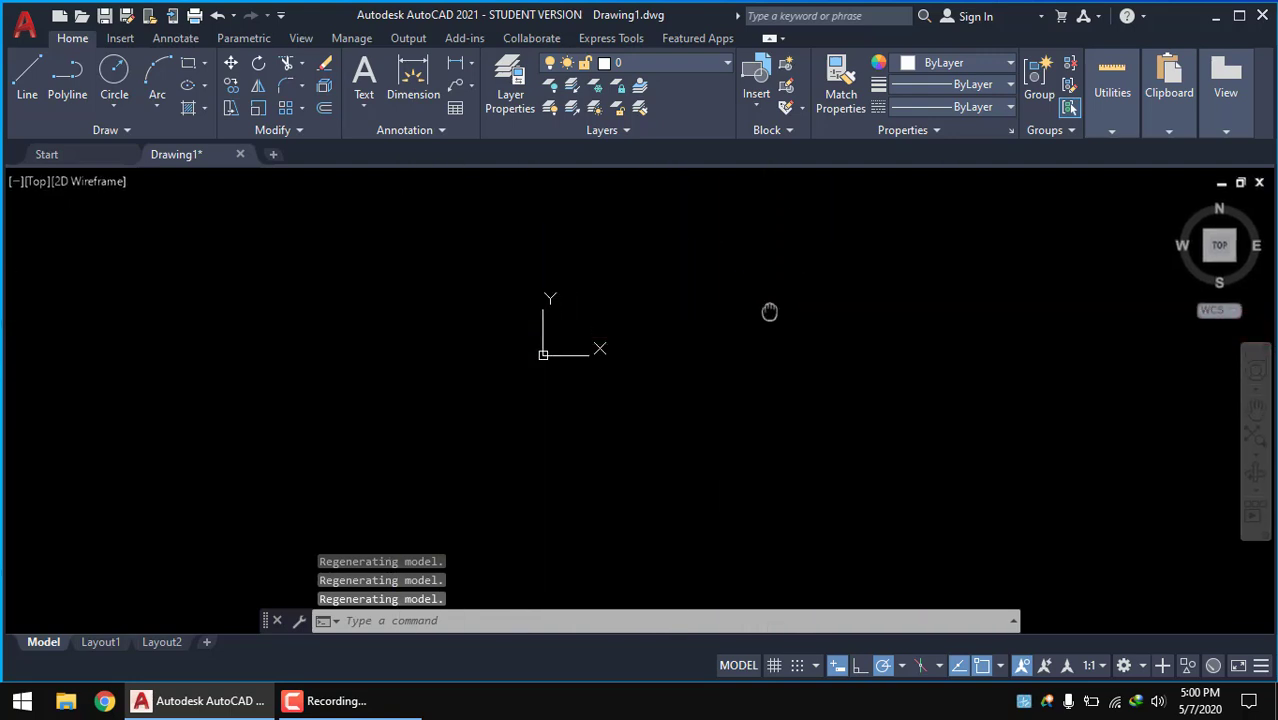
middle_drag(769, 312, 630, 348)
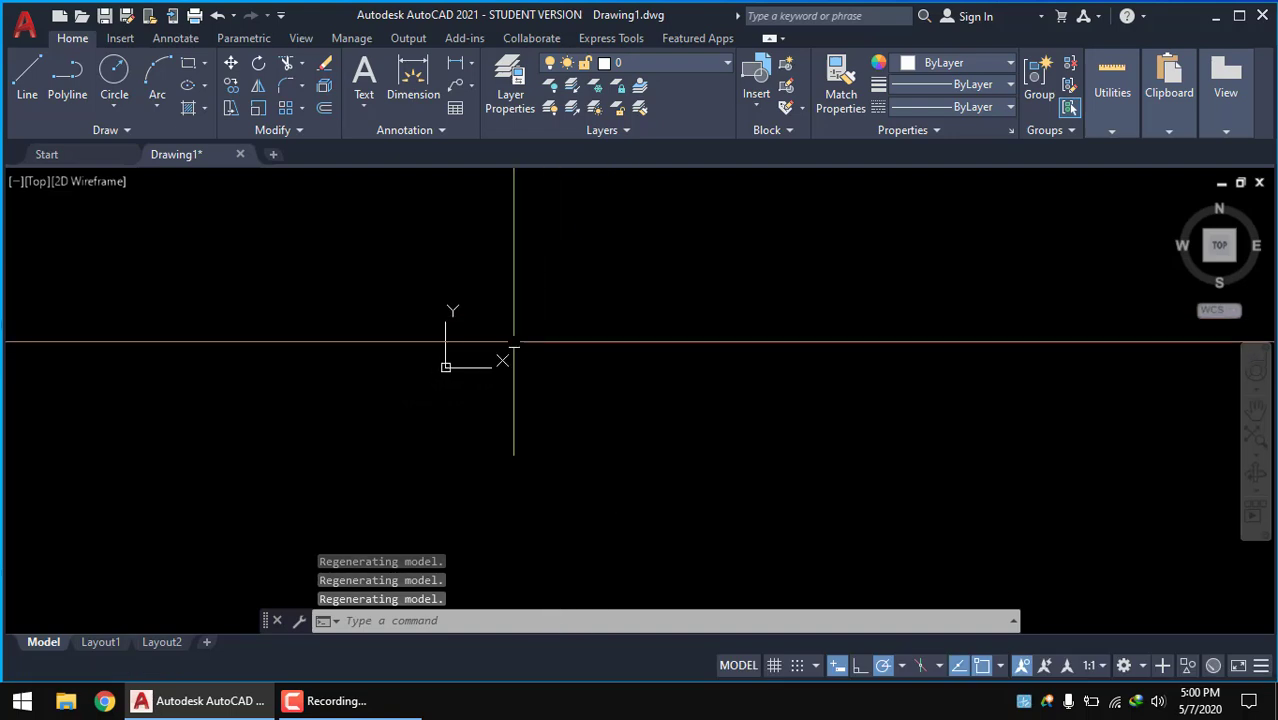
scroll(580, 350, down, 1)
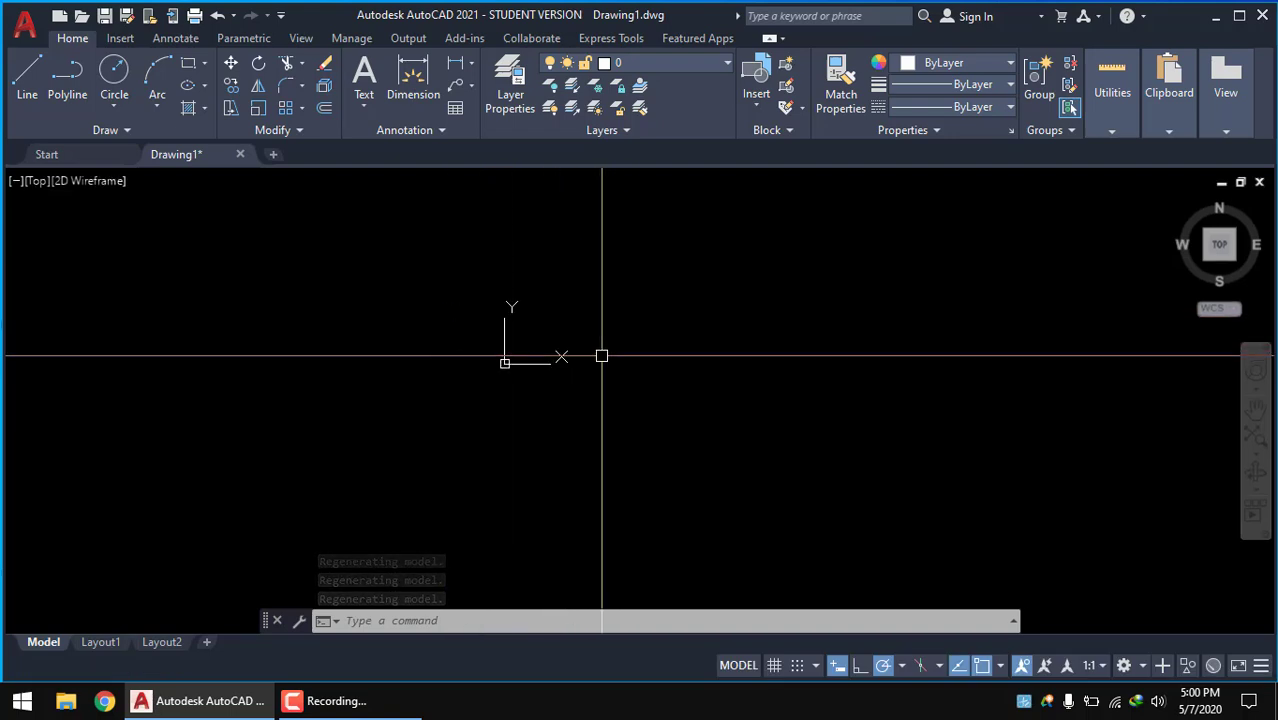
scroll(668, 357, up, 2)
text(Z)
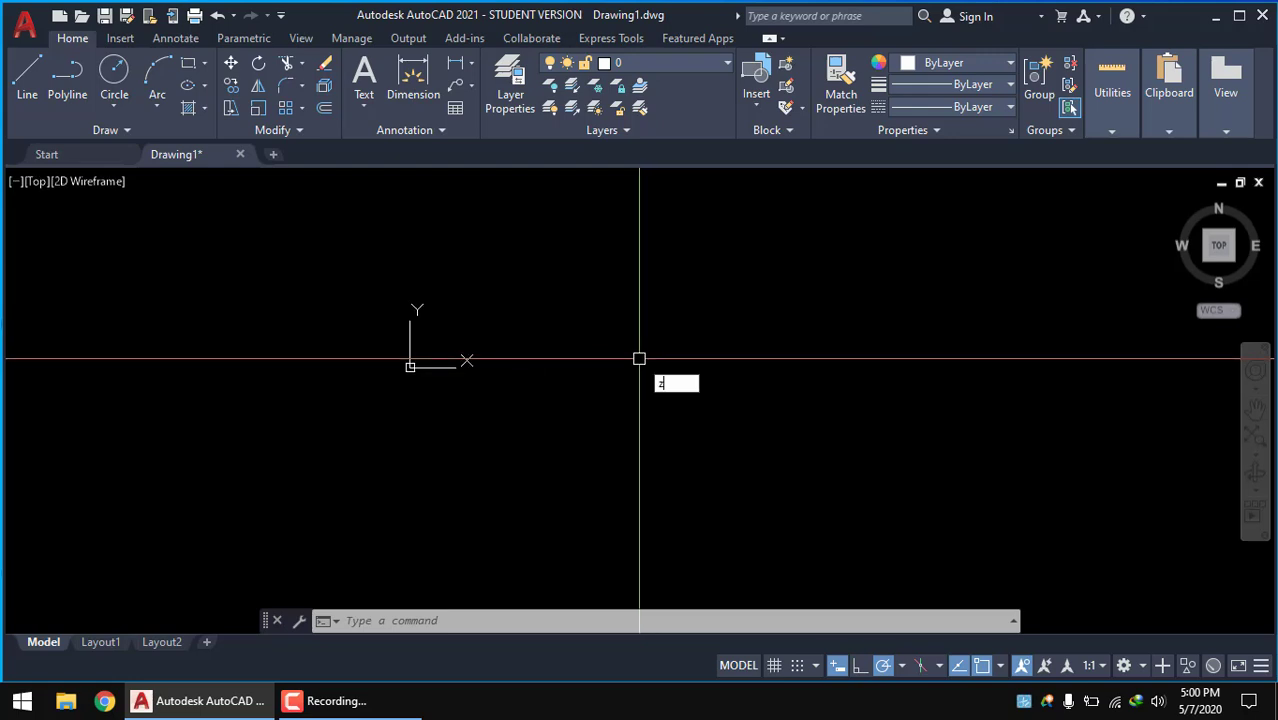
- Rerun Zoom Extents and pan so the four pairs sit centred in the view
key(Return)
text(e)
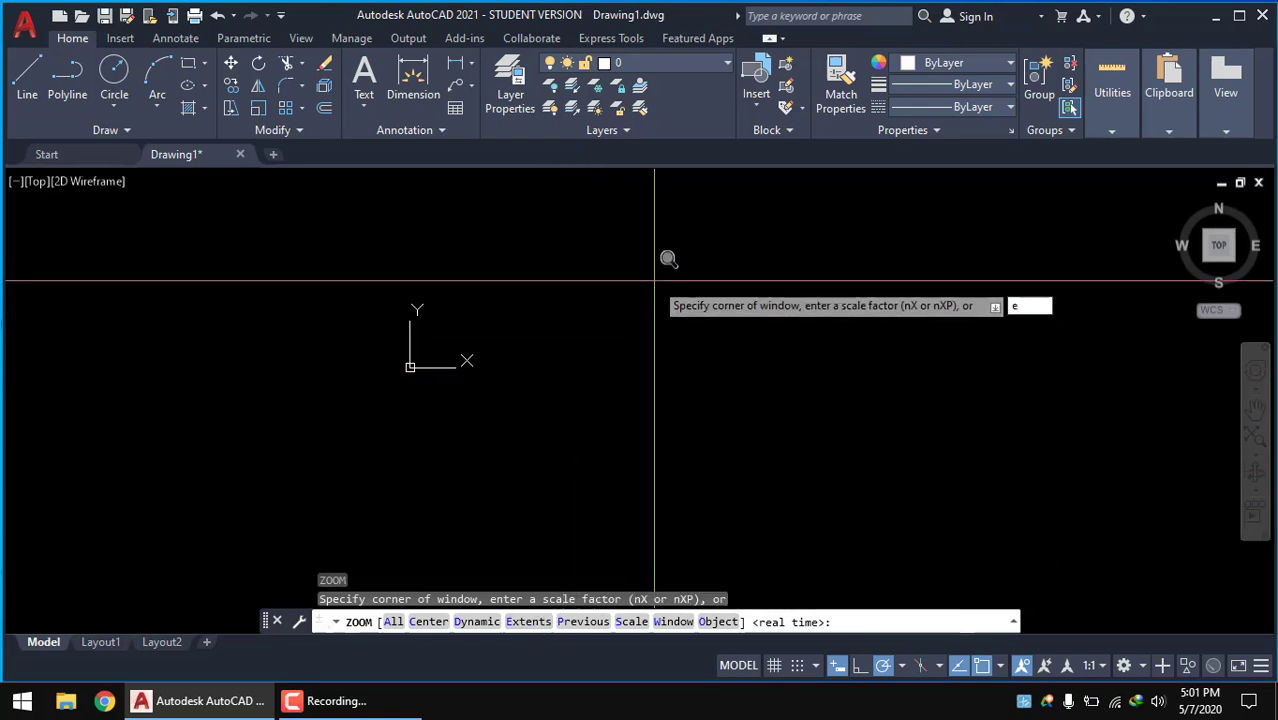
key(Return)
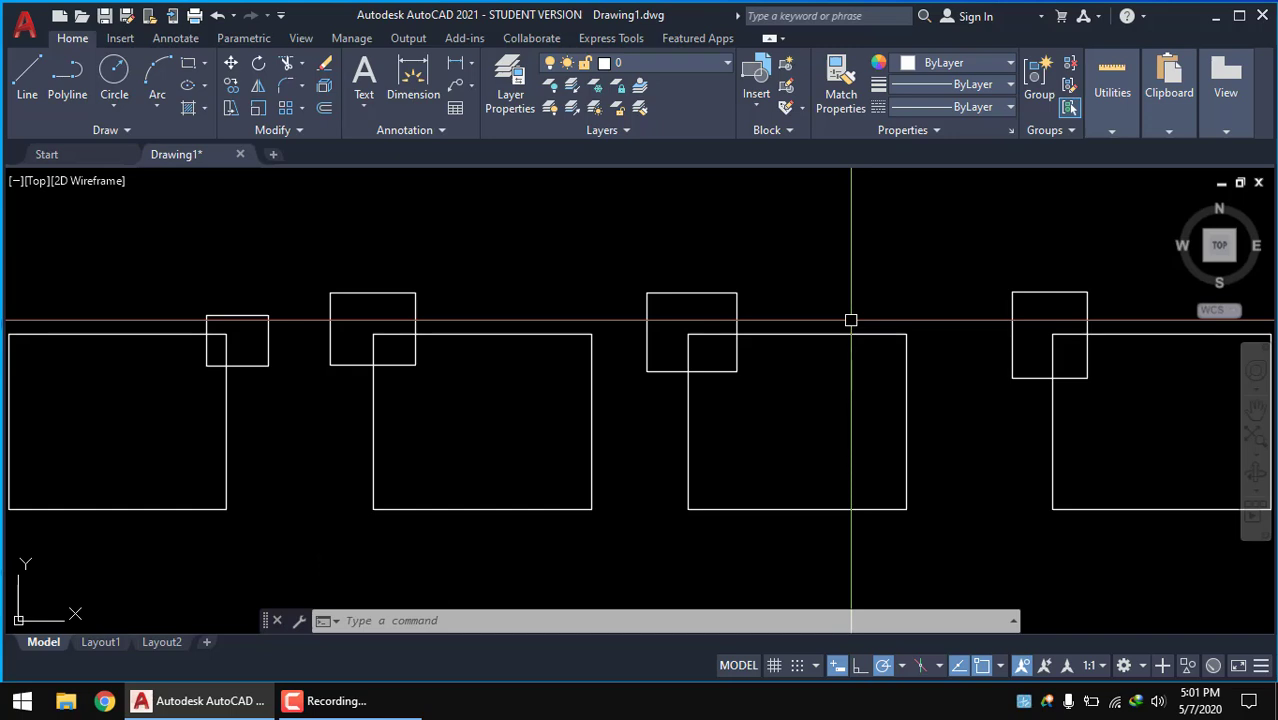
scroll(800, 340, down, 3)
scroll(700, 365, down, 1)
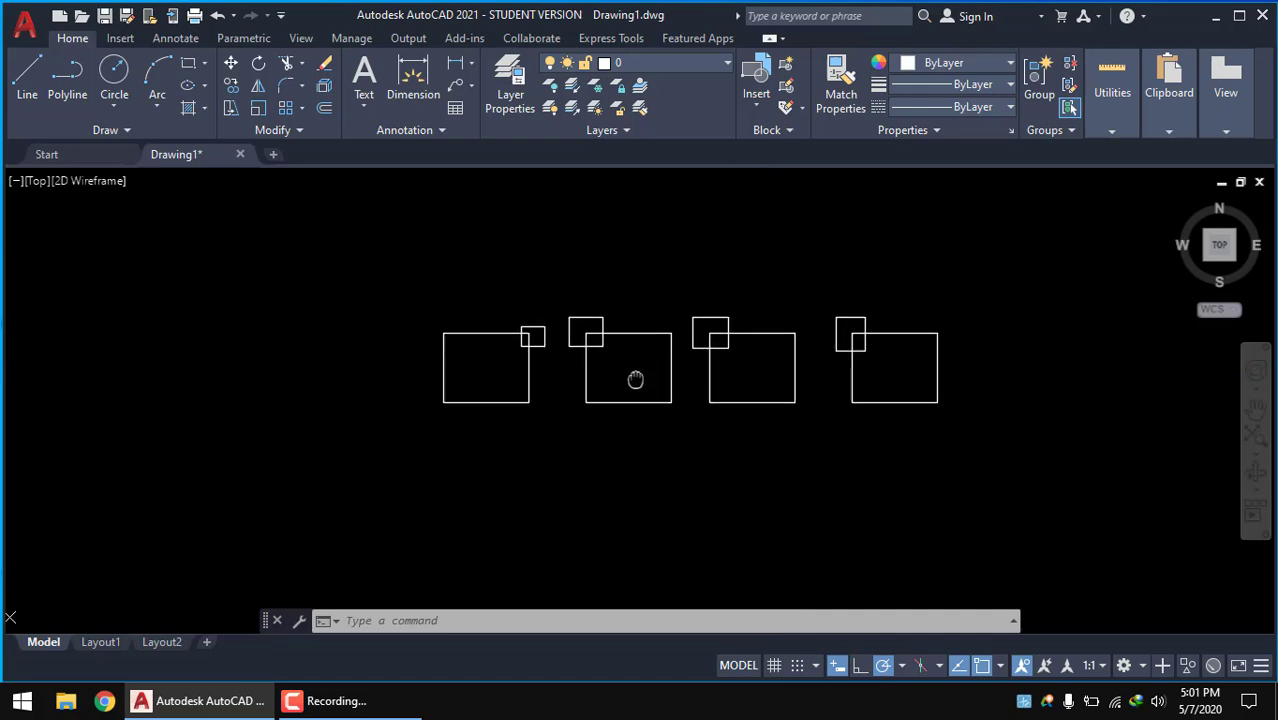
scroll(615, 383, up, 2)
mouse_move(519, 408)
middle_down()
mouse_move(394, 448)
mouse_move(462, 408)
mouse_move(588, 406)
middle_up()
- Window-zoom onto the left rectangle pair, then pan the magnified view left
scroll(462, 408, down, 1)
scroll(462, 408, up, 1)
text(Z)
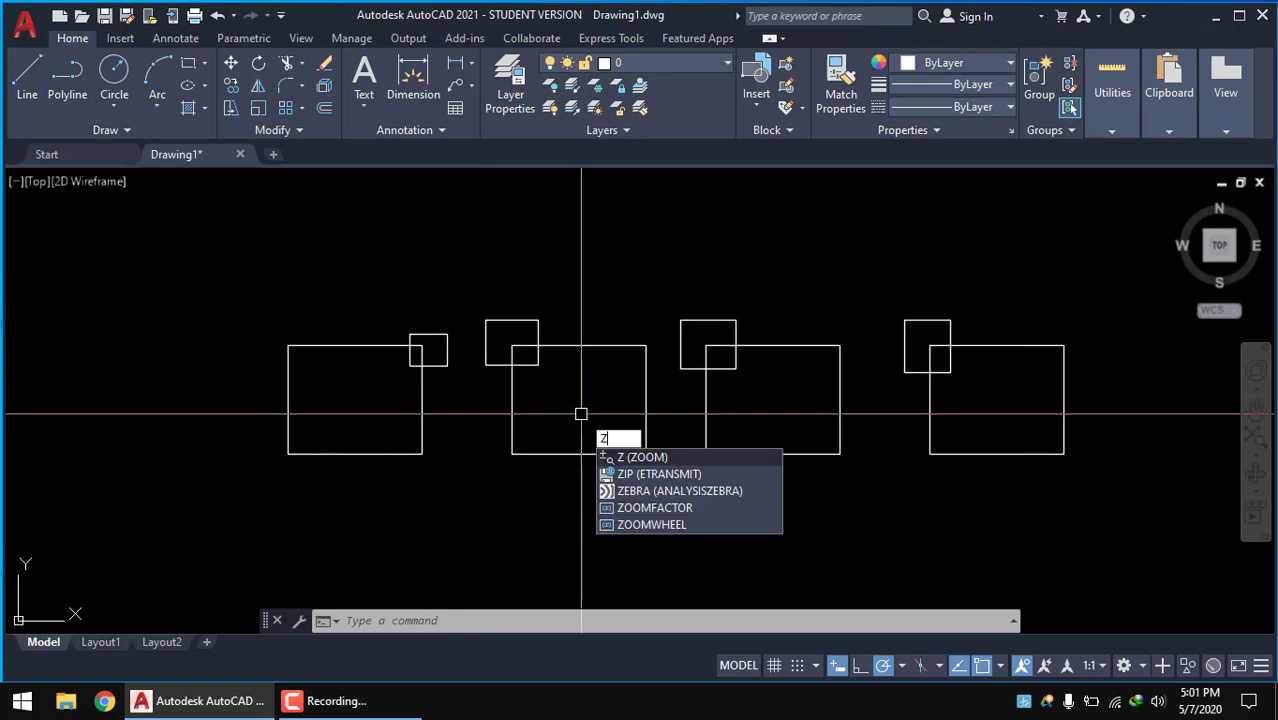
key(Return)
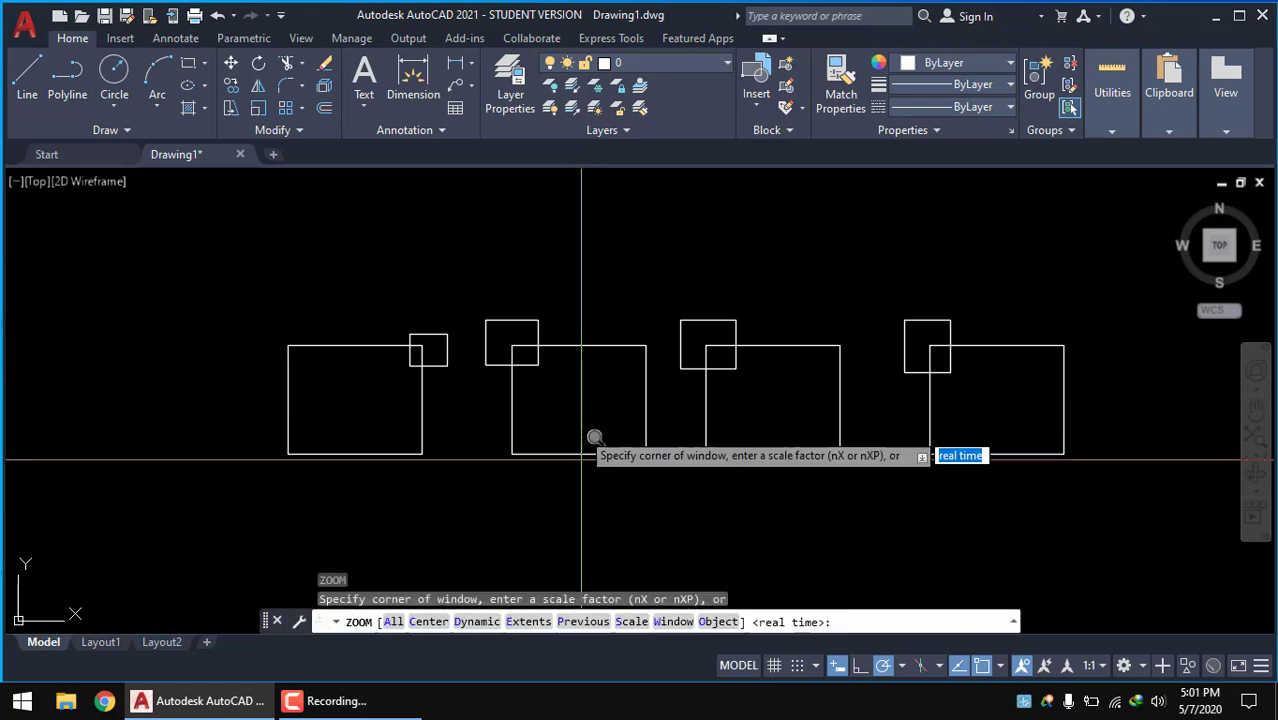
click(673, 622)
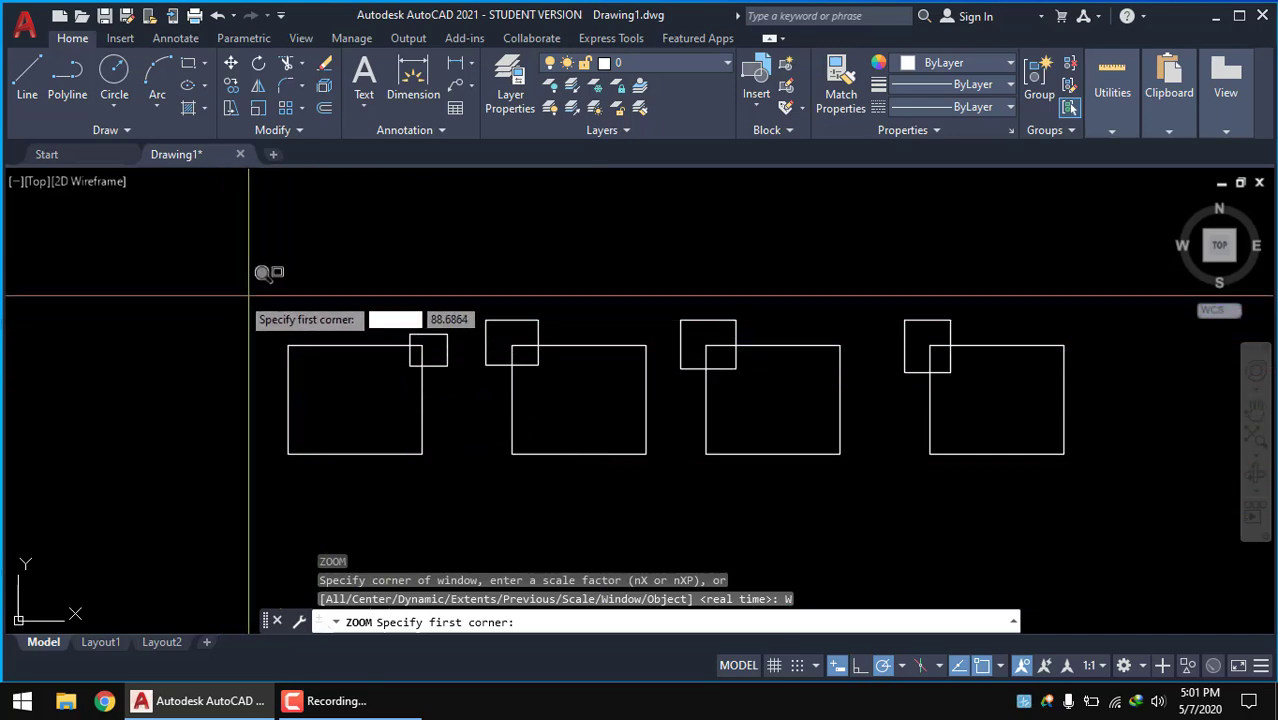
click(256, 298)
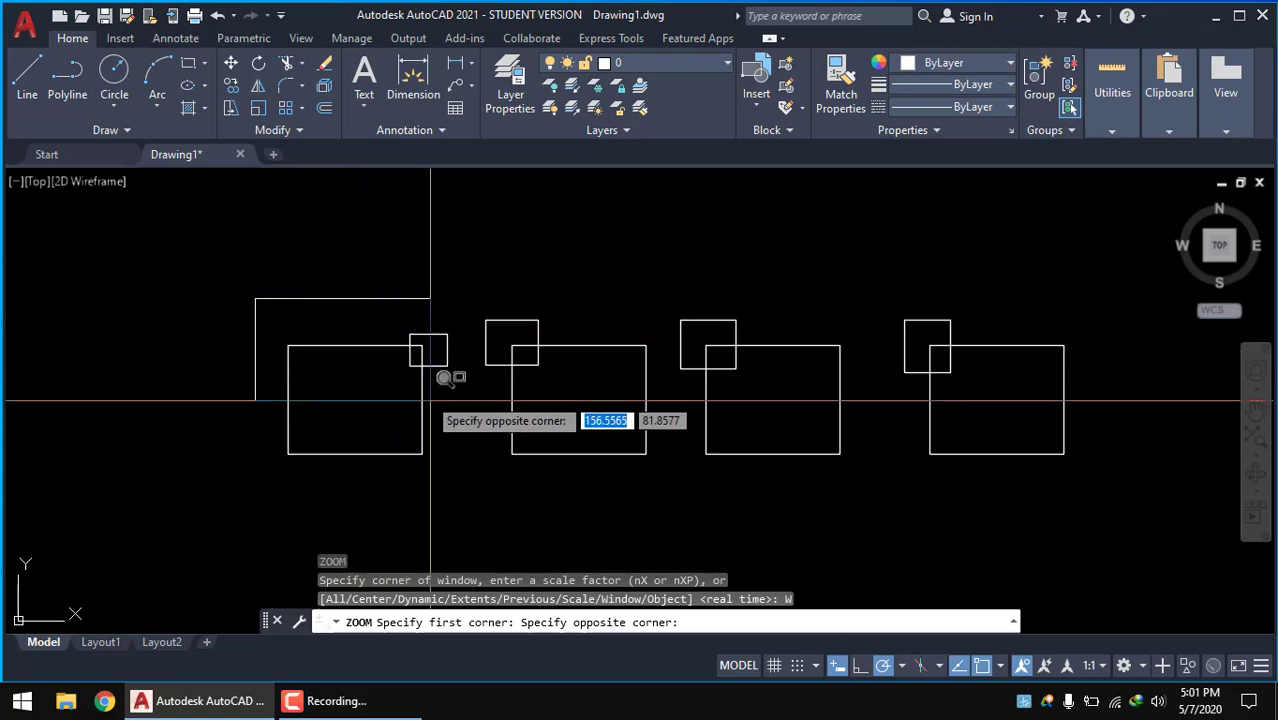
click(470, 455)
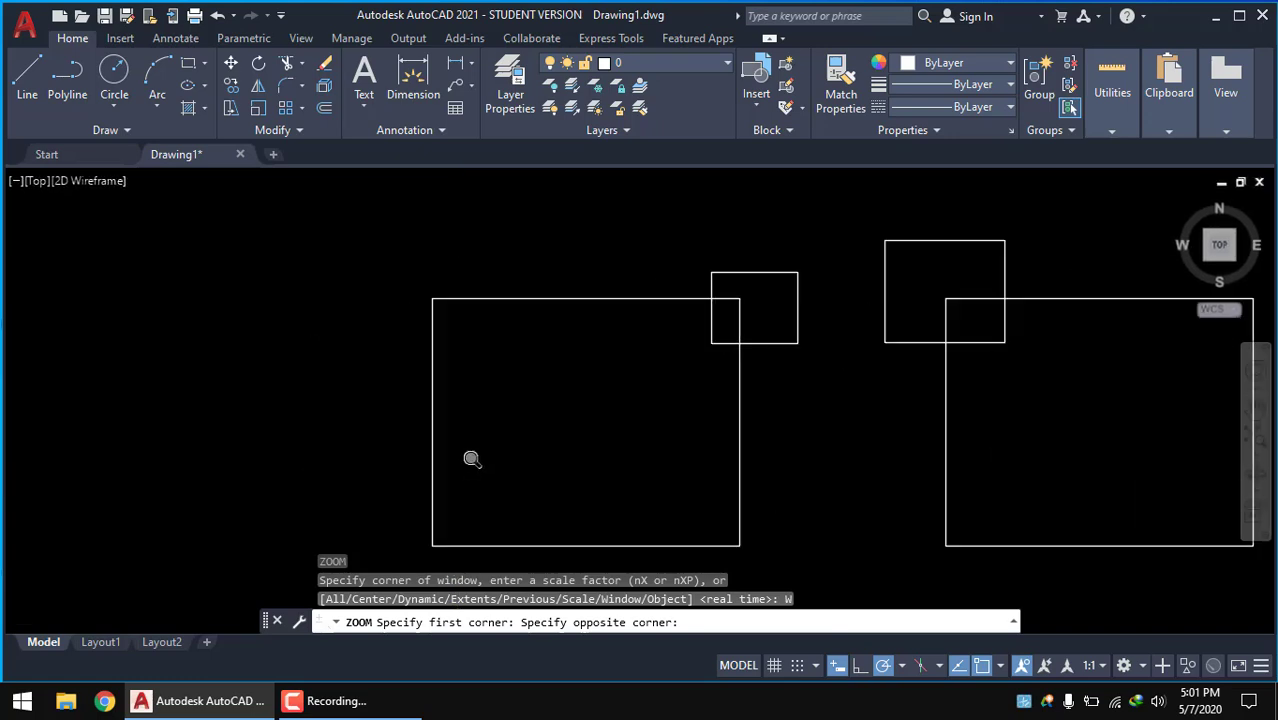
middle_drag(459, 456, 155, 443)
text(z)
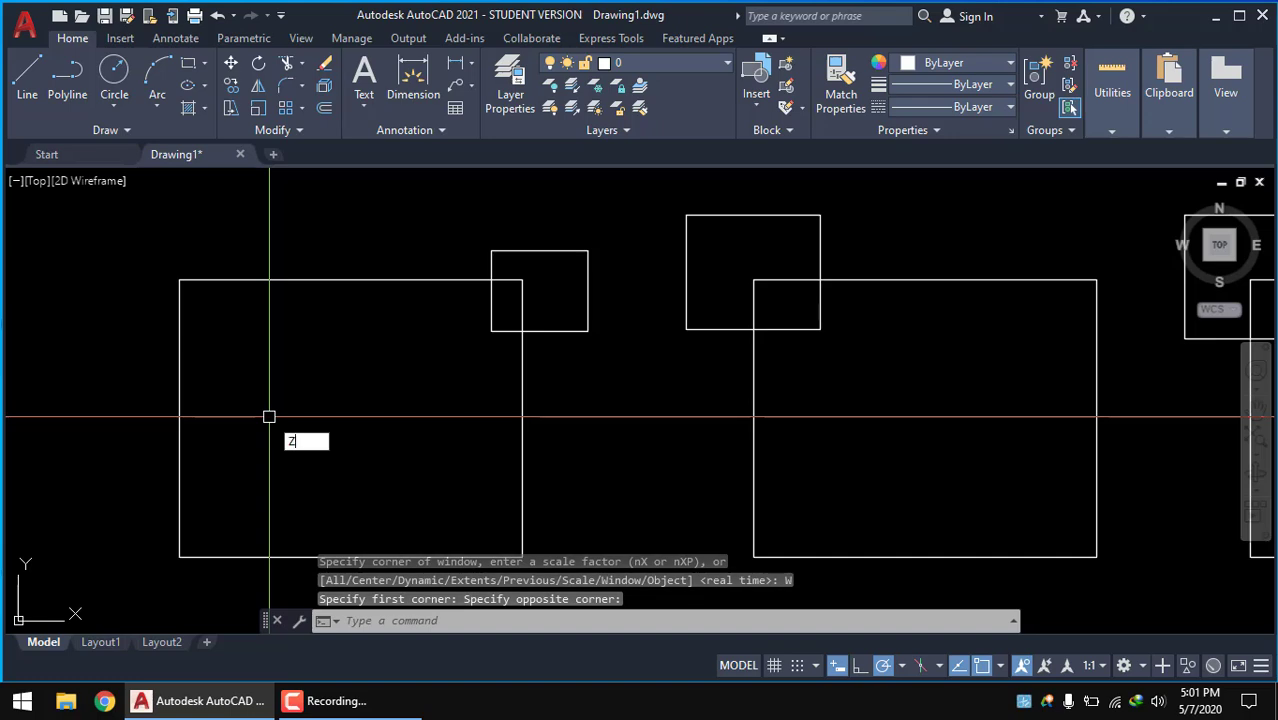
- Window-zoom around the small square, then zoom closer with a window inside it
key(Return)
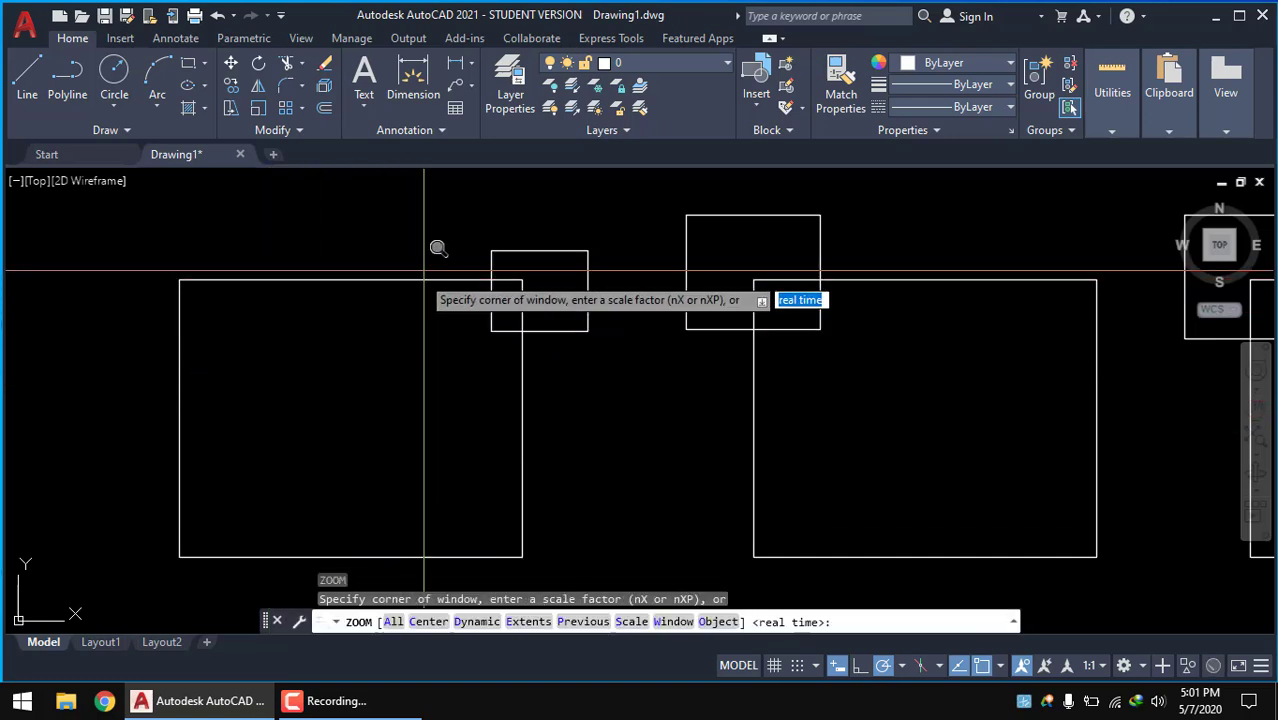
click(672, 621)
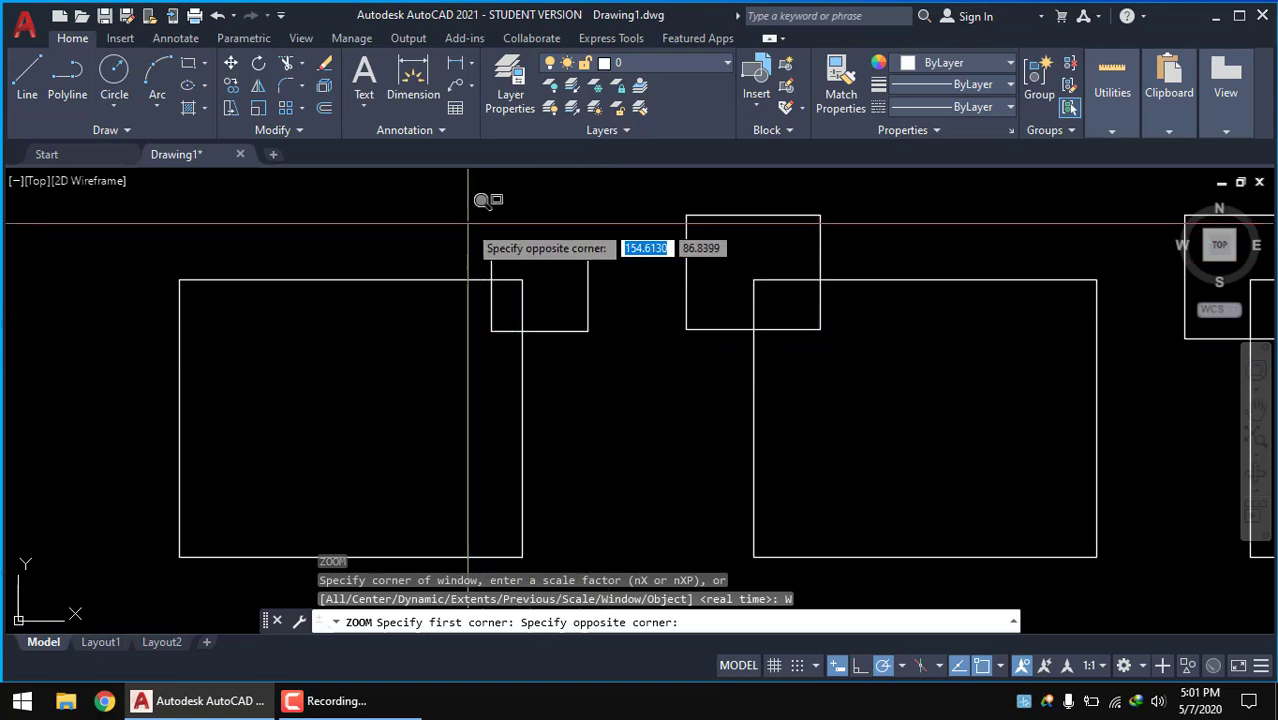
click(608, 358)
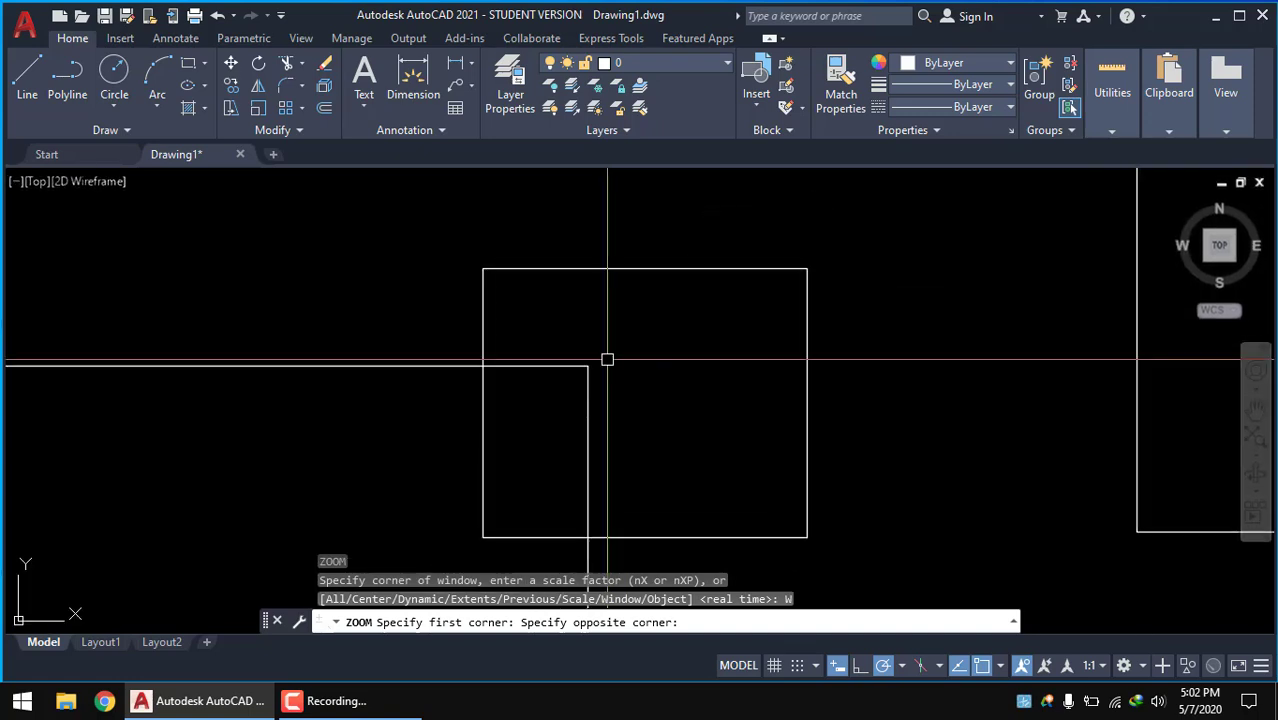
text(z)
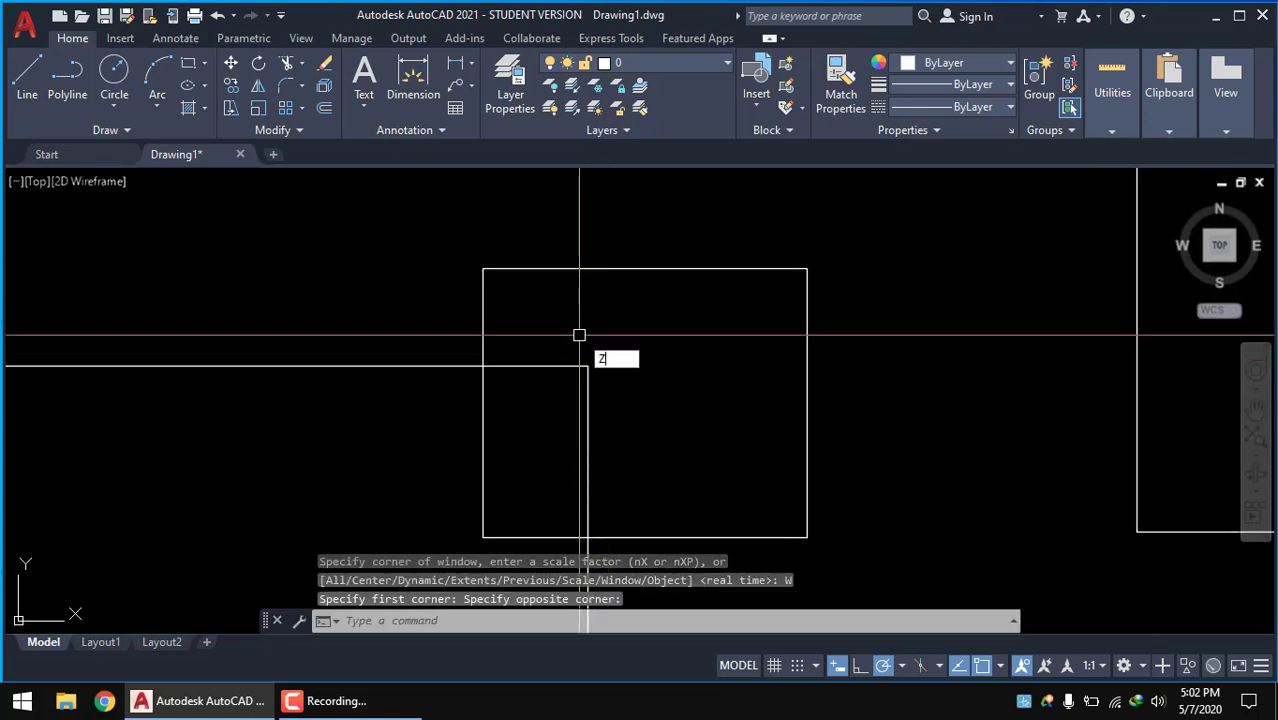
key(Return)
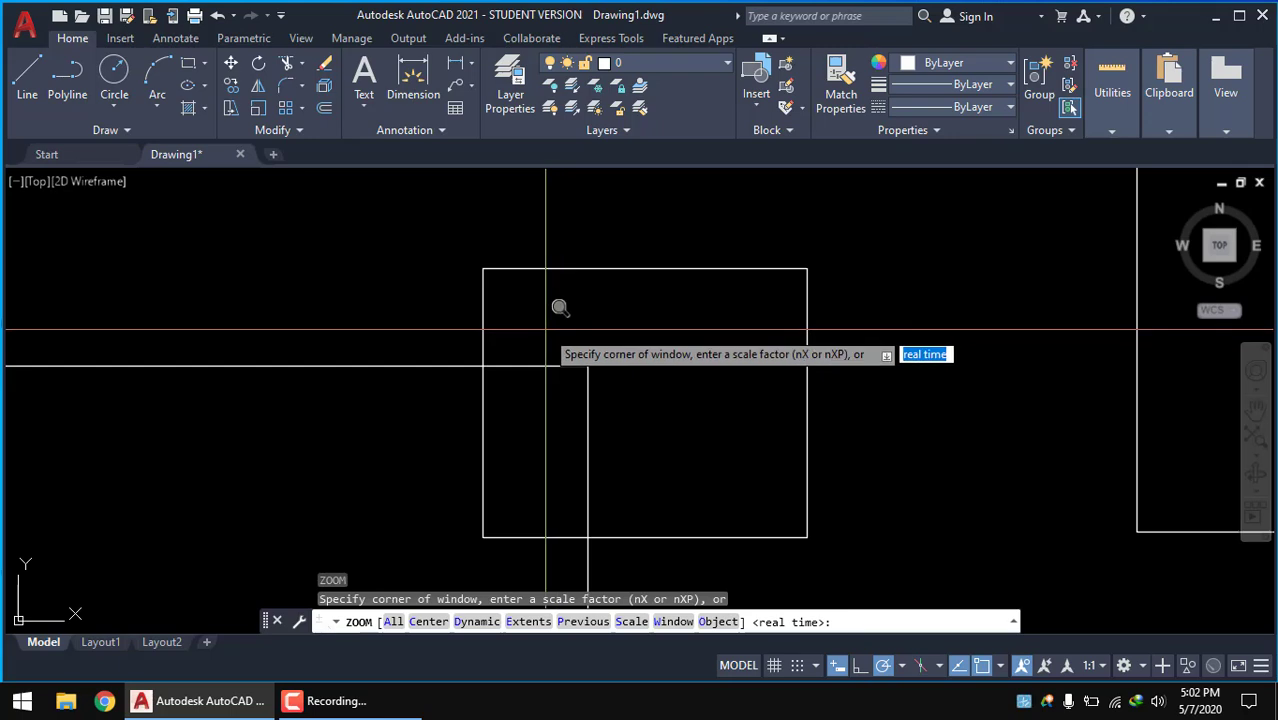
click(663, 622)
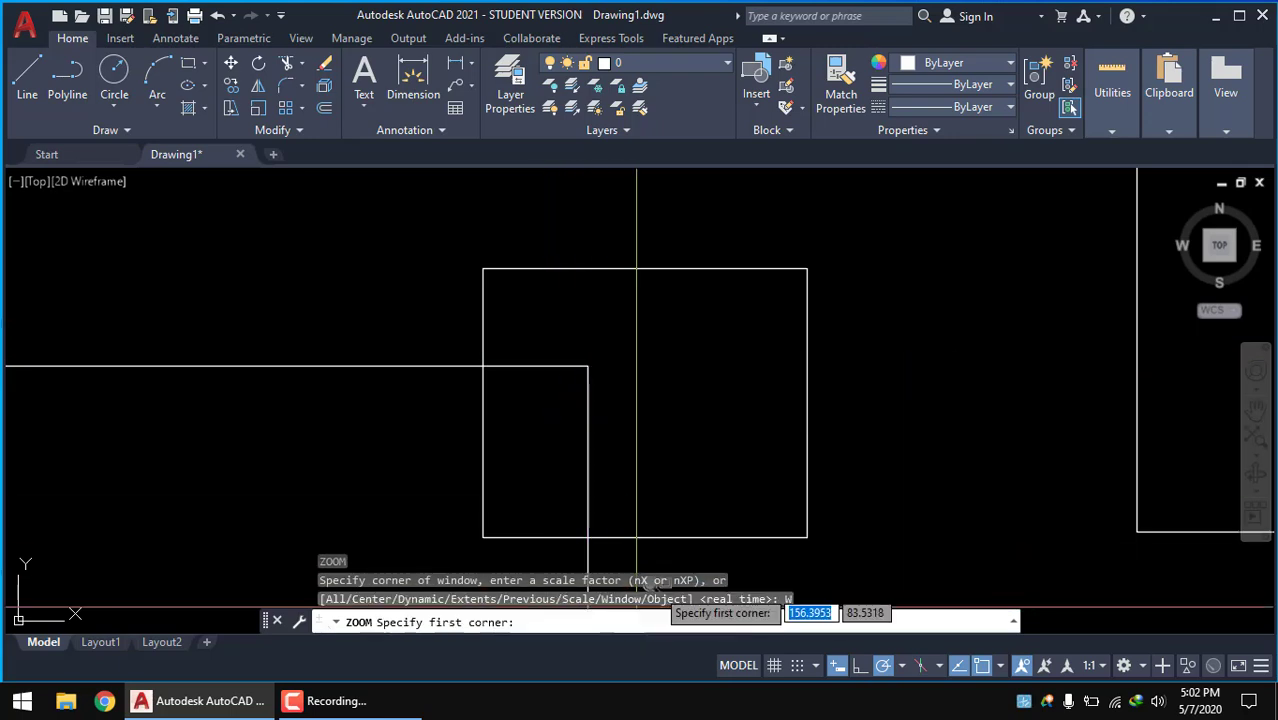
click(556, 325)
click(640, 389)
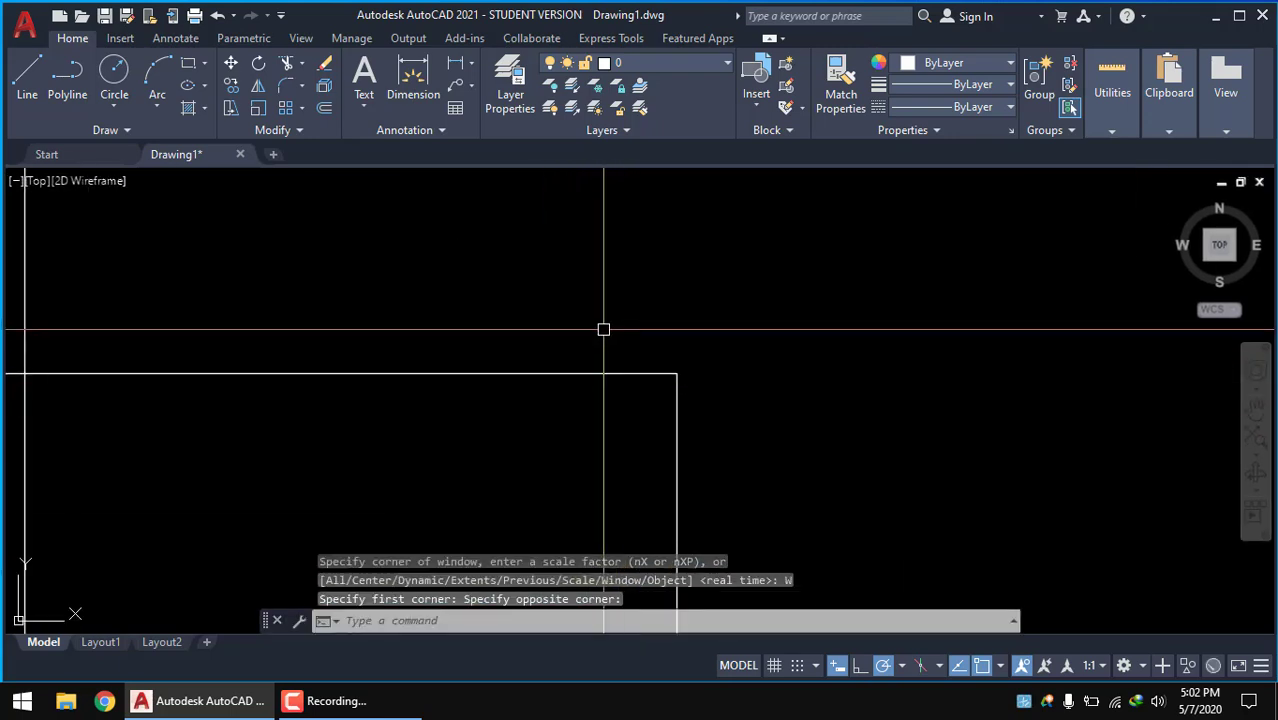
- Do several more window zooms, then zoom back out to show all four pairs
key(Return)
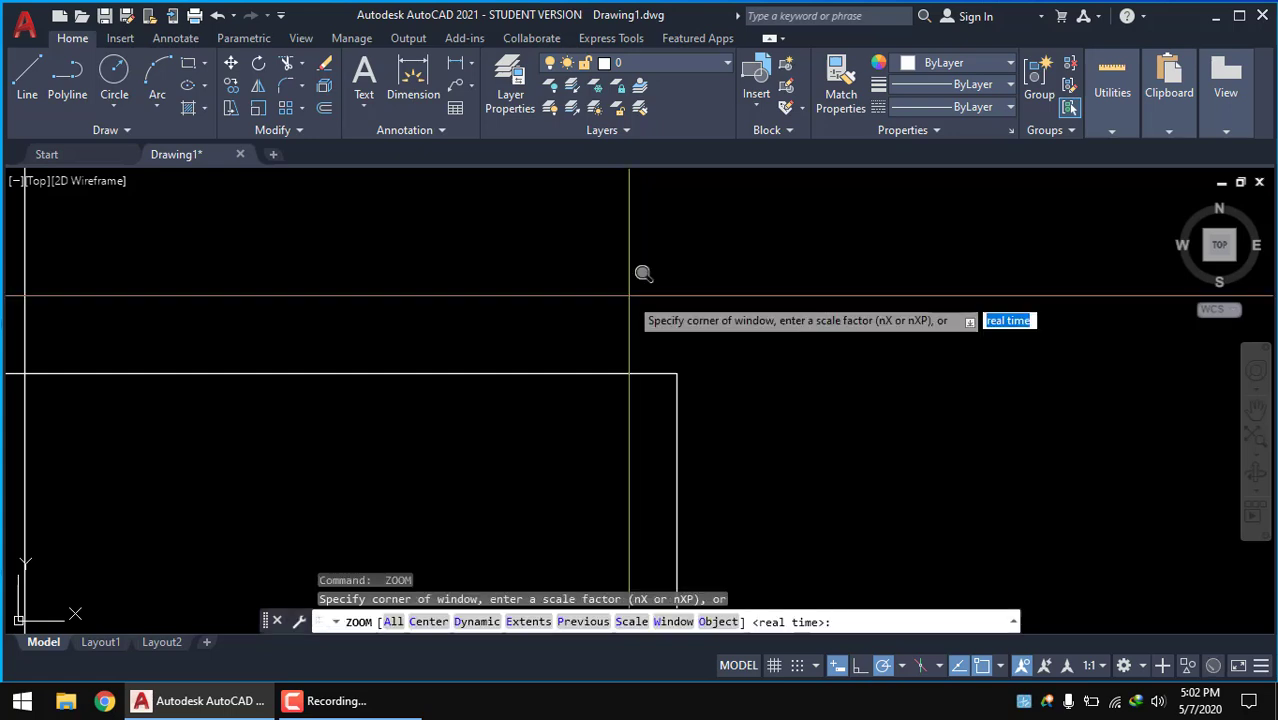
click(588, 288)
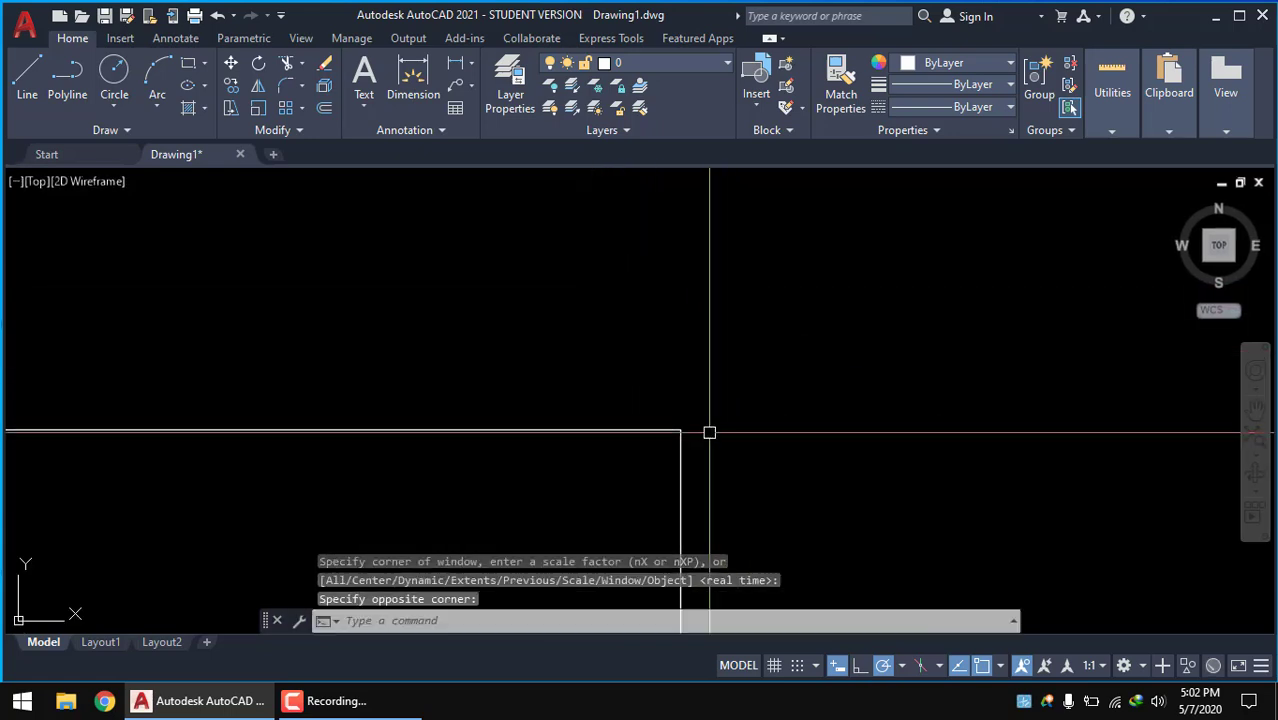
key(Return)
click(690, 405)
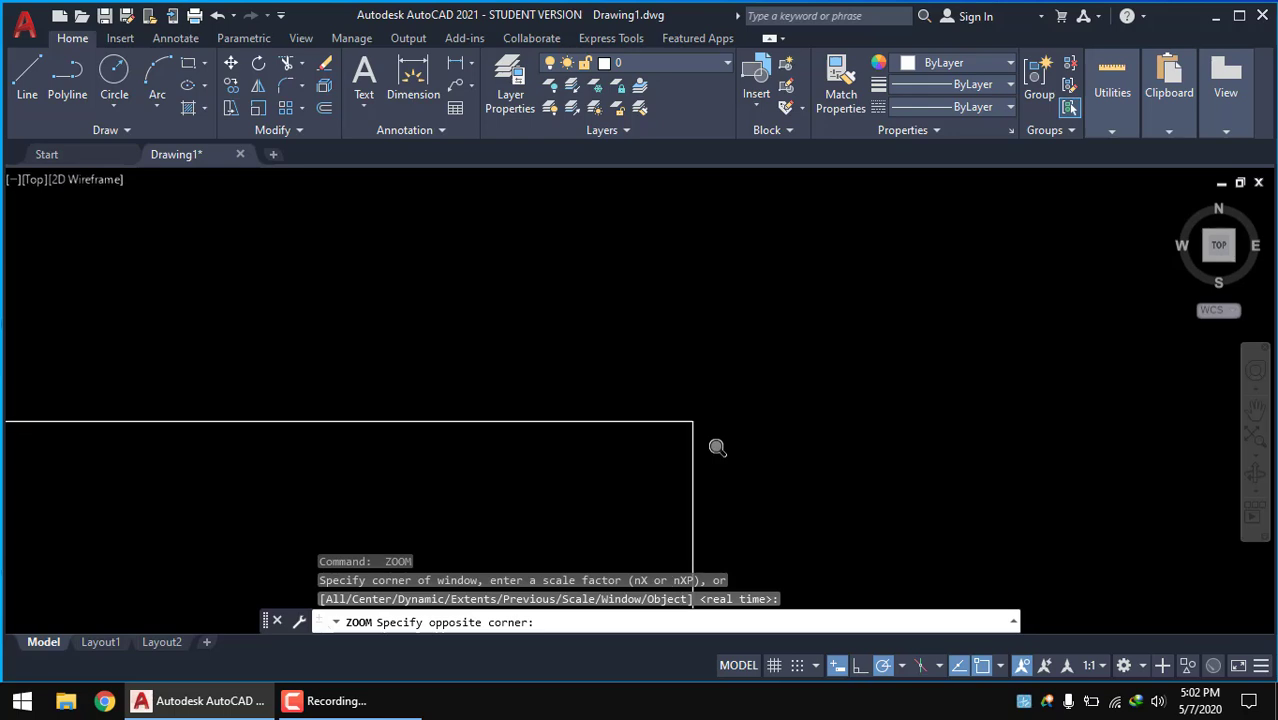
click(646, 374)
key(Return)
click(640, 368)
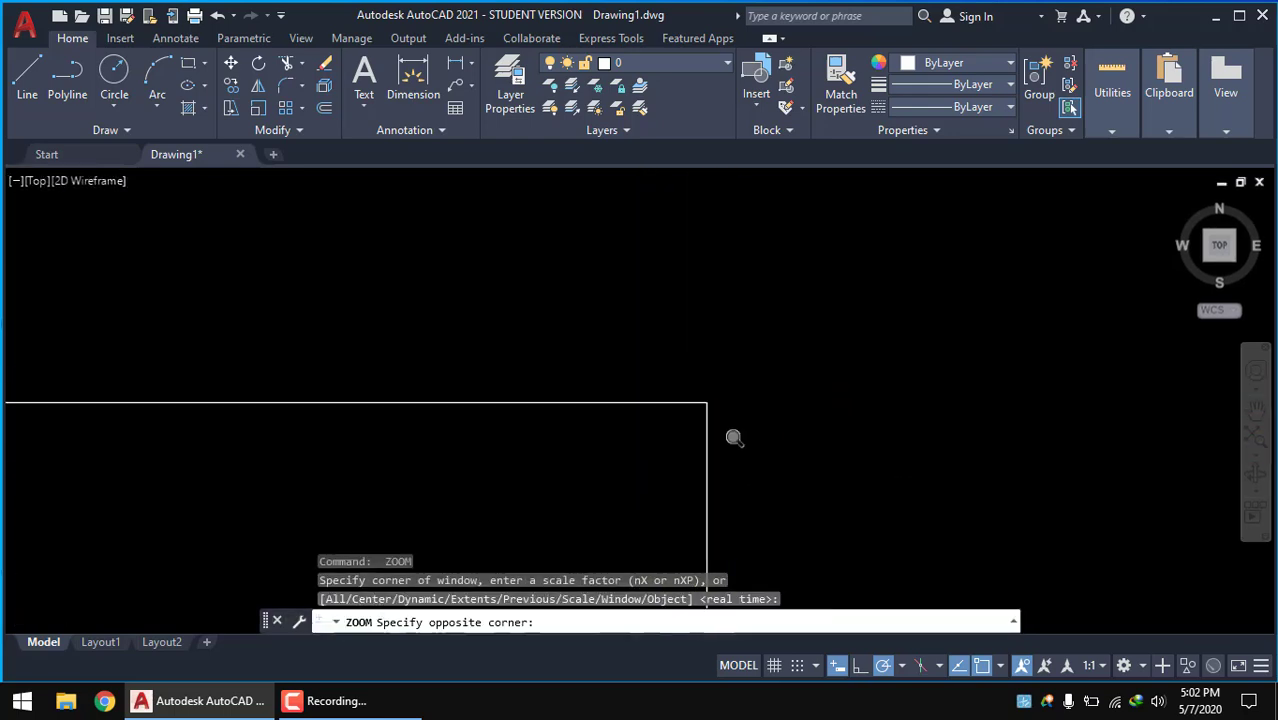
click(734, 437)
scroll(695, 440, down, 3)
scroll(601, 363, down, 3)
- Pan back to the rectangle pairs, zoom out, and window-zoom to enlarge the rectangles
middle_drag(627, 363, 544, 346)
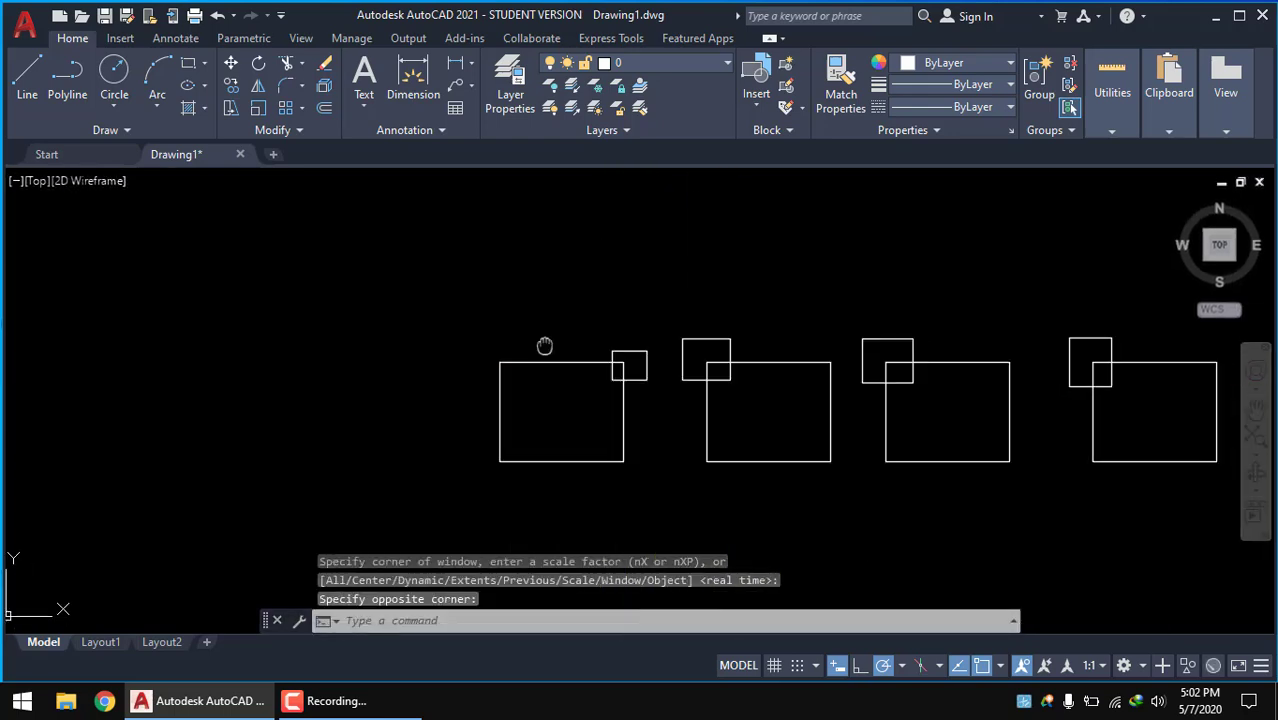
scroll(434, 251, down, 3)
scroll(379, 328, down, 2)
scroll(542, 342, down, 1)
text(Z)
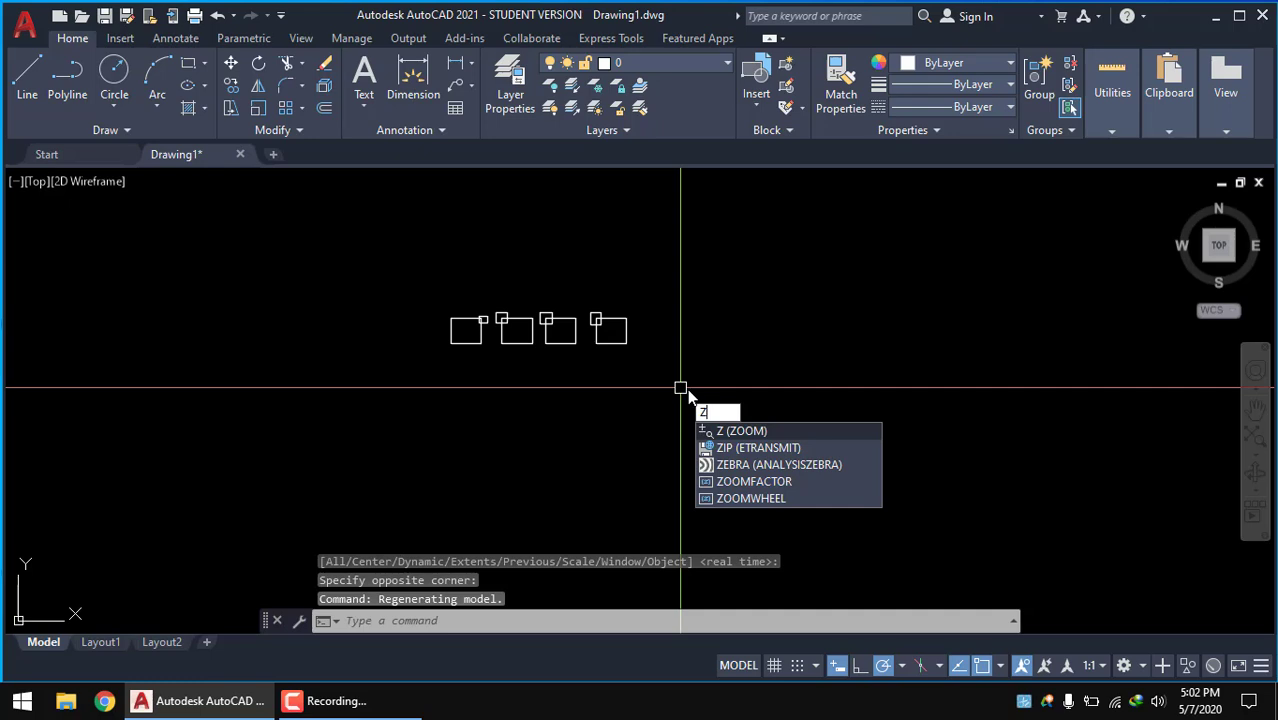
key(Return)
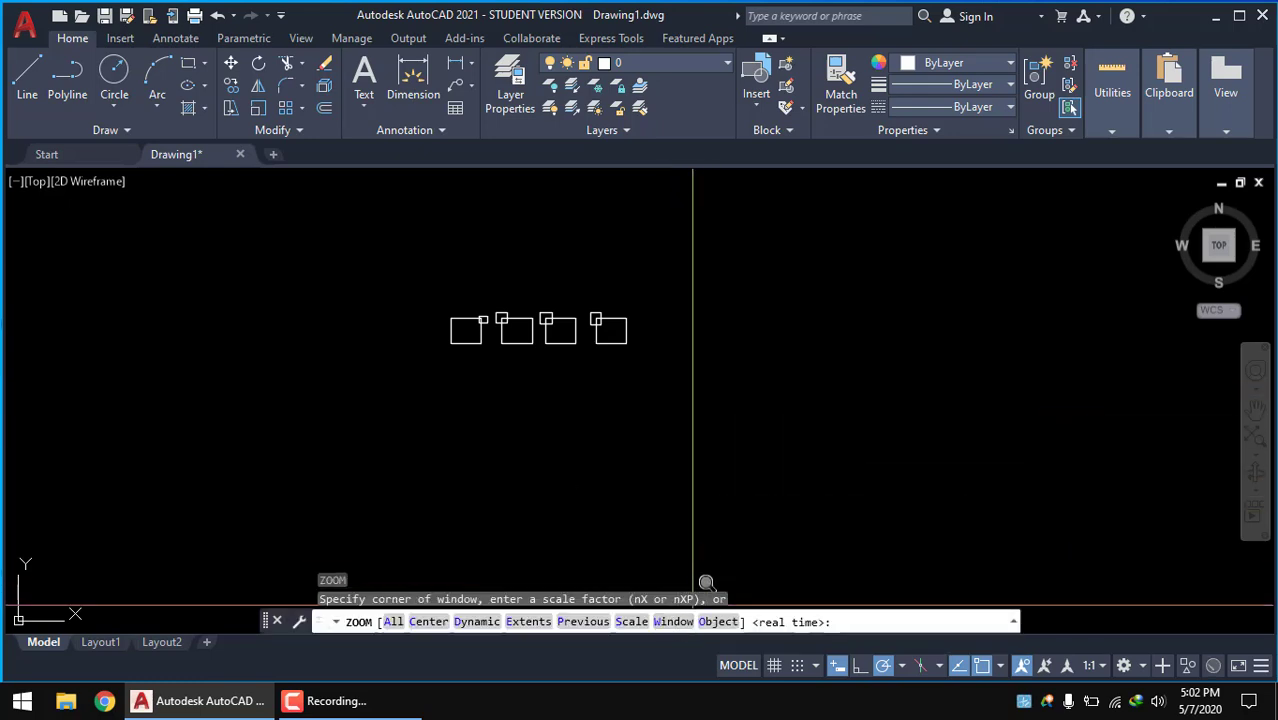
click(673, 621)
click(422, 274)
click(662, 340)
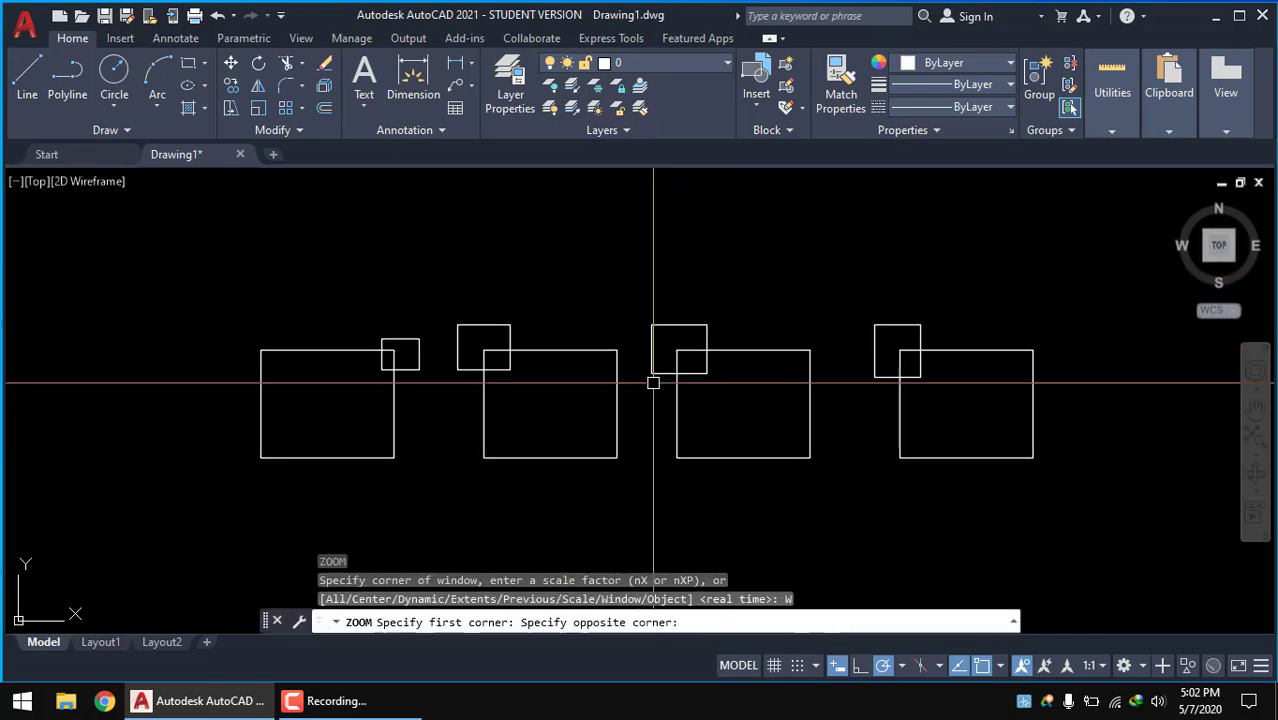
- Window-zoom onto the left pairs, then onto the small square
key(Return)
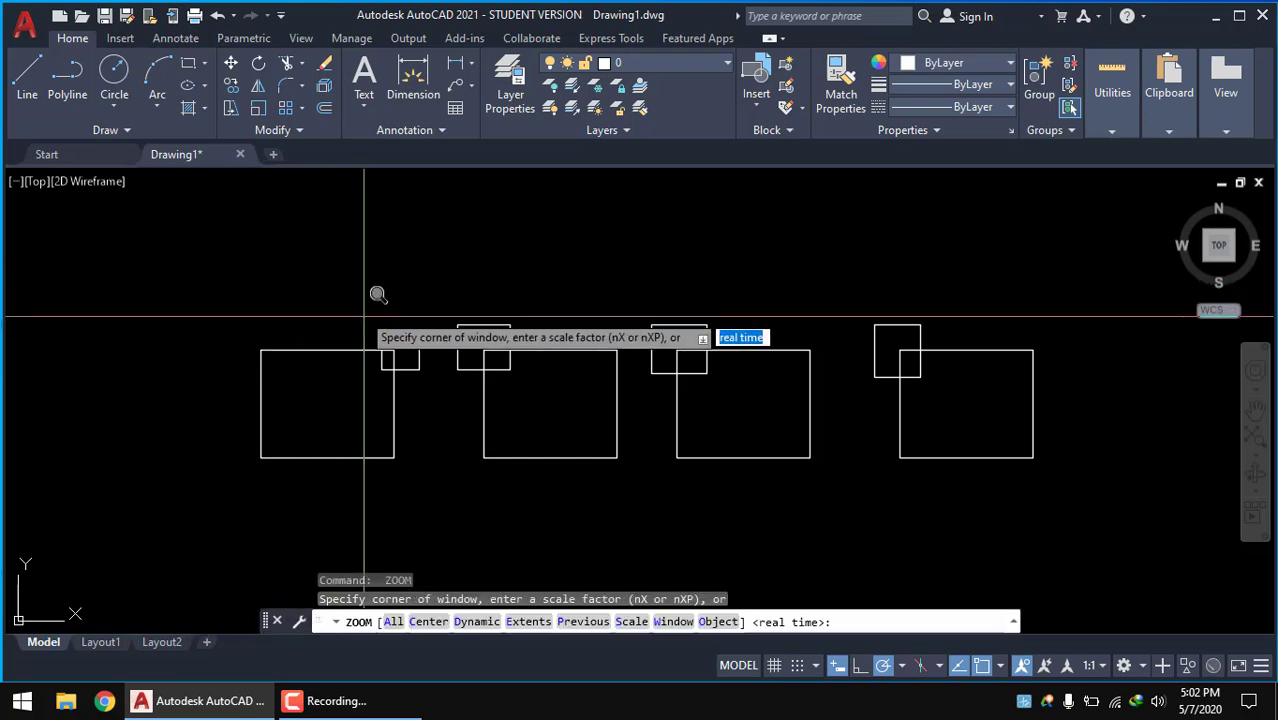
click(200, 271)
click(393, 362)
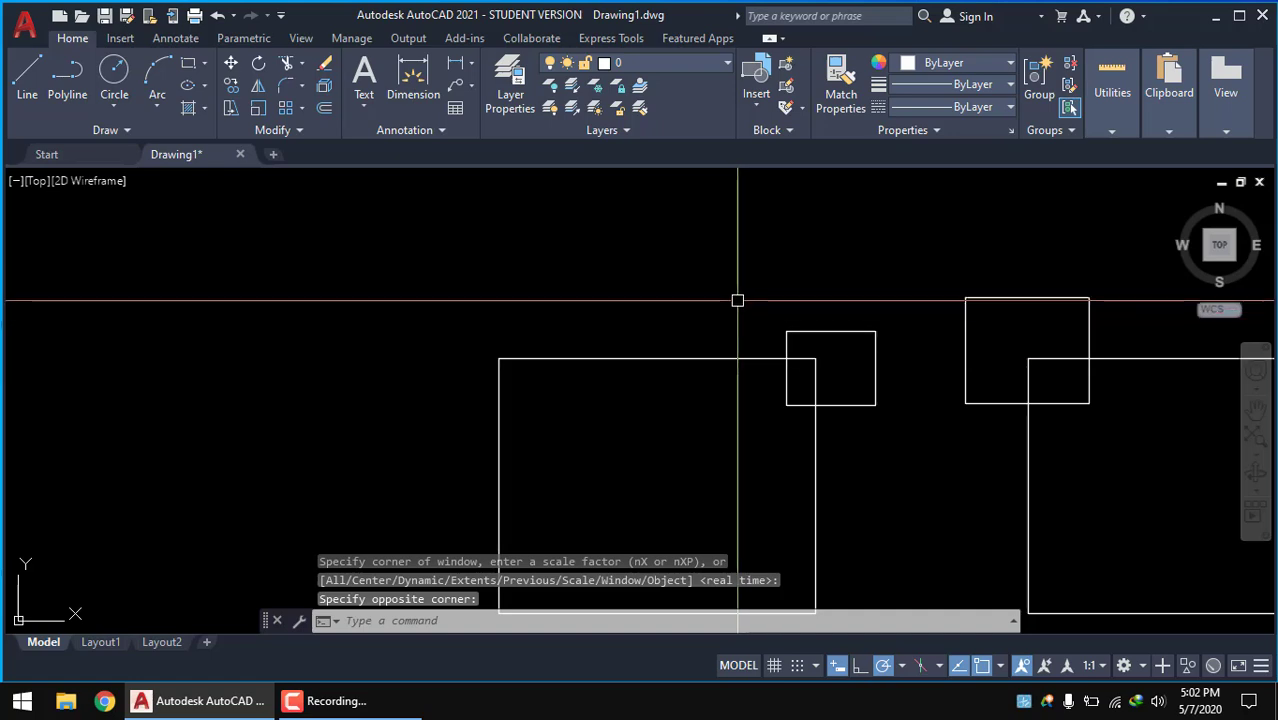
key(Return)
click(751, 254)
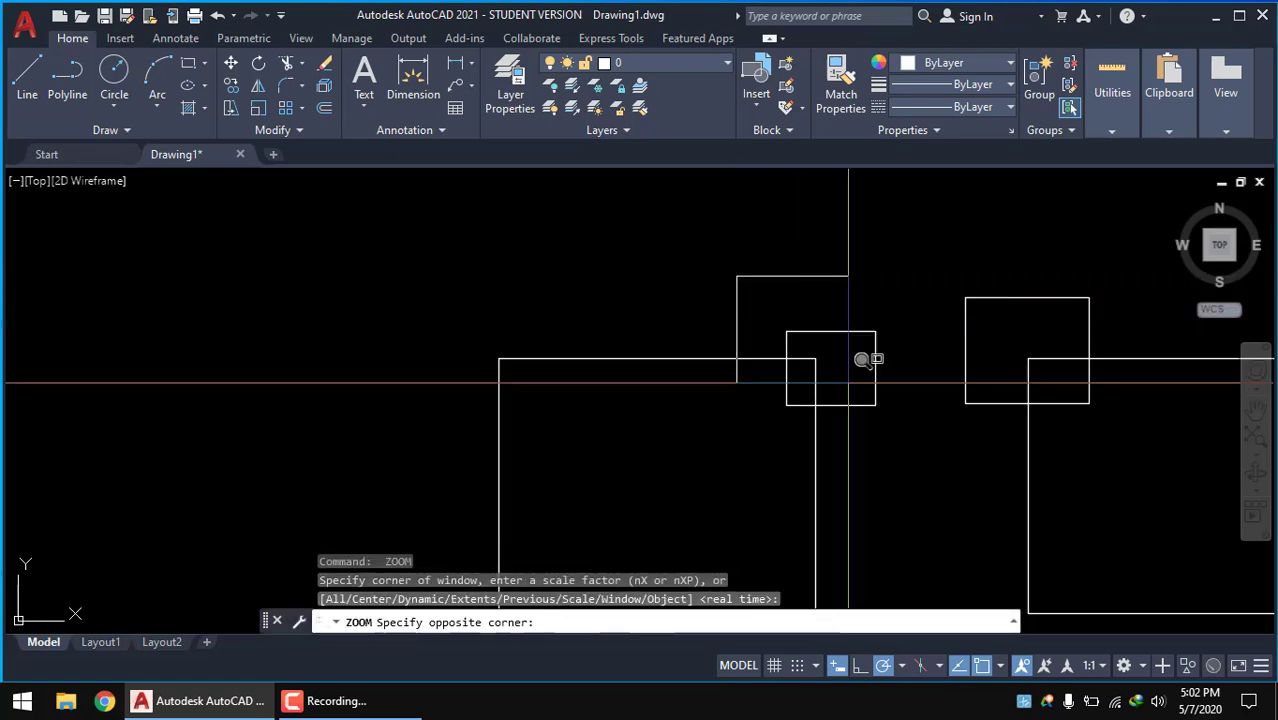
click(913, 425)
- Window-zoom slightly closer, then scroll and pan left to frame the four pairs
key(Return)
click(500, 262)
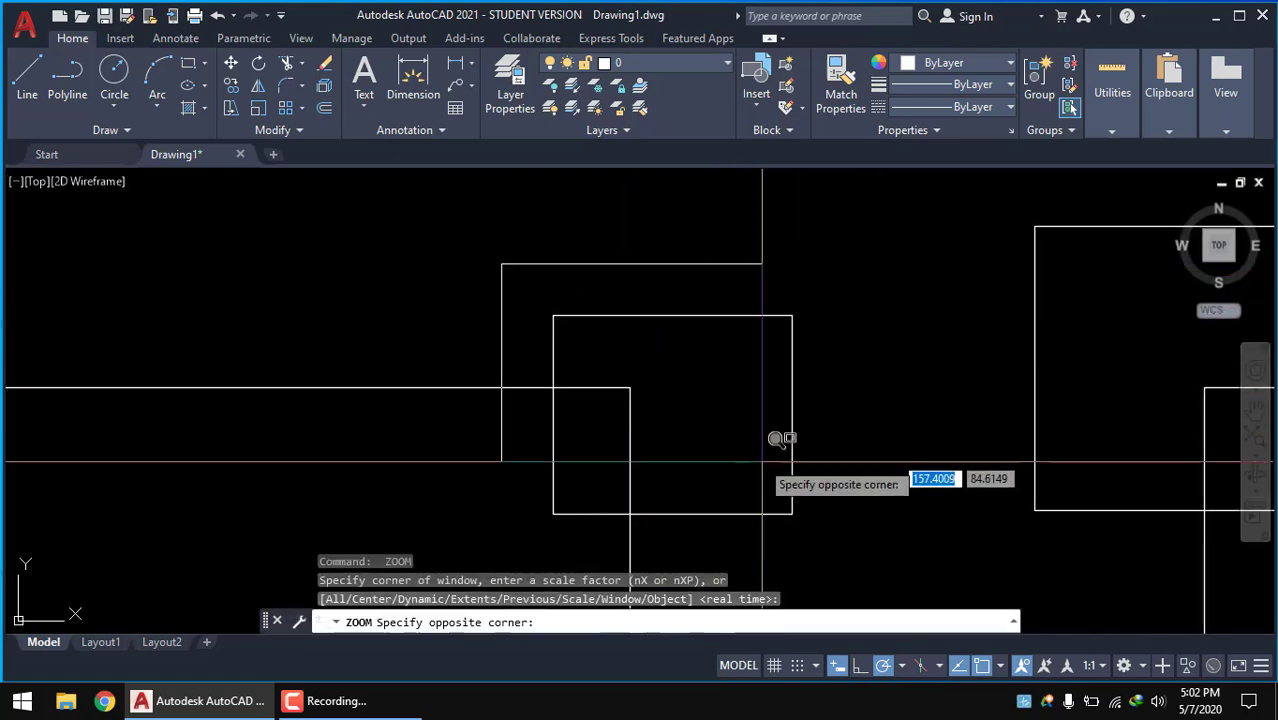
click(829, 520)
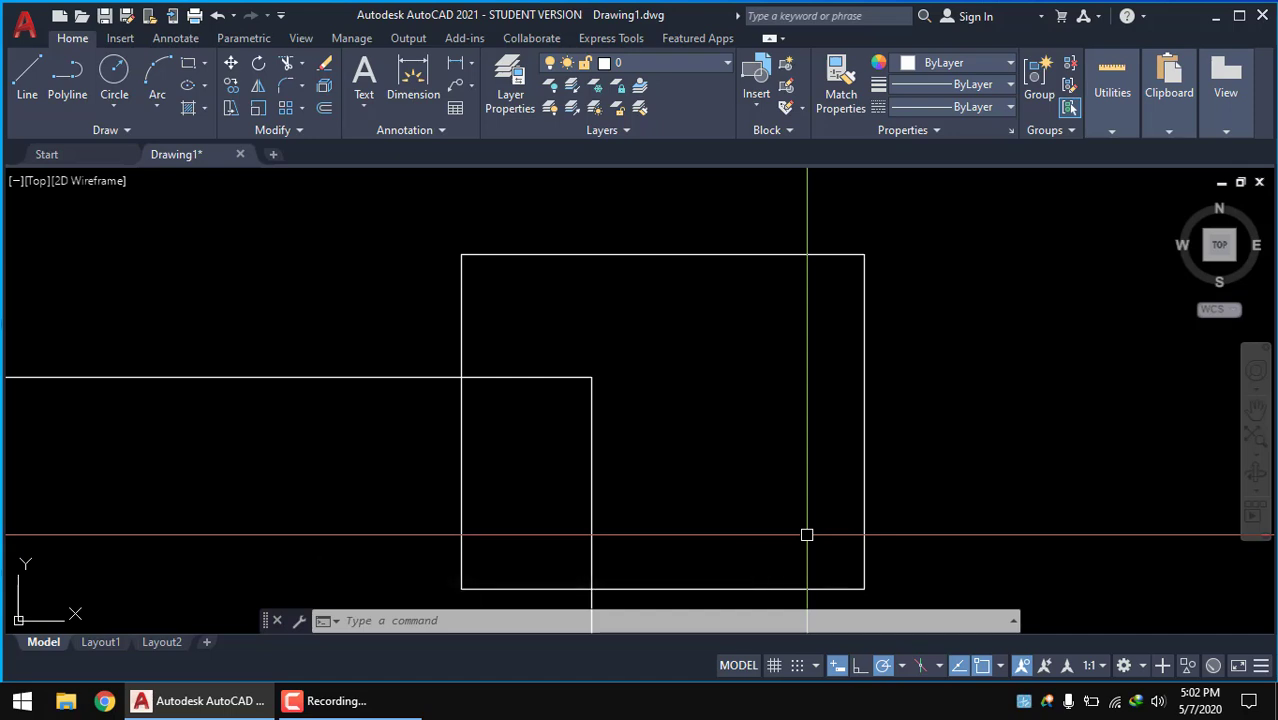
scroll(760, 420, down, 5)
scroll(600, 360, down, 2)
middle_drag(559, 342, 349, 296)
scroll(368, 335, up, 2)
scroll(375, 310, up, 1)
scroll(379, 305, up, 1)
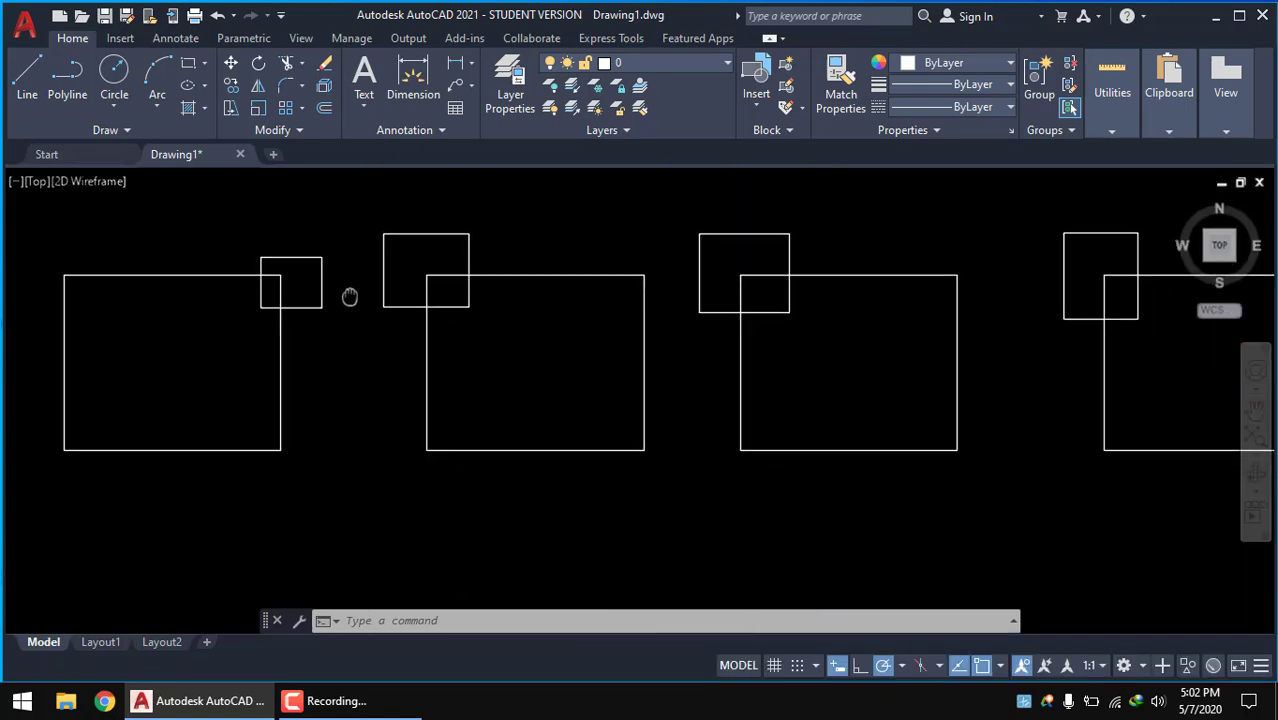
- Draw a line beneath the rectangles from left to right, ending with a 50-unit segment
click(29, 93)
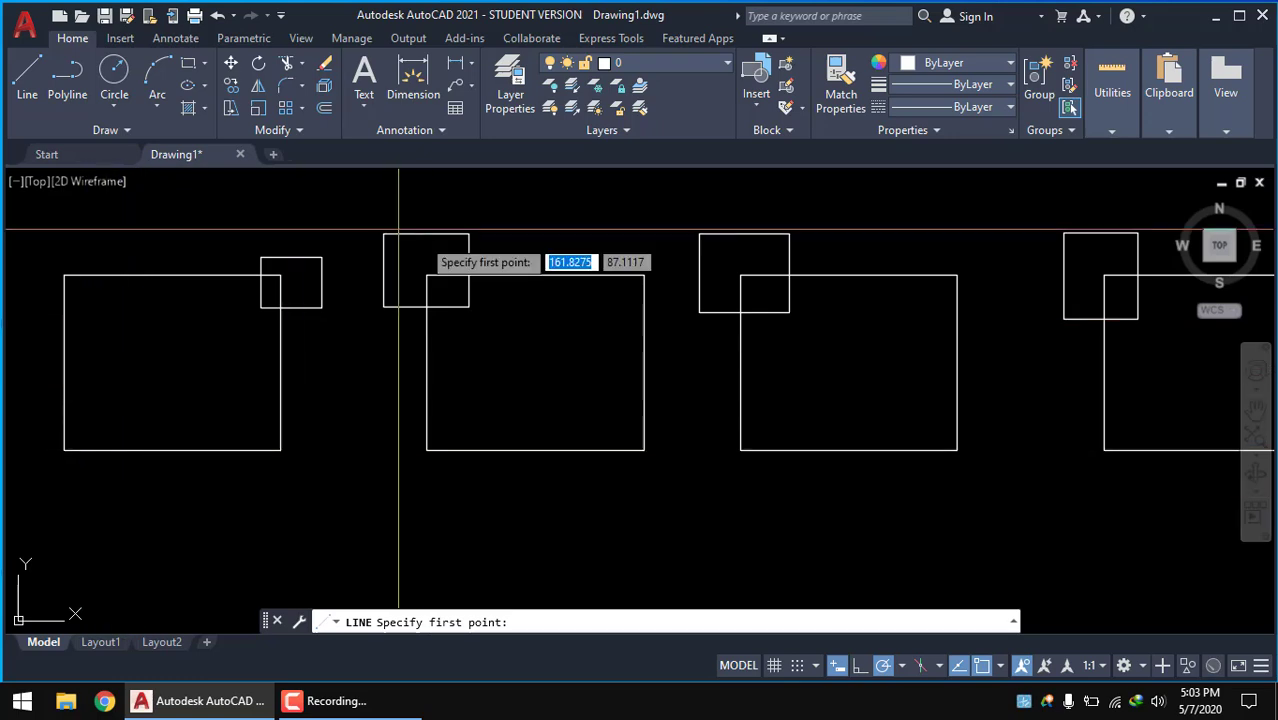
click(98, 516)
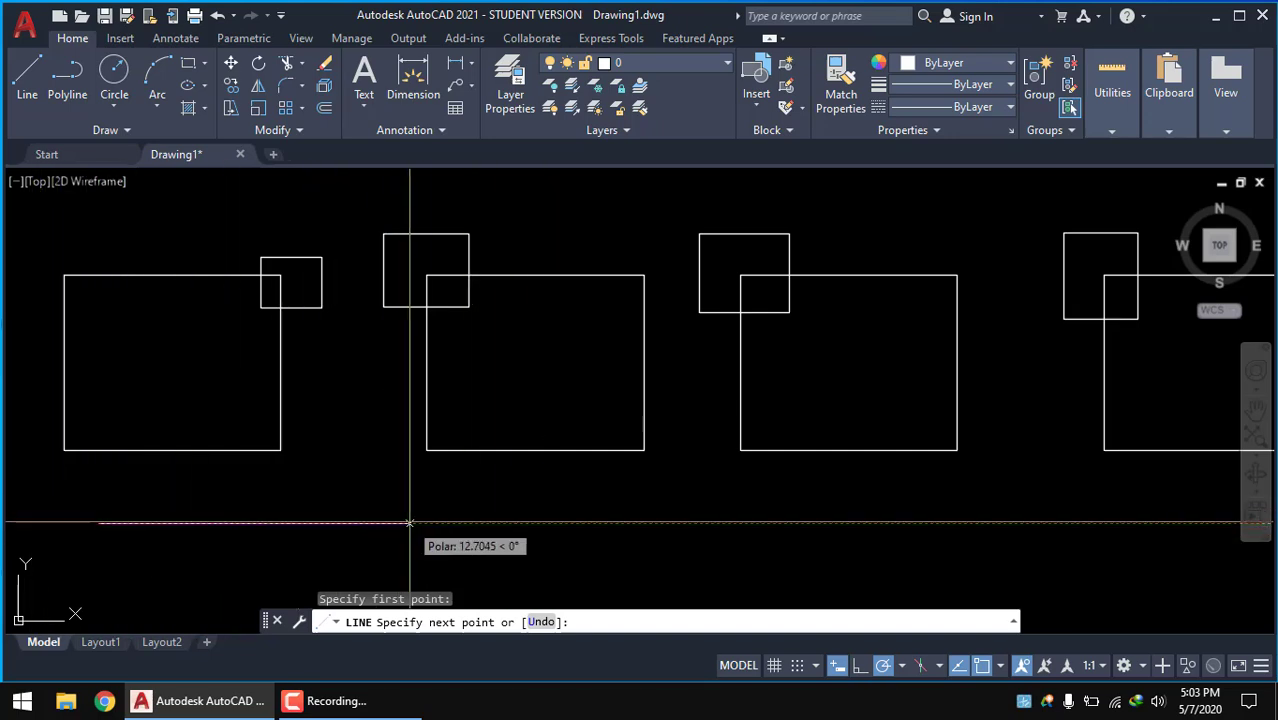
click(314, 522)
click(414, 522)
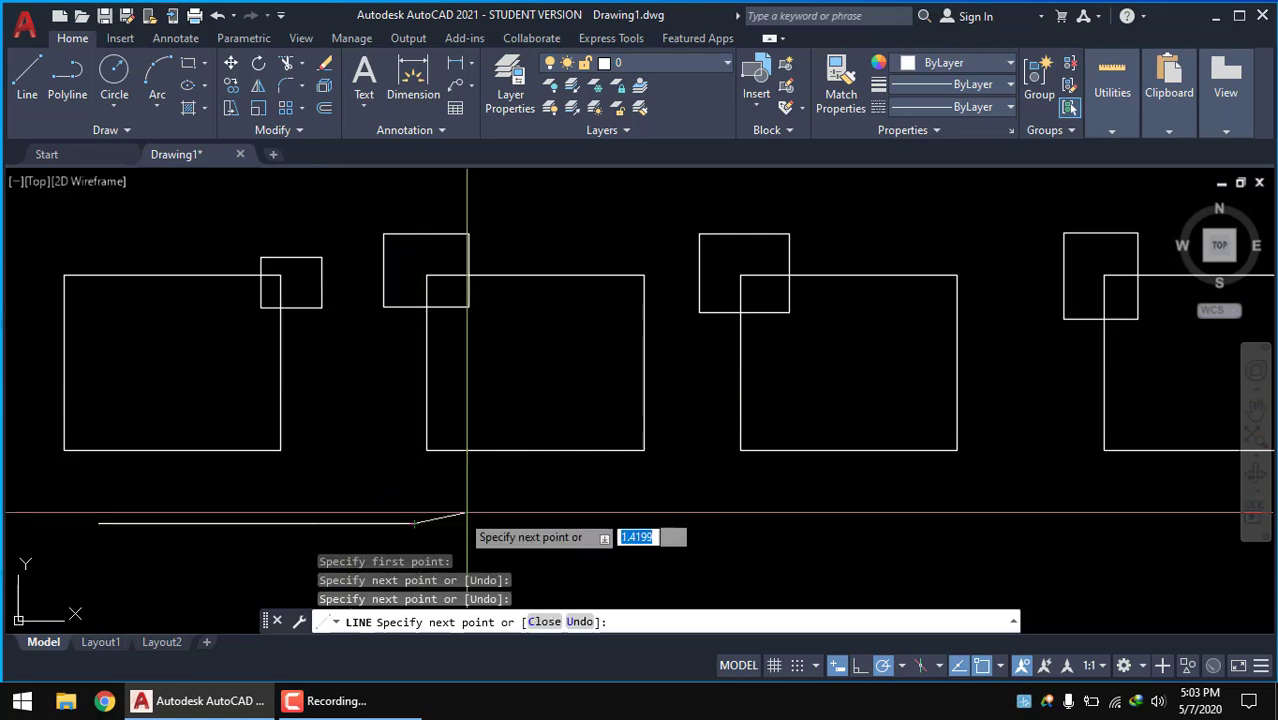
click(572, 522)
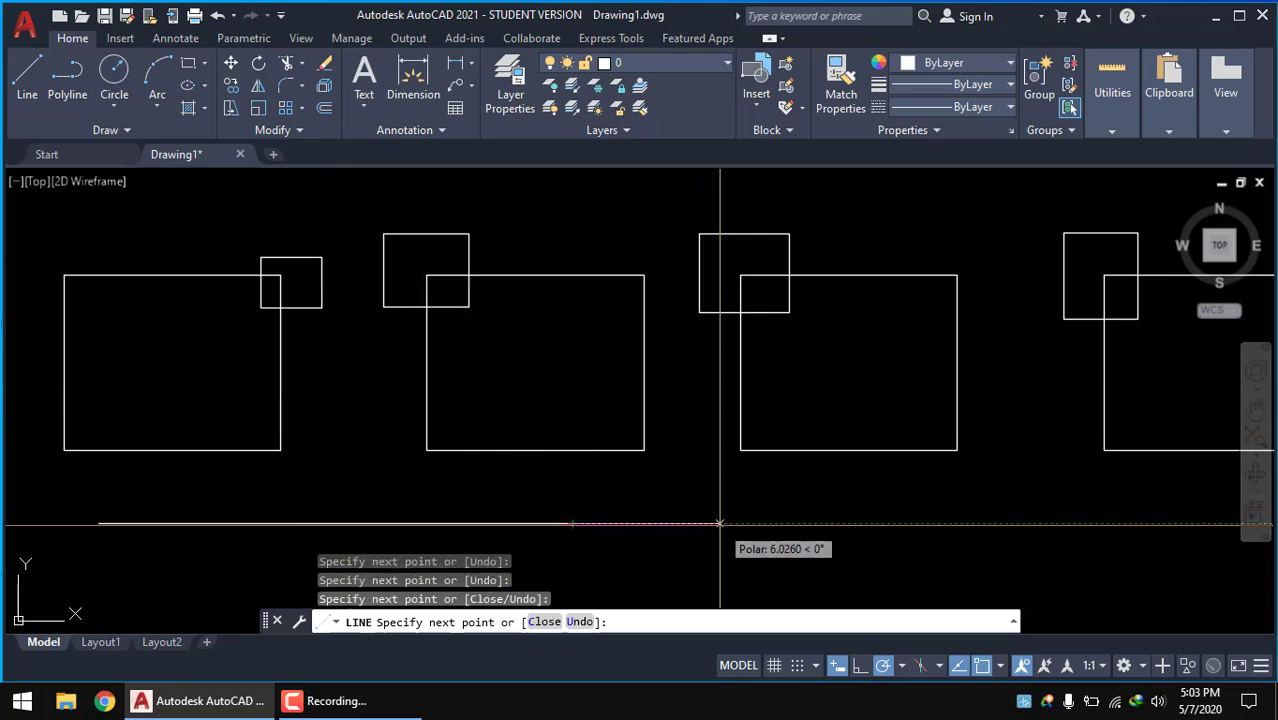
text(50)
key(Return)
- Add a 10-unit upward segment at the right end and finish the line
scroll(720, 522, down, 5)
scroll(756, 391, up, 1)
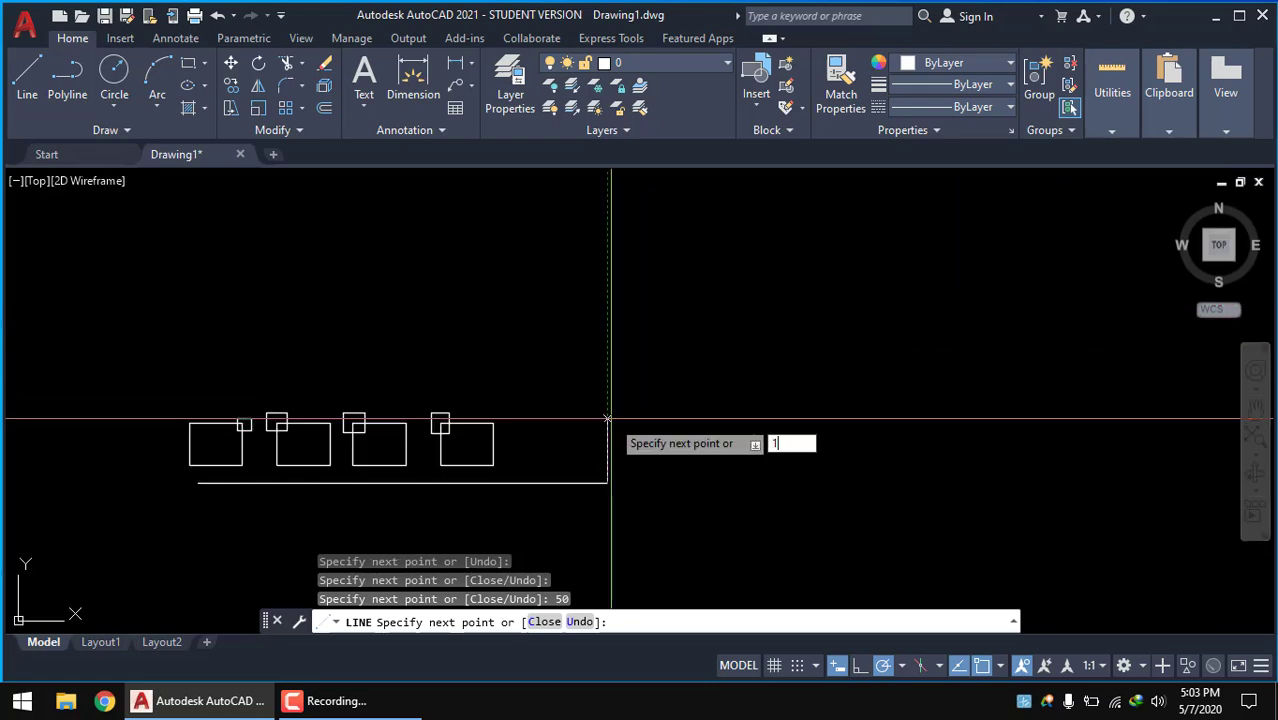
text(0)
key(BackSpace)
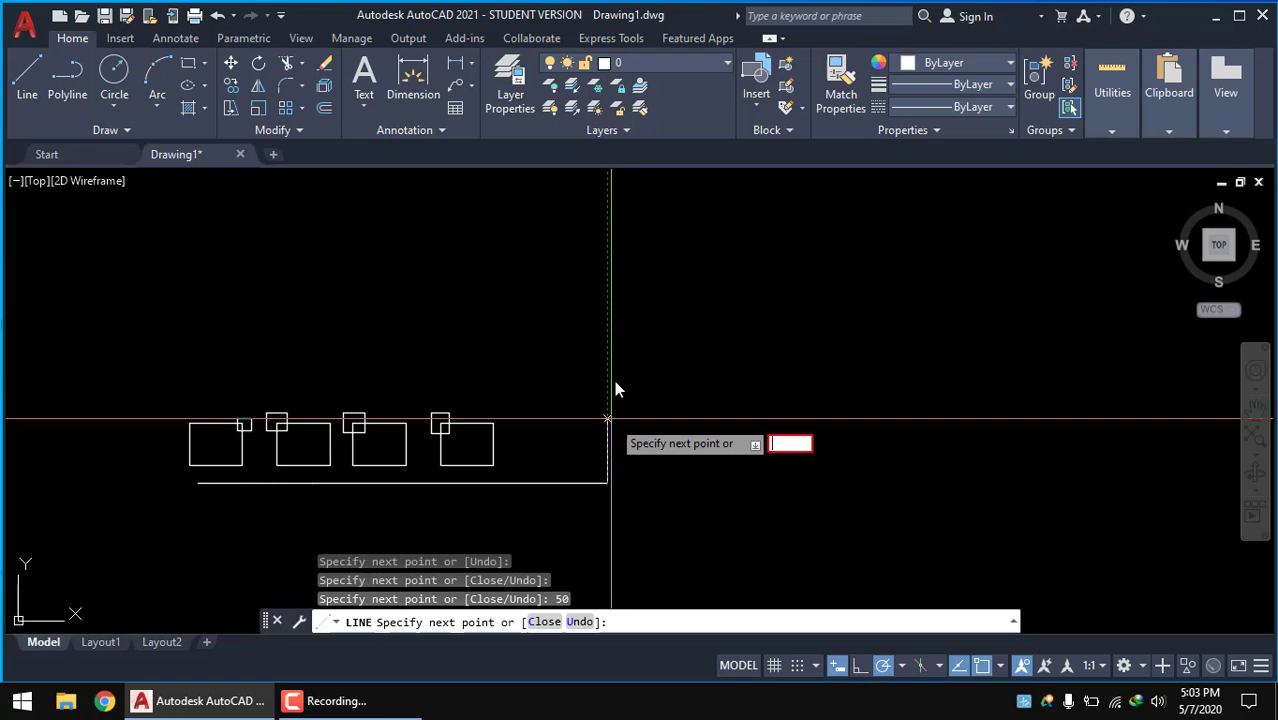
text(10)
key(Return)
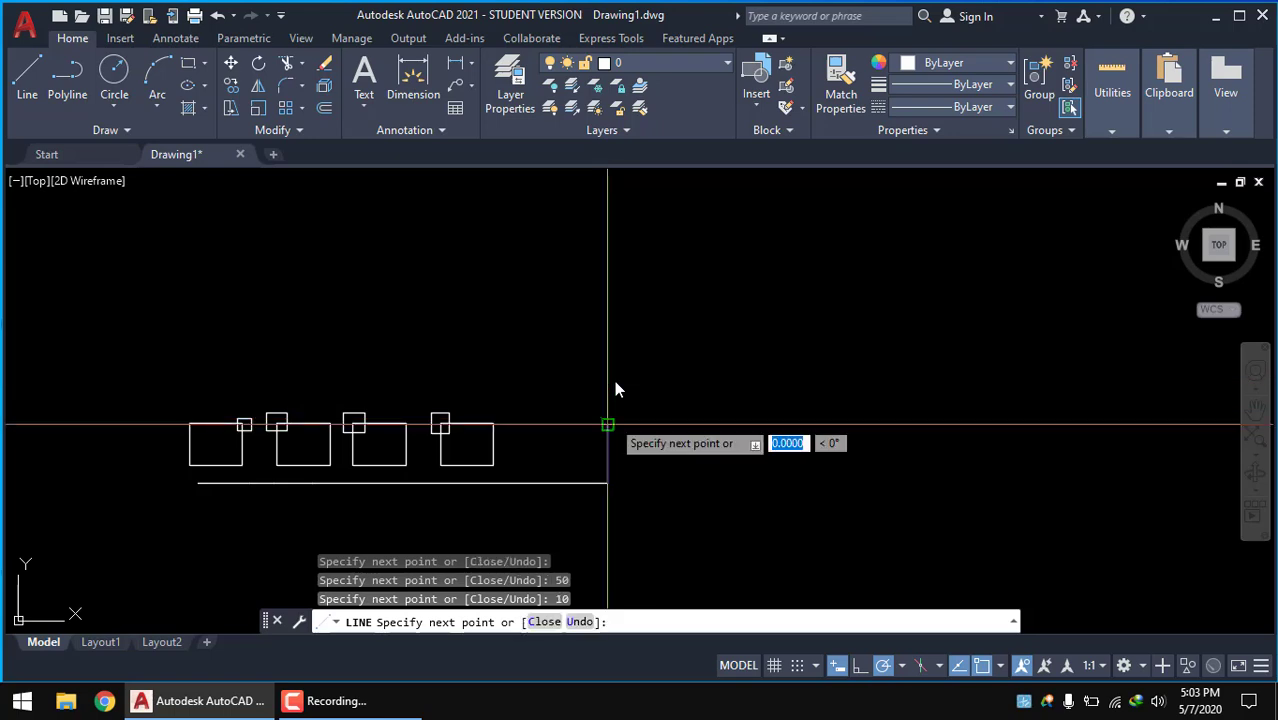
key(Return)
scroll(622, 411, up, 2)
scroll(950, 414, down, 1)
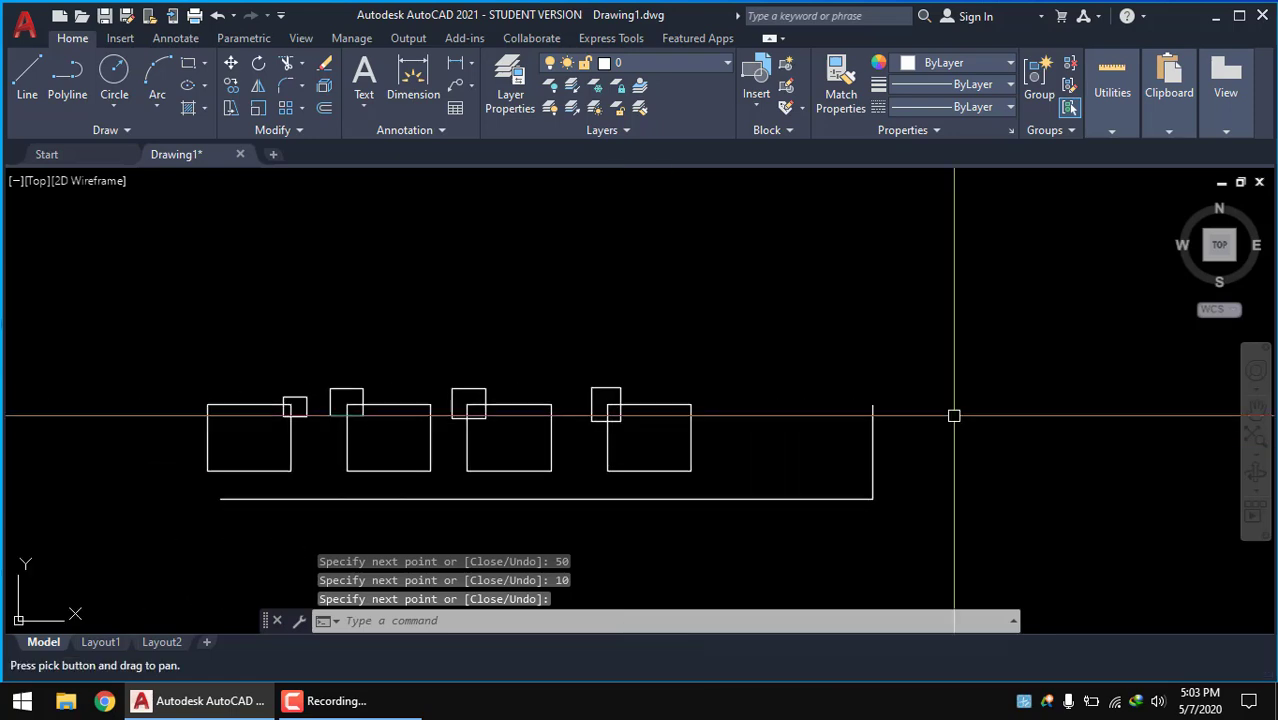
scroll(742, 479, up, 2)
middle_drag(748, 440, 901, 419)
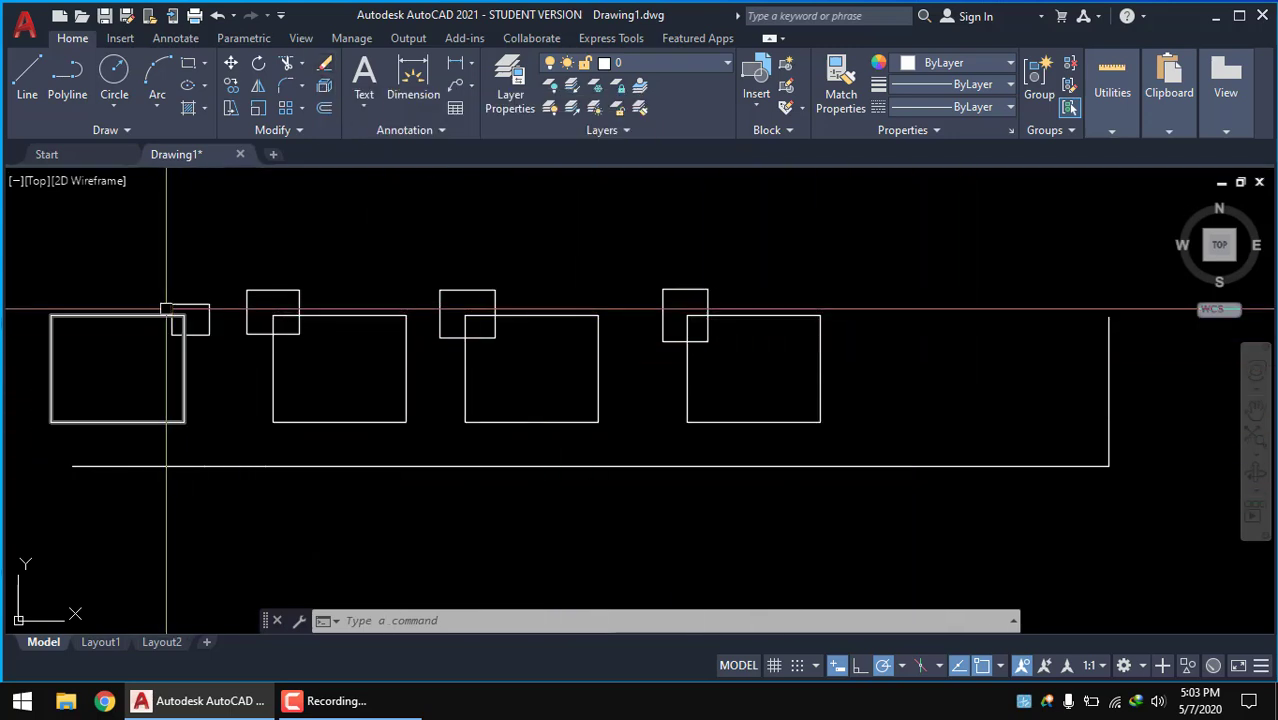
middle_drag(176, 345, 197, 331)
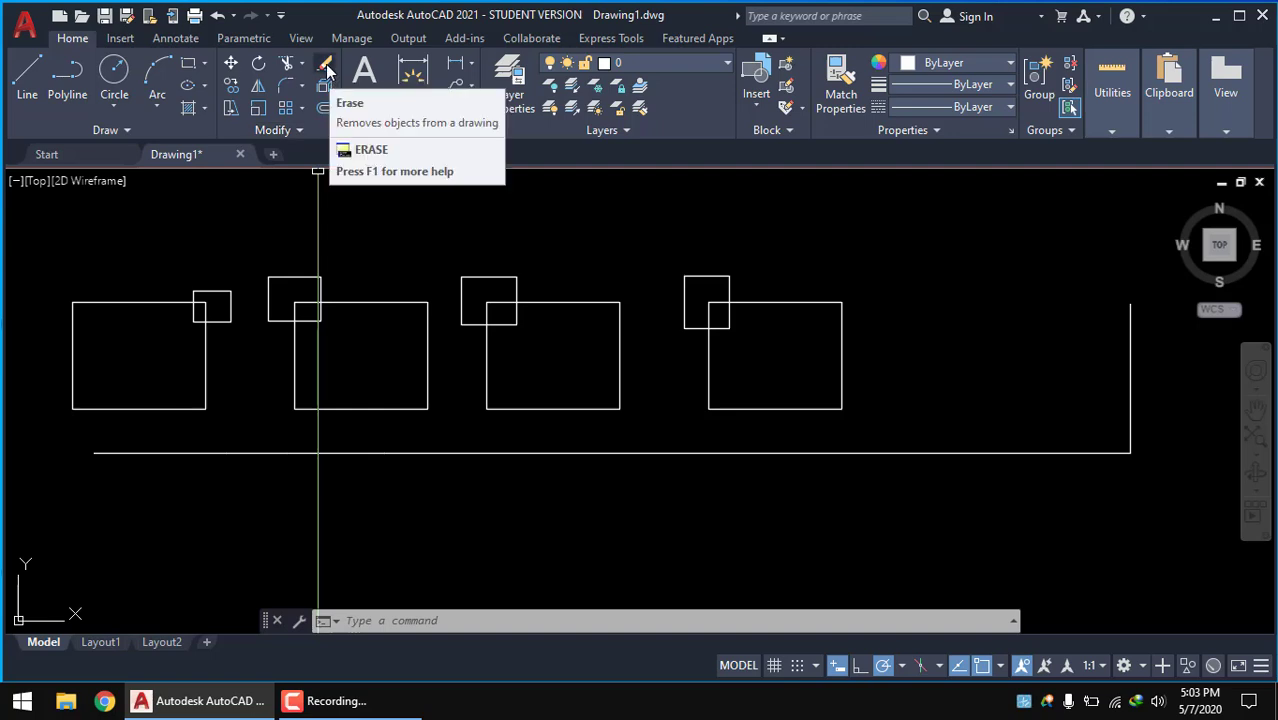
- Erase the long line, its vertical end, and the third and fourth rectangle pairs
click(326, 68)
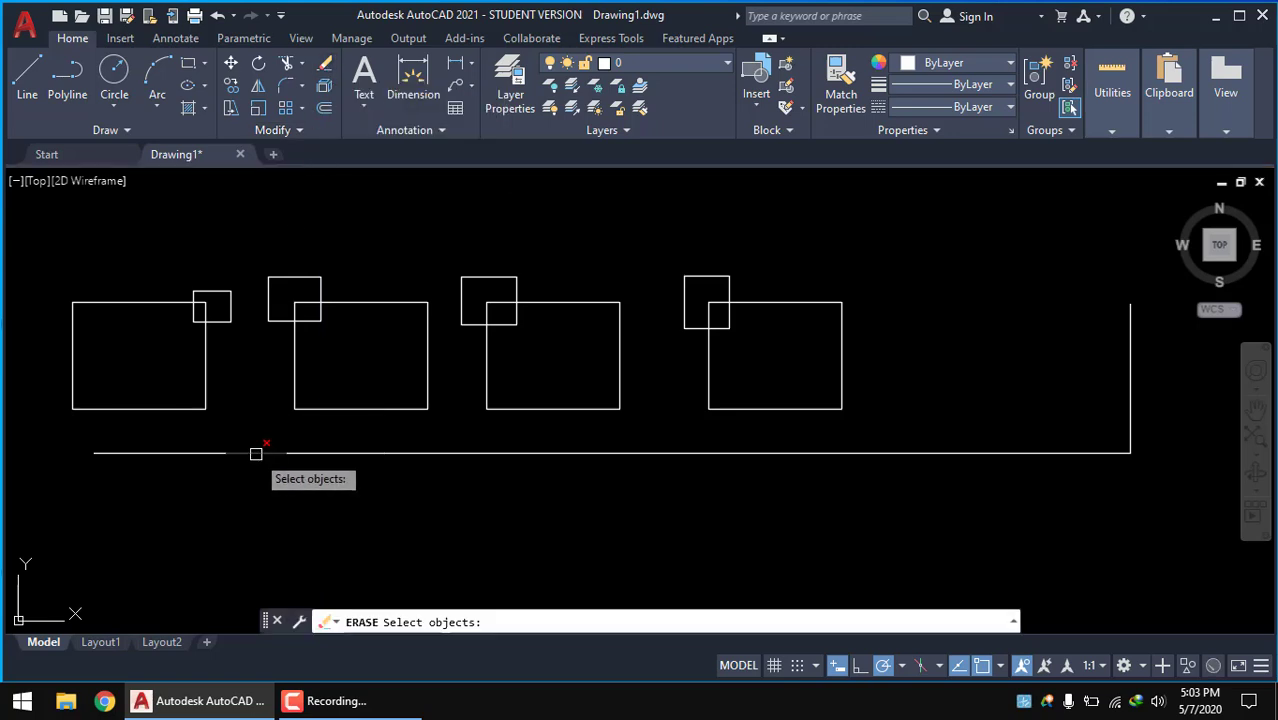
click(397, 451)
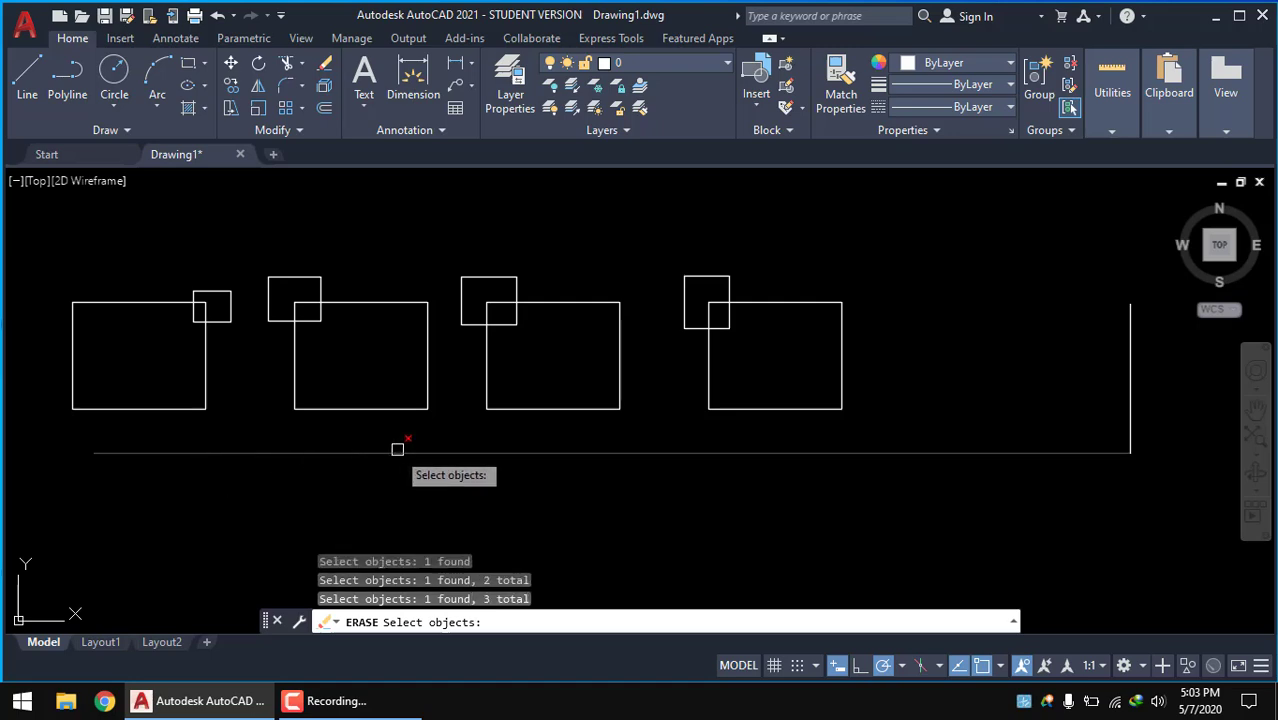
click(1150, 391)
click(1108, 364)
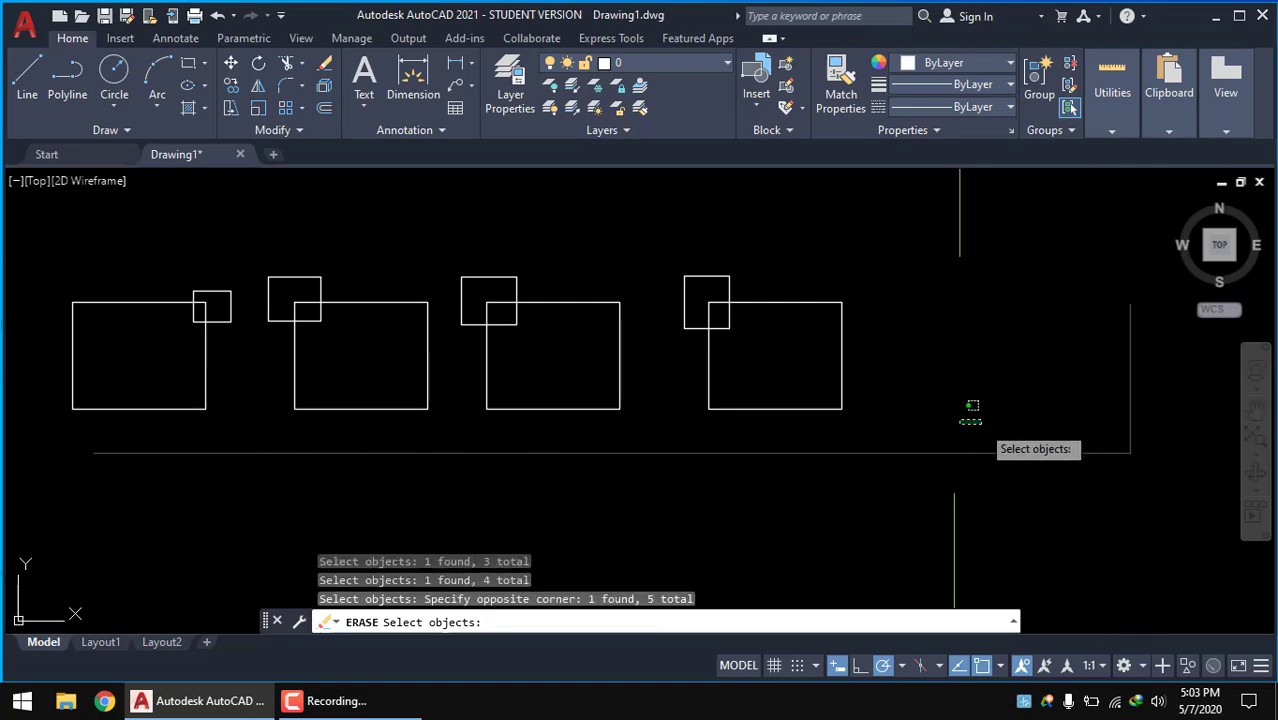
click(978, 416)
click(686, 276)
click(680, 393)
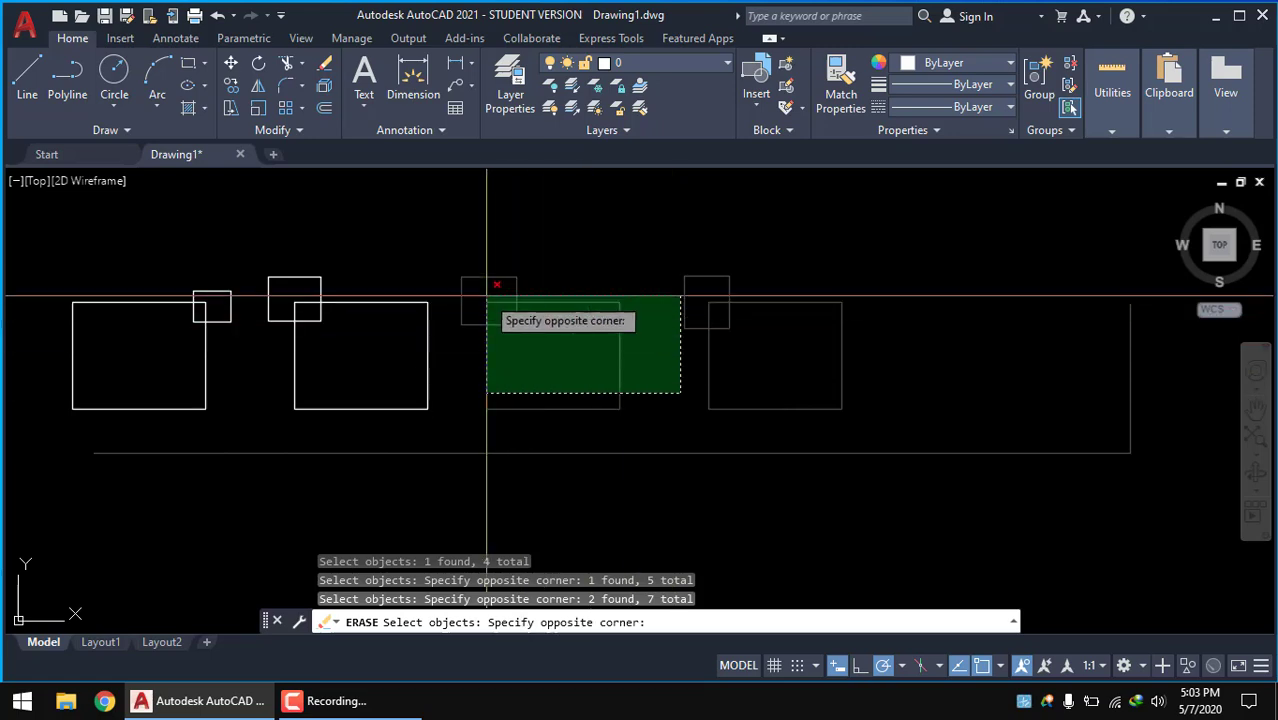
click(468, 284)
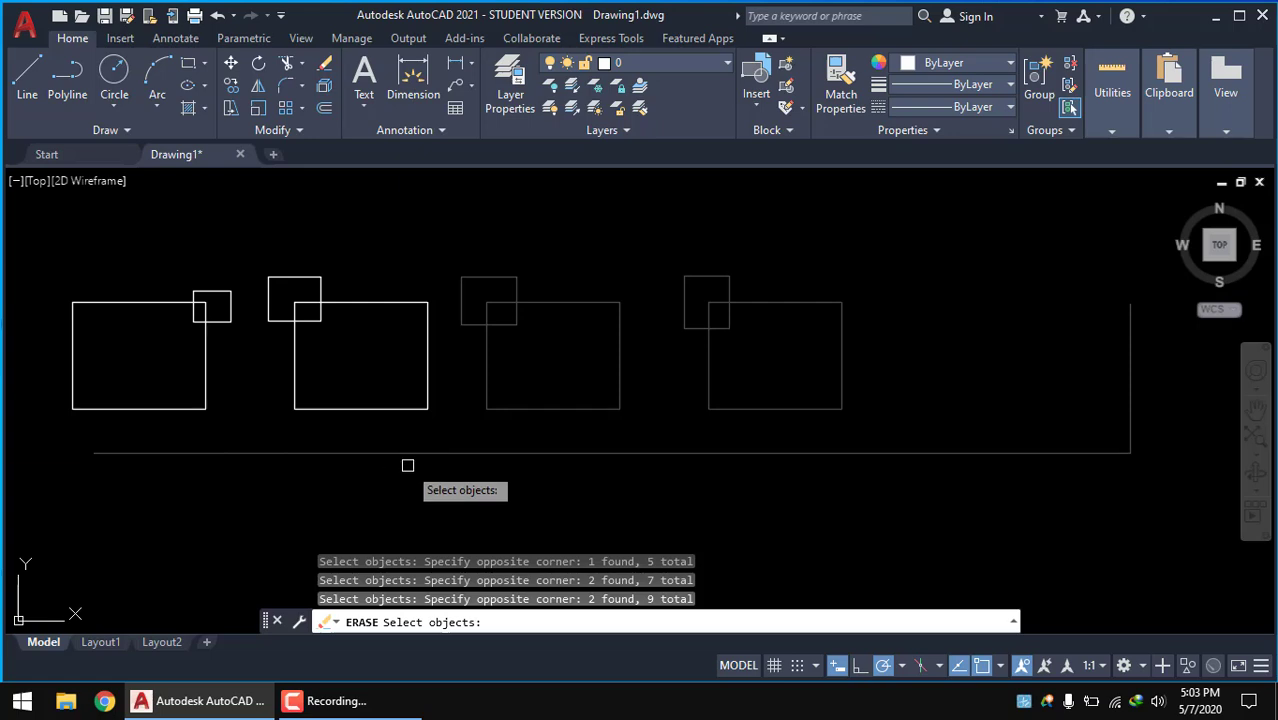
key(Return)
- Erase the two small squares and centre the remaining two rectangles
middle_drag(322, 408, 427, 408)
text(ER)
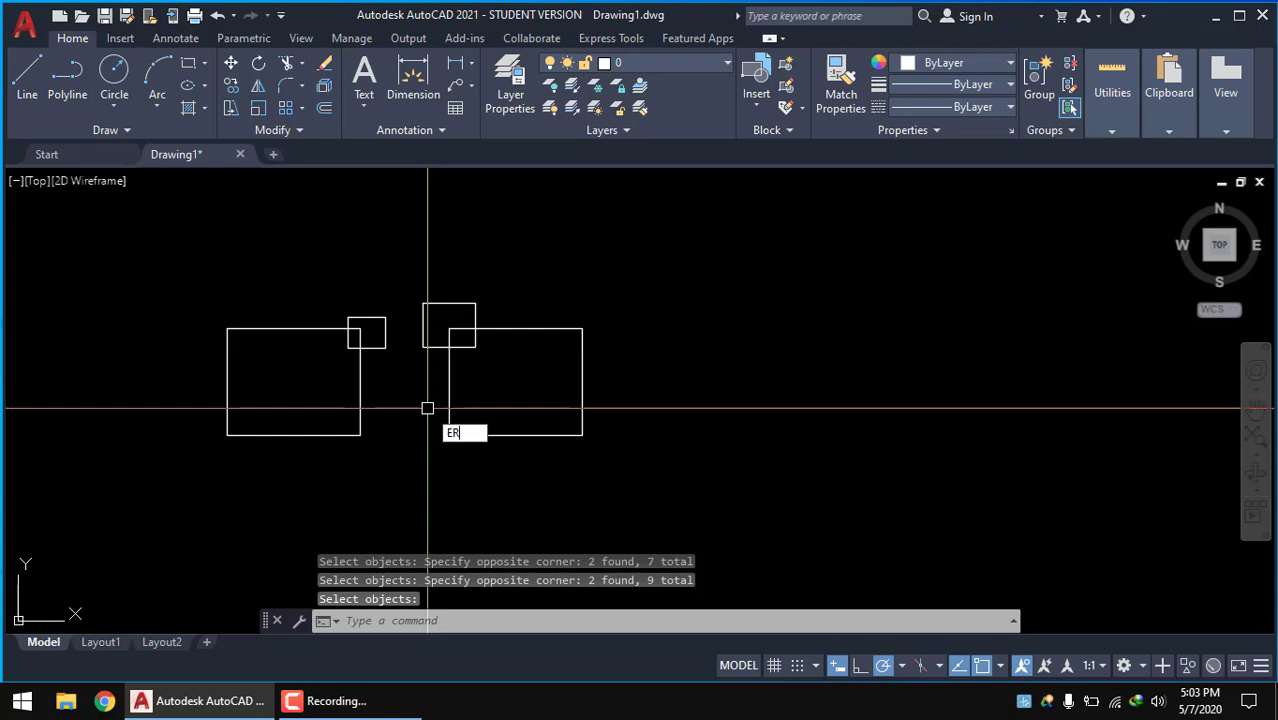
text(ASE)
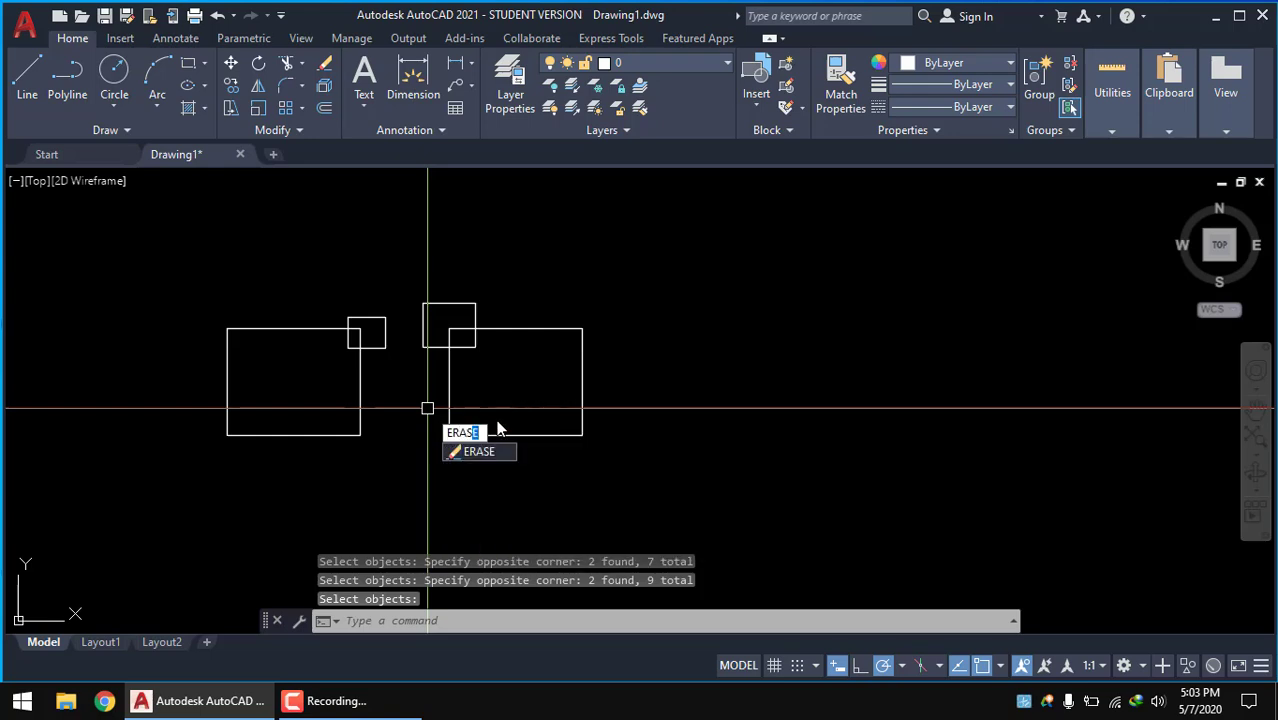
click(478, 452)
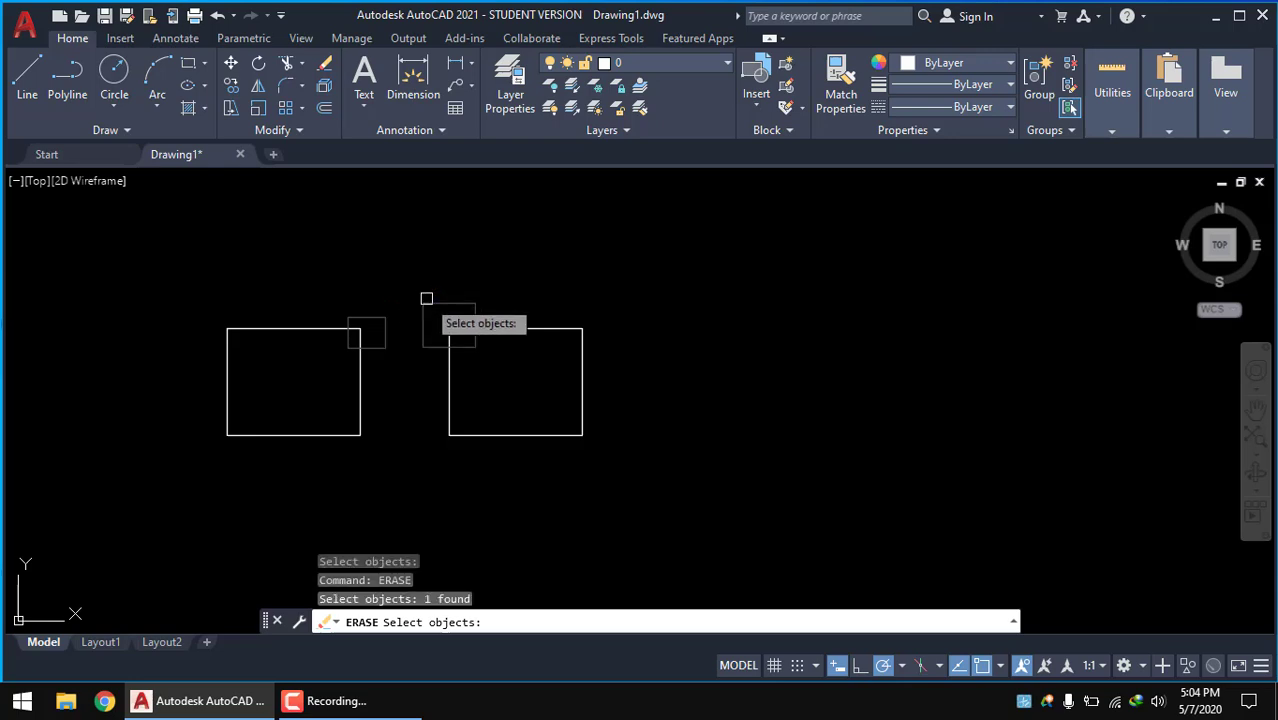
key(Return)
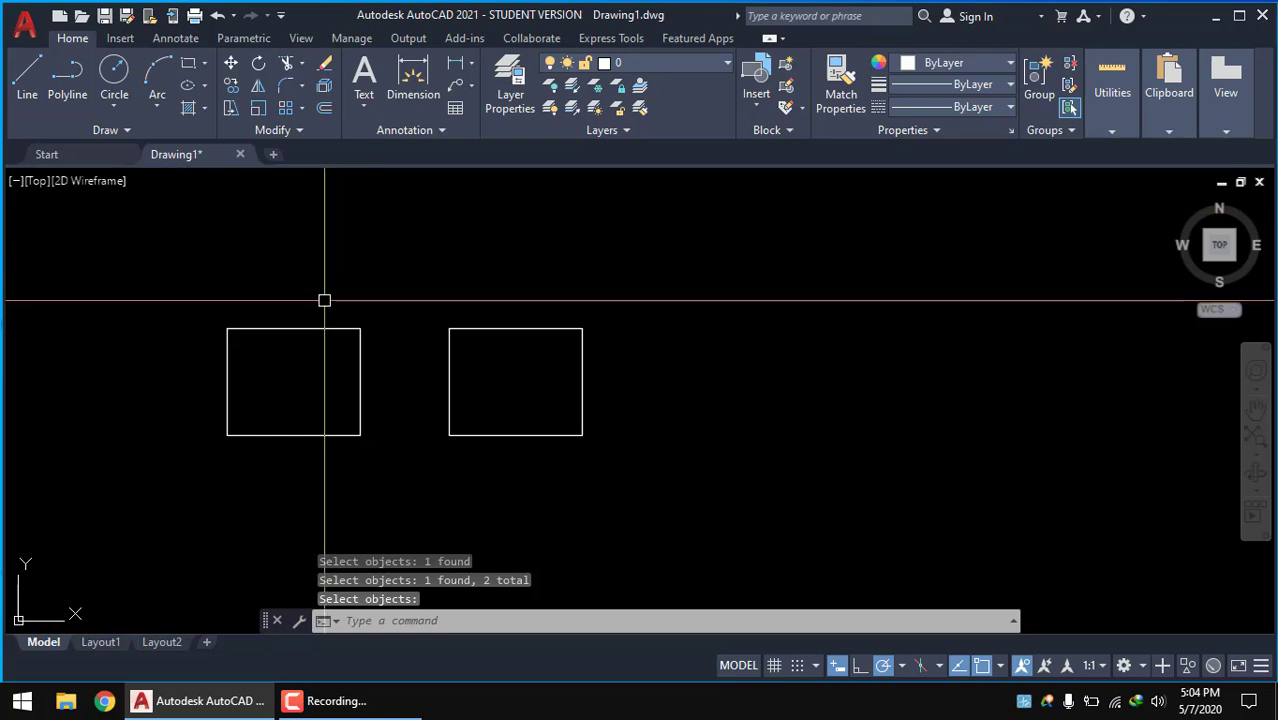
scroll(515, 300, up, 2)
middle_drag(522, 314, 672, 287)
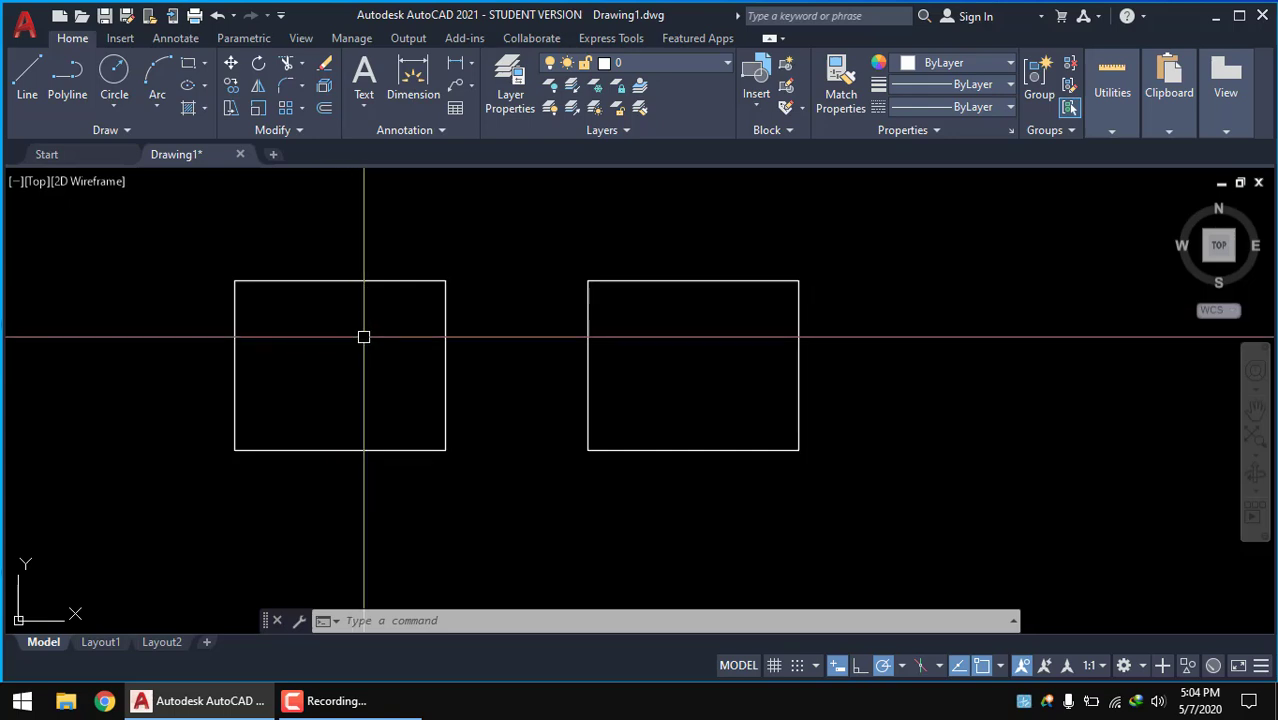
text(Z)
- Zoom to extents to show the whole drawing
key(Return)
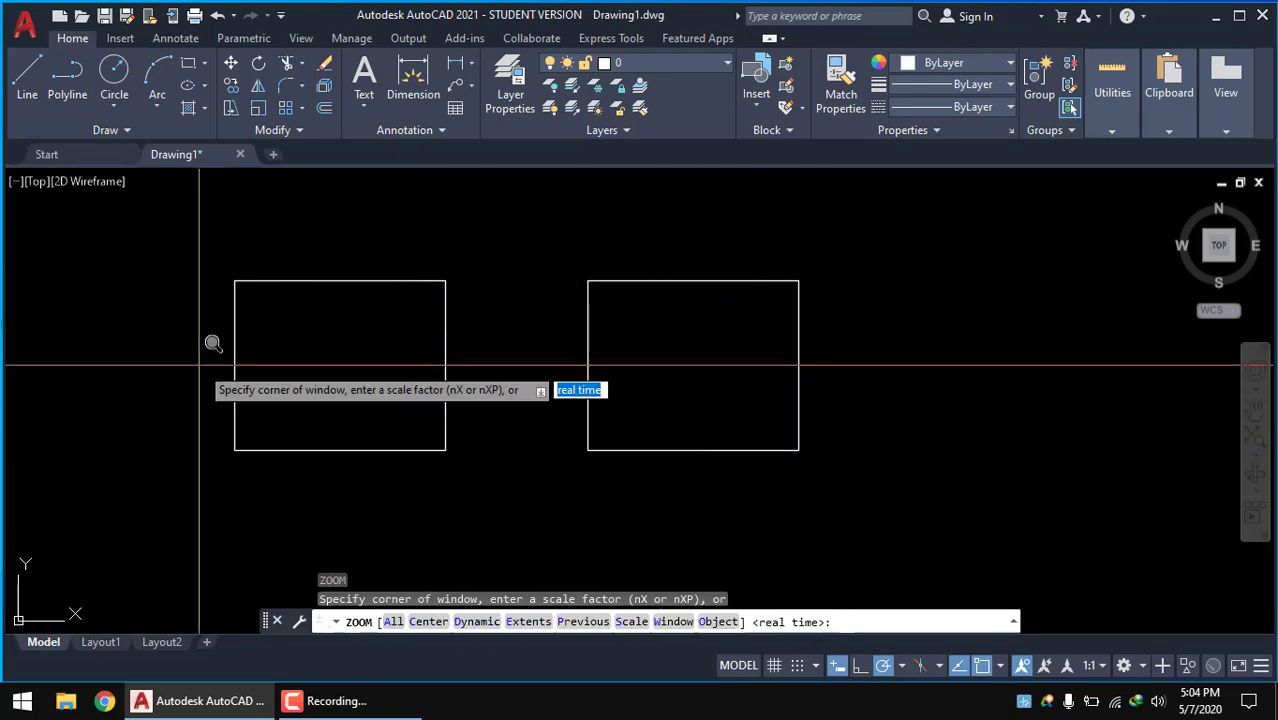
scroll(139, 357, up, 2)
scroll(151, 336, up, 2)
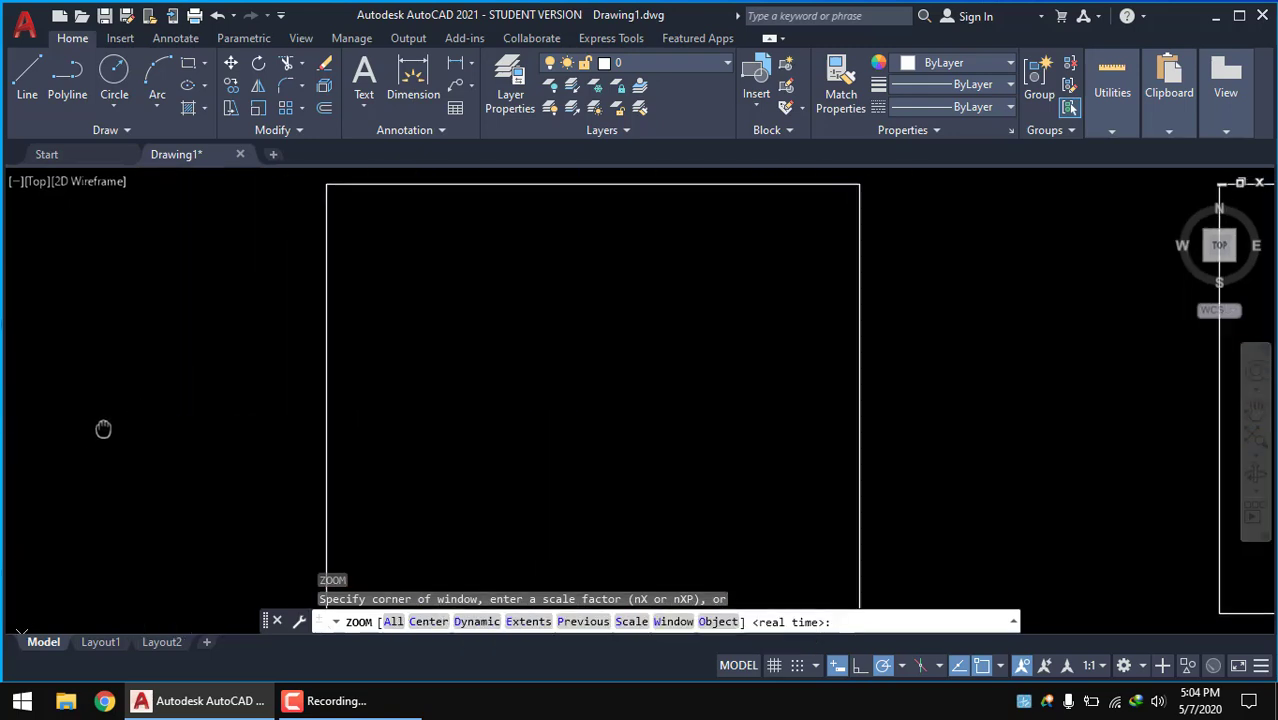
middle_drag(103, 428, 156, 424)
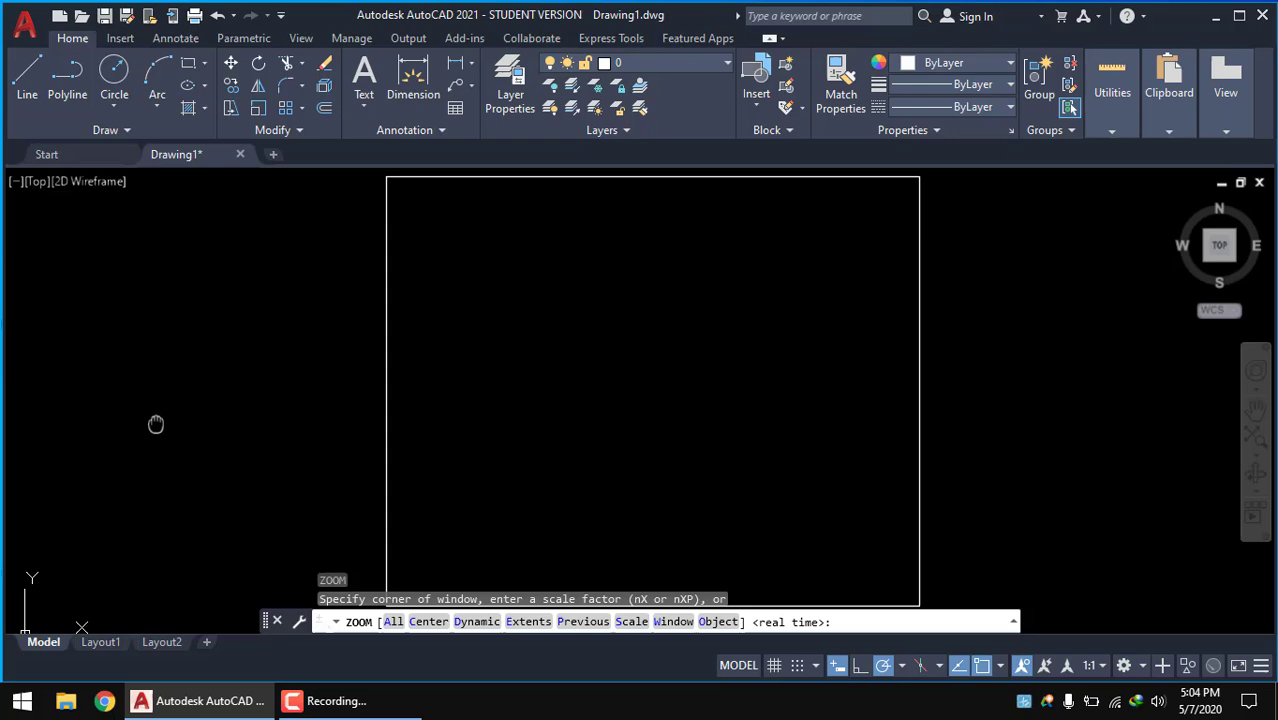
click(391, 624)
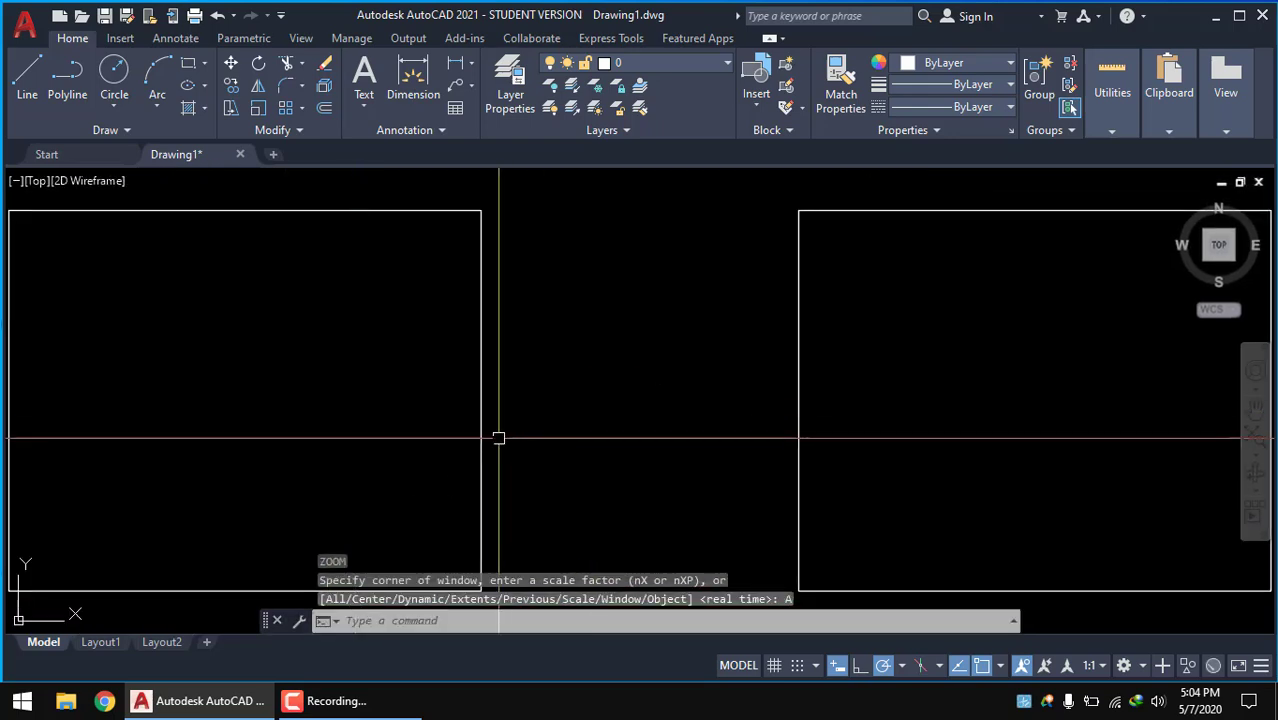
- Zoom out and pan to bring the origin toward the centre of the view
text(z)
key(Return)
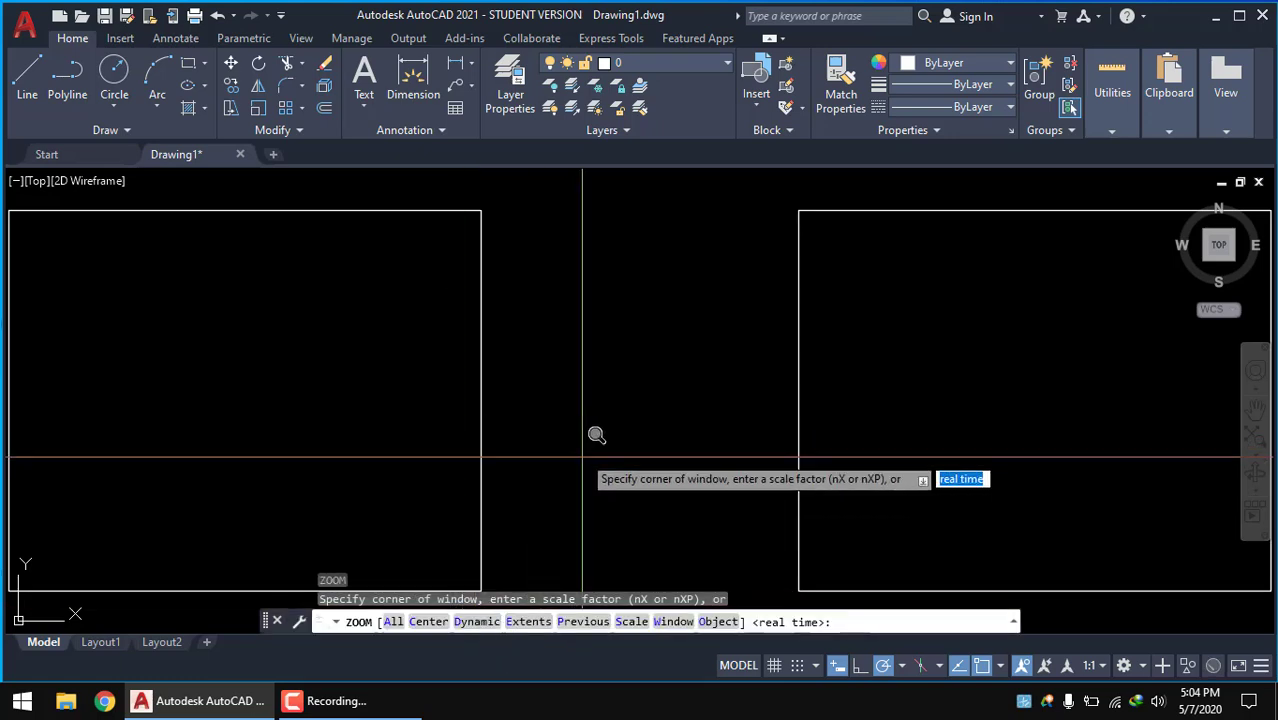
scroll(571, 394, down, 3)
scroll(640, 397, down, 5)
scroll(660, 425, down, 5)
scroll(879, 428, down, 2)
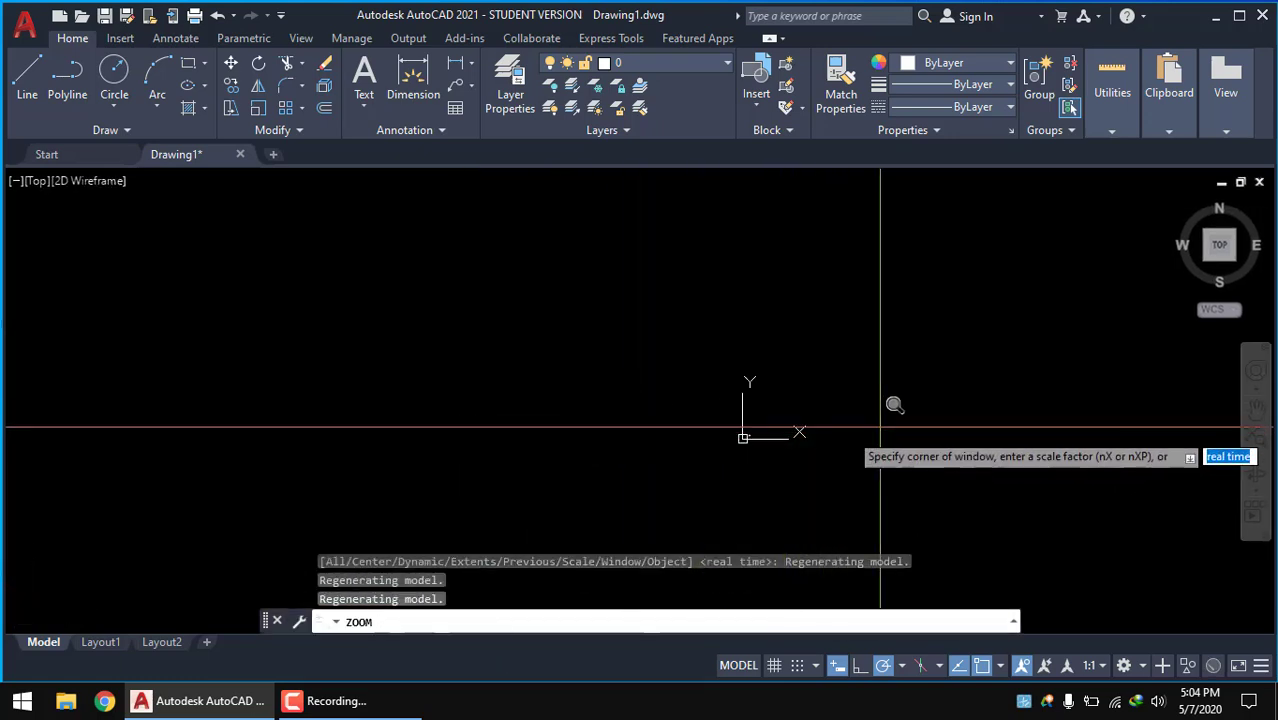
scroll(933, 425, down, 2)
middle_drag(933, 425, 546, 433)
scroll(580, 431, up, 5)
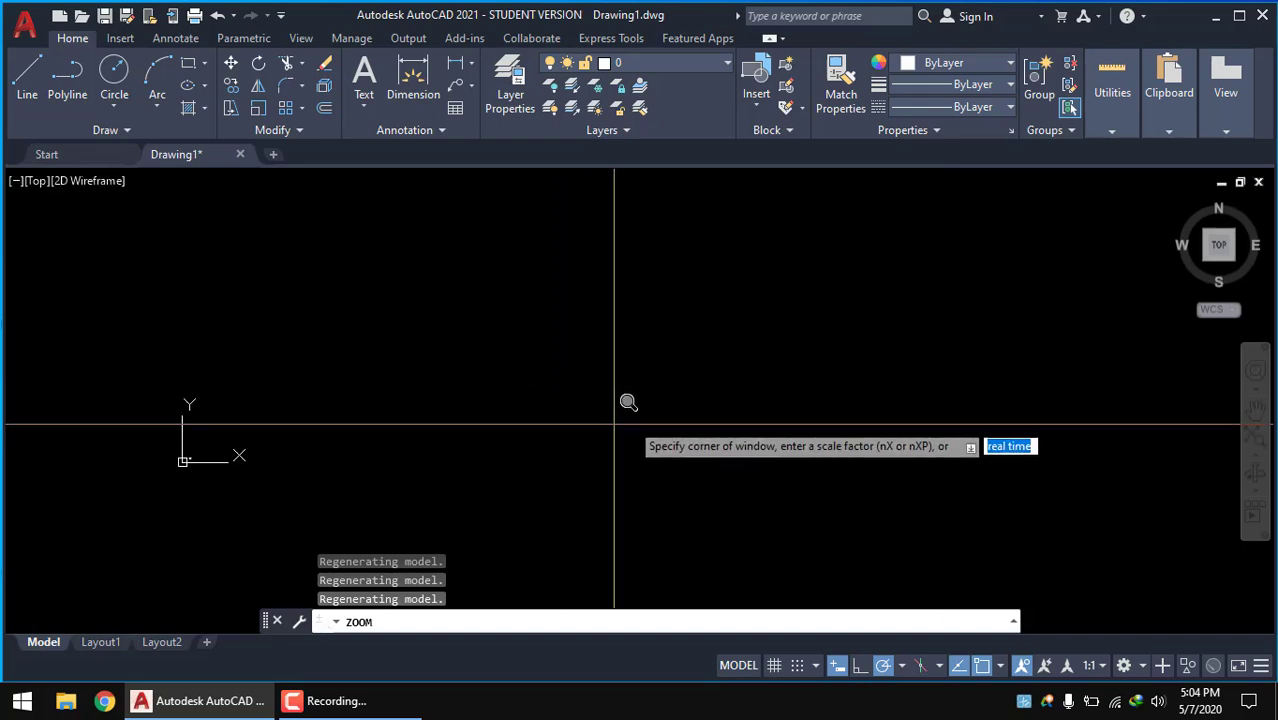
scroll(645, 433, down, 4)
middle_drag(668, 435, 741, 440)
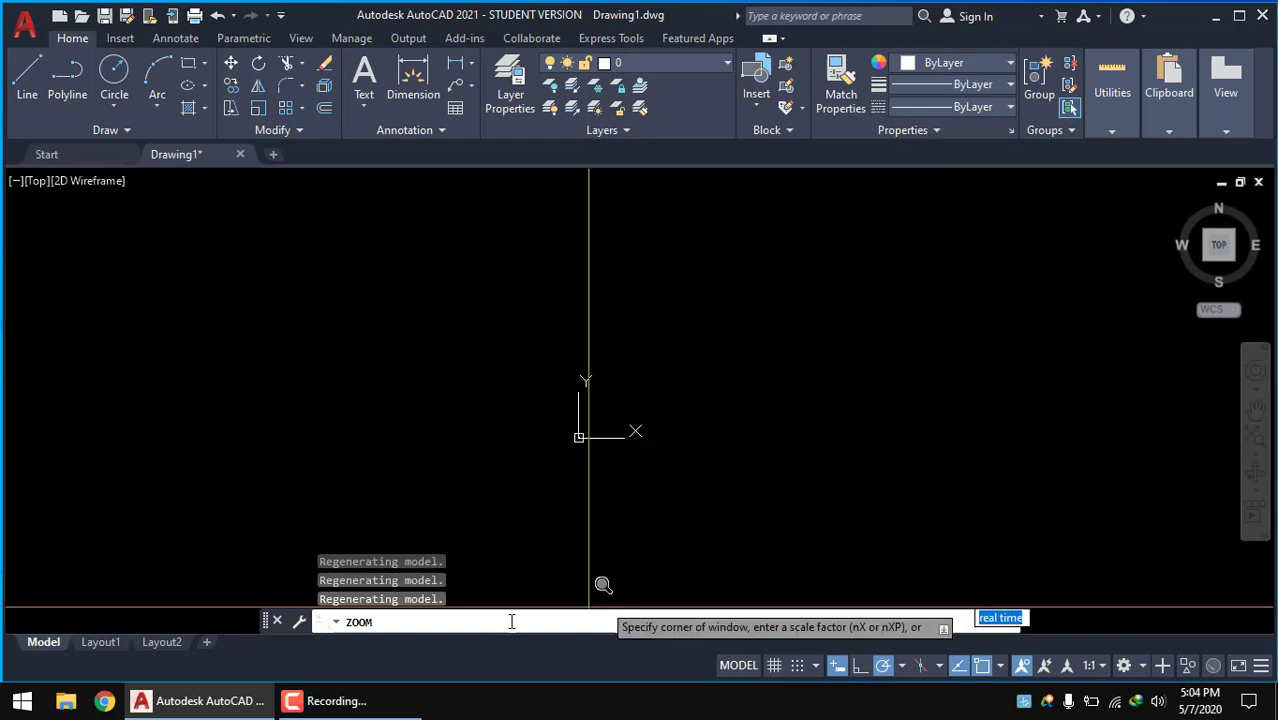
key(Escape)
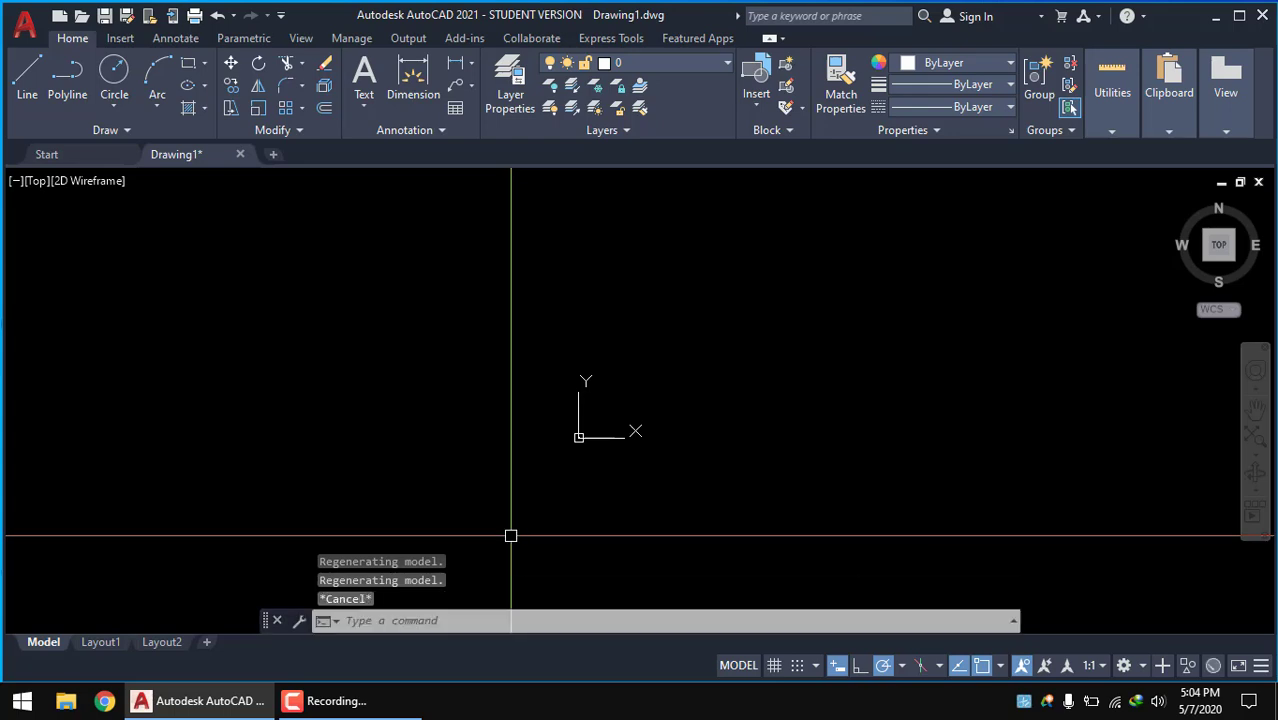
text(Z)
- Fit the whole drawing to the view again and shift the rectangles left
key(Return)
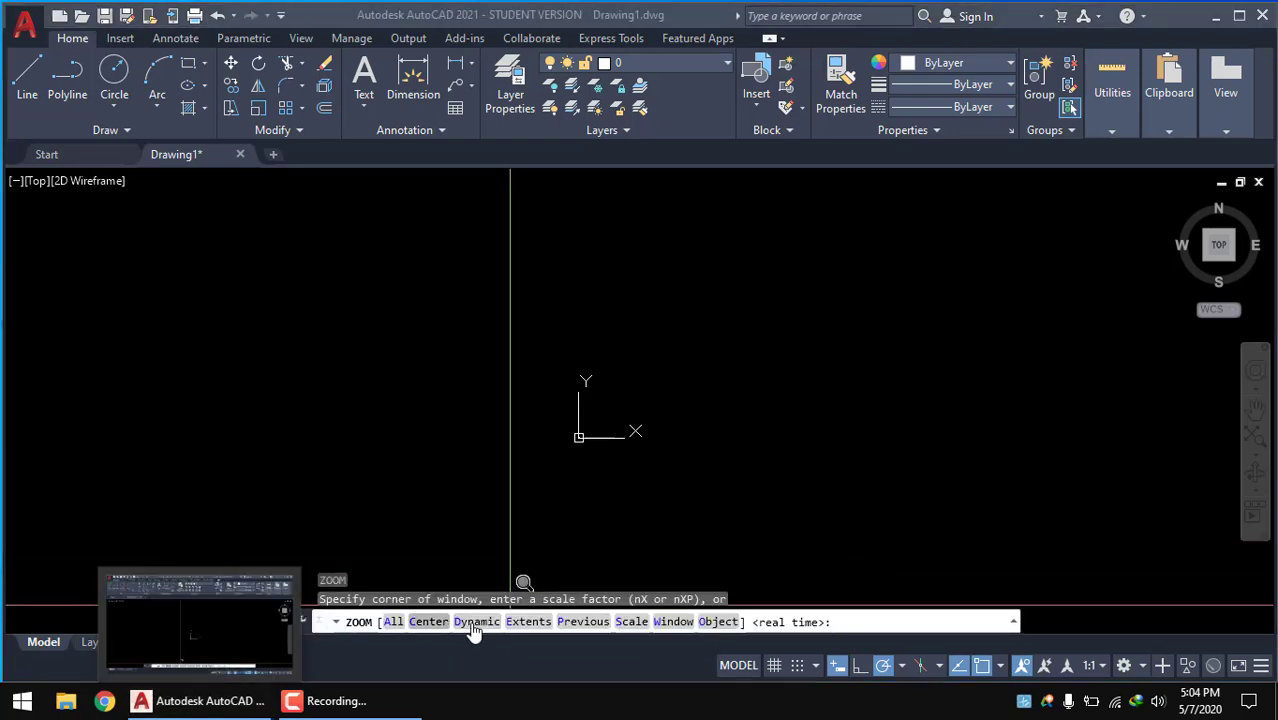
click(527, 622)
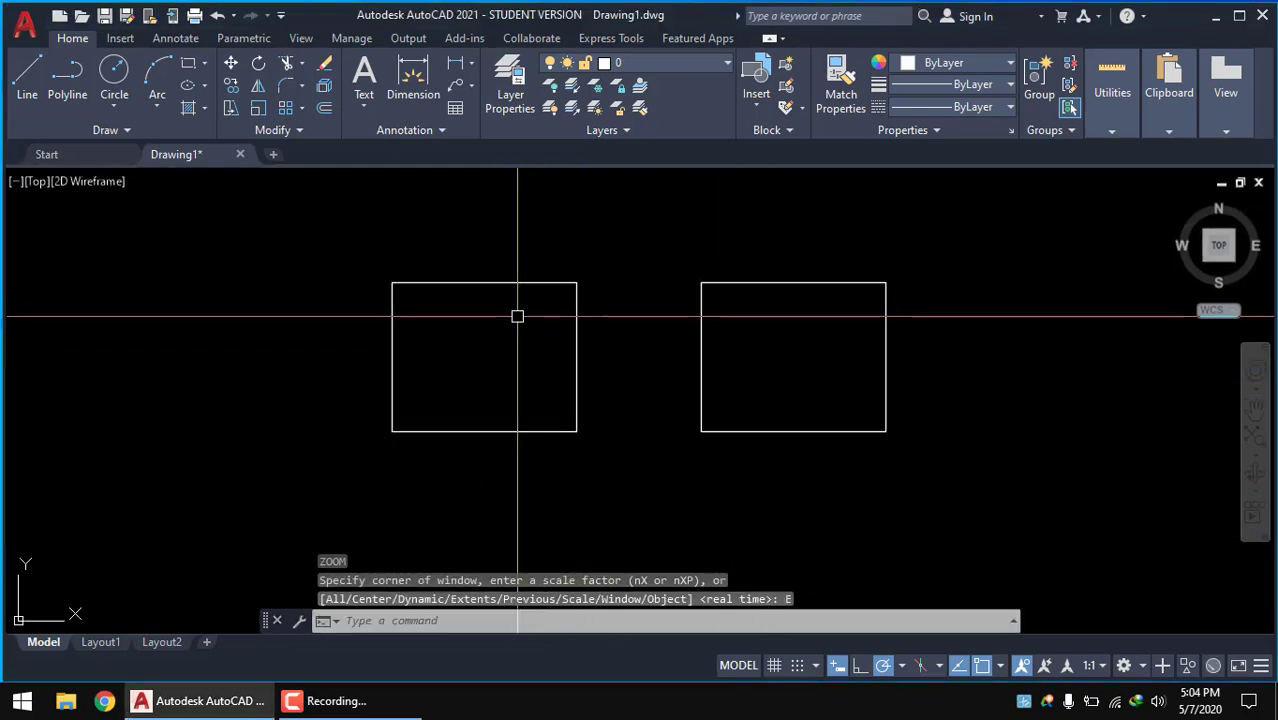
middle_drag(516, 314, 338, 320)
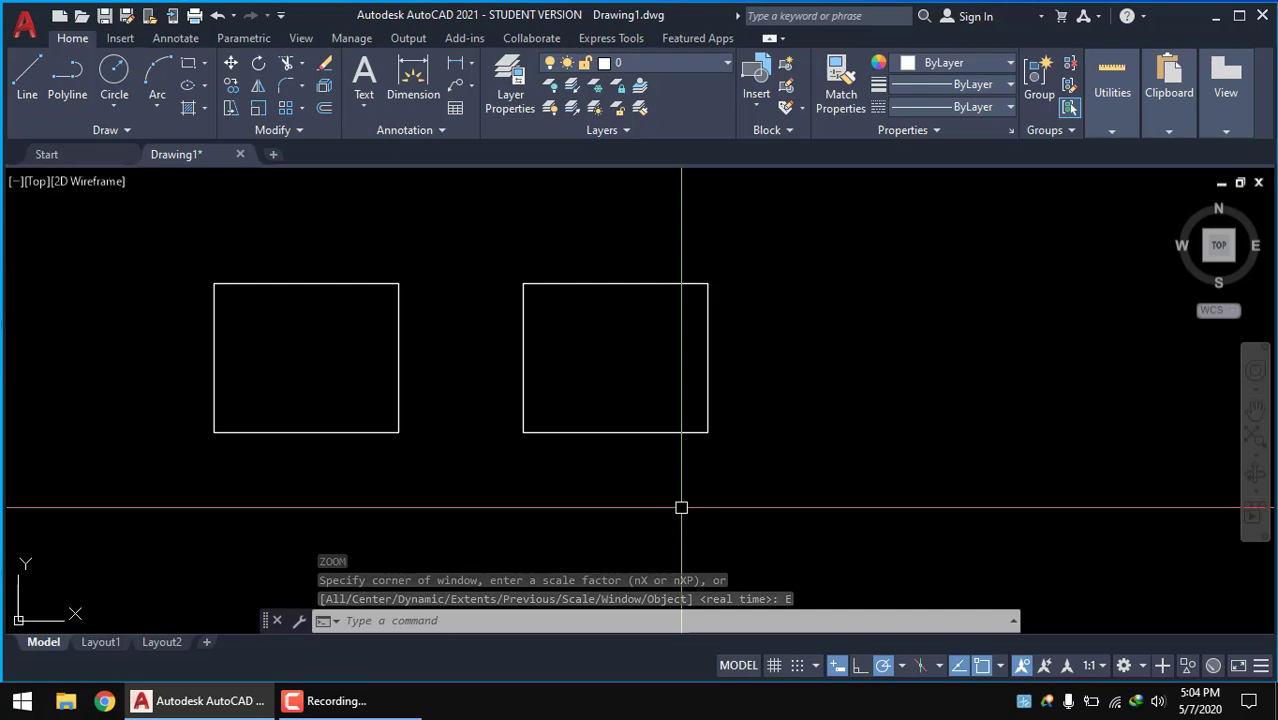
- Window-zoom in around both rectangles, then adjust the view position
text(z)
key(Return)
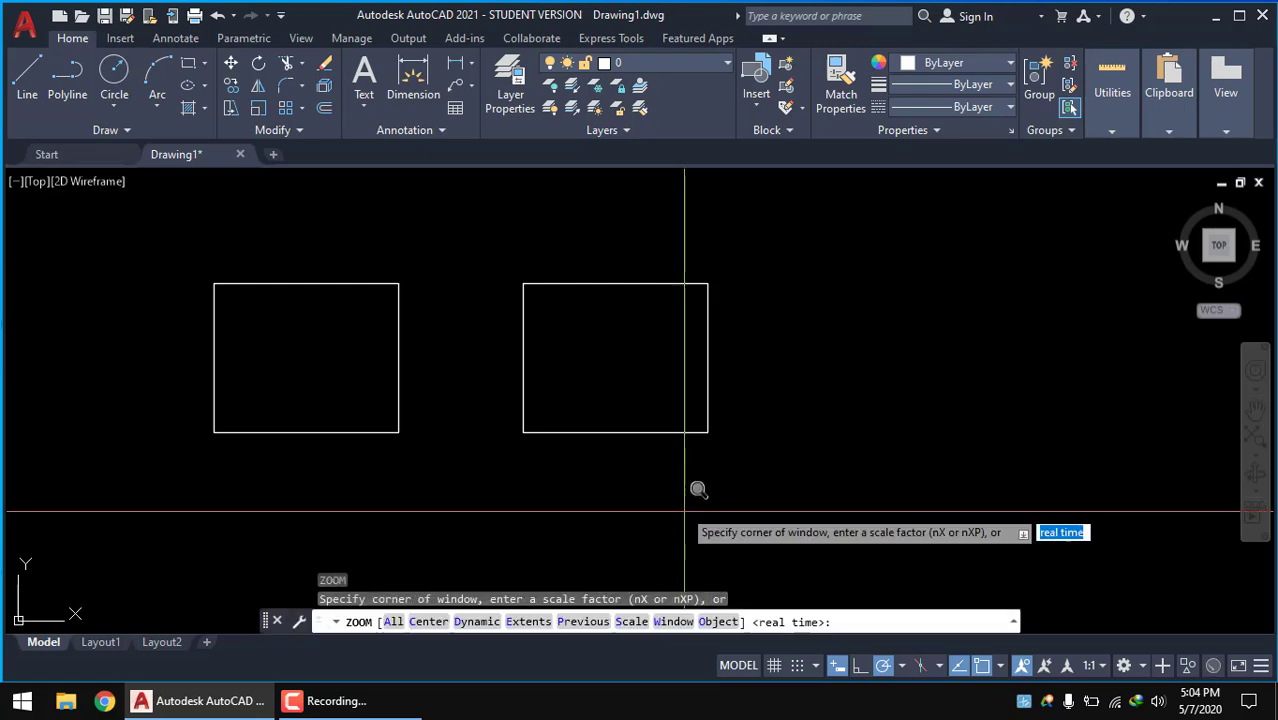
click(676, 624)
click(502, 243)
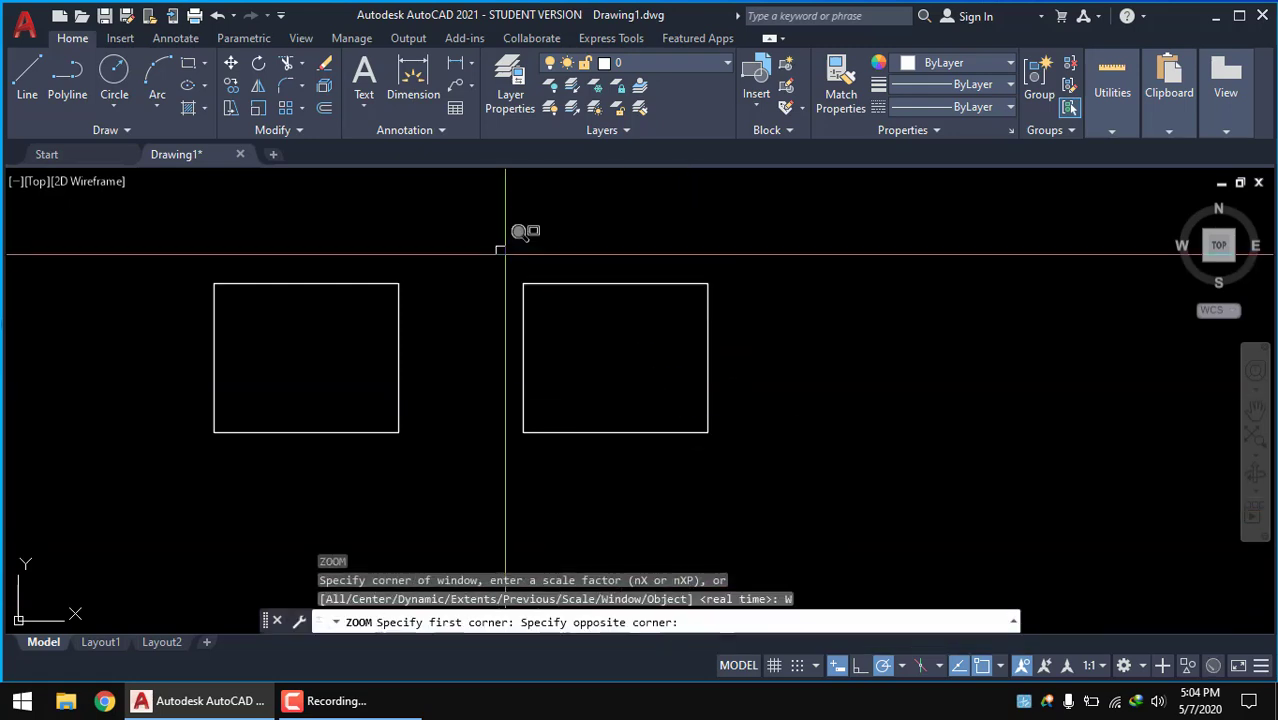
click(760, 470)
key(Escape)
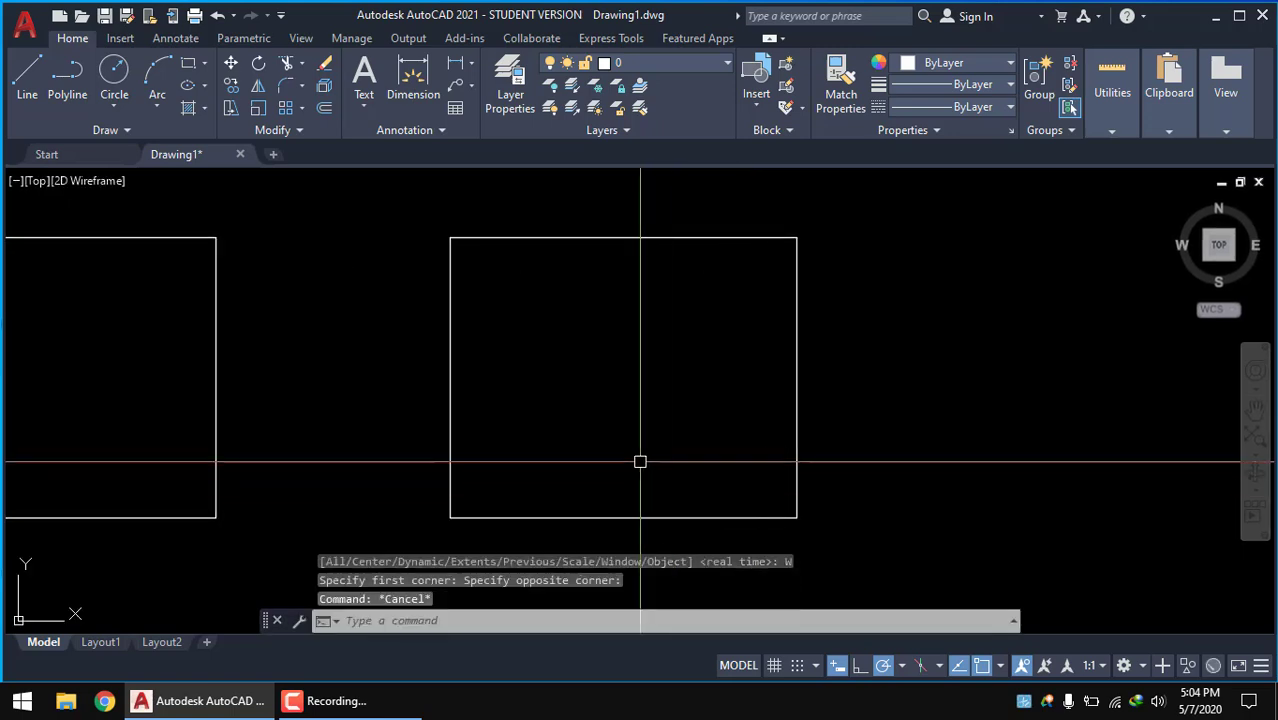
scroll(616, 450, down, 4)
middle_drag(616, 450, 713, 417)
scroll(713, 417, up, 2)
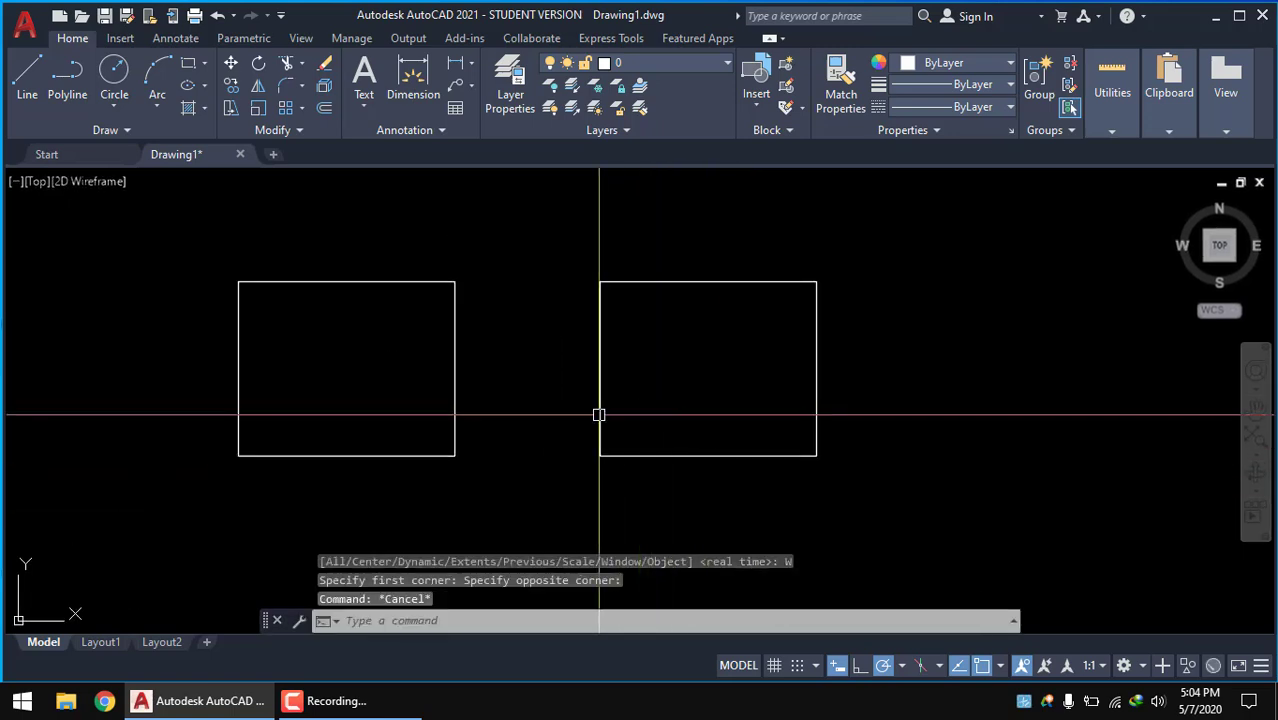
mouse_move(599, 414)
middle_down()
mouse_move(519, 431)
mouse_move(592, 456)
mouse_move(773, 428)
mouse_move(670, 428)
mouse_move(682, 434)
middle_up()
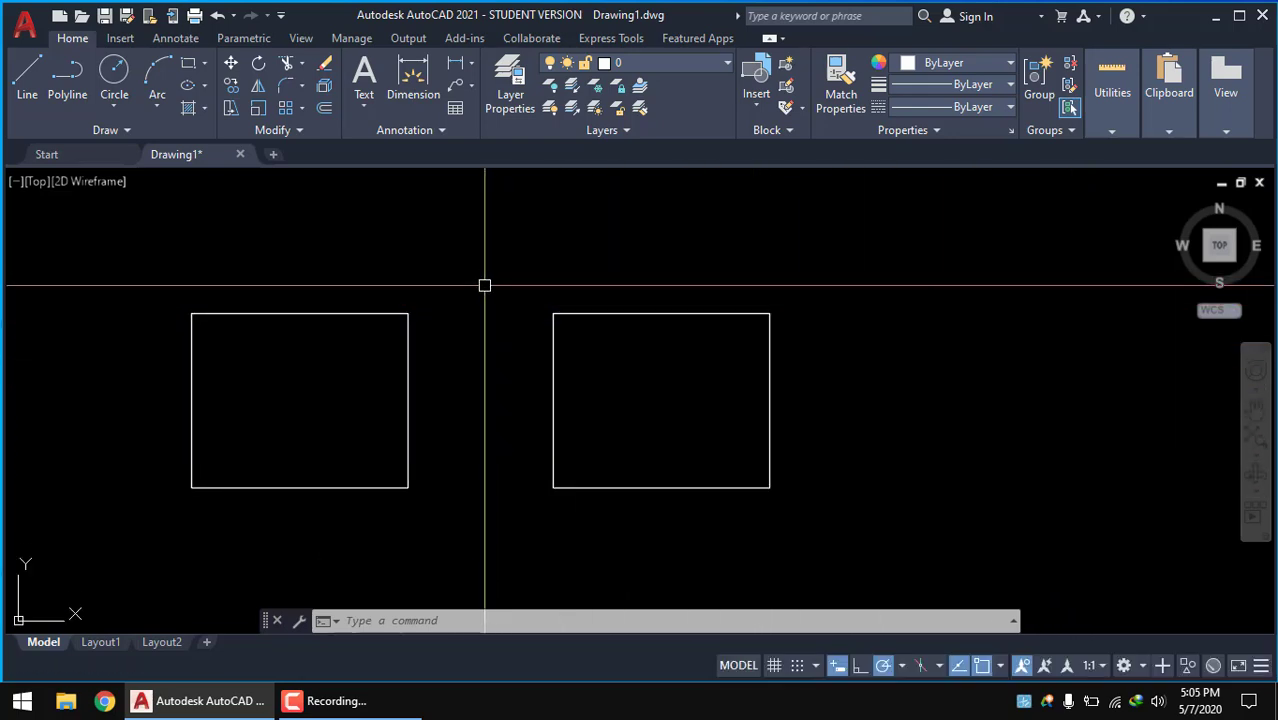
- Pan right around the two rectangles and zoom until they appear small near the centre
mouse_move(472, 273)
middle_down()
mouse_move(556, 285)
mouse_move(770, 272)
mouse_move(354, 280)
mouse_move(393, 267)
middle_up()
mouse_move(566, 267)
middle_down()
mouse_move(622, 265)
mouse_move(713, 290)
mouse_move(419, 285)
mouse_move(433, 288)
middle_up()
mouse_move(560, 287)
middle_down()
mouse_move(673, 288)
mouse_move(699, 357)
mouse_move(456, 359)
mouse_move(463, 295)
mouse_move(862, 291)
mouse_move(297, 305)
mouse_move(782, 294)
mouse_move(835, 314)
mouse_move(502, 314)
middle_up()
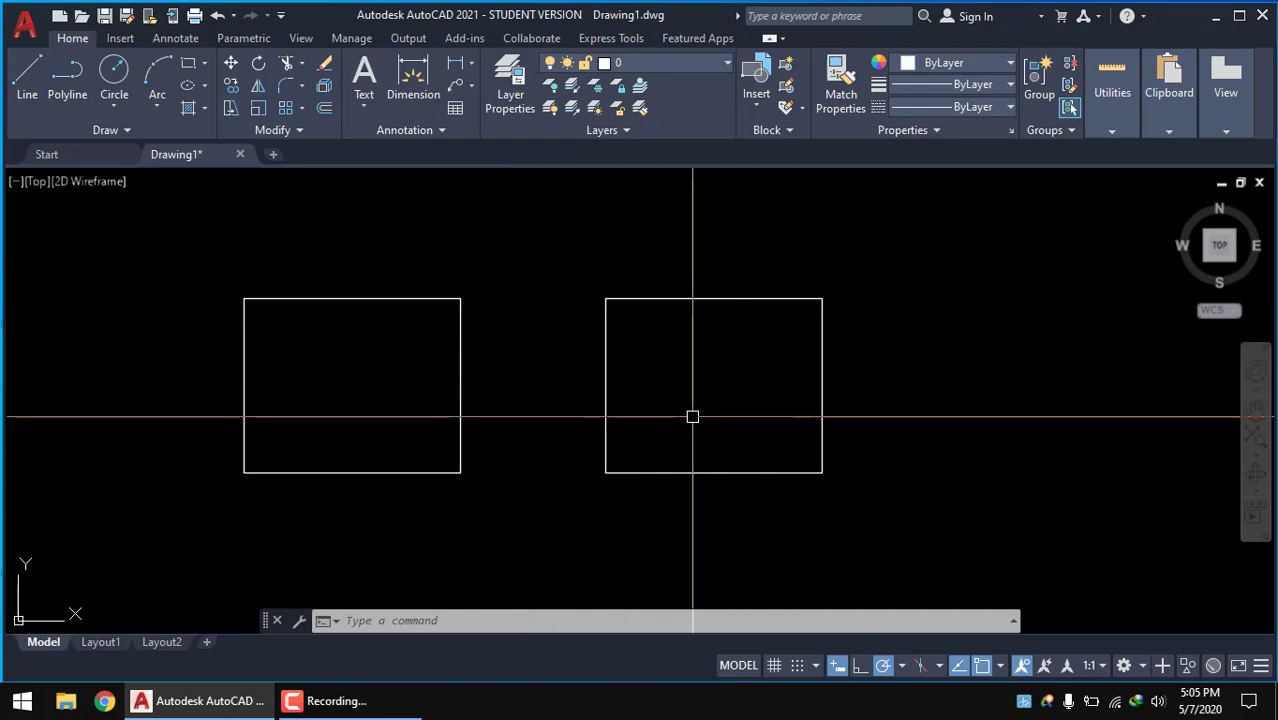
scroll(688, 412, down, 2)
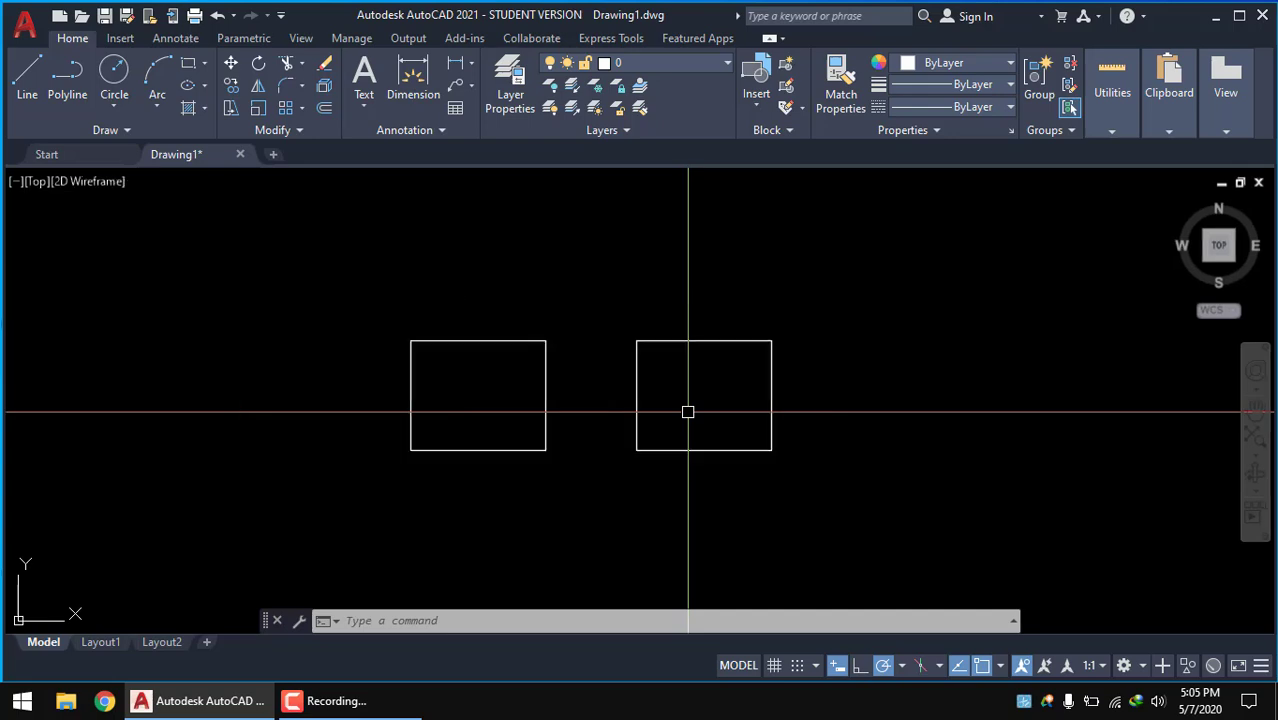
scroll(688, 412, up, 4)
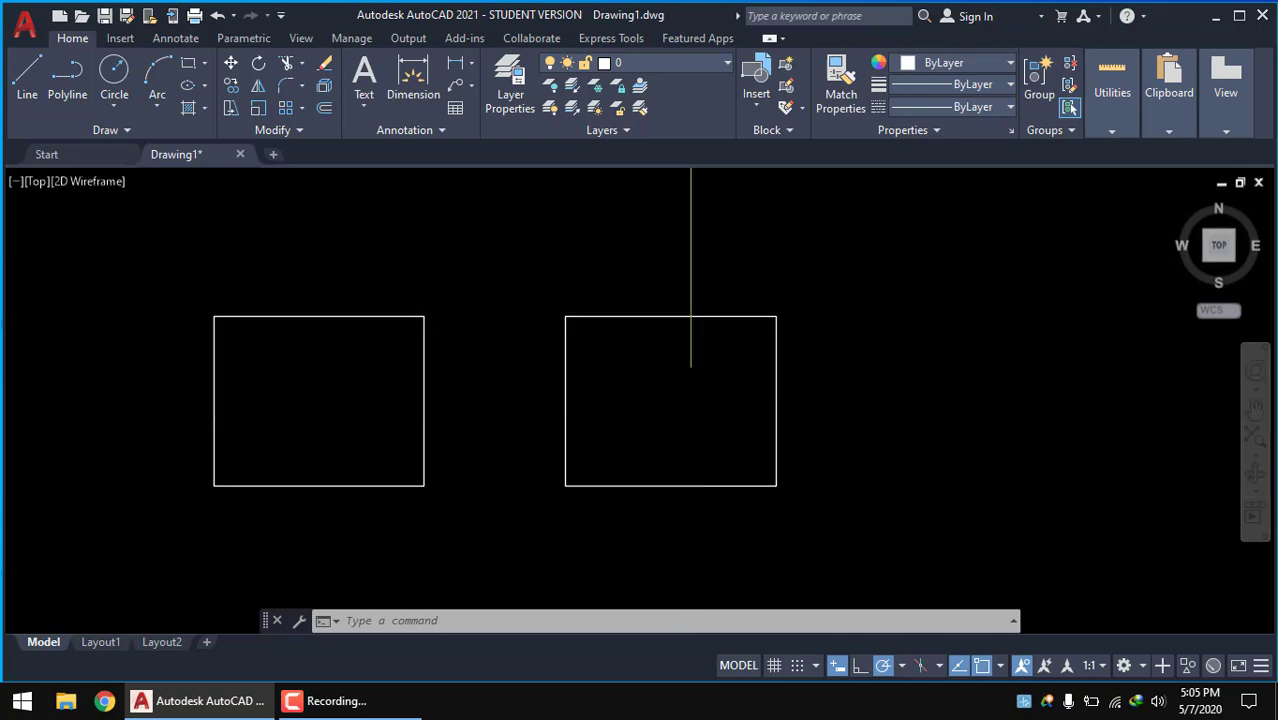
scroll(690, 412, up, 5)
scroll(690, 412, down, 5)
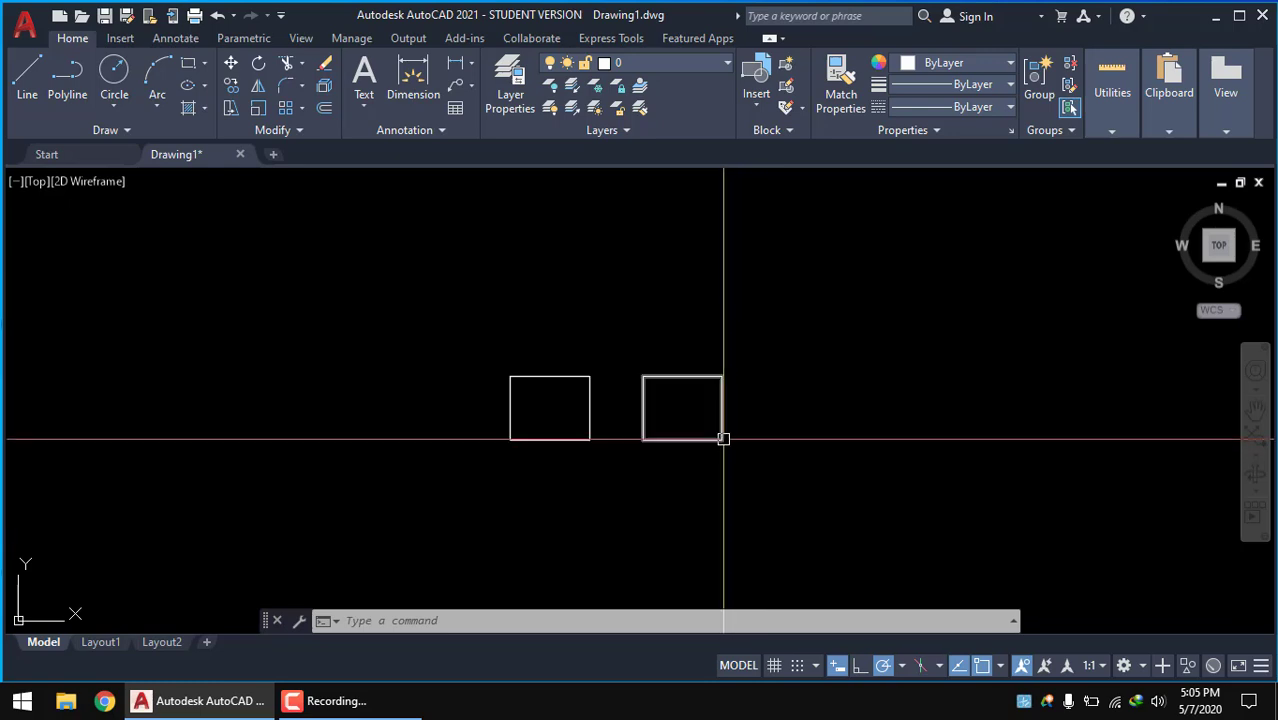
scroll(720, 437, up, 3)
scroll(716, 437, up, 2)
scroll(712, 438, up, 2)
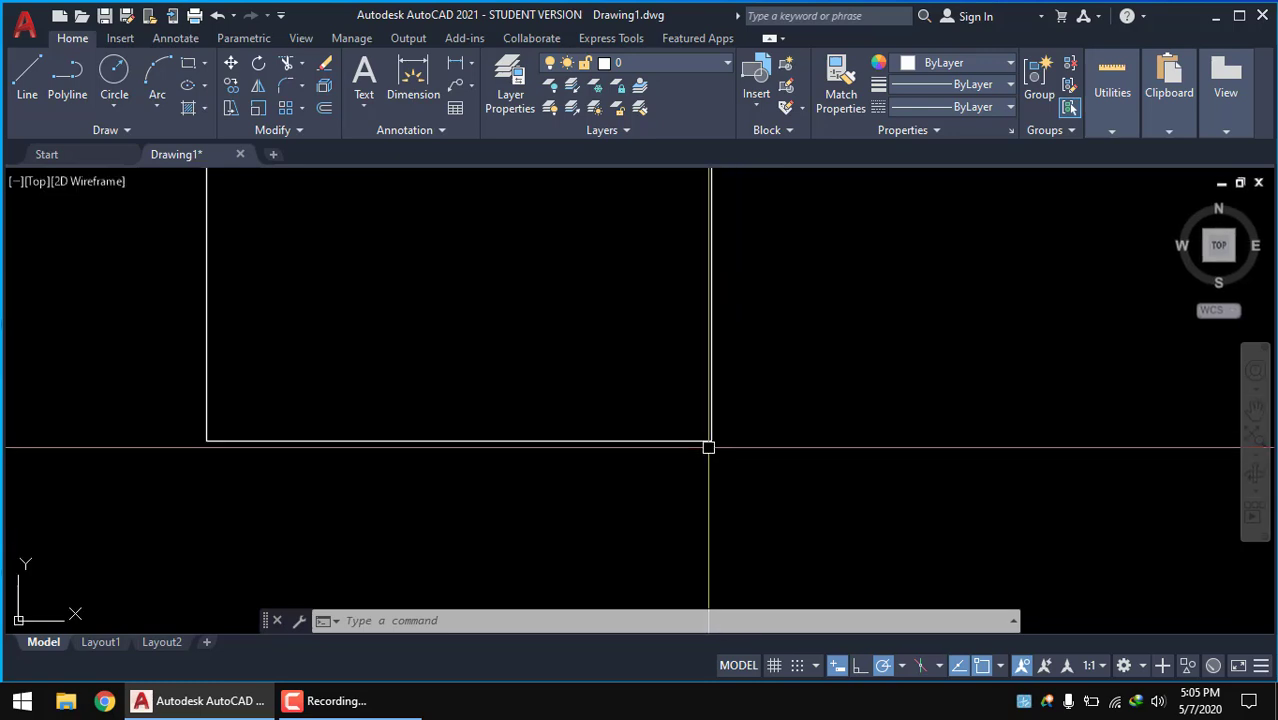
scroll(709, 439, up, 2)
scroll(707, 439, down, 8)
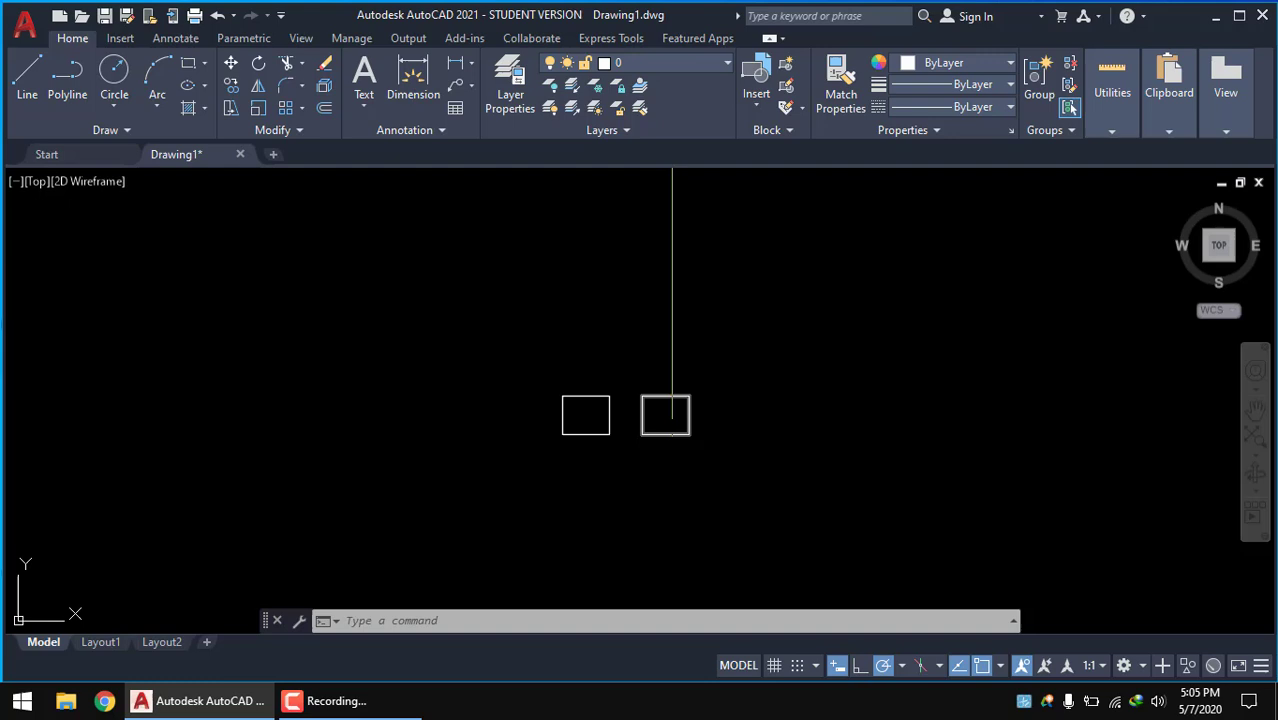
- Draw a small square with RECTANG across the right rectangle's lower-right corner
click(187, 68)
scroll(690, 452, up, 5)
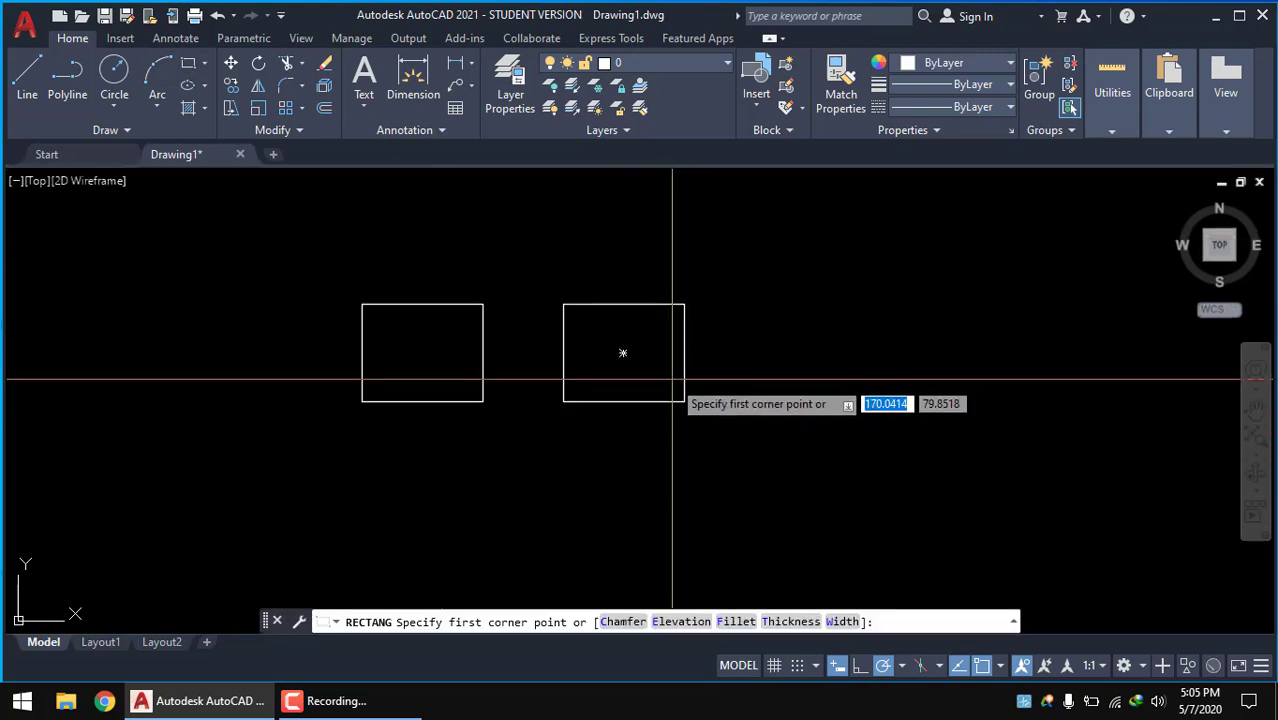
click(672, 380)
click(720, 421)
scroll(790, 480, down, 8)
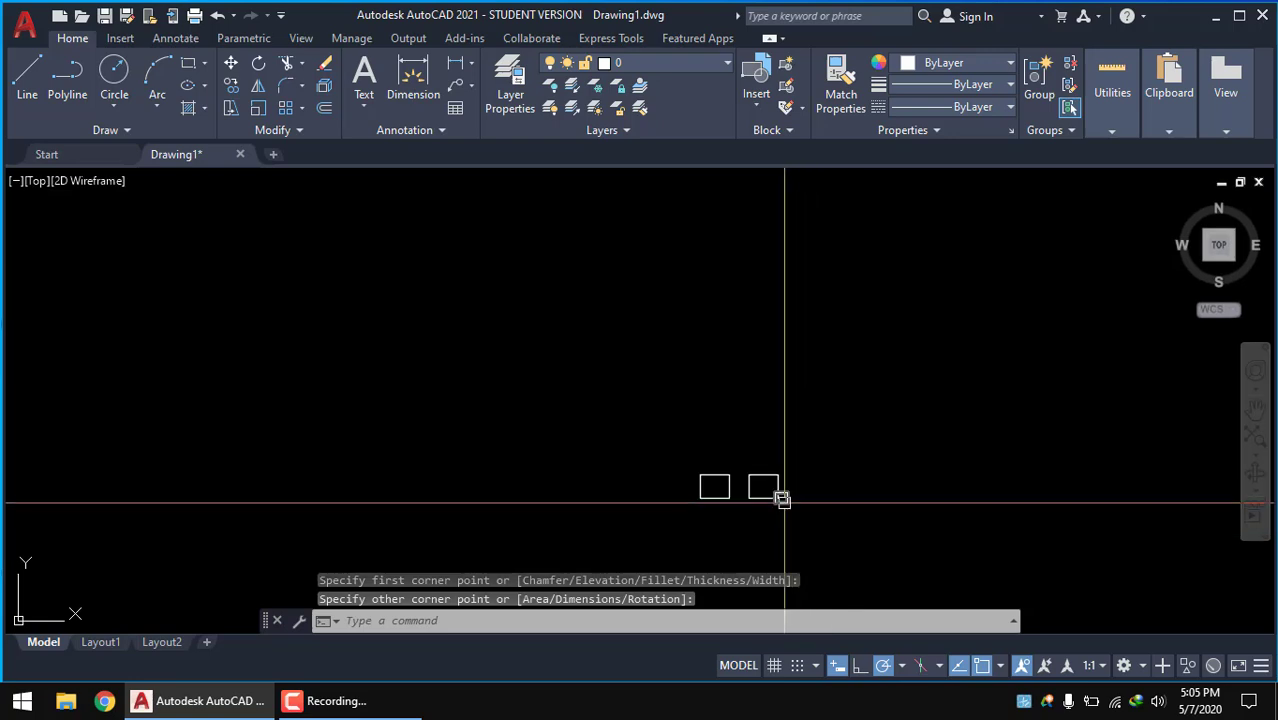
scroll(781, 492, up, 4)
scroll(783, 498, up, 6)
scroll(784, 501, up, 2)
scroll(582, 379, down, 5)
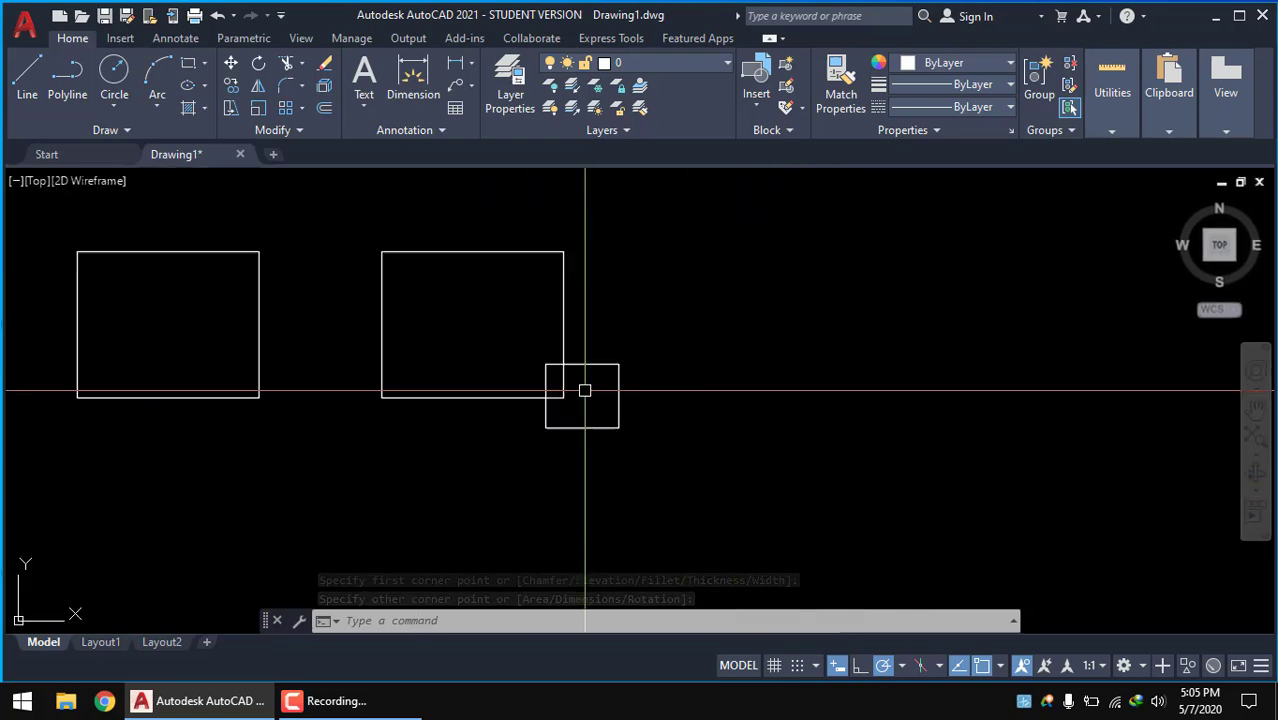
scroll(593, 394, down, 10)
scroll(593, 394, down, 4)
middle_drag(593, 394, 530, 387)
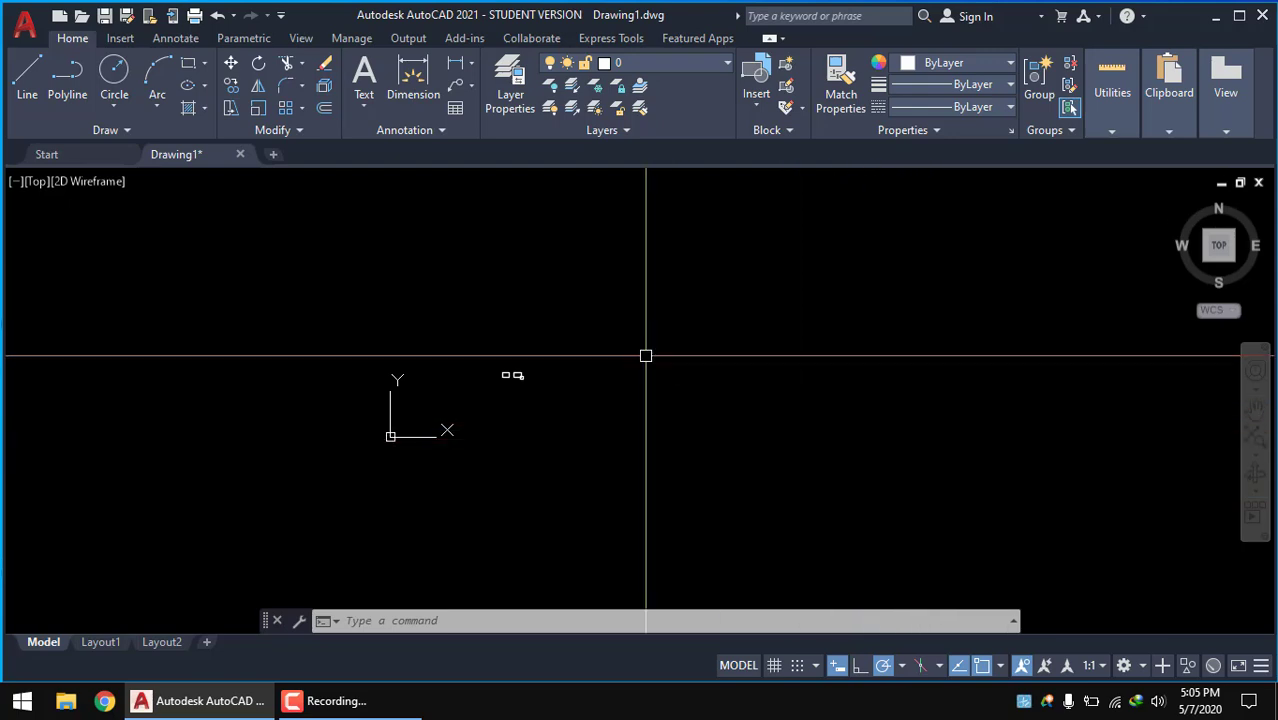
scroll(904, 454, up, 2)
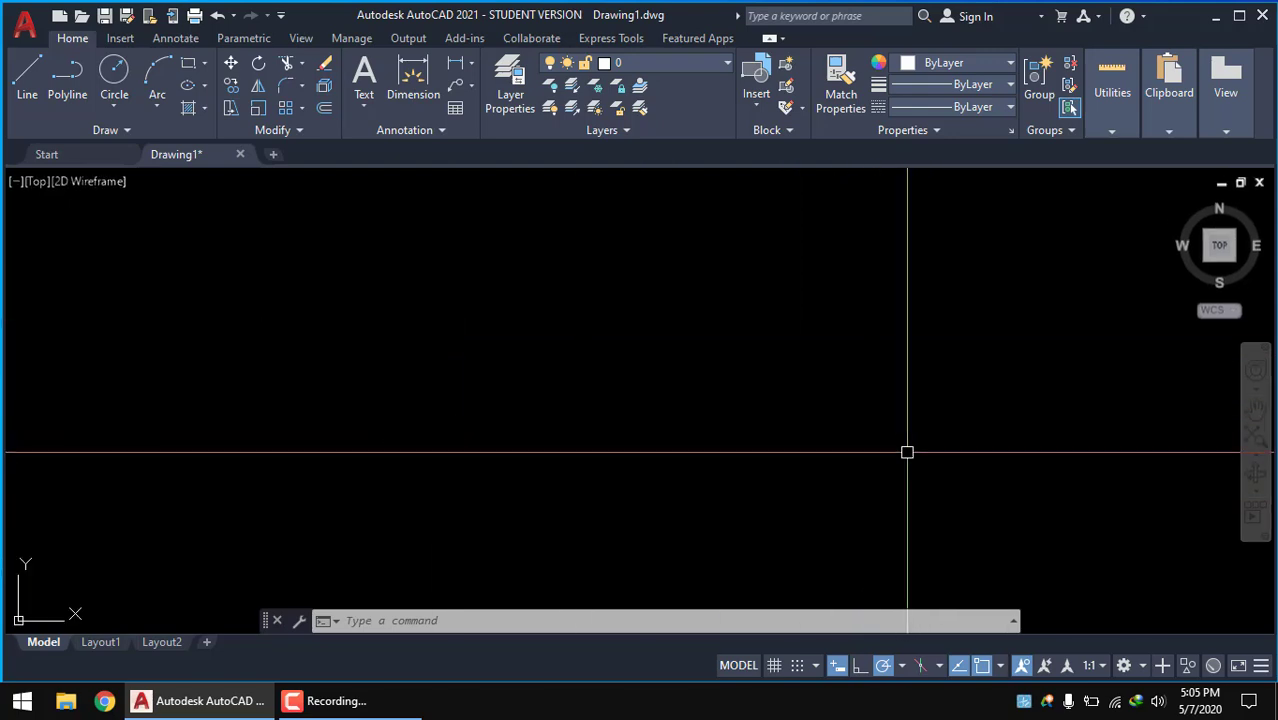
scroll(908, 450, down, 2)
scroll(921, 451, down, 4)
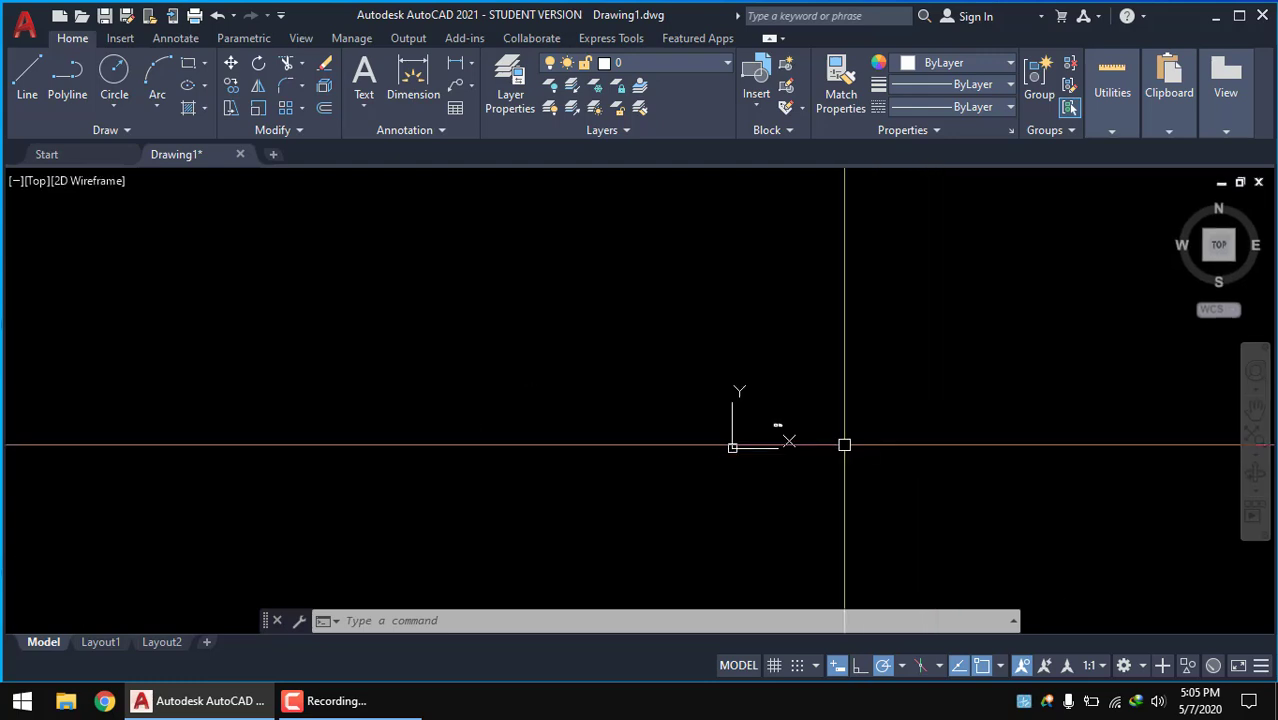
scroll(710, 399, up, 1)
scroll(716, 388, up, 3)
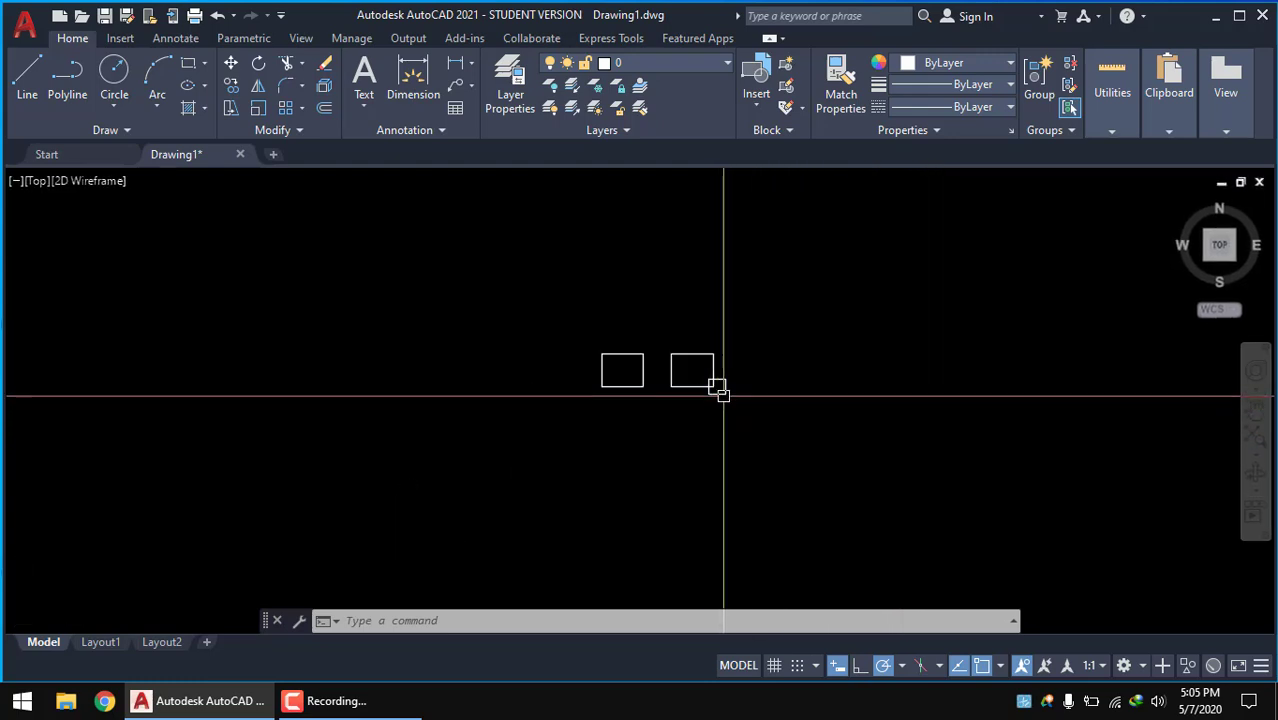
scroll(699, 374, up, 3)
- Select both large rectangles with a right-to-left crossing window
mouse_move(643, 347)
middle_down()
mouse_move(665, 490)
mouse_move(857, 457)
middle_up()
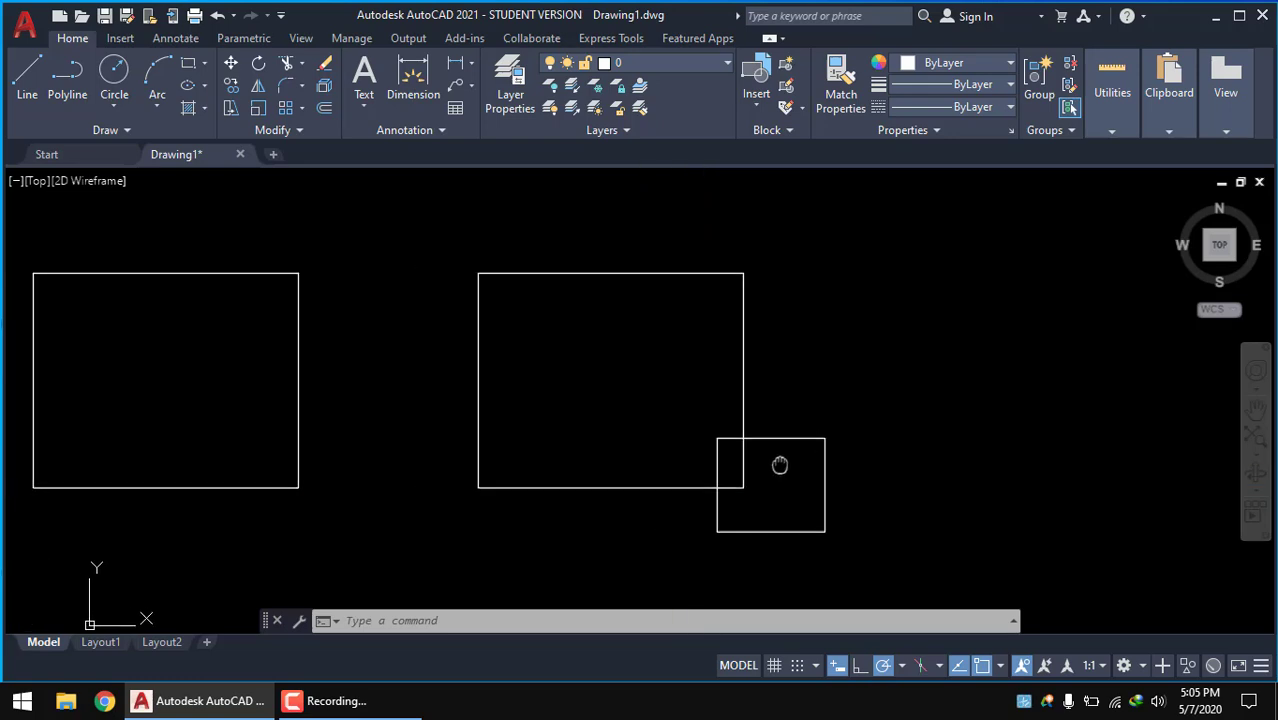
scroll(893, 491, up, 2)
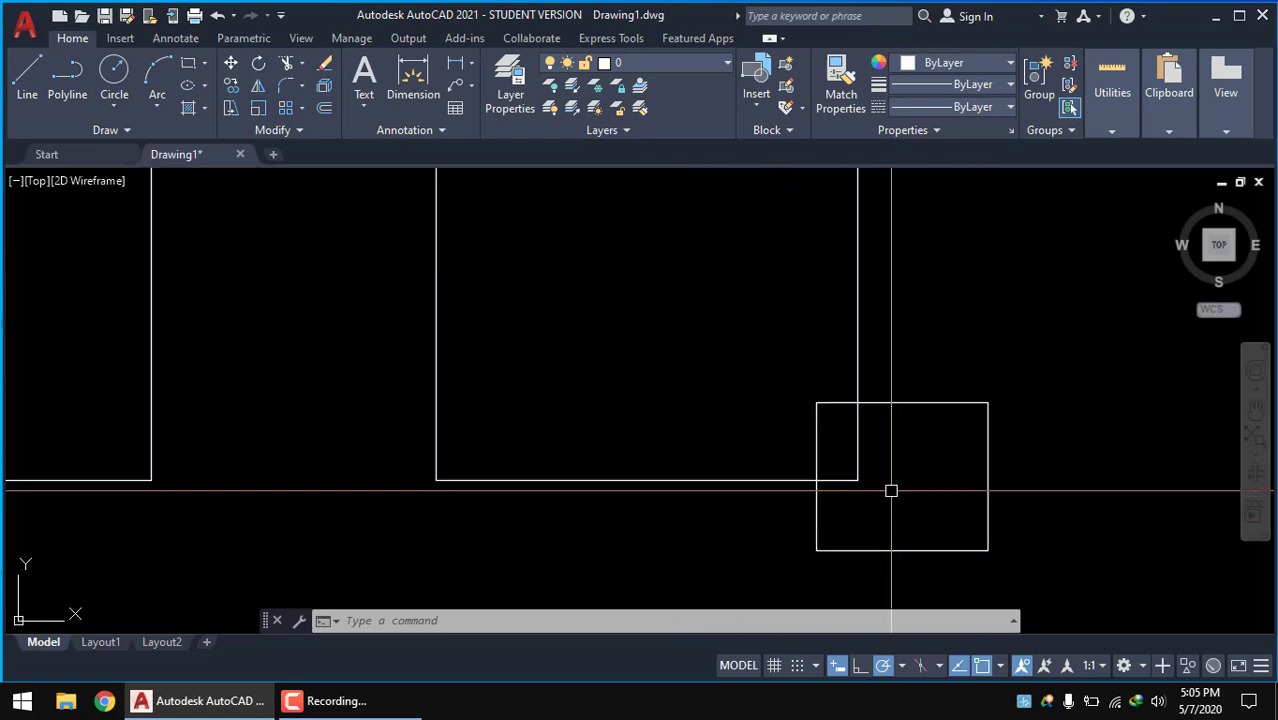
scroll(830, 410, down, 4)
scroll(855, 460, up, 4)
scroll(849, 452, up, 2)
middle_drag(782, 342, 742, 394)
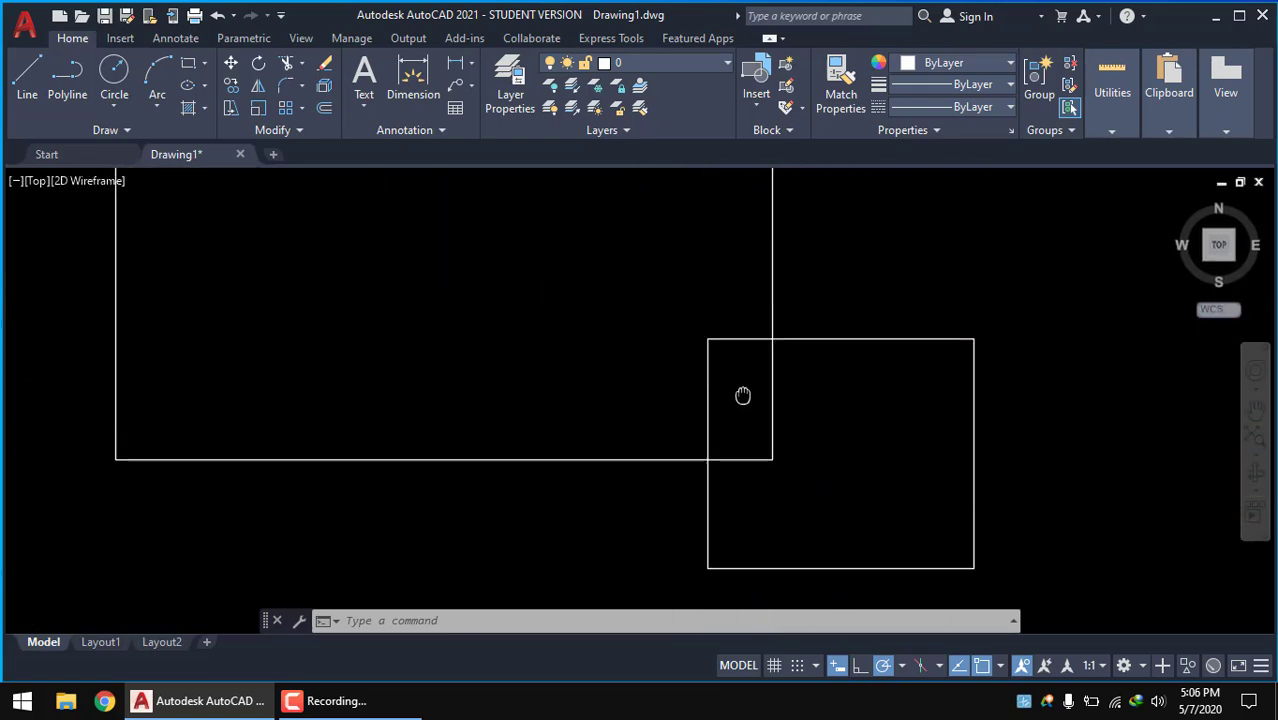
scroll(727, 437, down, 4)
mouse_move(727, 437)
middle_down()
mouse_move(961, 422)
mouse_move(913, 408)
mouse_move(914, 488)
mouse_move(878, 451)
middle_up()
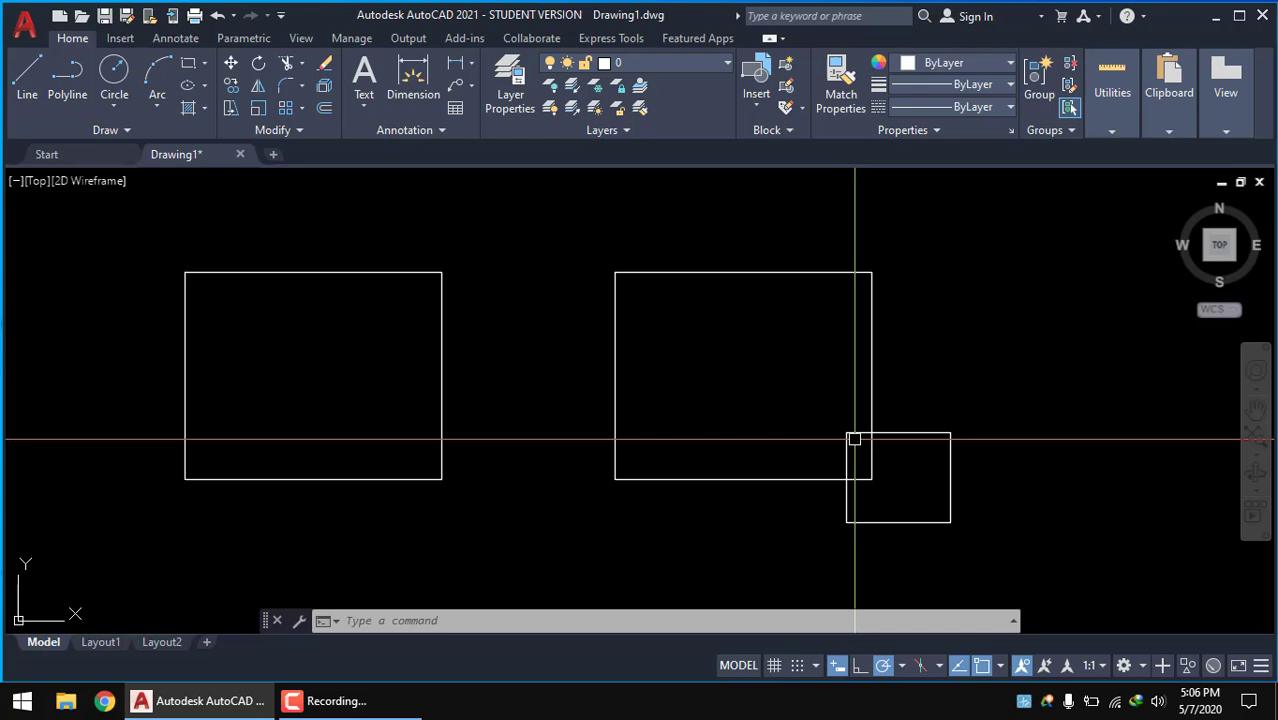
middle_drag(633, 402, 682, 412)
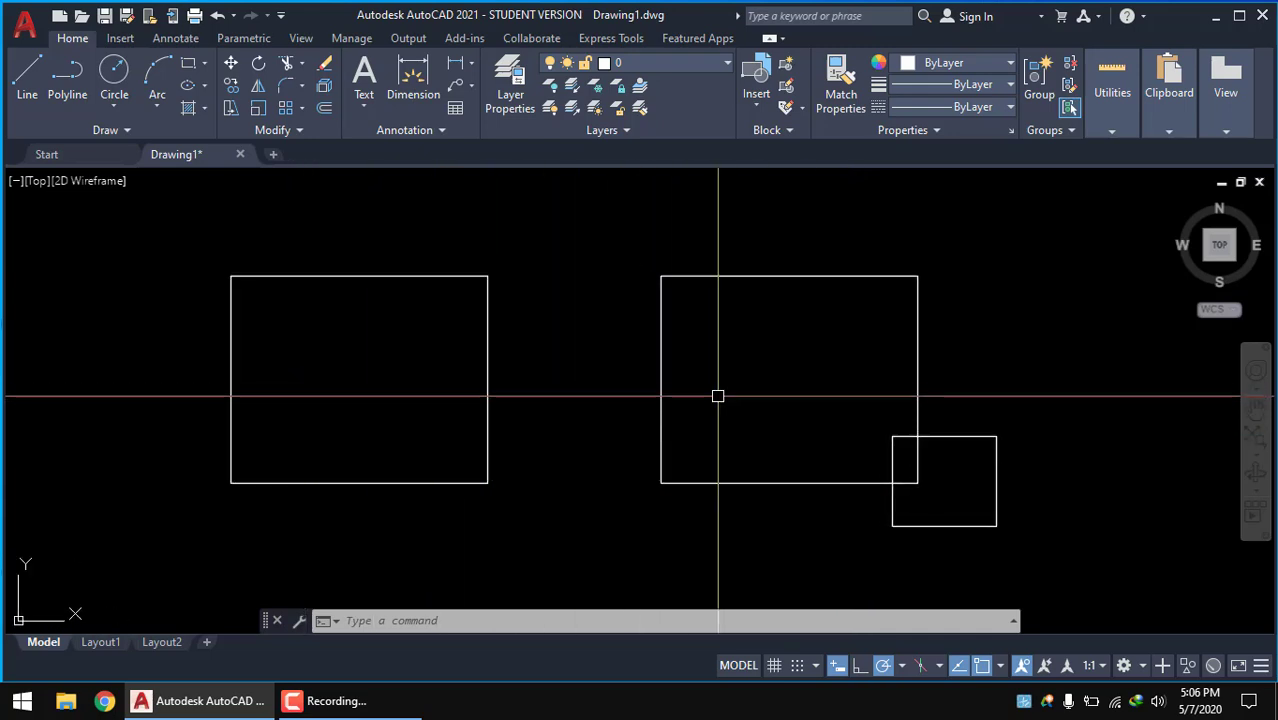
mouse_move(710, 391)
middle_down()
mouse_move(668, 399)
mouse_move(702, 399)
mouse_move(699, 411)
middle_up()
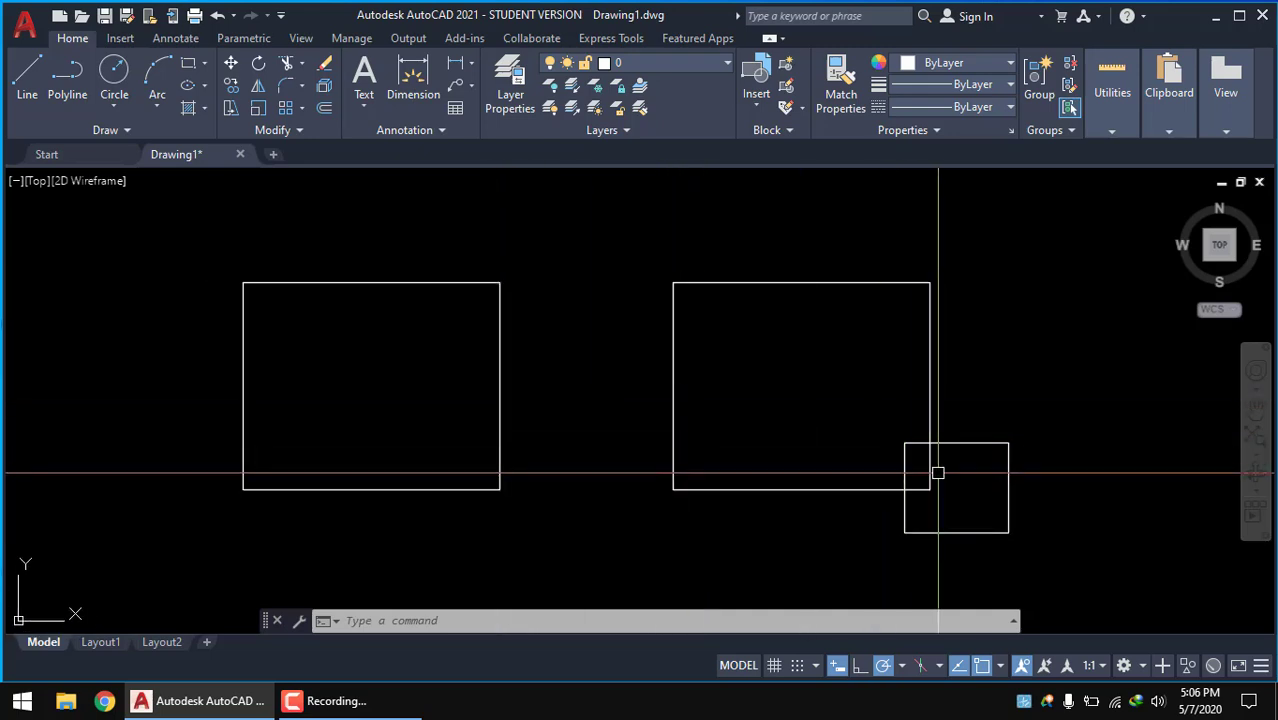
click(750, 404)
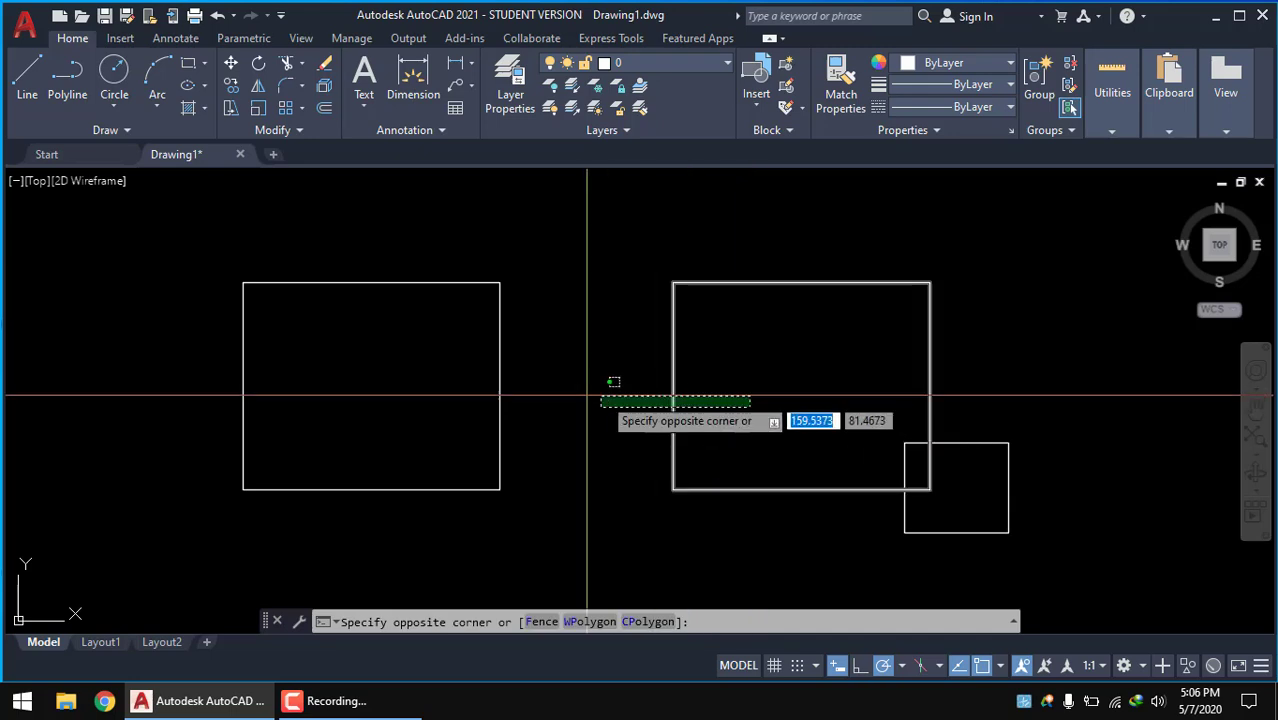
click(458, 378)
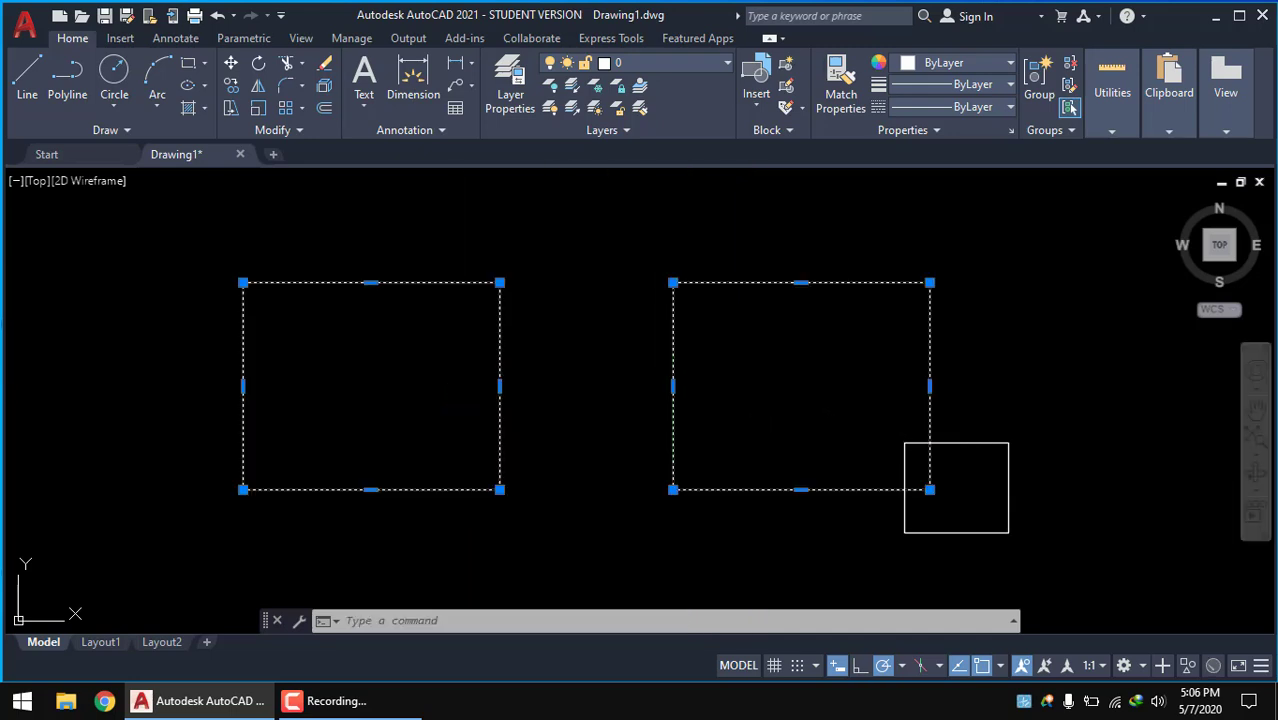